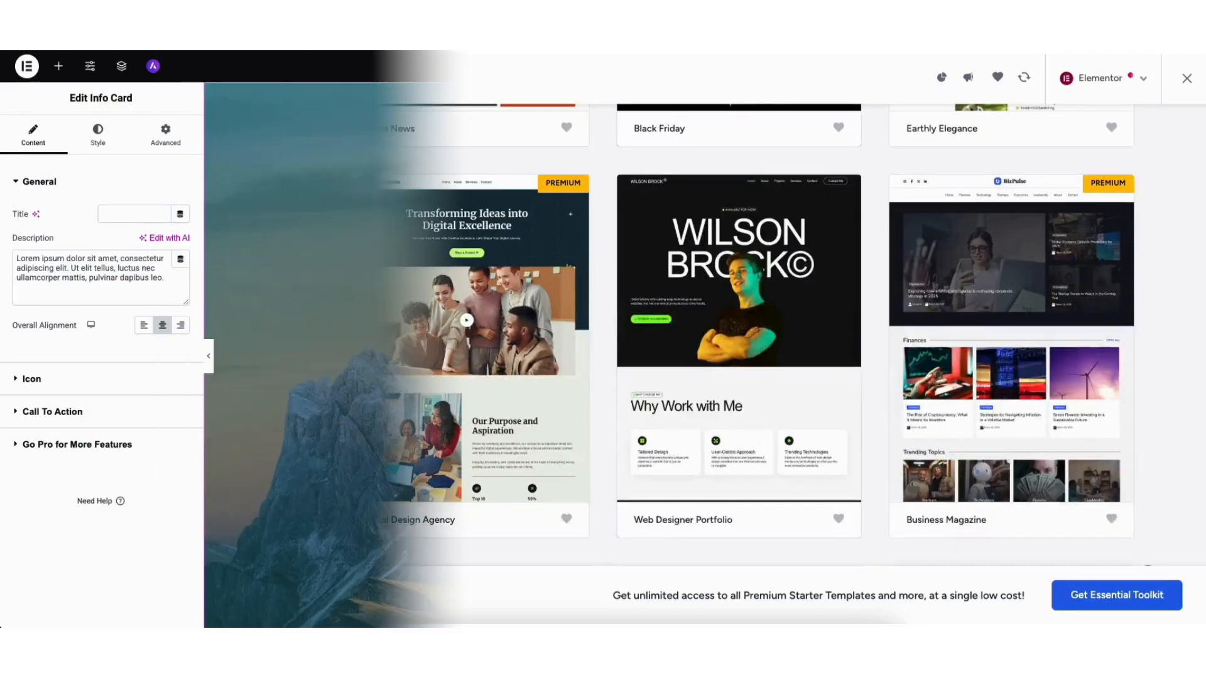
# End the hero title with "wordpress tutorial" and add a Text Editor widget near the "amazing things for you" heading
pyautogui.write('dpress tutorial')
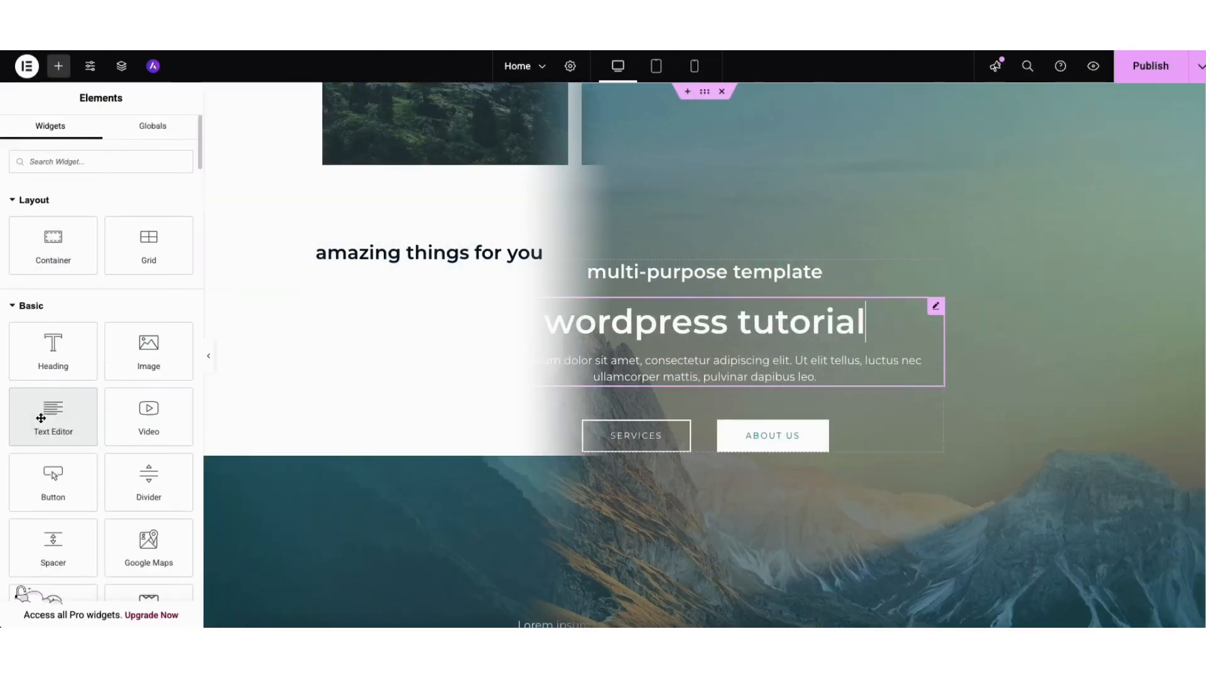
pyautogui.moveTo(47, 415); pyautogui.dragTo(369, 266)
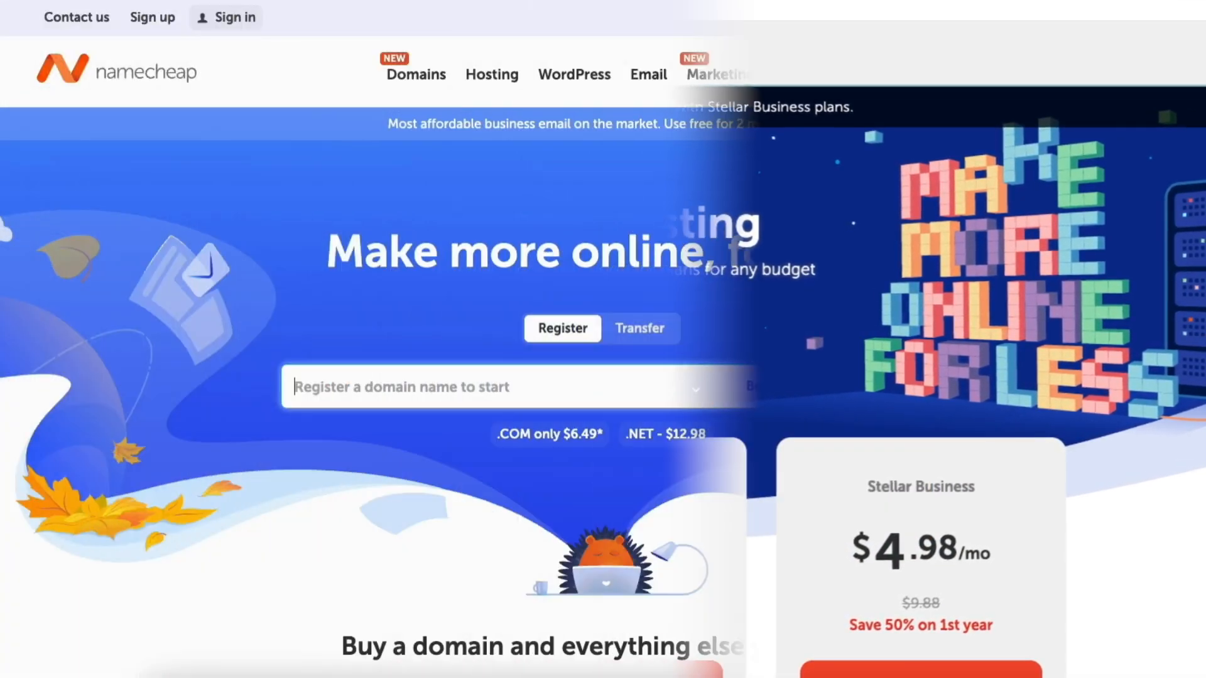
# Look through the Namecheap homepage's current domain and hosting deals and its customer ratings
pyautogui.scroll(-8, 603, 339)
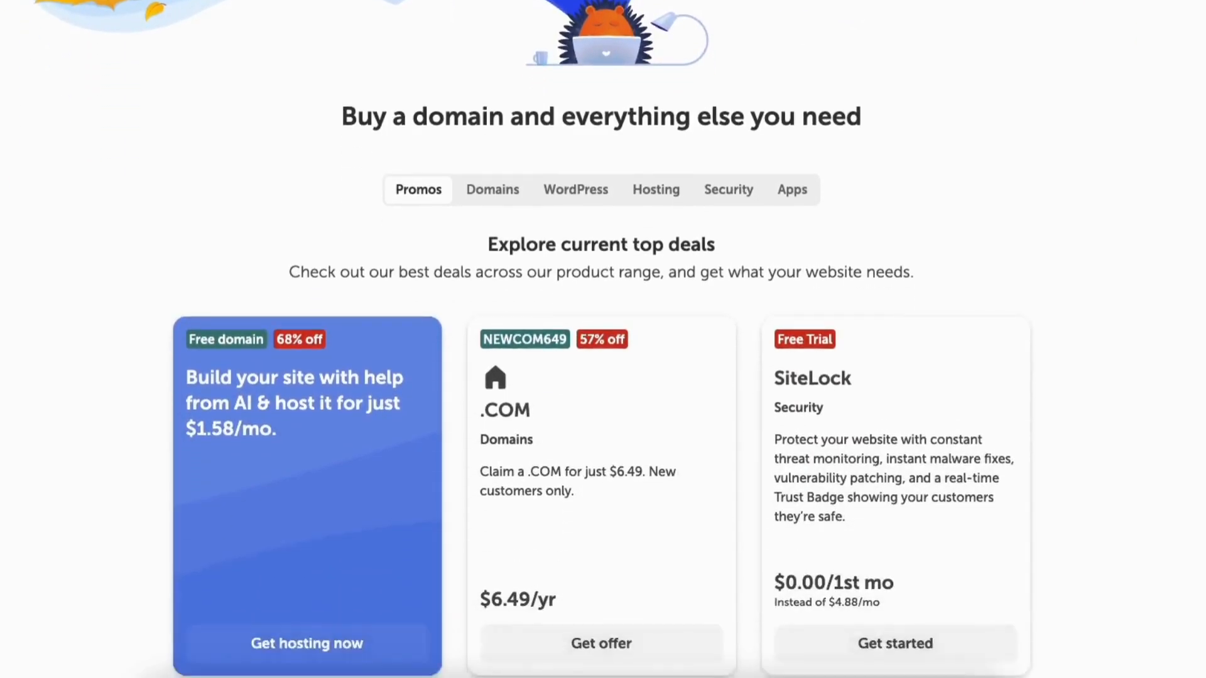
pyautogui.scroll(-13, 603, 340)
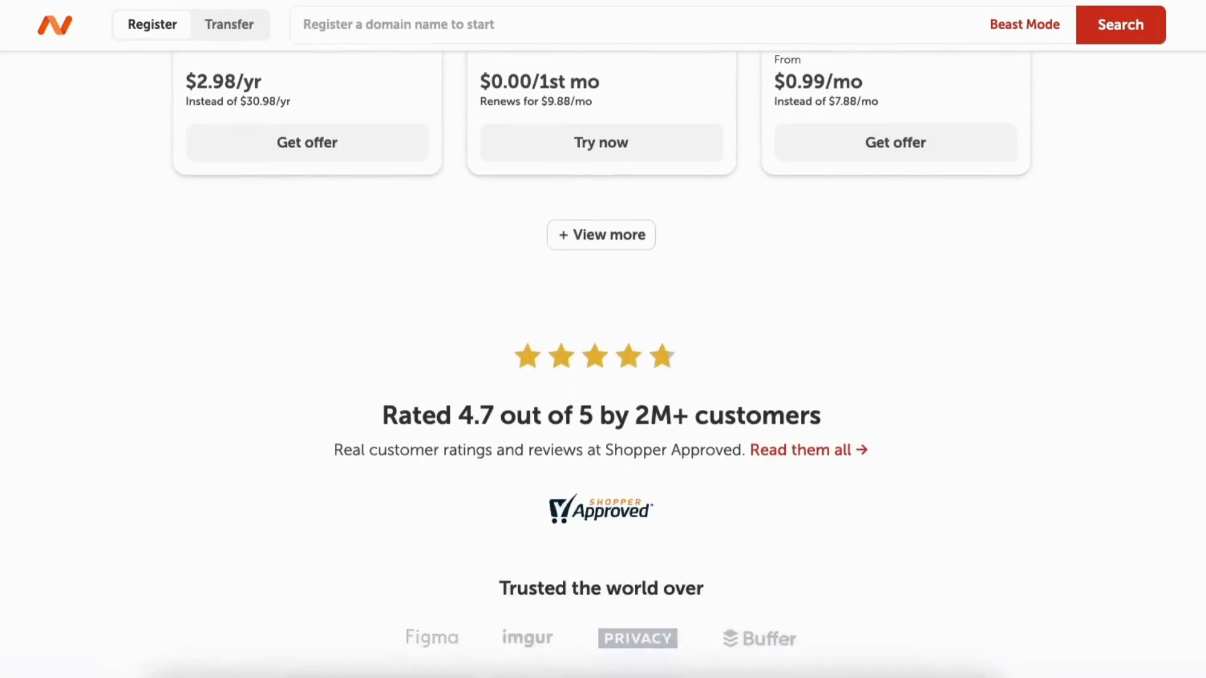
pyautogui.scroll(-14, 603, 339)
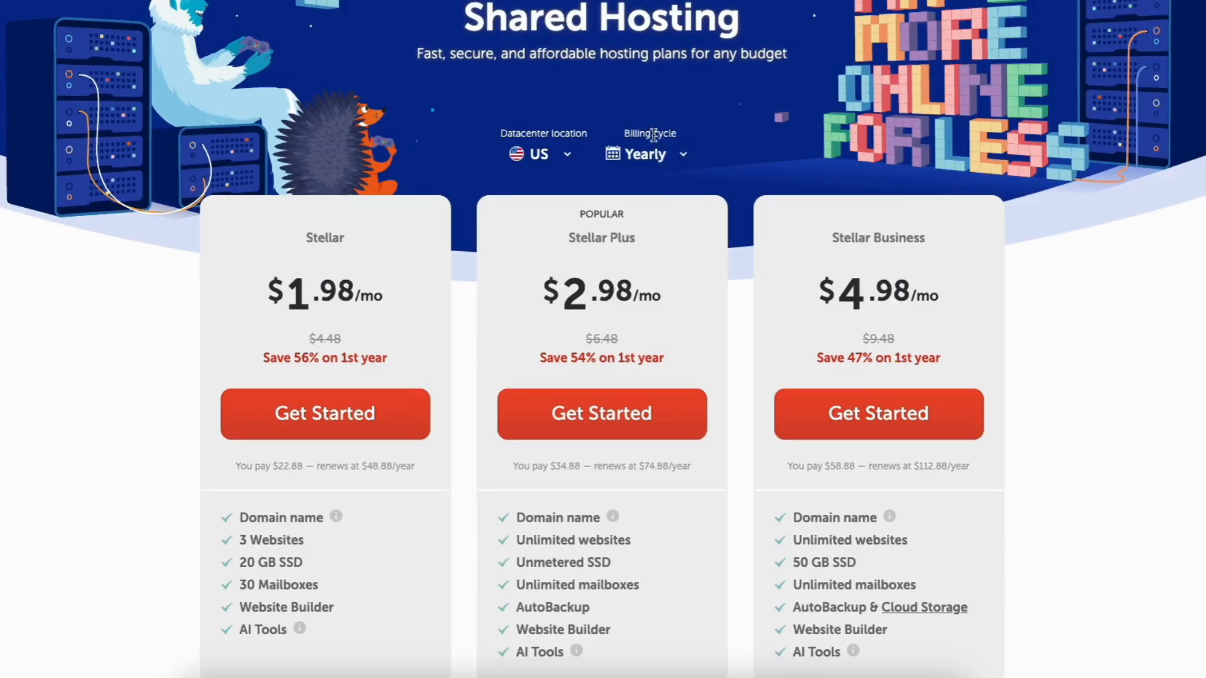
# Set the shared hosting plans' billing cycle to 2 Years and open the datacenter location choices
pyautogui.click(665, 157)
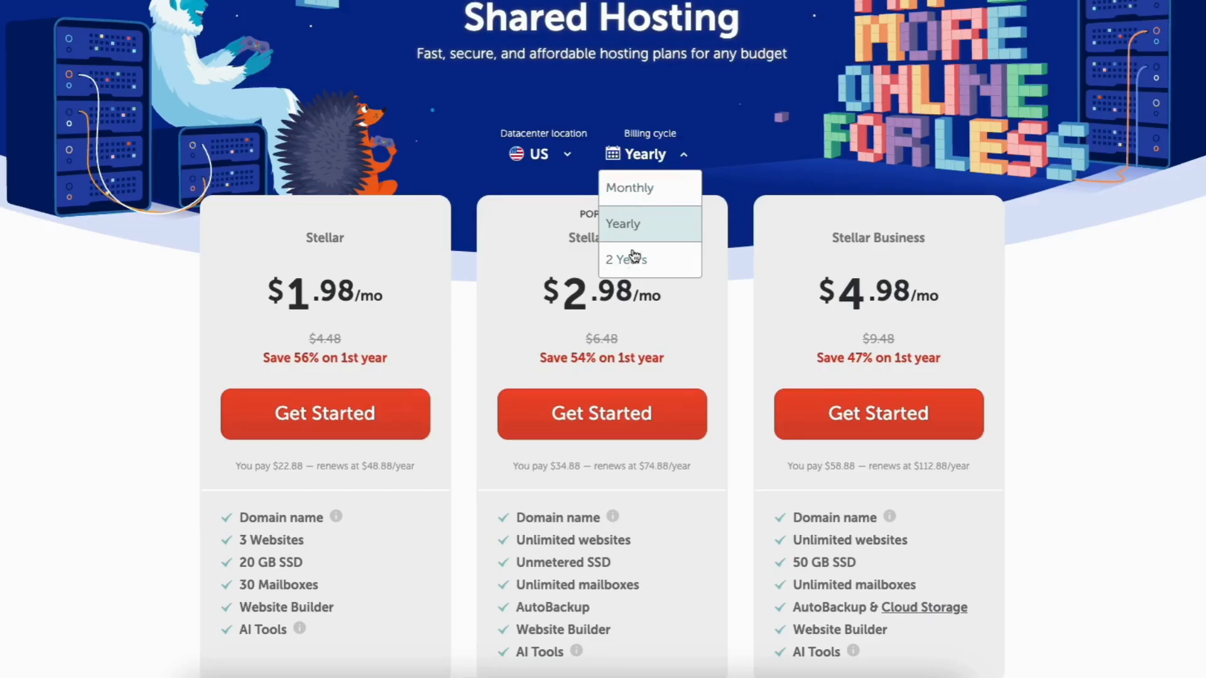
pyautogui.click(638, 188)
pyautogui.scroll(-2, 622, 192)
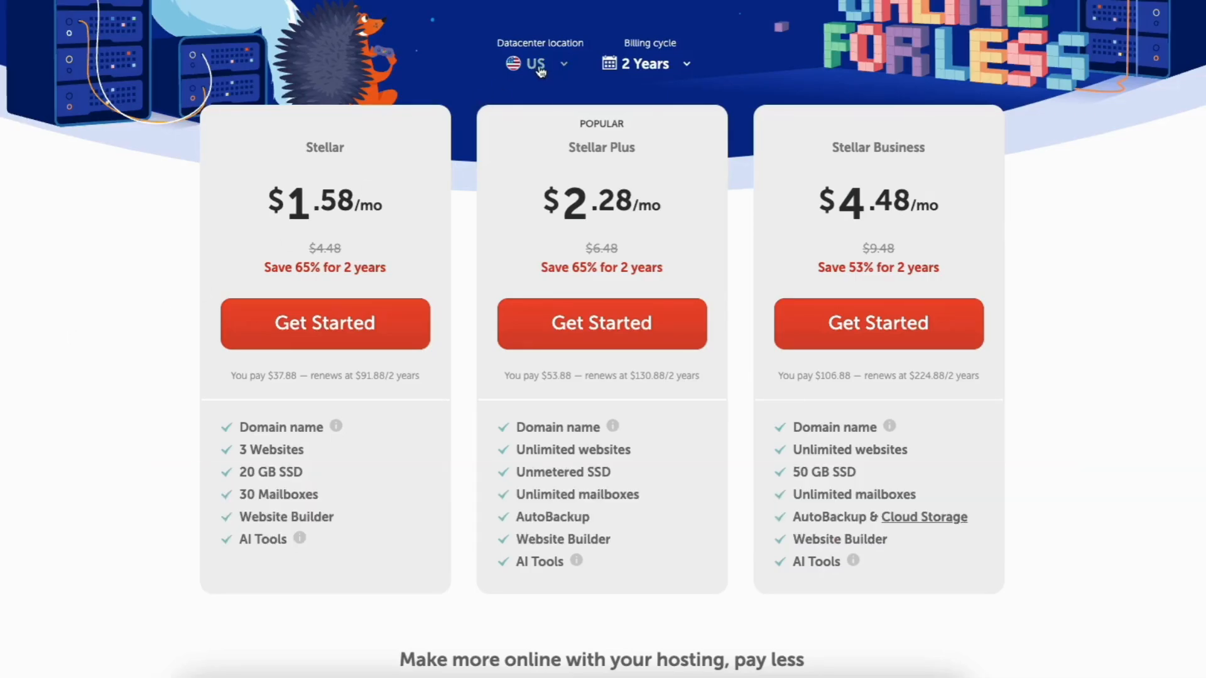
pyautogui.click(539, 69)
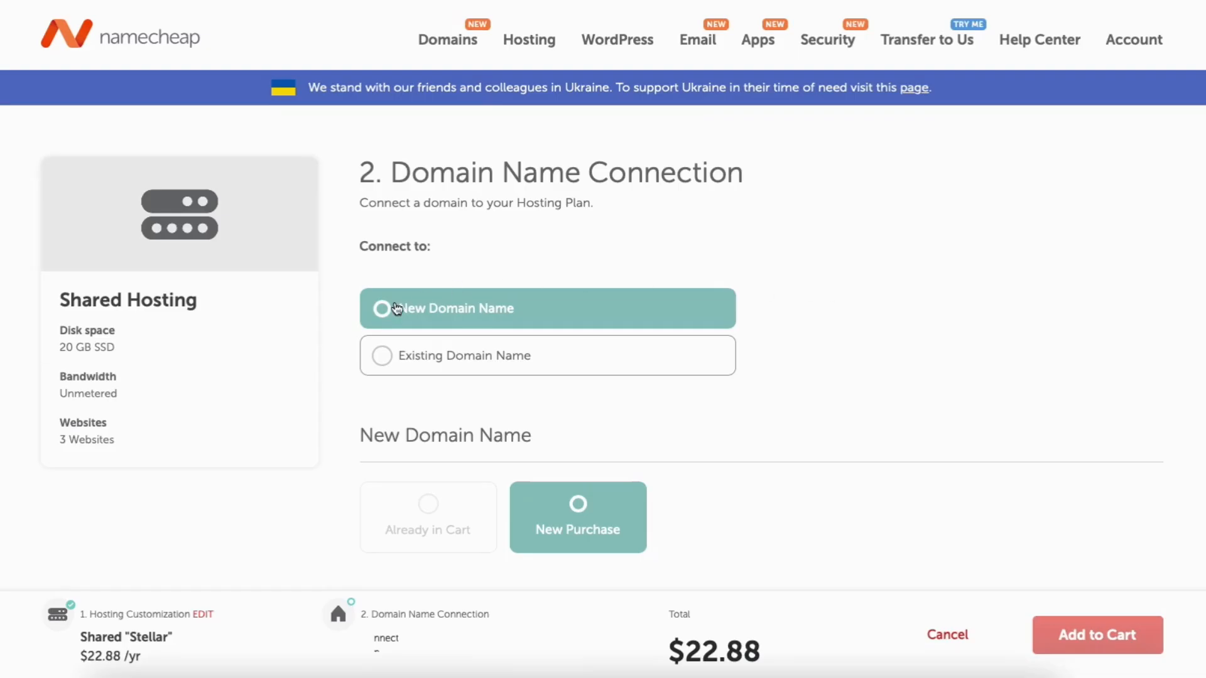
# Choose a new domain name purchase for the Stellar hosting plan and search for testsite3645.com
pyautogui.click(382, 358)
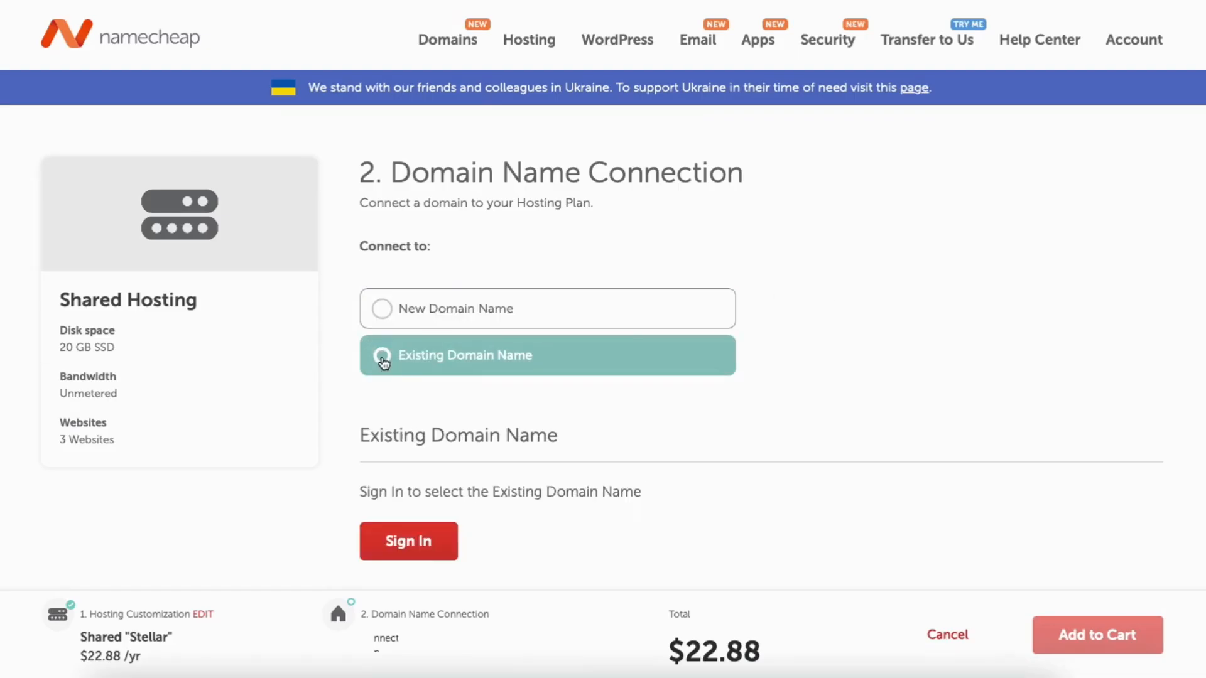
pyautogui.click(385, 312)
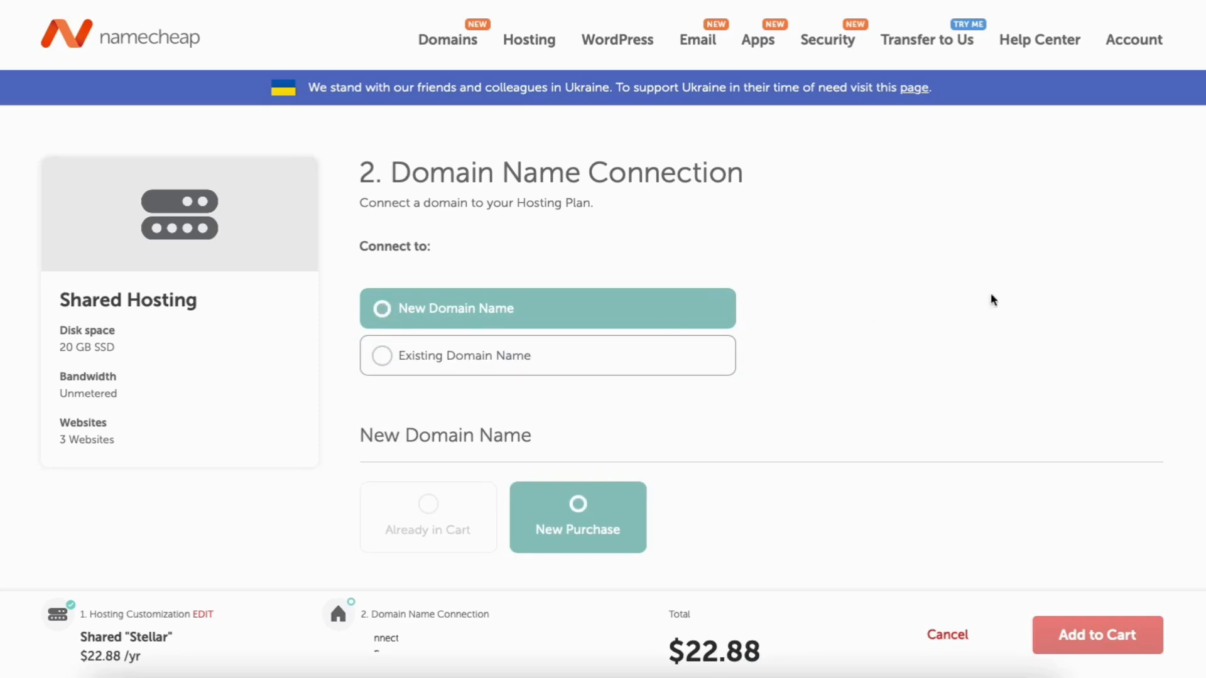
pyautogui.scroll(-5, 1039, 285)
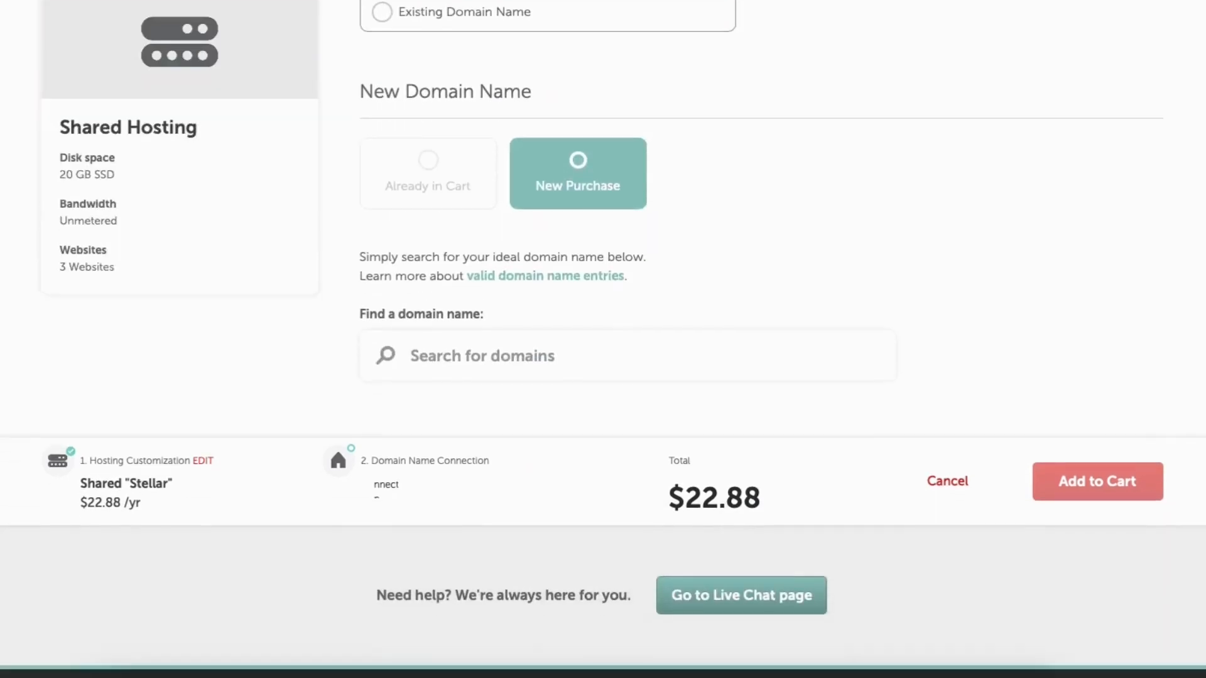
pyautogui.click(471, 347)
pyautogui.write('testsite')
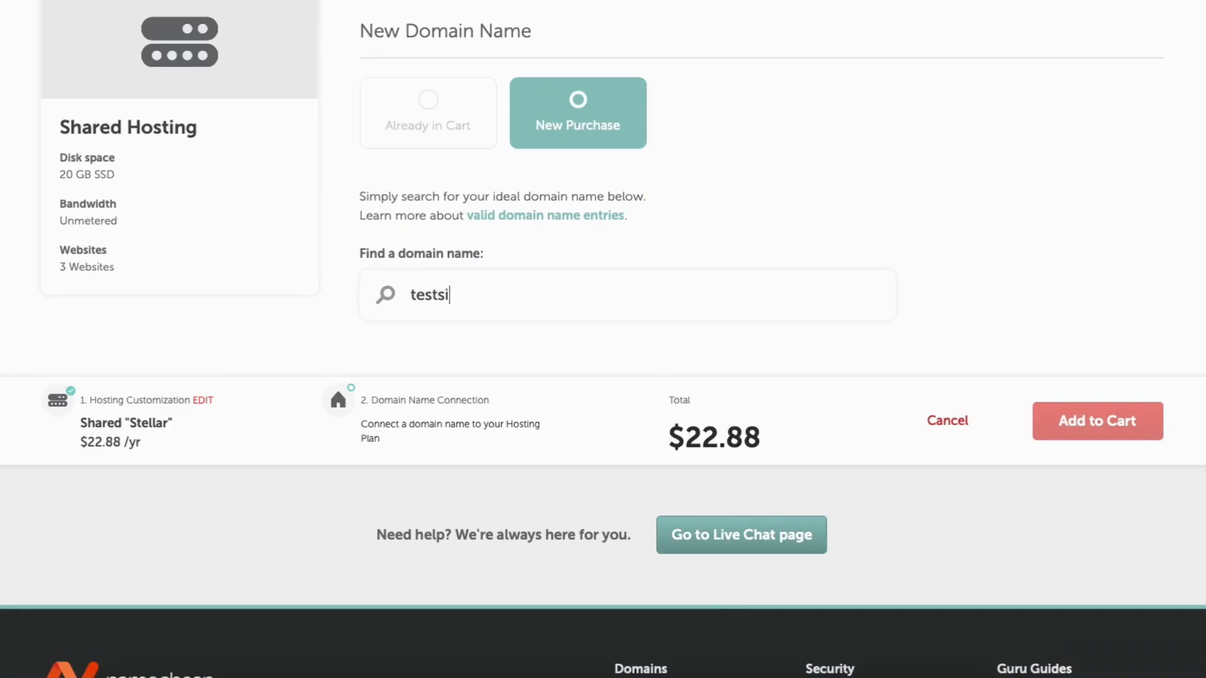
pyautogui.write('465.com')
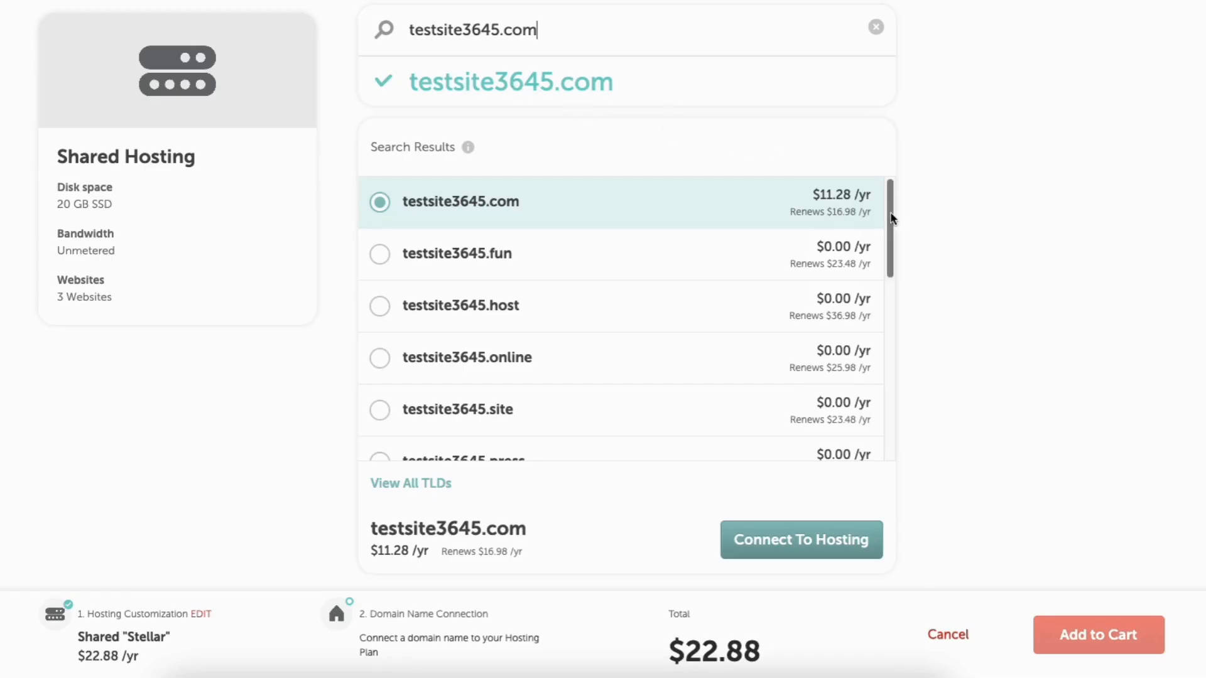
# Look through the domain extensions offered and connect testsite3645.com to the hosting plan
pyautogui.scroll(-2, 895, 254)
pyautogui.moveTo(896, 257); pyautogui.dragTo(899, 199)
pyautogui.click(786, 544)
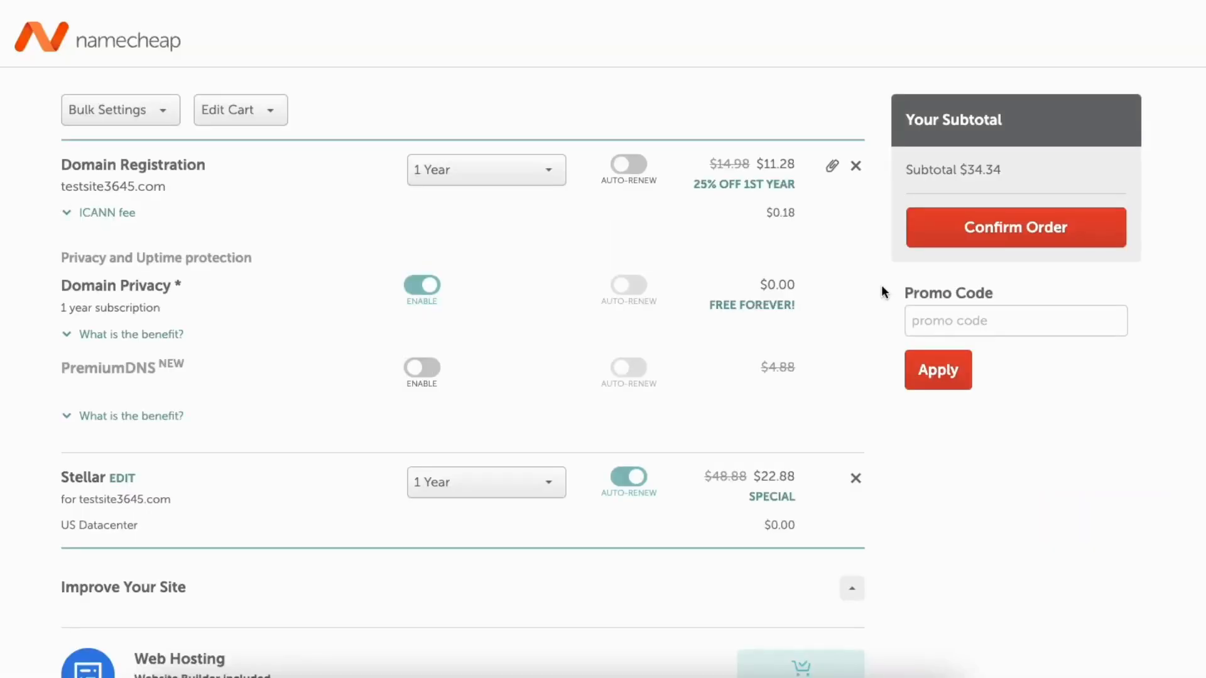
# Try to apply the promo code NEWCOM649 to the cart and open the form for creating a free account
pyautogui.write('NEWCOM649')
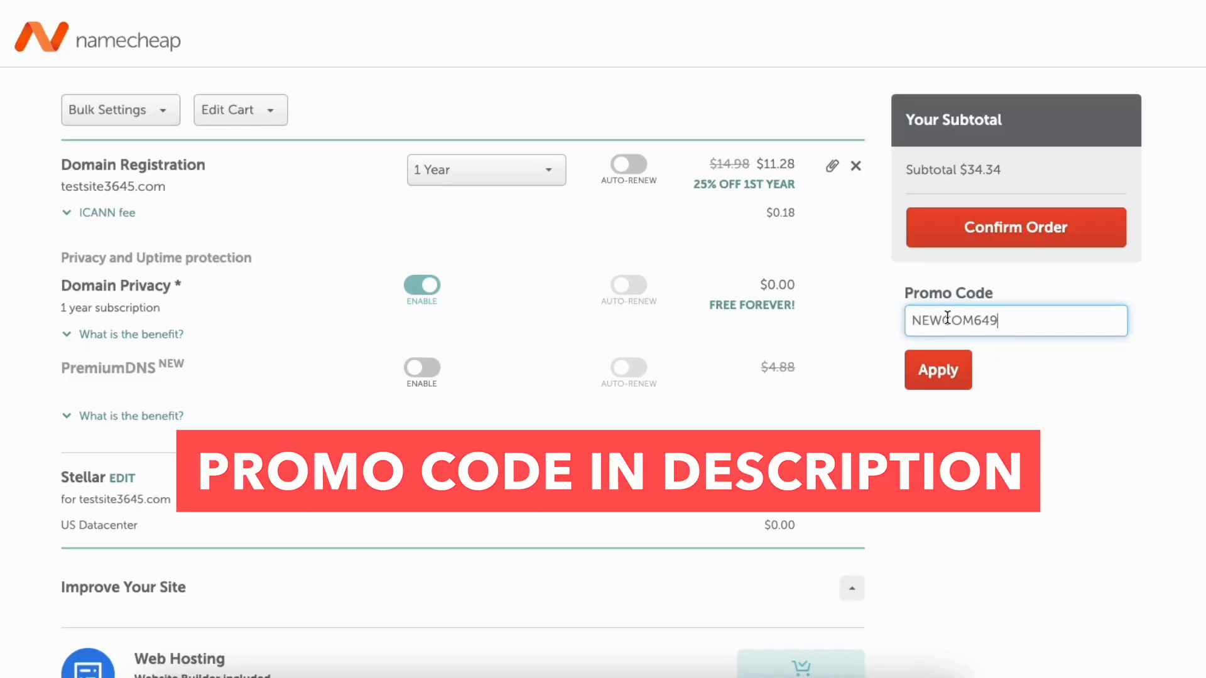
pyautogui.click(936, 372)
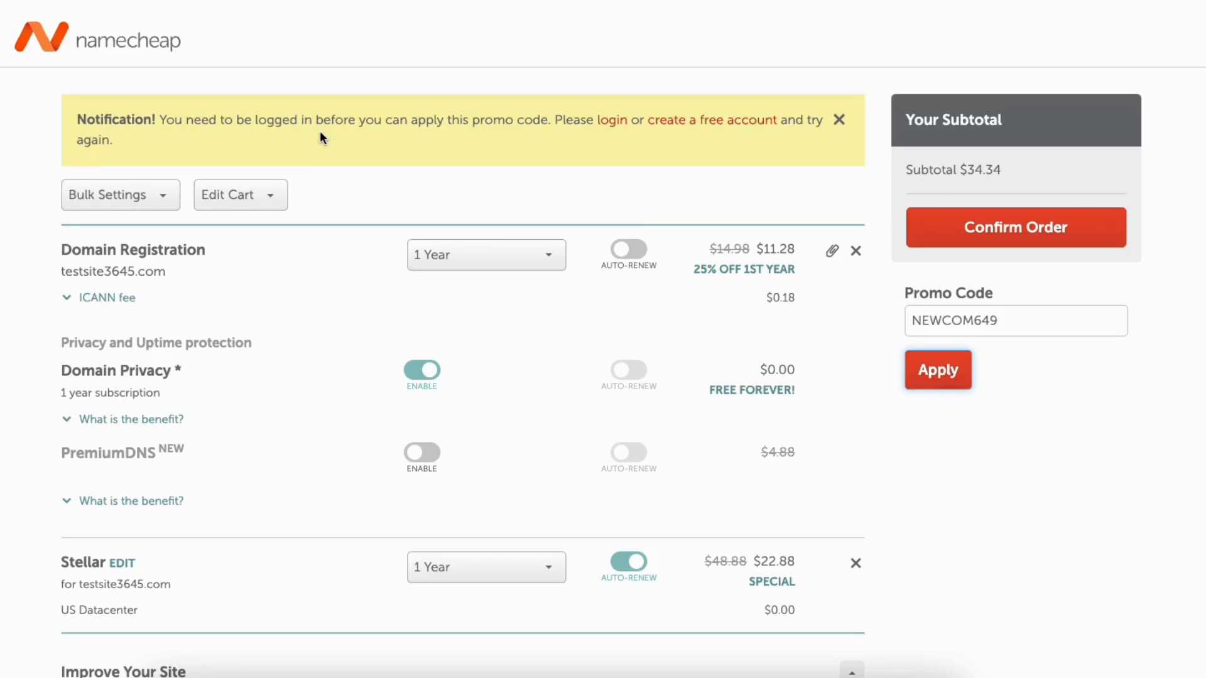
pyautogui.click(693, 129)
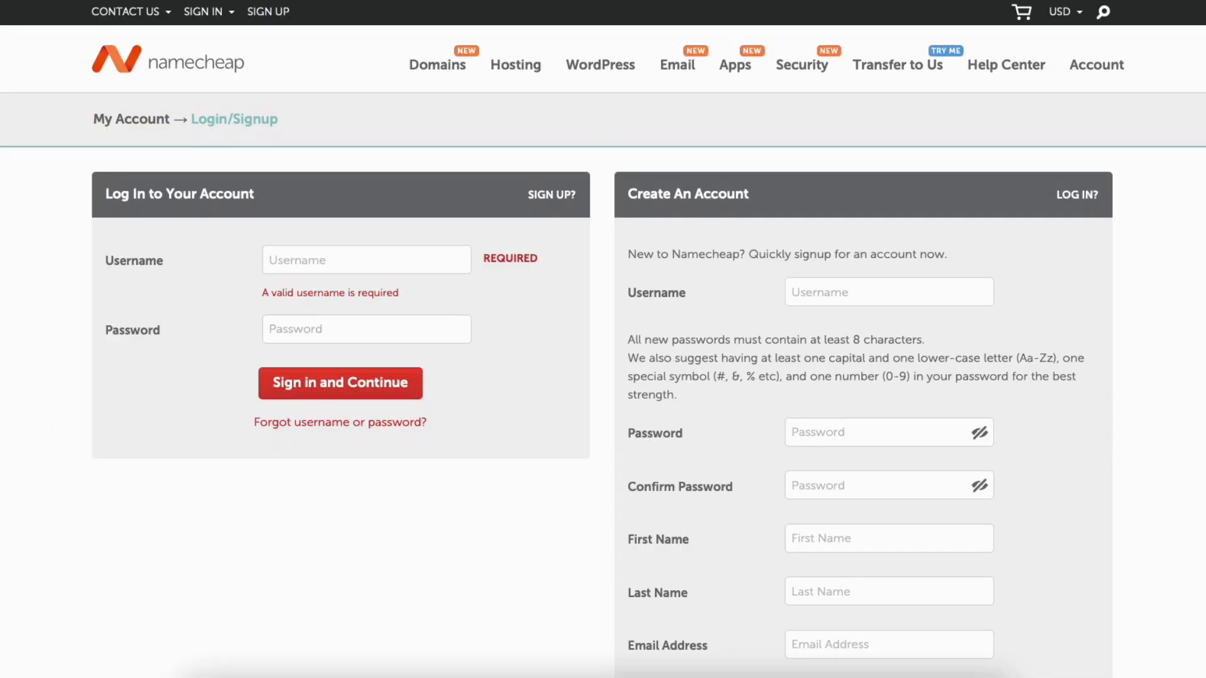
pyautogui.scroll(-3, 603, 340)
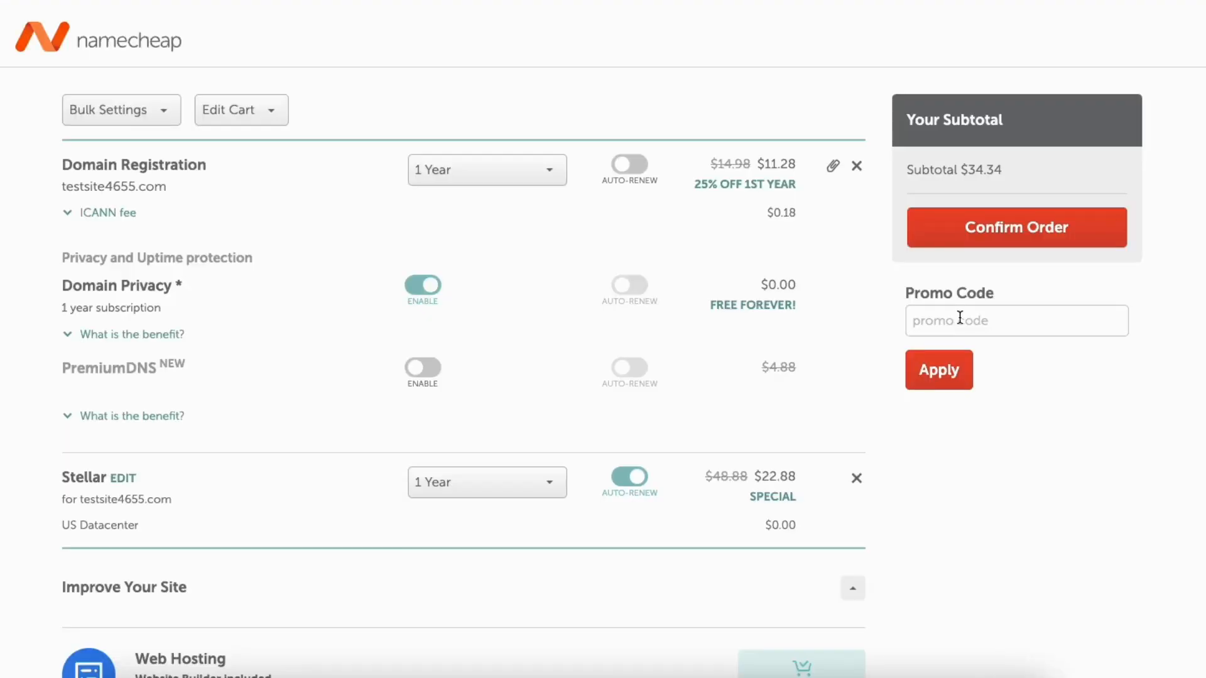
# Apply the promo code NEWCOM649 to the cart with testsite4655.com and the Stellar plan
pyautogui.click(960, 320)
pyautogui.write('NEWCOM649')
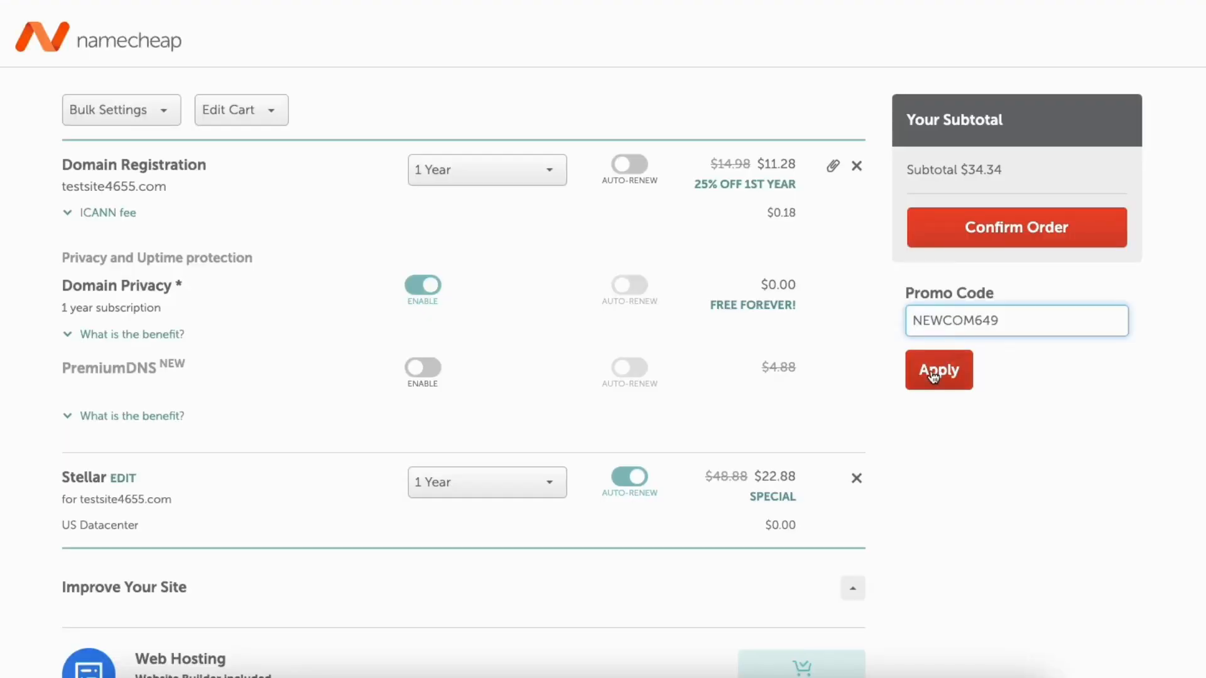
pyautogui.click(939, 370)
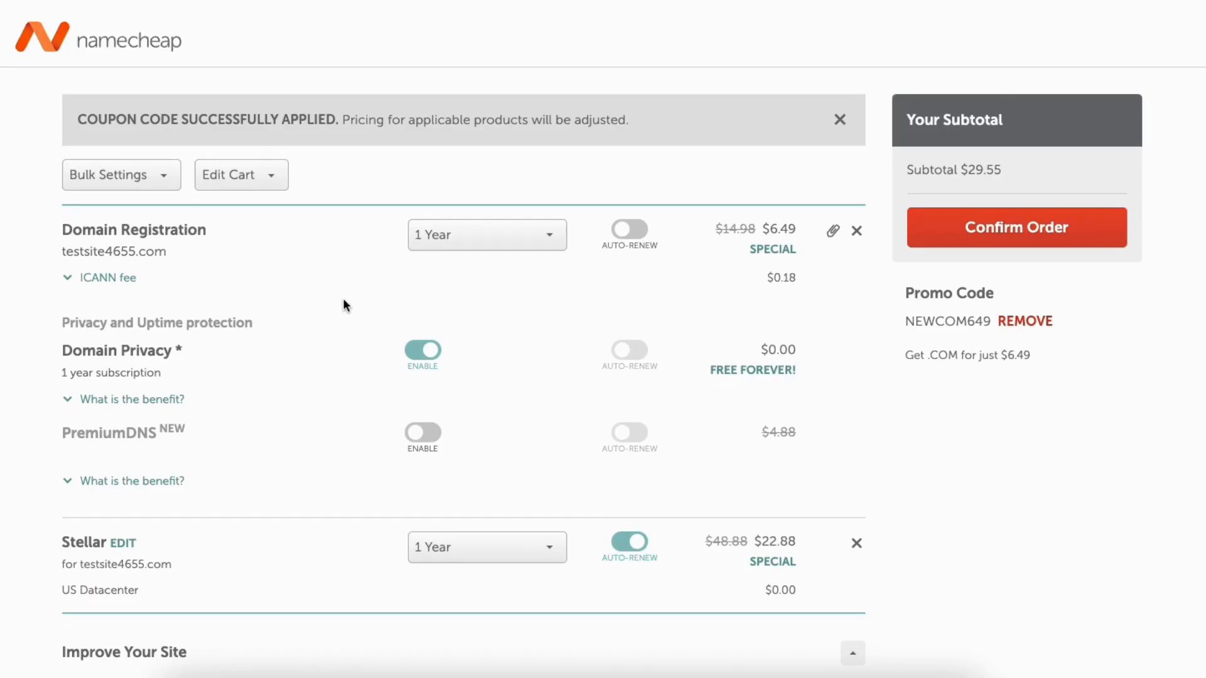
# View the domain registration term choices, and turn the domain's auto-renewal on and back off
pyautogui.click(546, 250)
pyautogui.scroll(-3, 564, 297)
pyautogui.moveTo(571, 294); pyautogui.dragTo(564, 235)
pyautogui.click(301, 324)
pyautogui.click(630, 232)
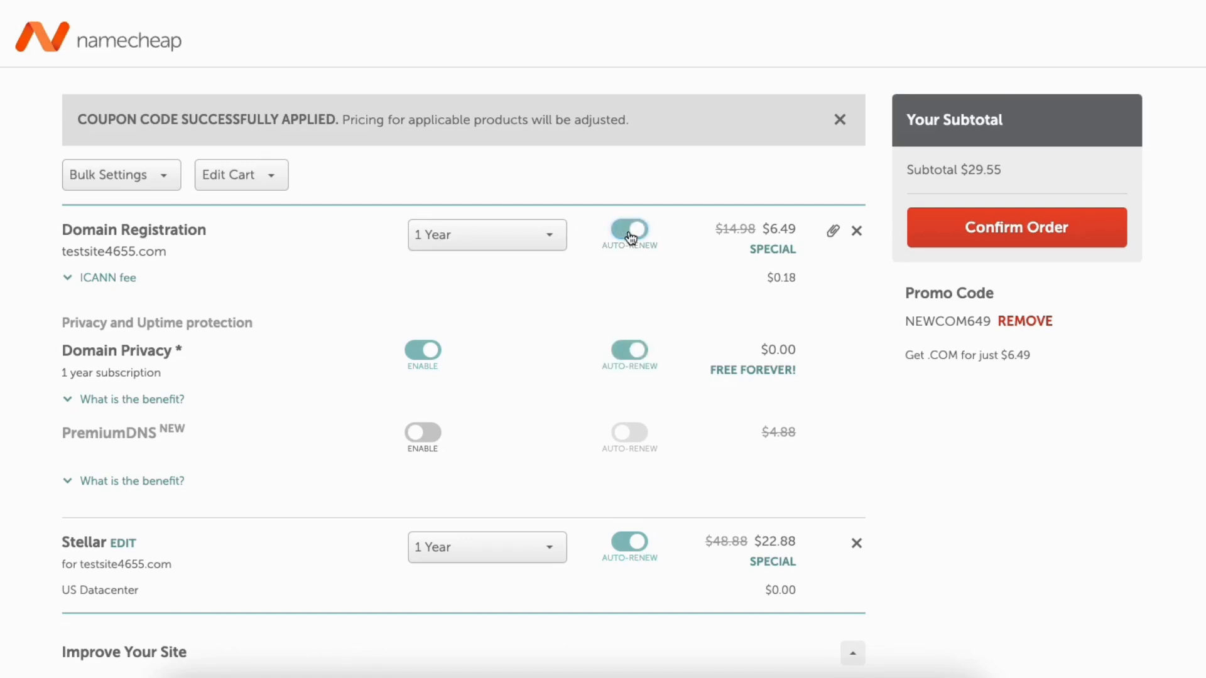
pyautogui.click(630, 232)
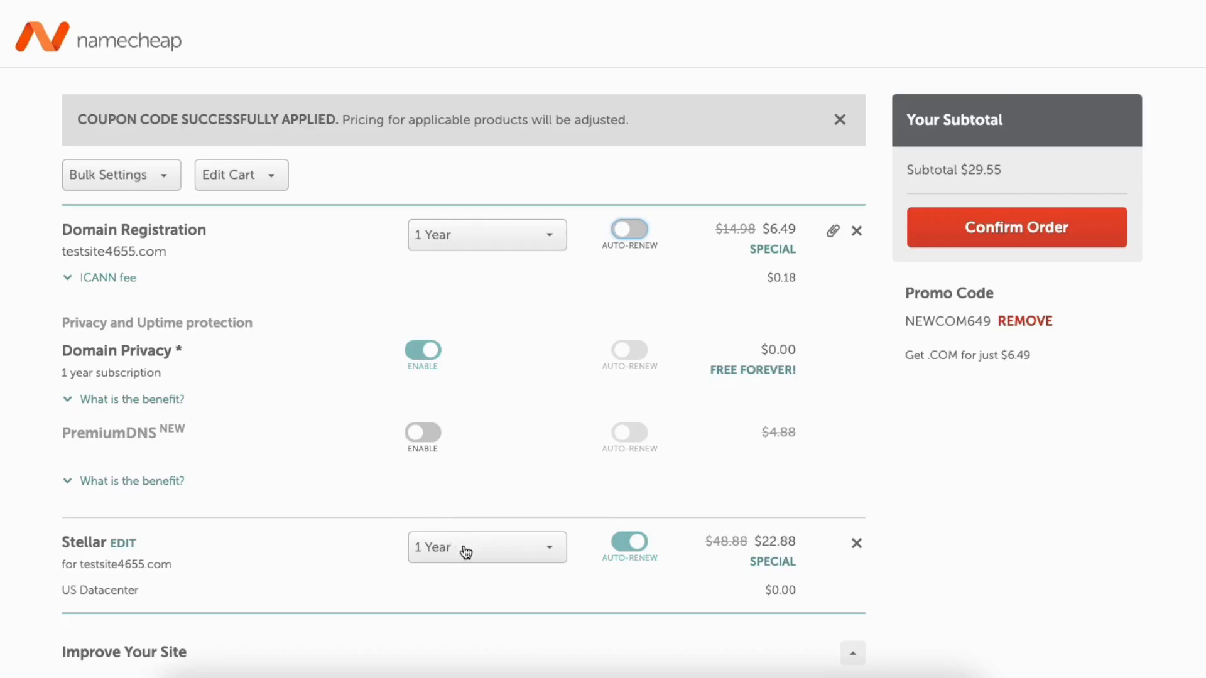
# View the Stellar plan's subscription length choices and look over the additional products below the cart items
pyautogui.click(465, 551)
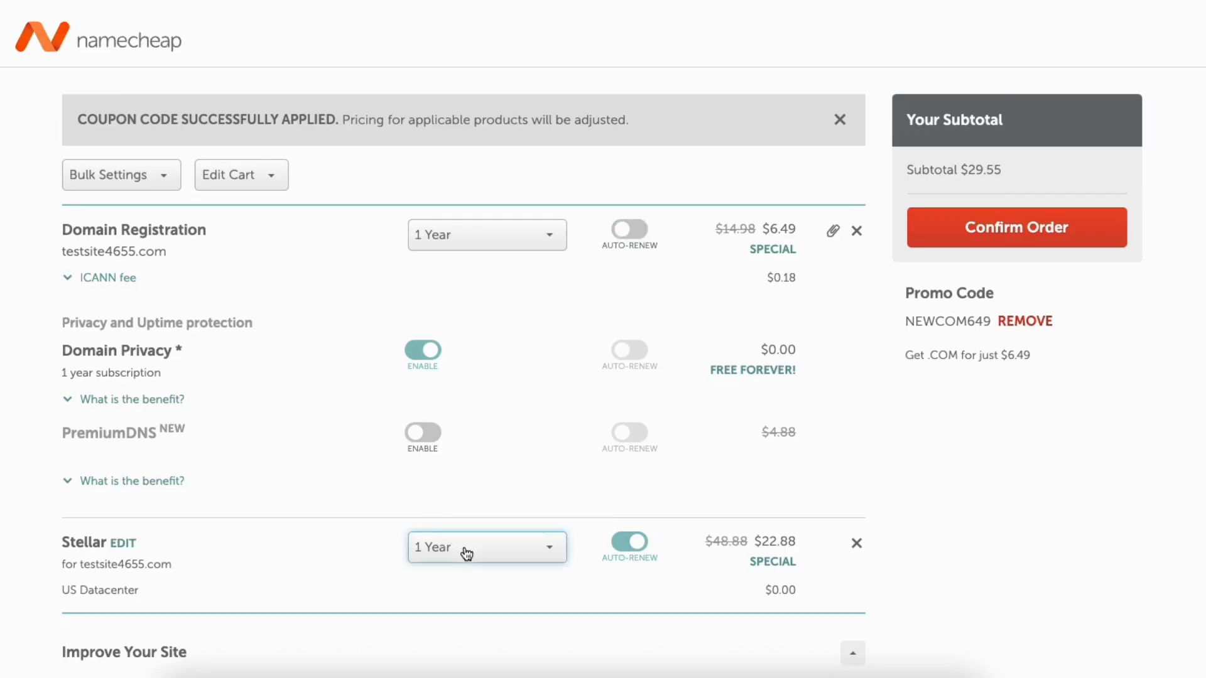
pyautogui.click(465, 551)
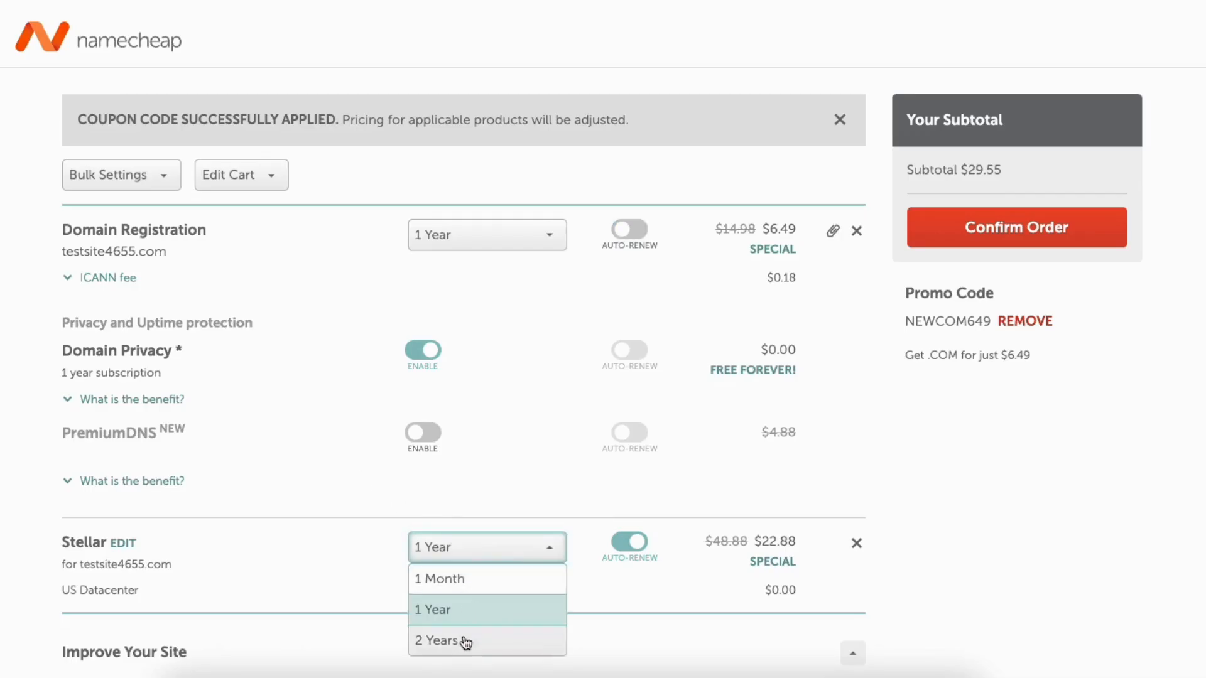
pyautogui.click(360, 560)
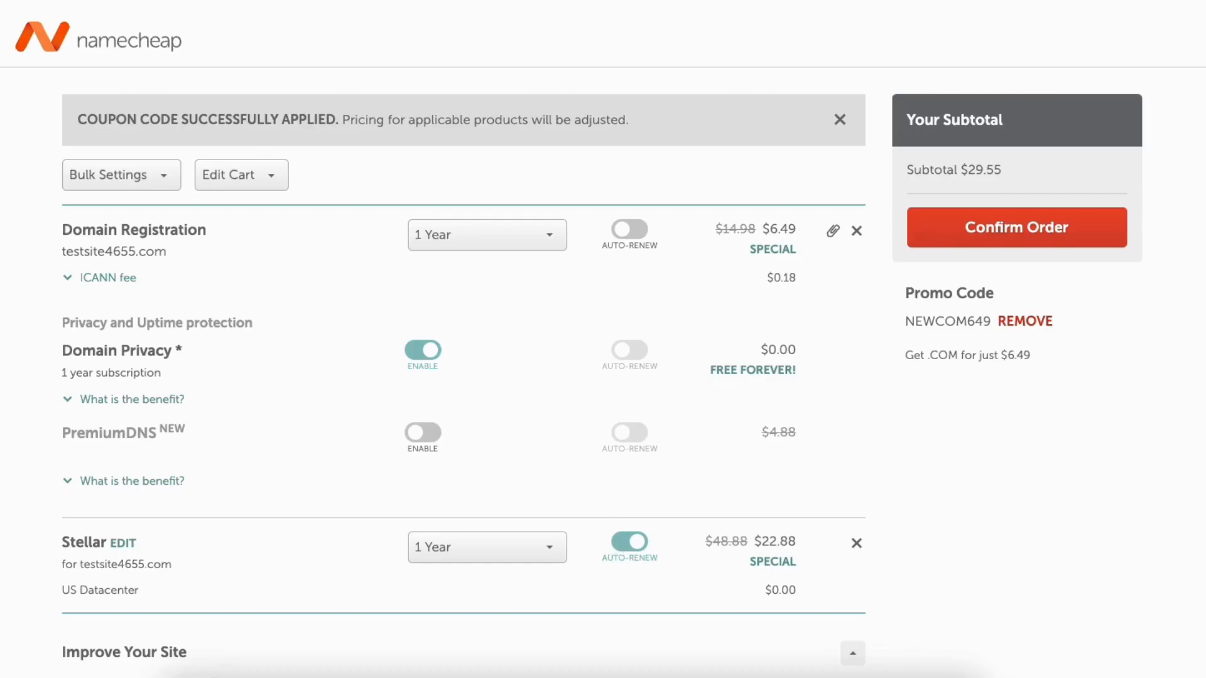
pyautogui.scroll(-10, 603, 339)
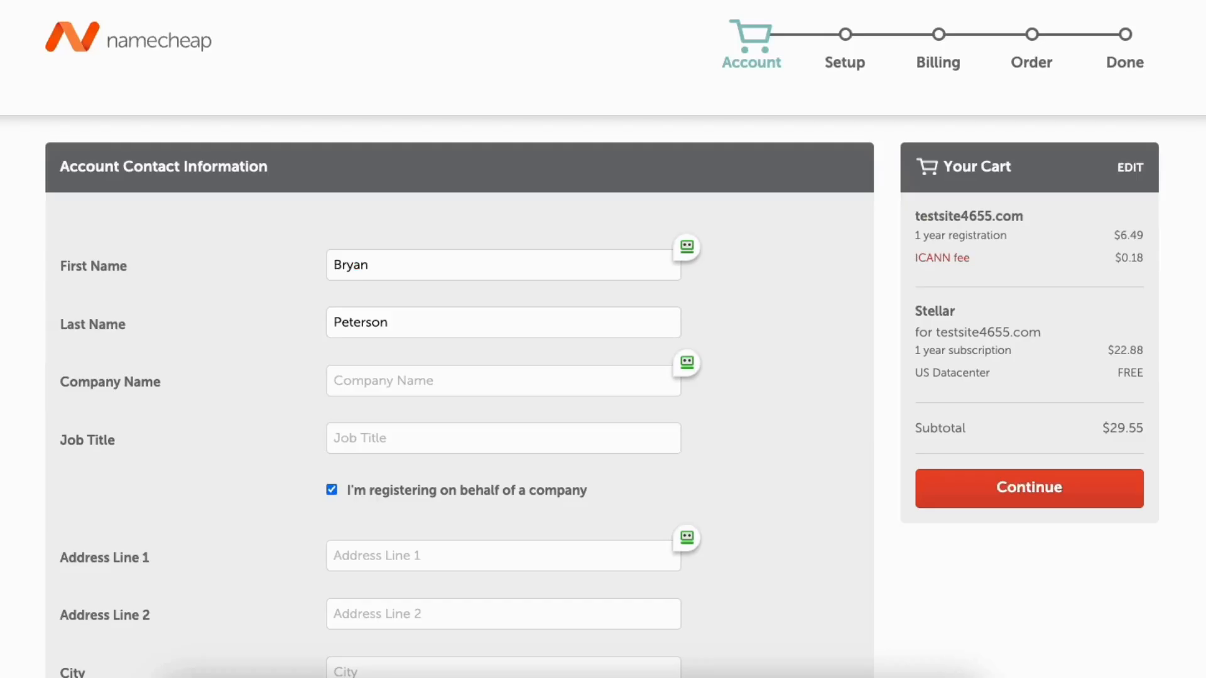
# Review the account contact information form and continue the checkout
pyautogui.scroll(-8, 603, 339)
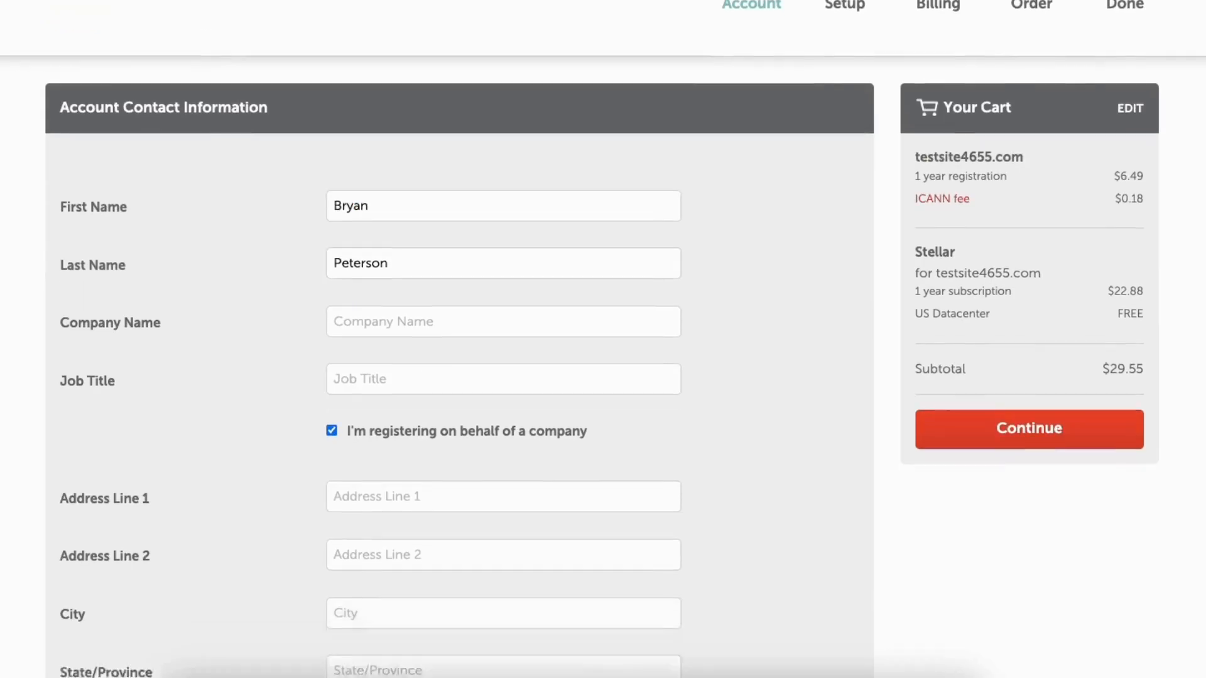
pyautogui.scroll(-3, 458, 340)
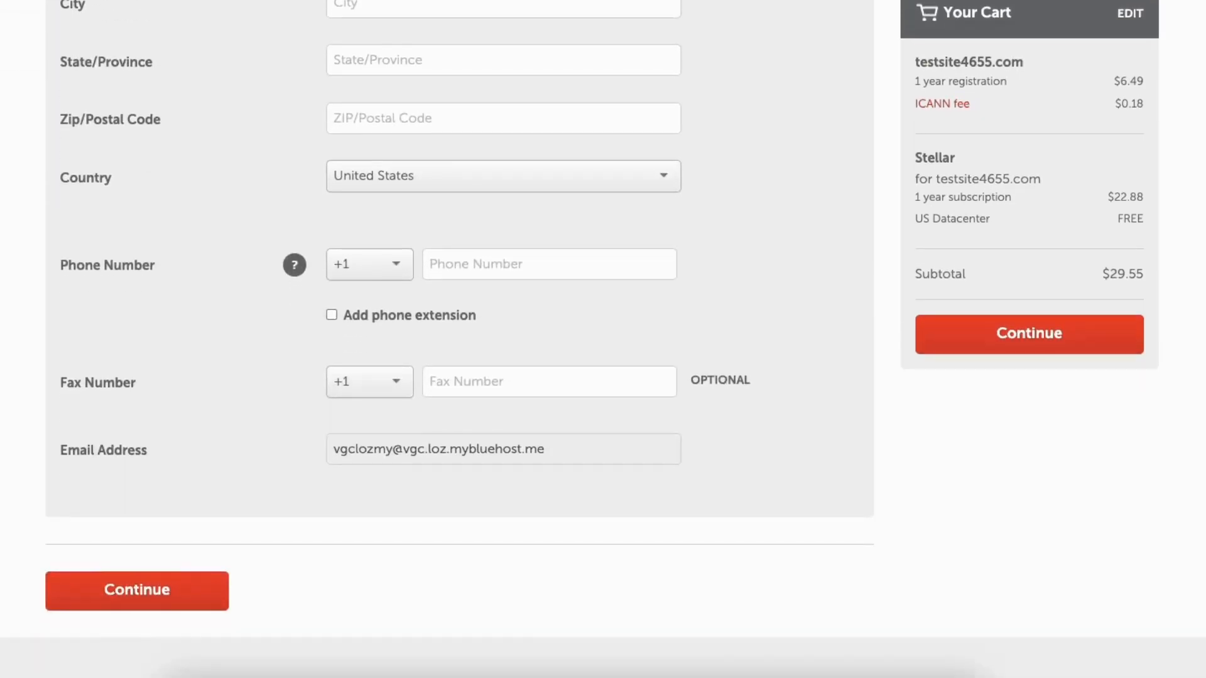
pyautogui.click(1002, 339)
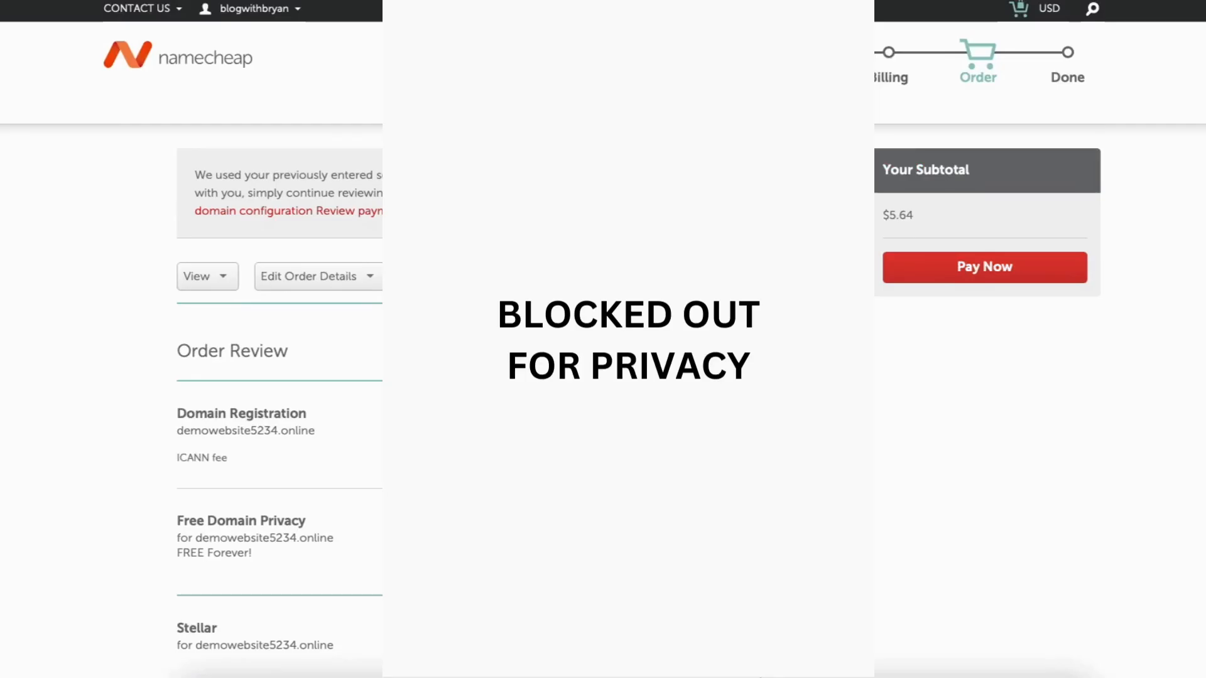
# Review the order for demowebsite5234.online, agree to all terms and policies, and pay for it
pyautogui.scroll(-10, 280, 377)
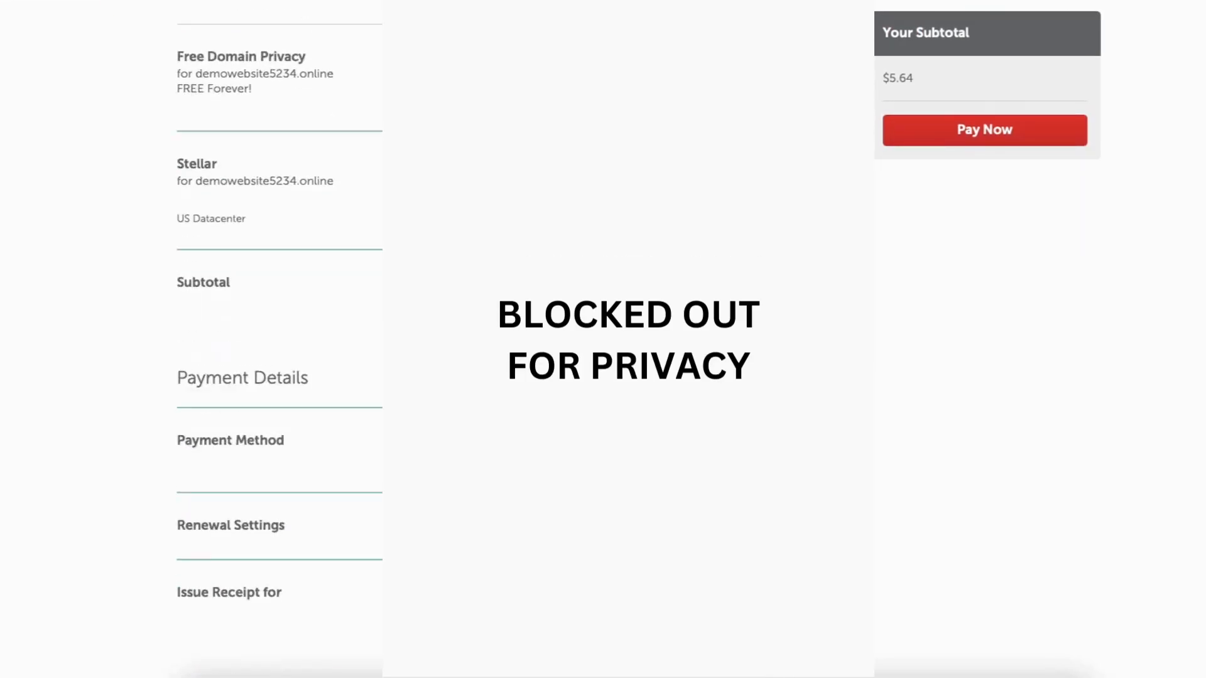
pyautogui.scroll(-5, 263, 200)
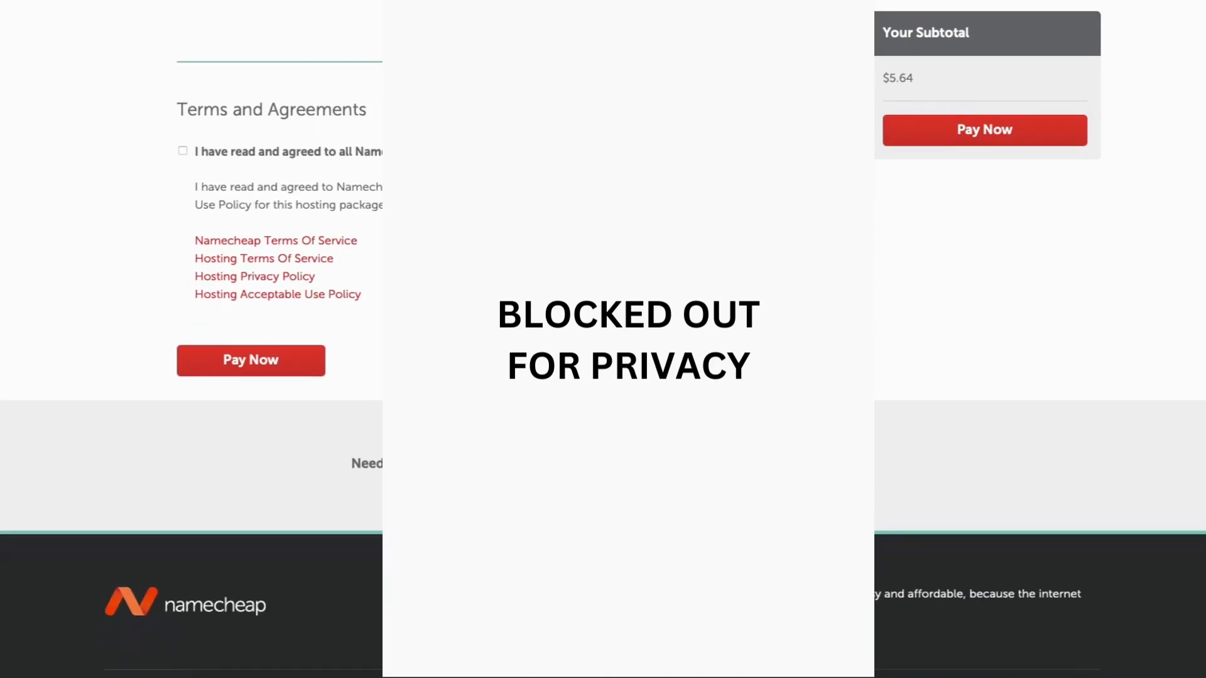
pyautogui.click(183, 151)
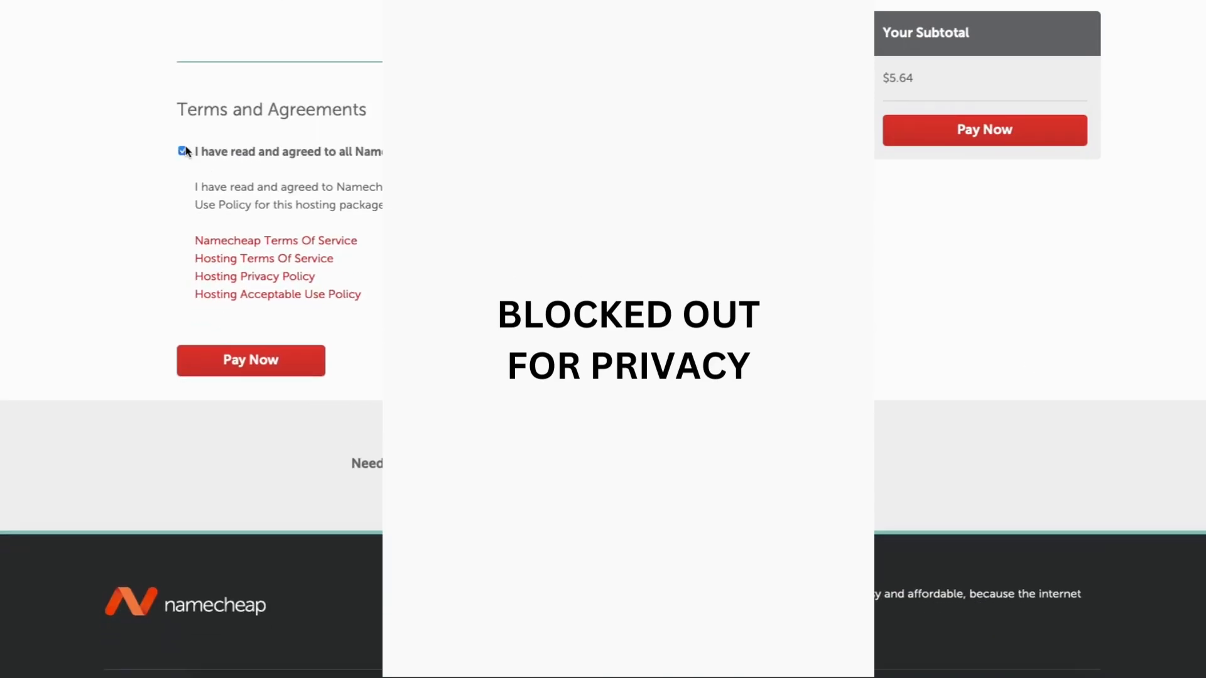
pyautogui.click(249, 369)
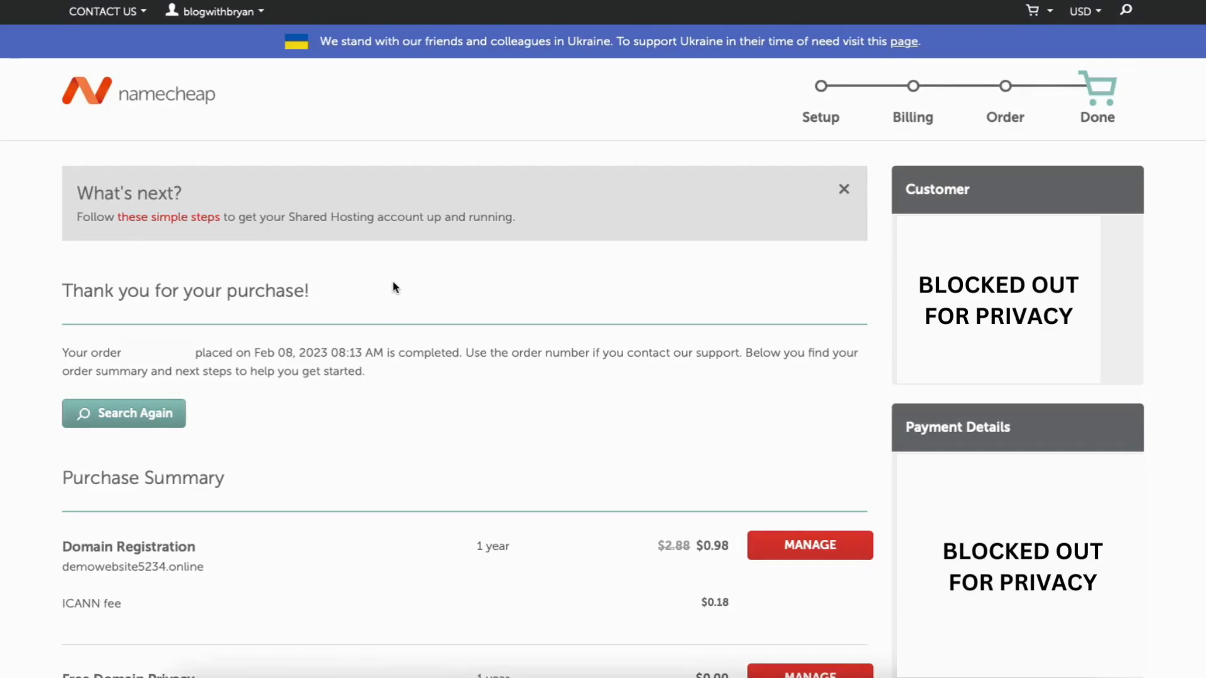
# Open the dashboard of the signed-in Namecheap account
pyautogui.click(236, 15)
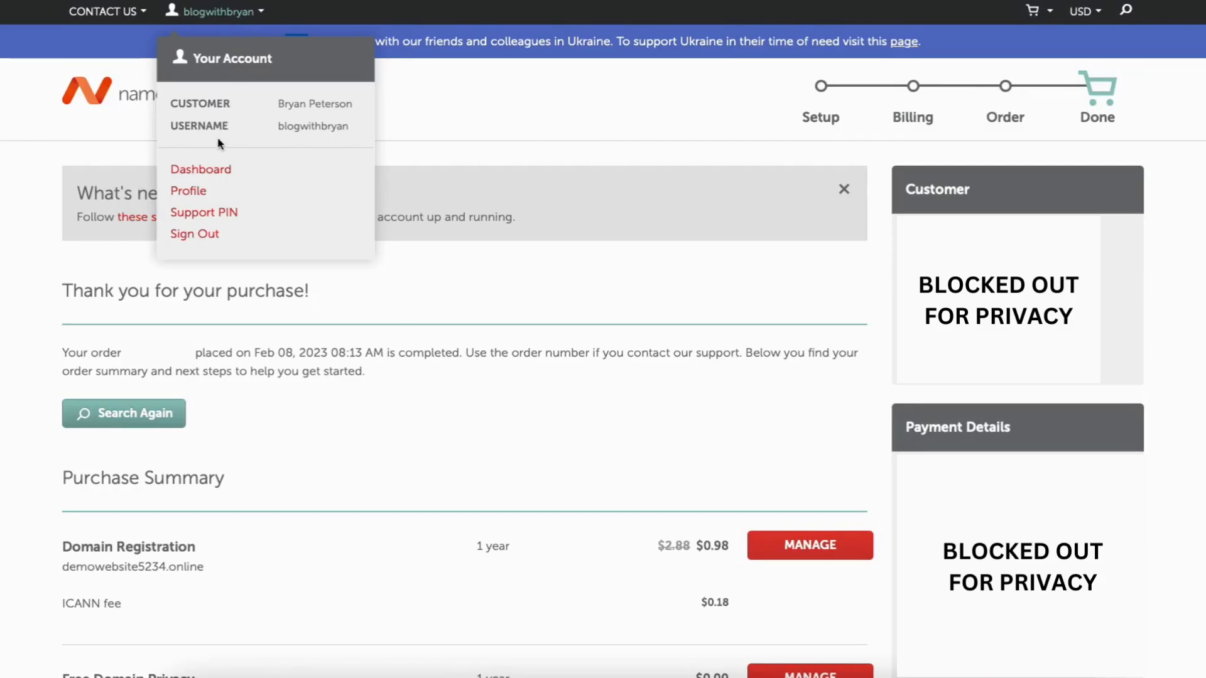
pyautogui.click(206, 177)
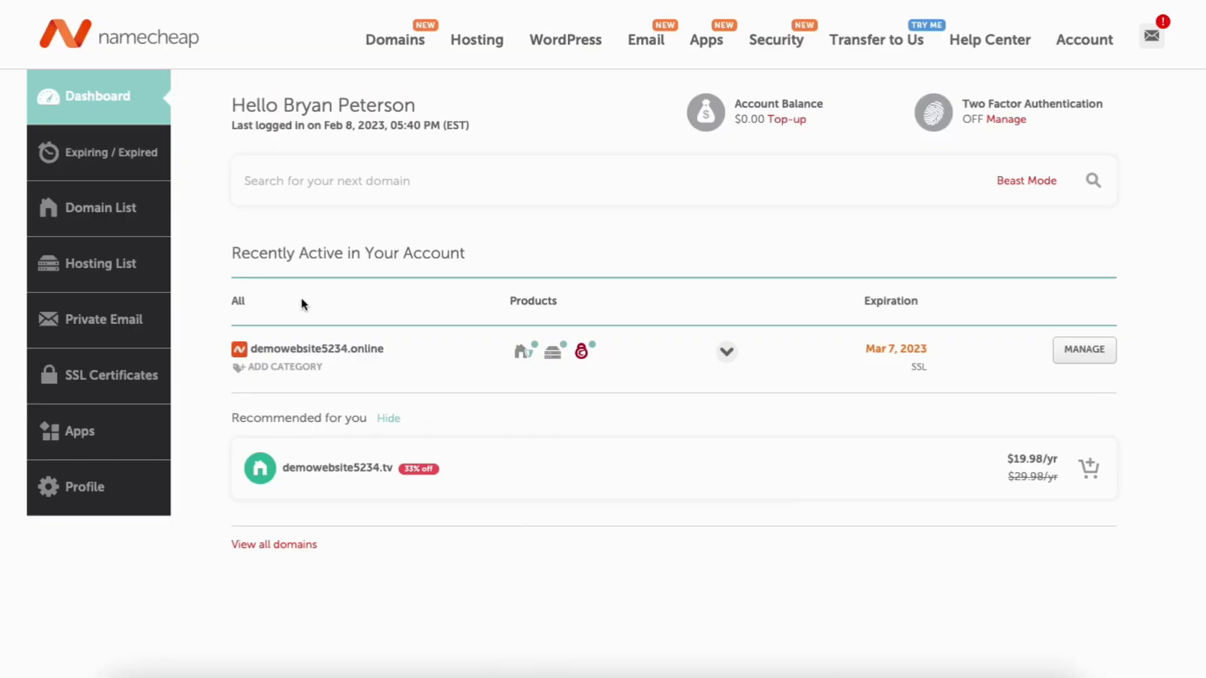
# Open the hosting subscription's cPanel and start a new WordPress installation in WordPress Manager by Softaculous
pyautogui.click(86, 264)
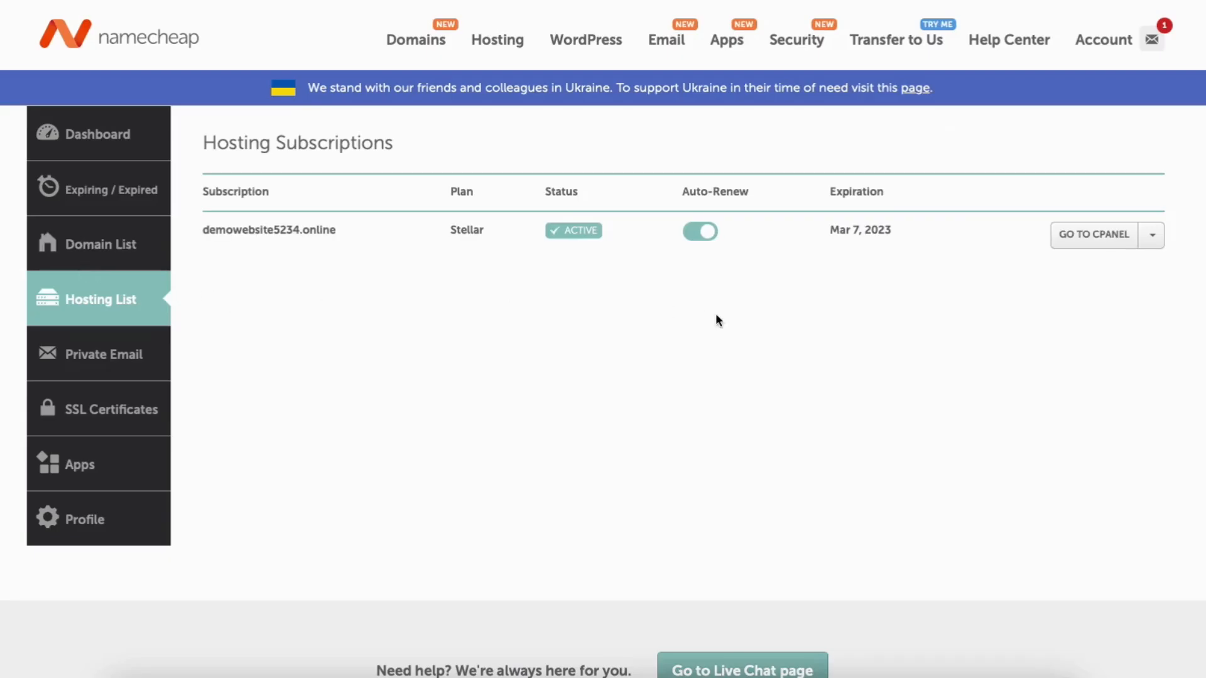
pyautogui.click(1097, 232)
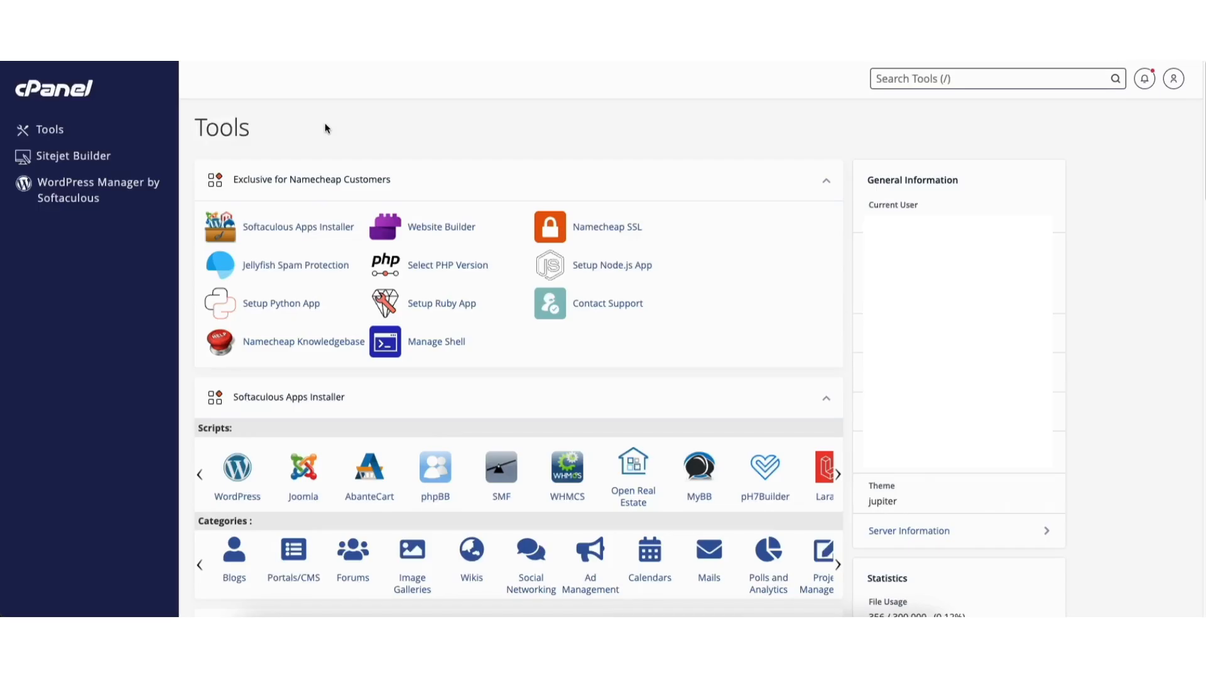
pyautogui.click(71, 200)
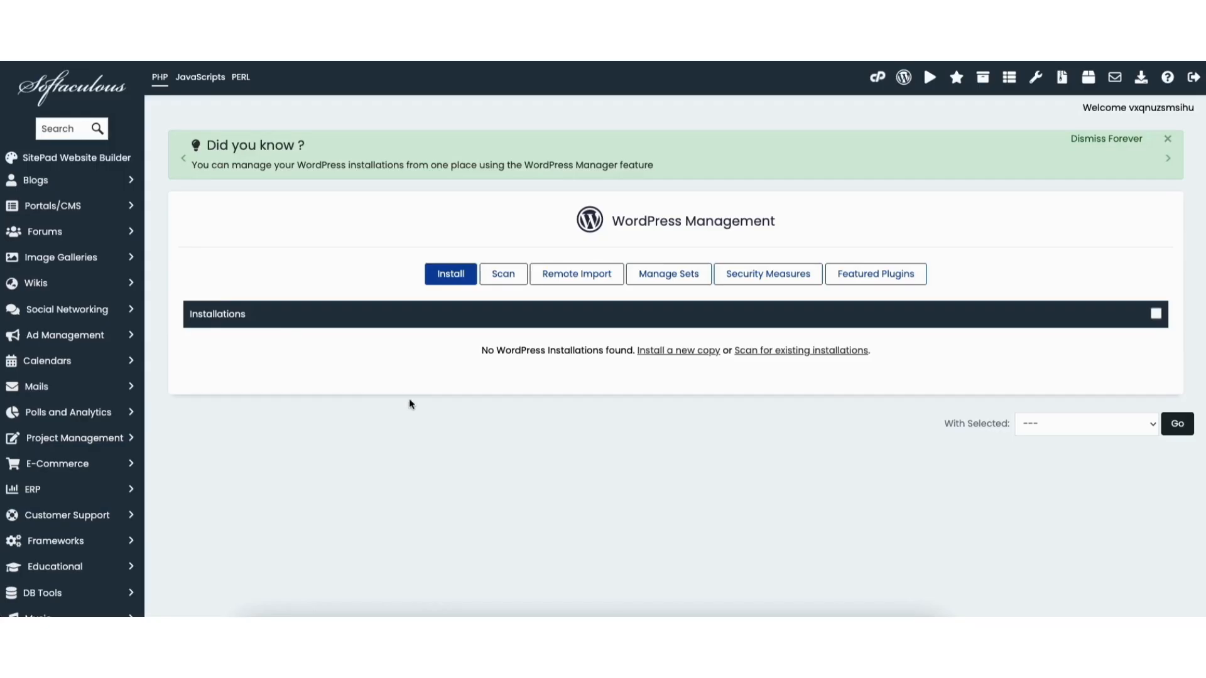
pyautogui.click(448, 276)
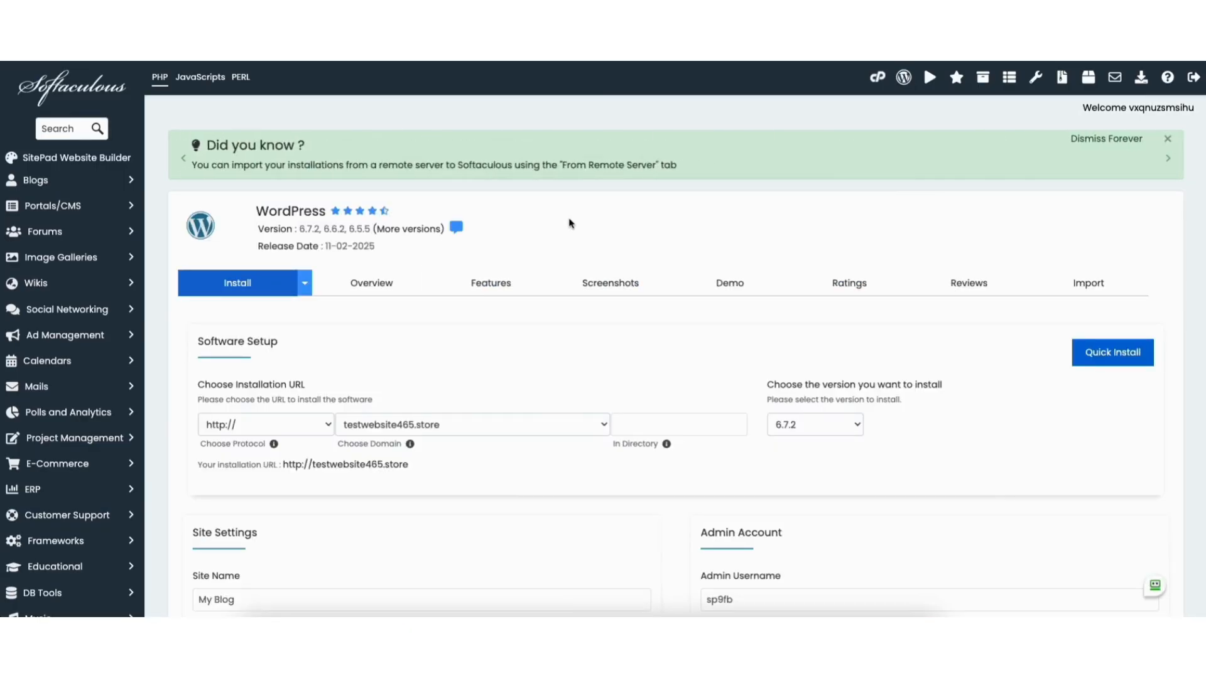
pyautogui.click(234, 429)
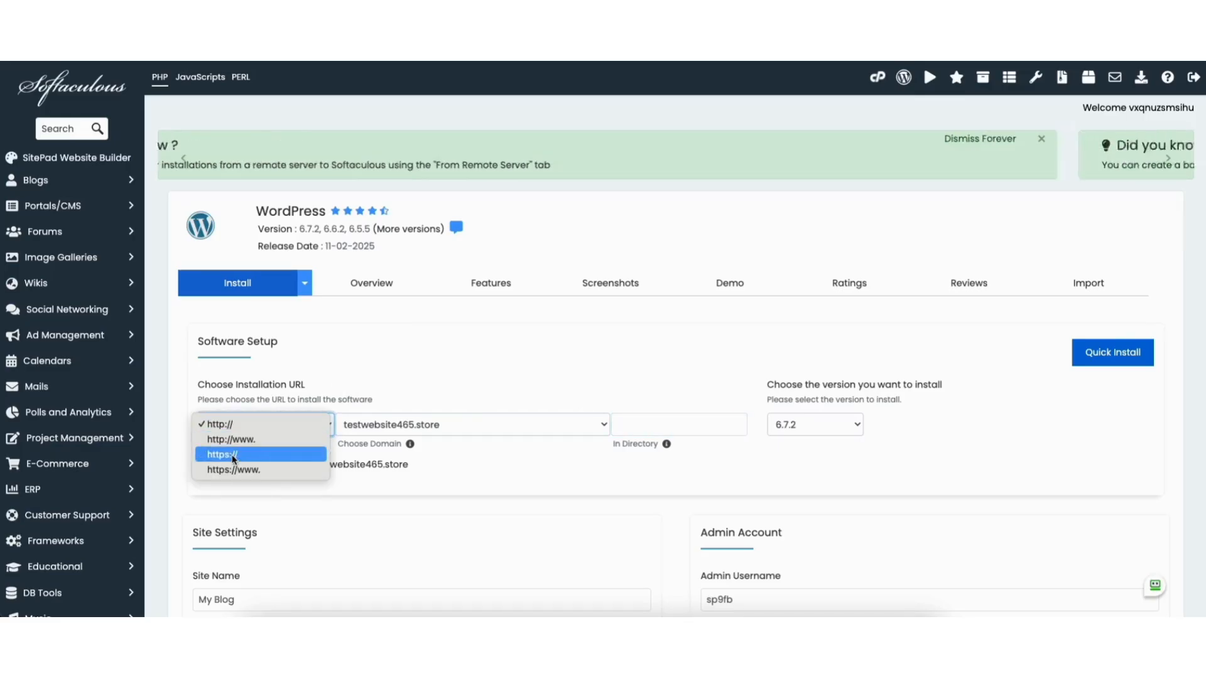
pyautogui.click(233, 456)
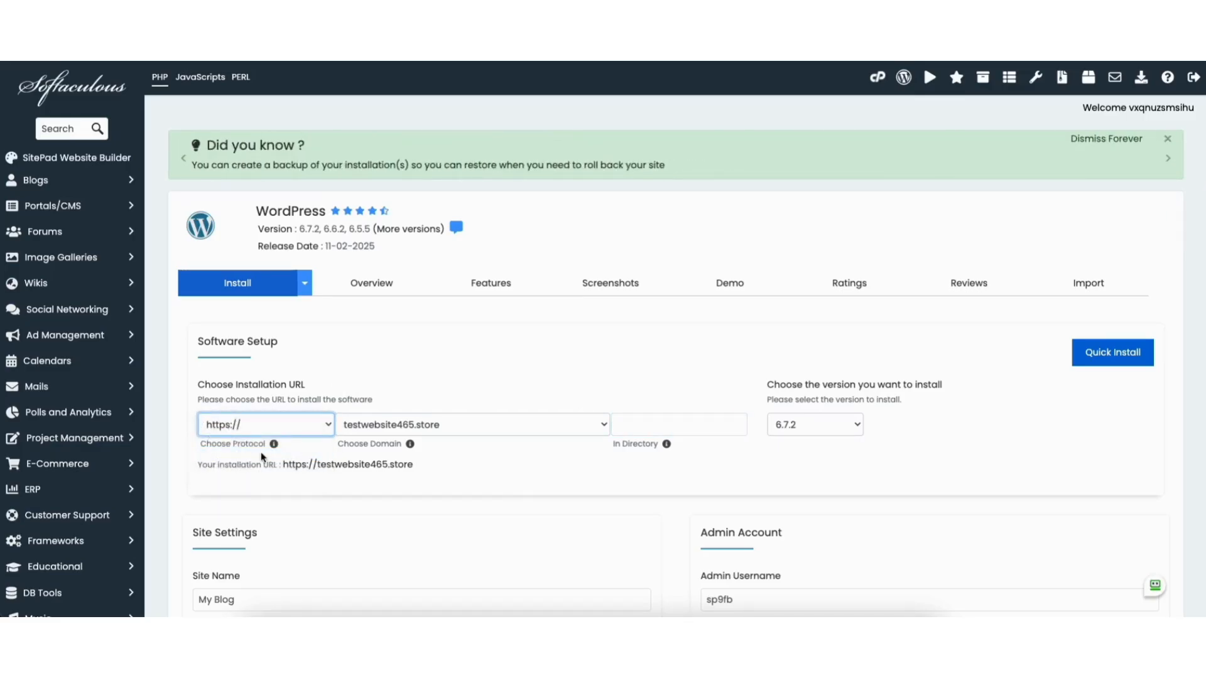
pyautogui.click(432, 427)
pyautogui.click(433, 426)
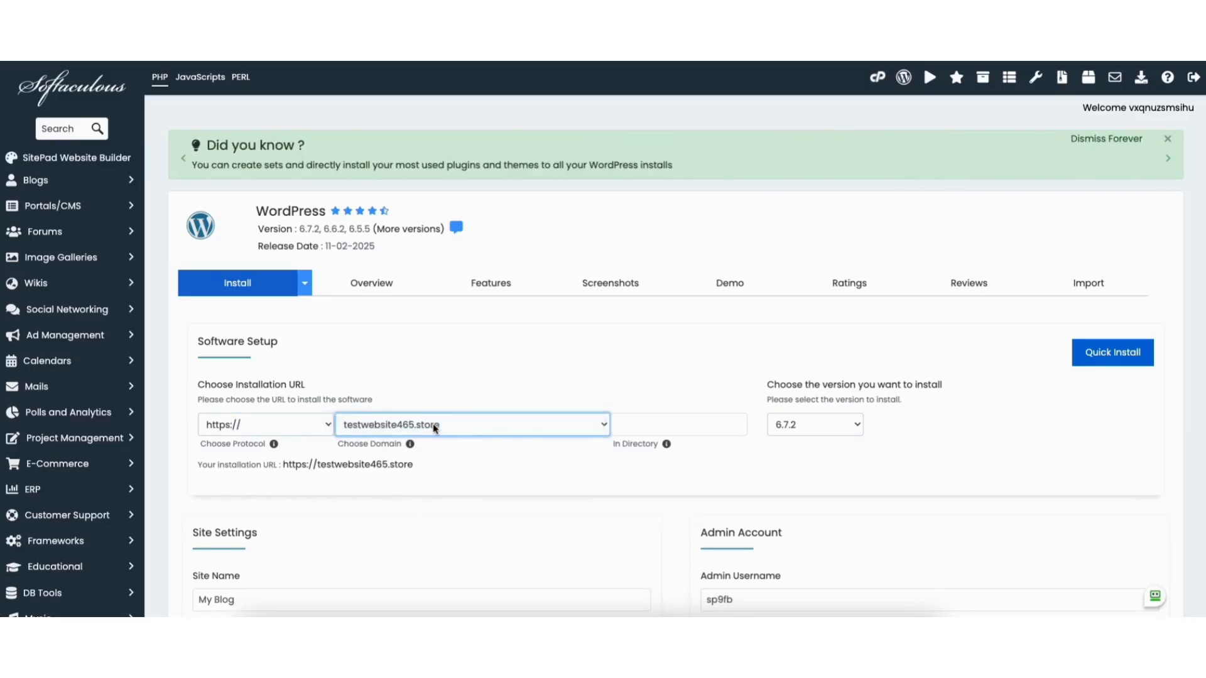
pyautogui.click(809, 431)
pyautogui.click(809, 431)
# Keep the default site name, description and English language, and deselect the Extendify plugin
pyautogui.scroll(-4, 1193, 289)
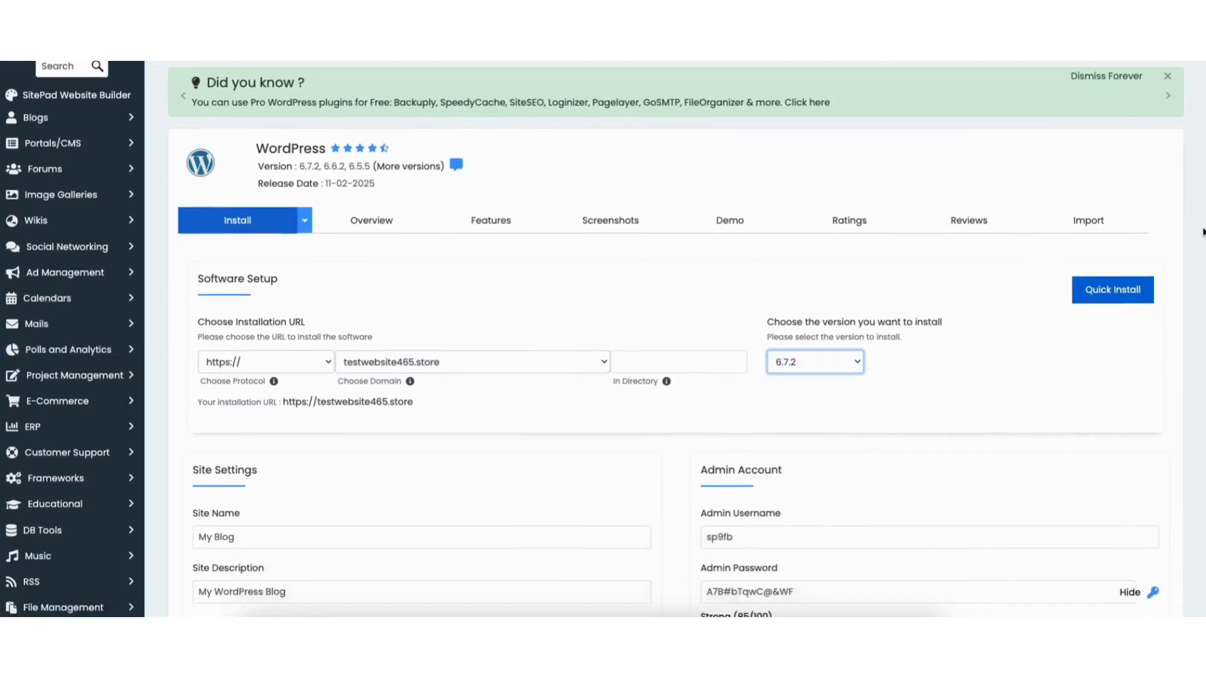
pyautogui.scroll(-1, 1190, 308)
pyautogui.click(260, 289)
pyautogui.click(259, 342)
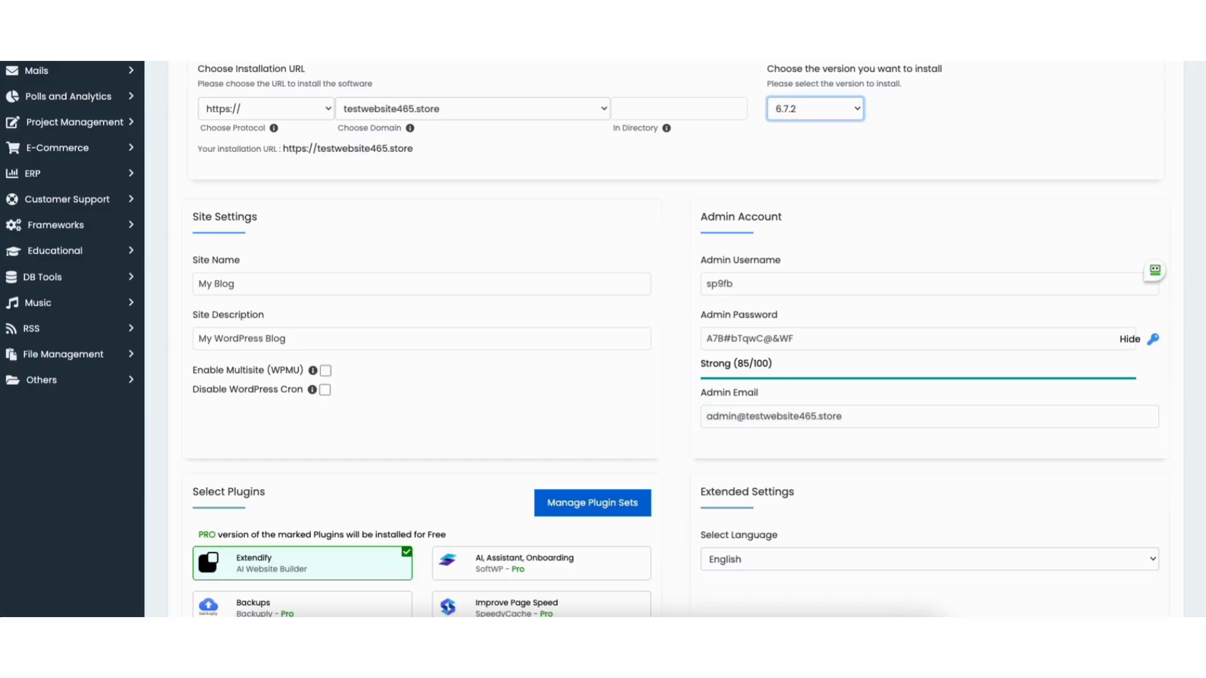
pyautogui.scroll(-5, 1187, 339)
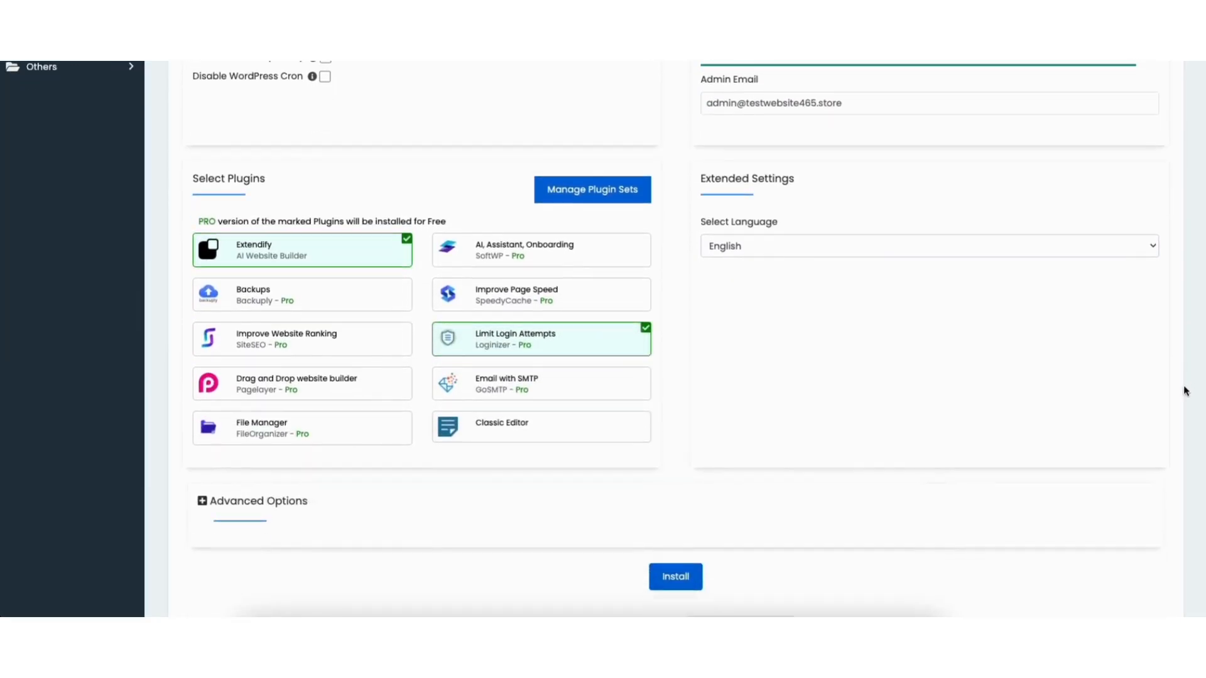
pyautogui.click(828, 246)
pyautogui.click(767, 246)
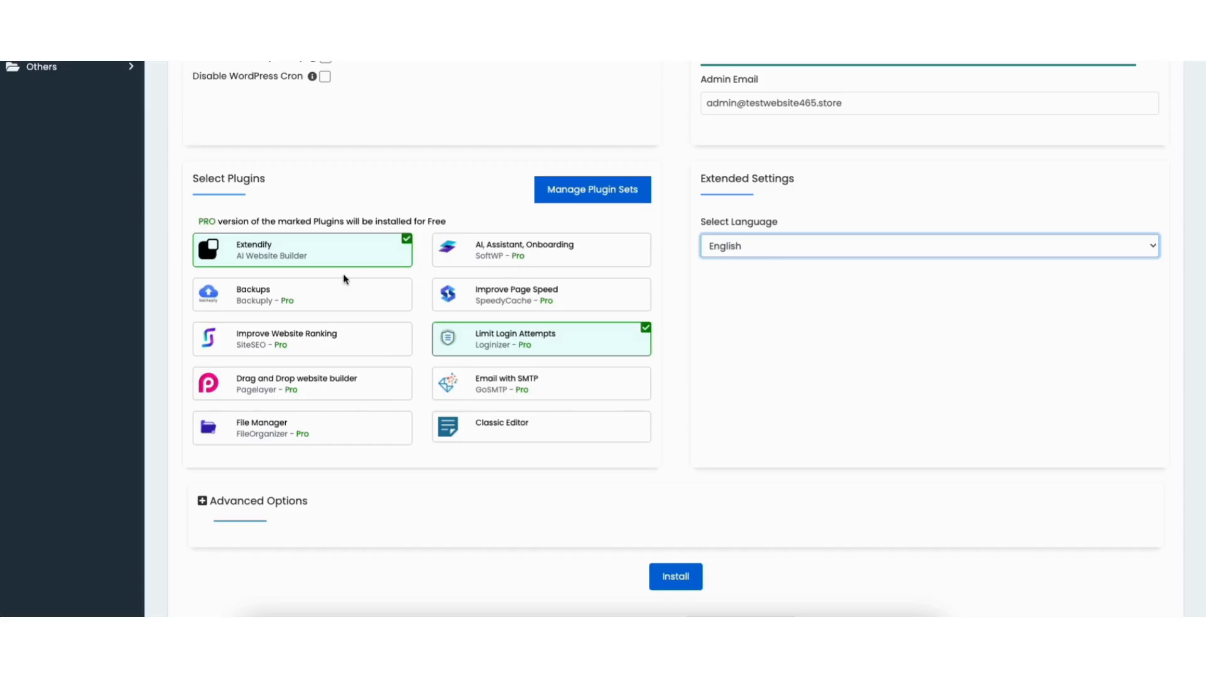
pyautogui.moveTo(280, 259)
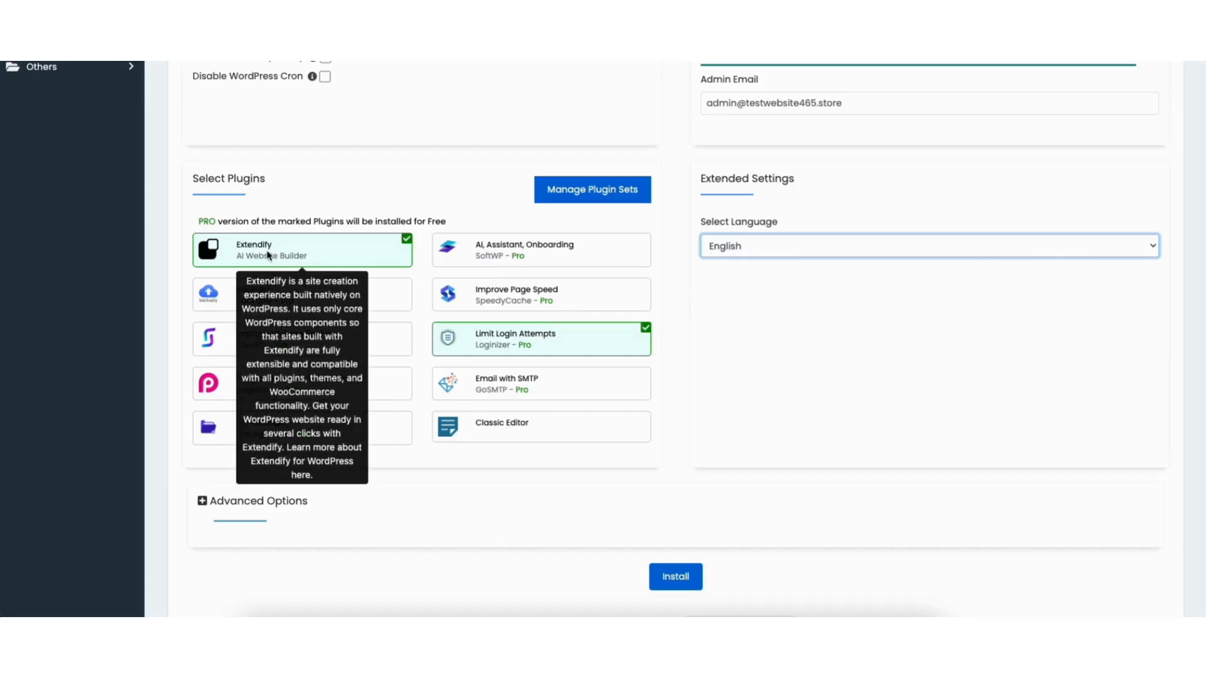
pyautogui.click(344, 253)
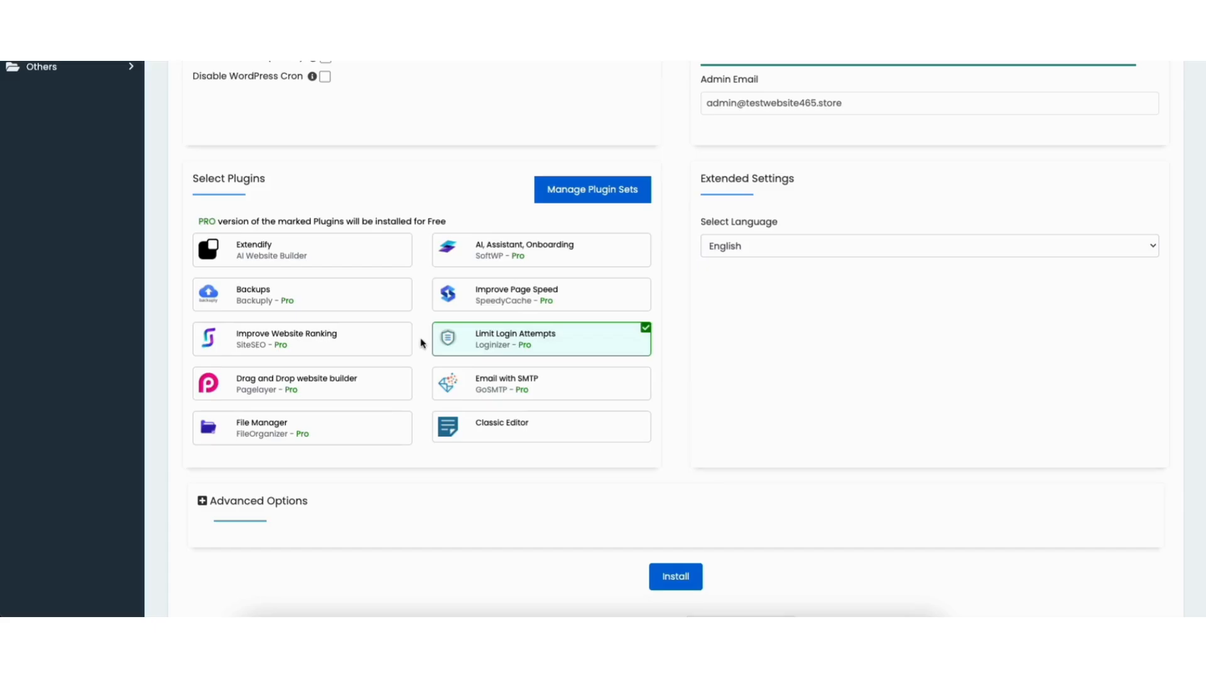
# Expand and review the advanced installation options, and install WordPress with them unchanged
pyautogui.click(204, 502)
pyautogui.scroll(-5, 1193, 409)
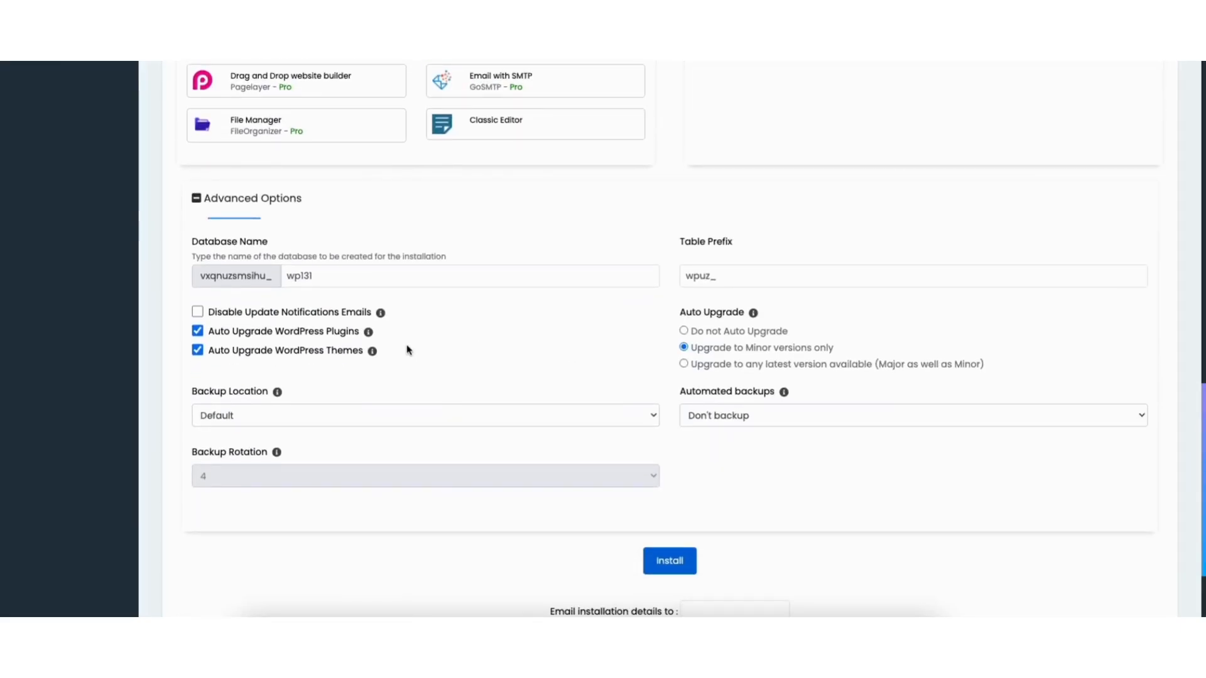
pyautogui.scroll(-1, 1202, 405)
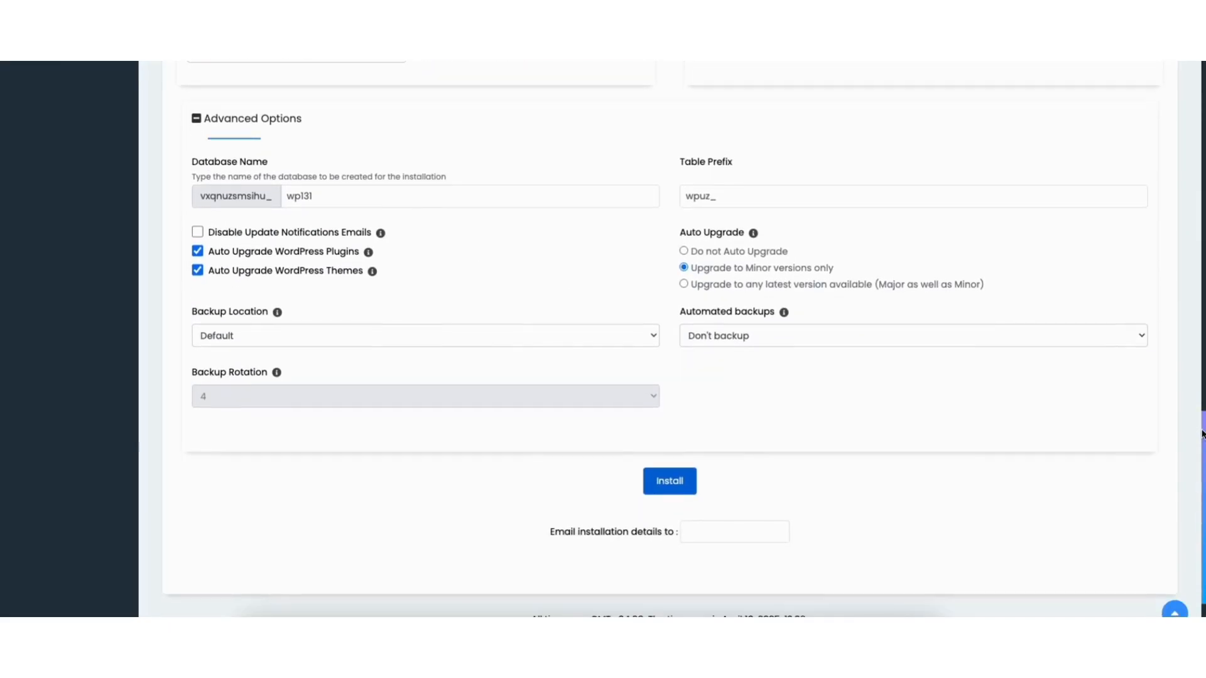
pyautogui.click(670, 476)
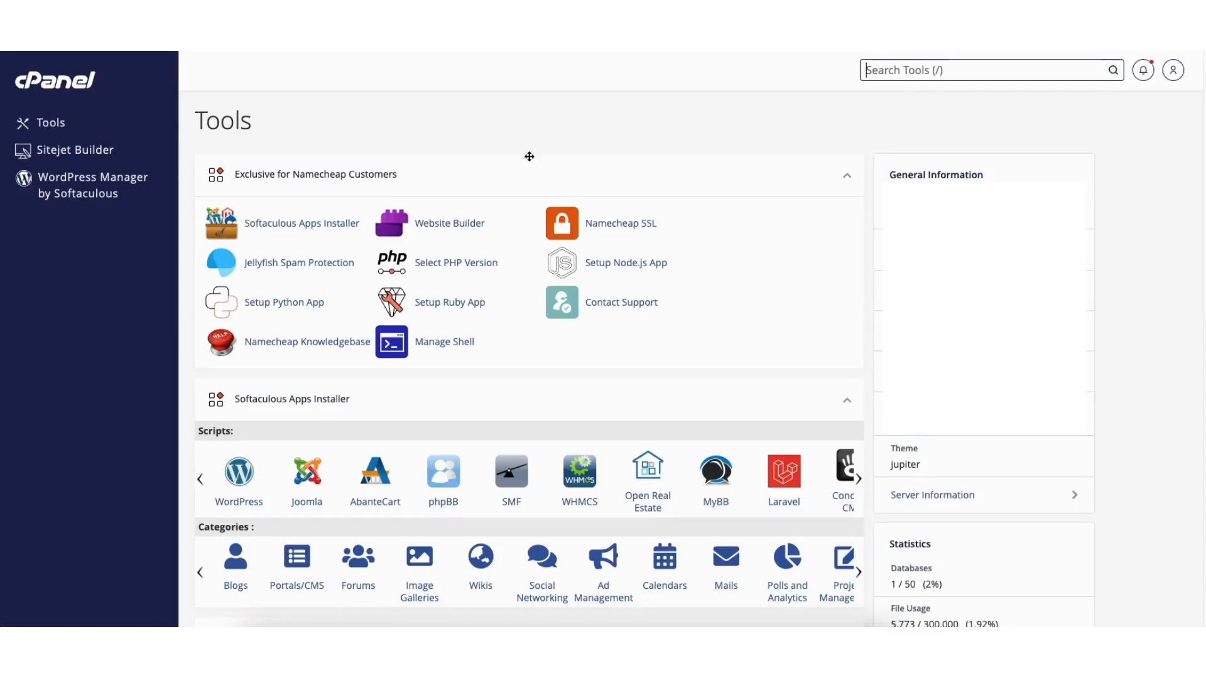
# Sync the certificates in cPanel's Namecheap SSL tool and open the testwebsite465.store website
pyautogui.click(600, 230)
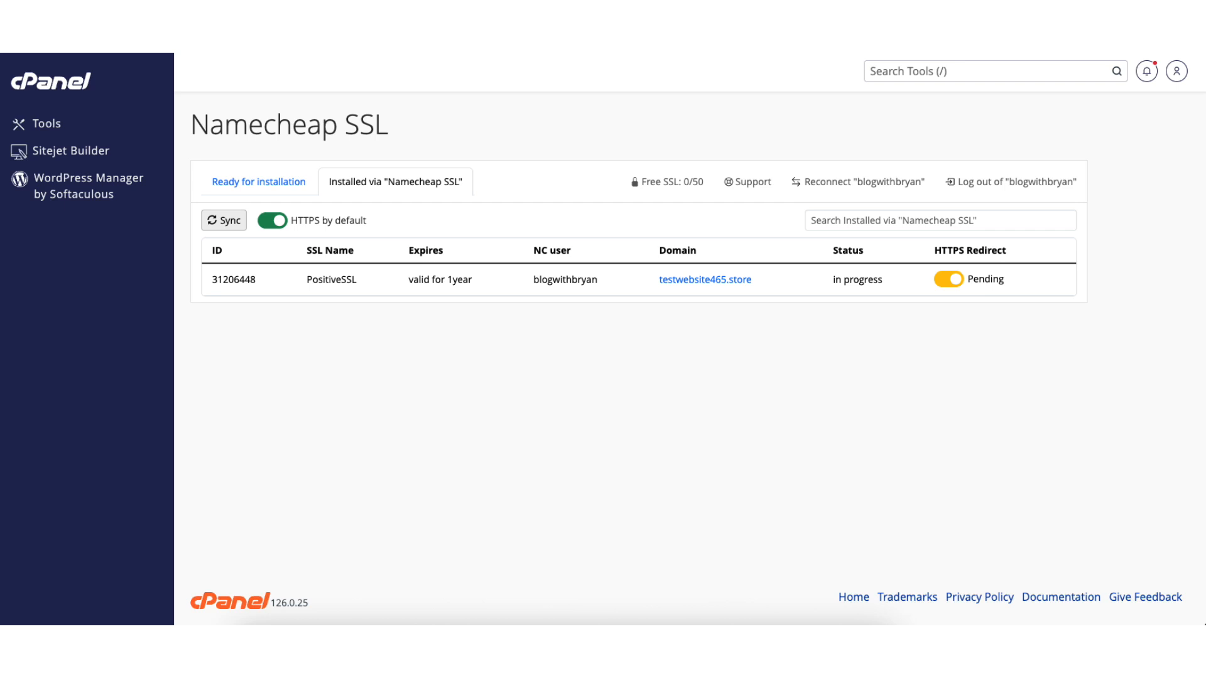
pyautogui.click(227, 221)
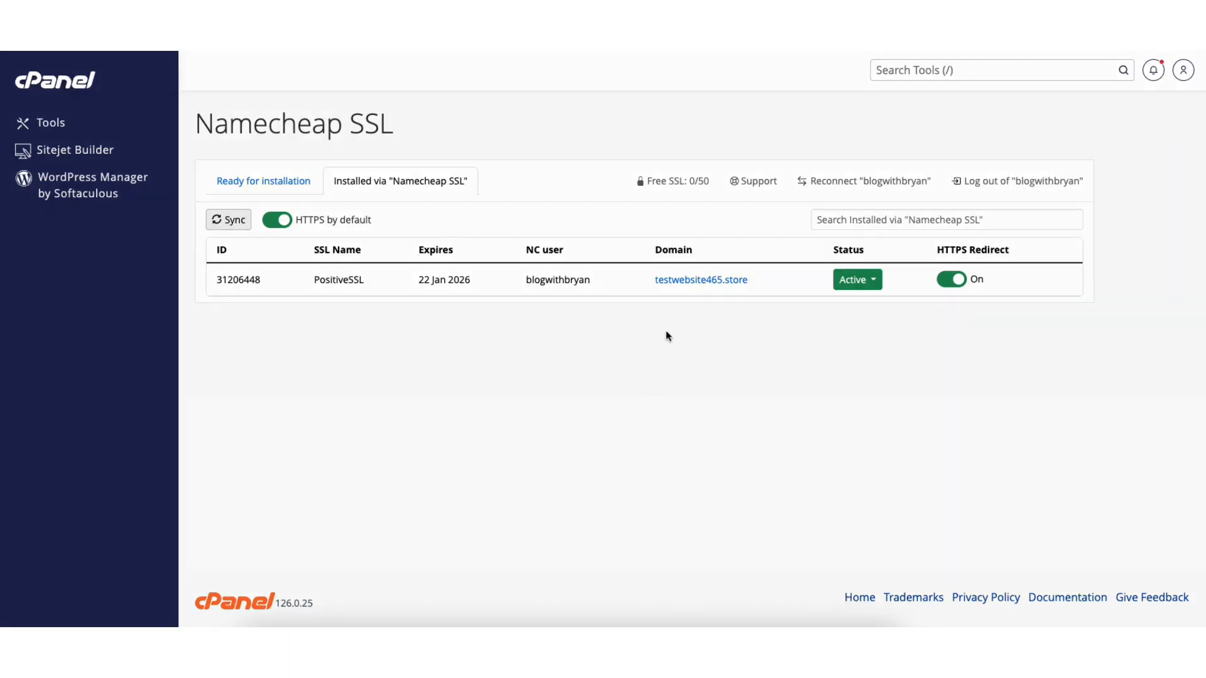
pyautogui.click(678, 284)
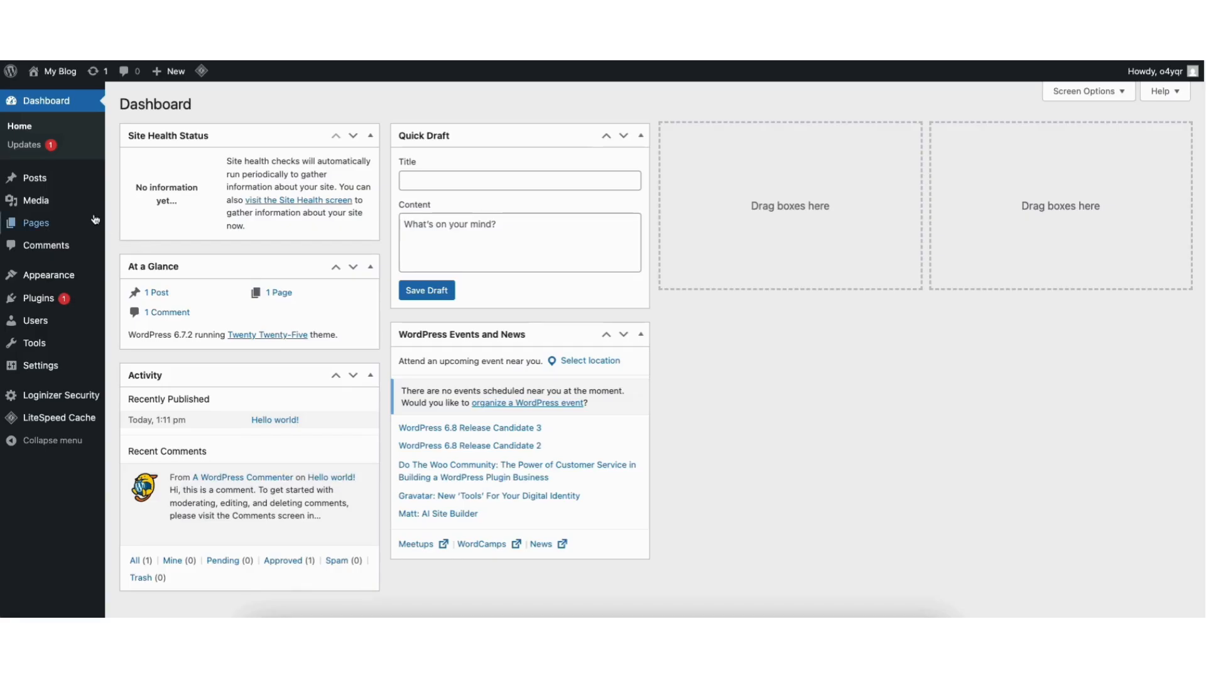
# Open the WordPress page for adding new themes and browse the popular themes
pyautogui.moveTo(36, 190)
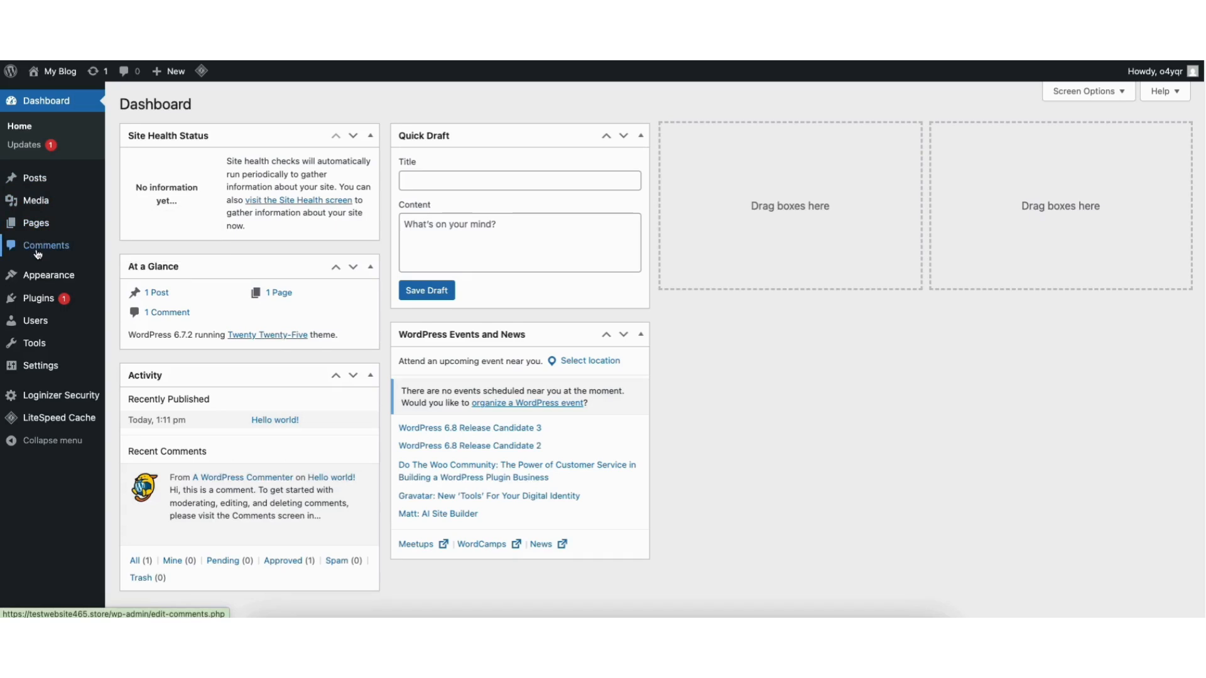
pyautogui.moveTo(38, 274)
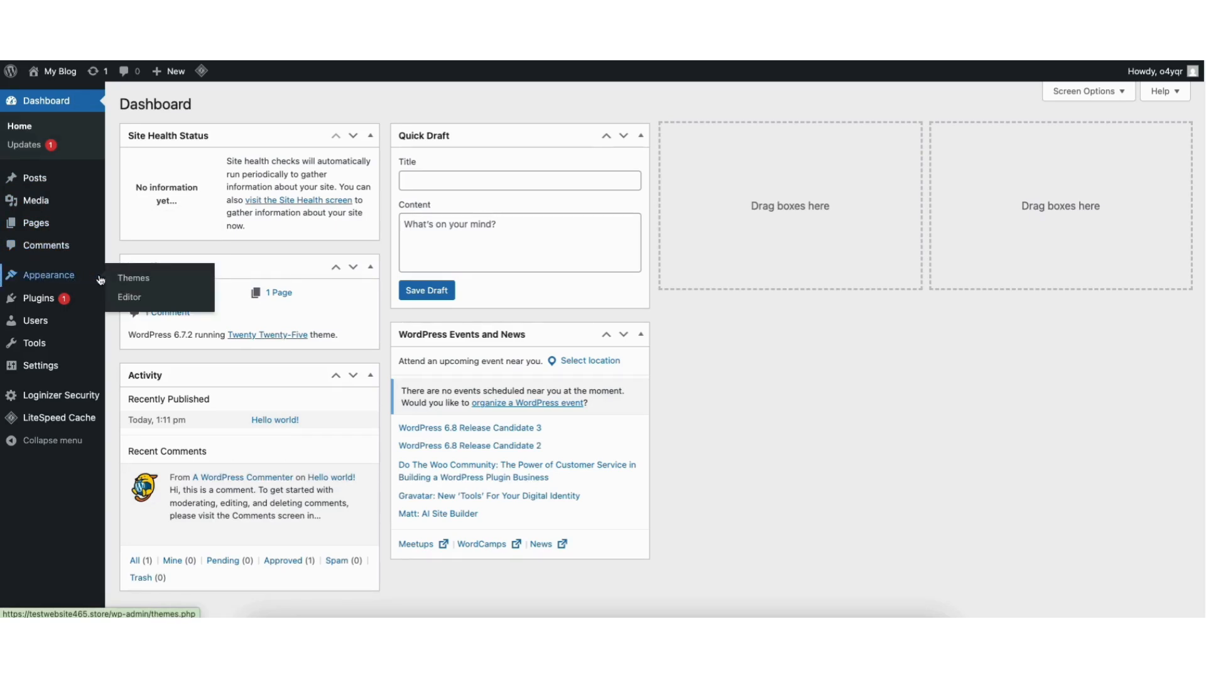
pyautogui.click(134, 280)
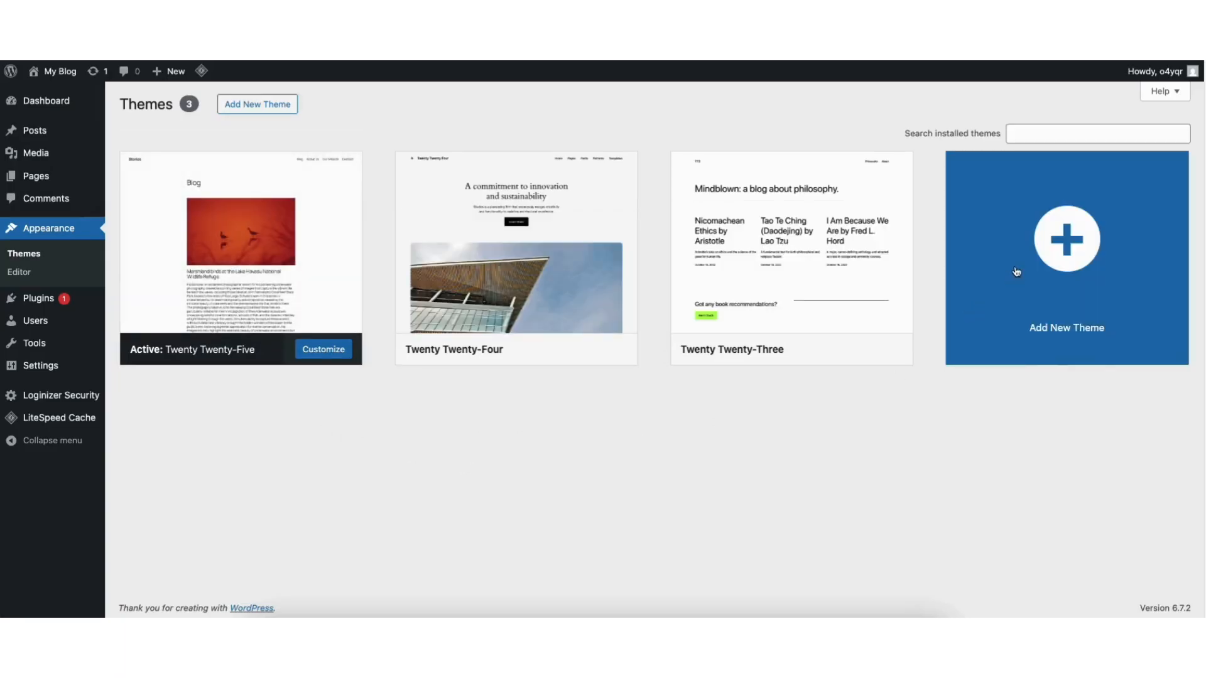
pyautogui.click(1042, 254)
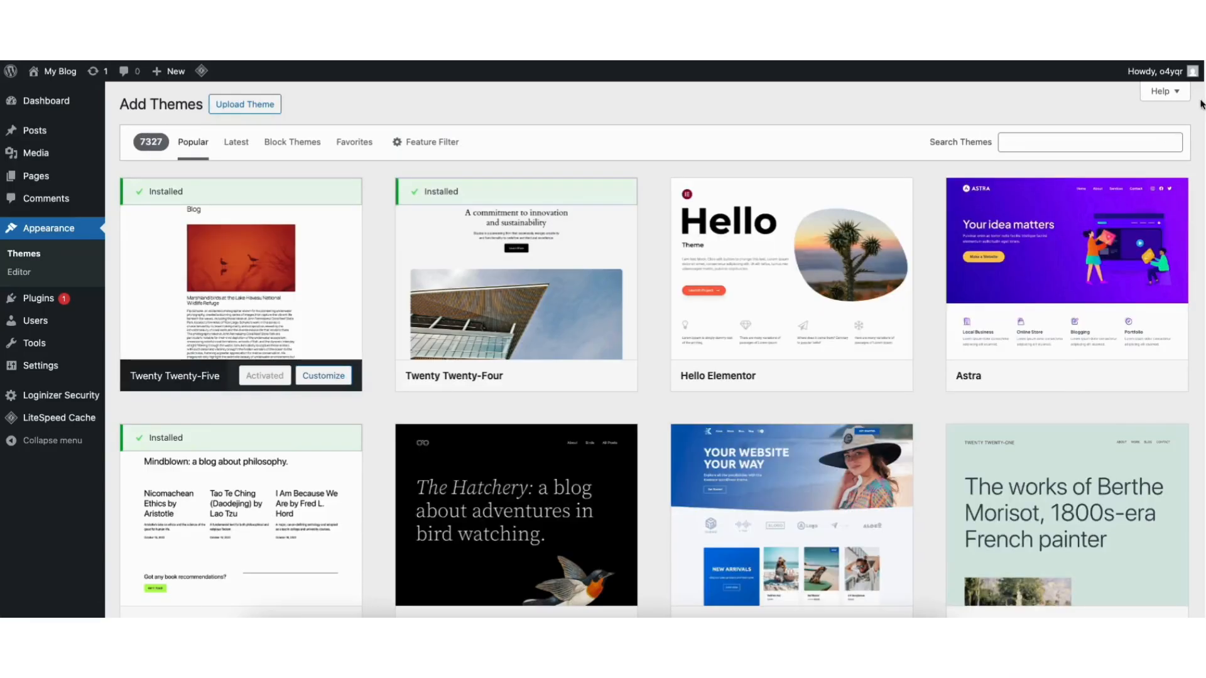
pyautogui.scroll(-4, 655, 349)
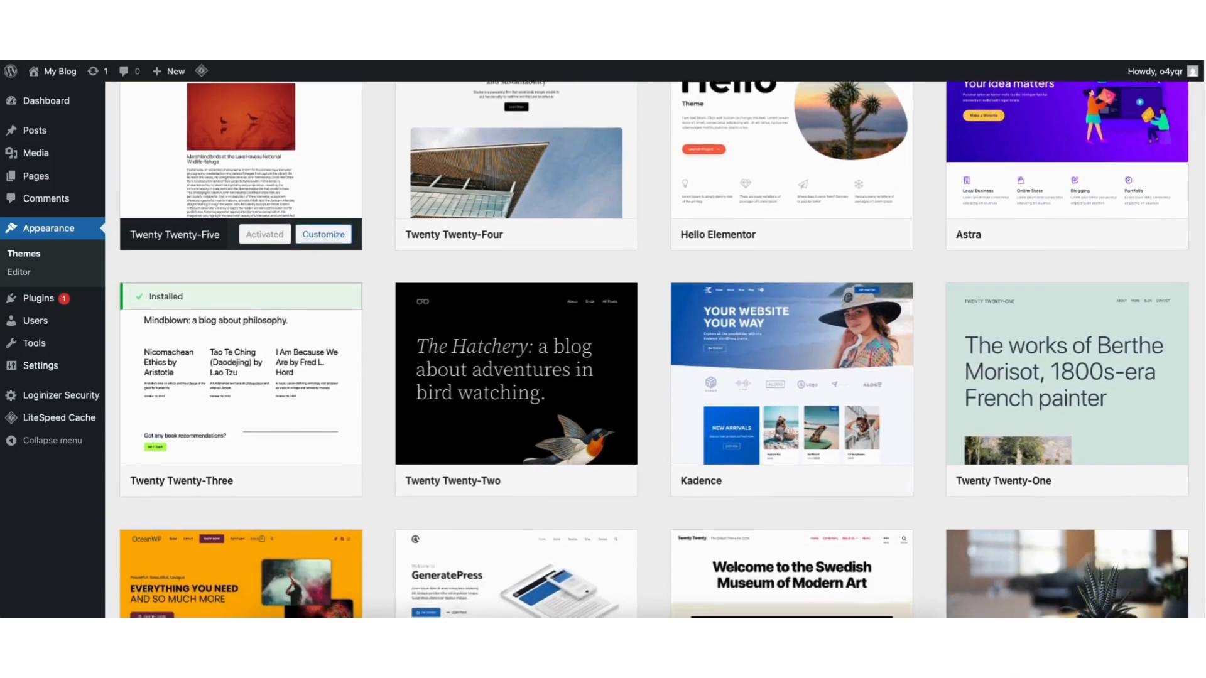
pyautogui.scroll(-9, 655, 350)
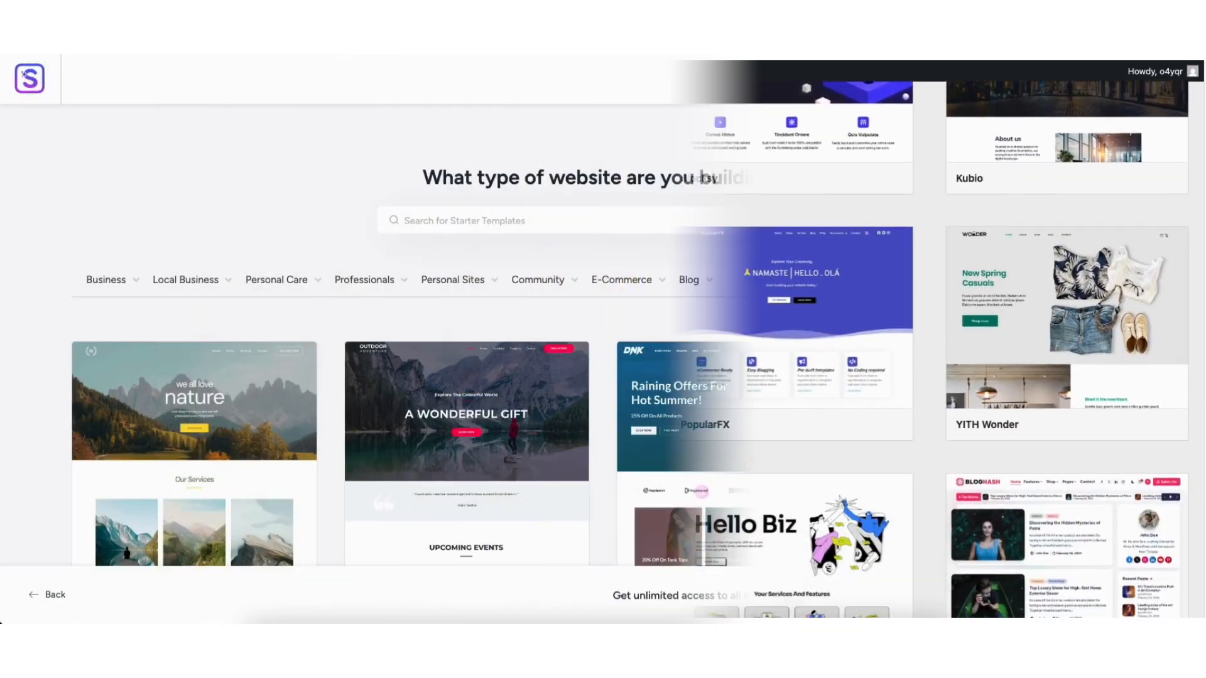
pyautogui.scroll(-8, 85, 537)
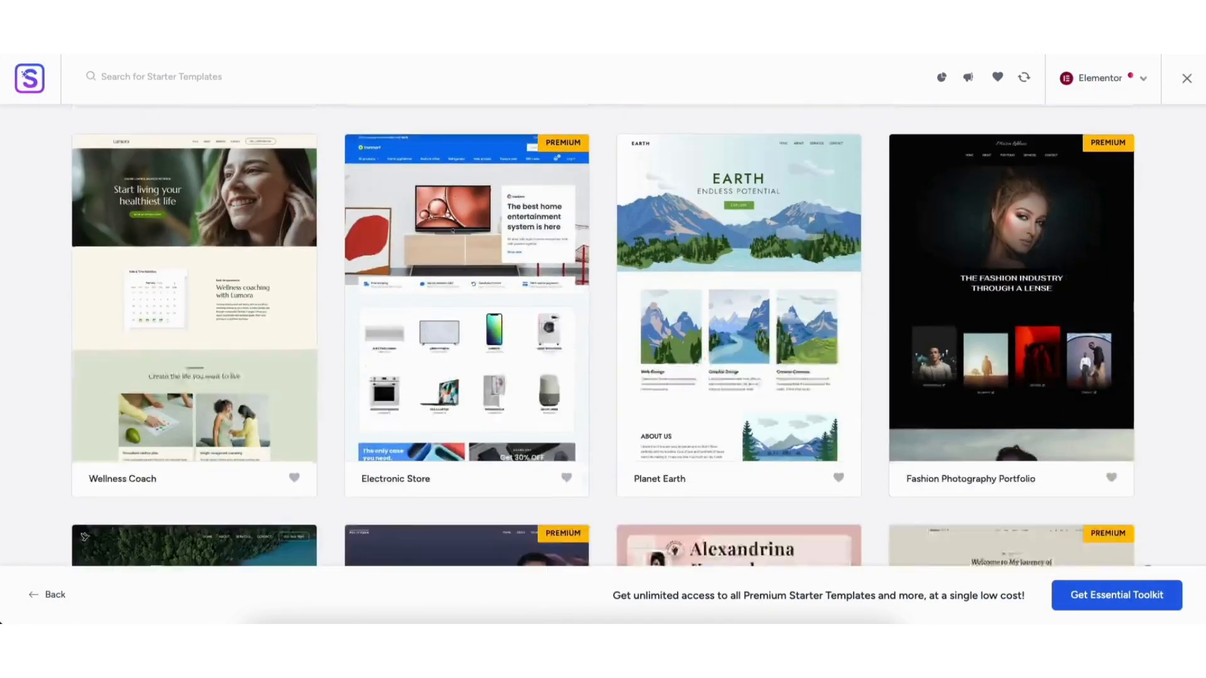
pyautogui.scroll(-8, 85, 537)
pyautogui.write('w')
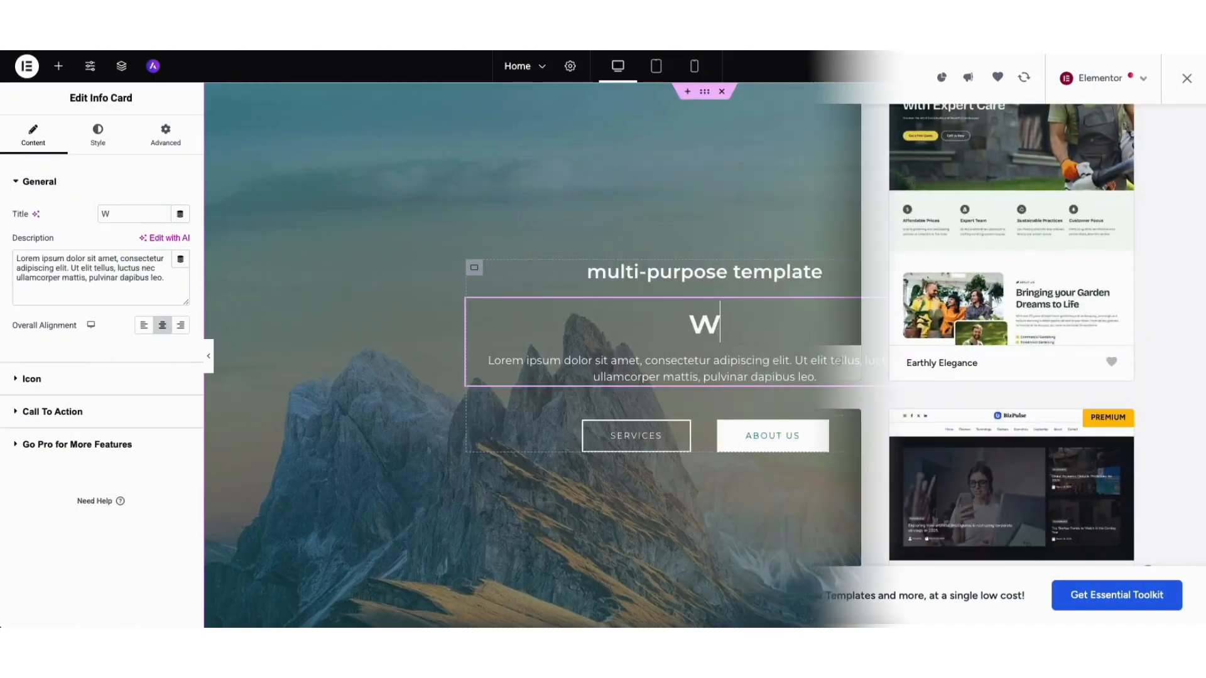
pyautogui.write('ordpres')
pyautogui.moveTo(52, 416); pyautogui.dragTo(369, 266)
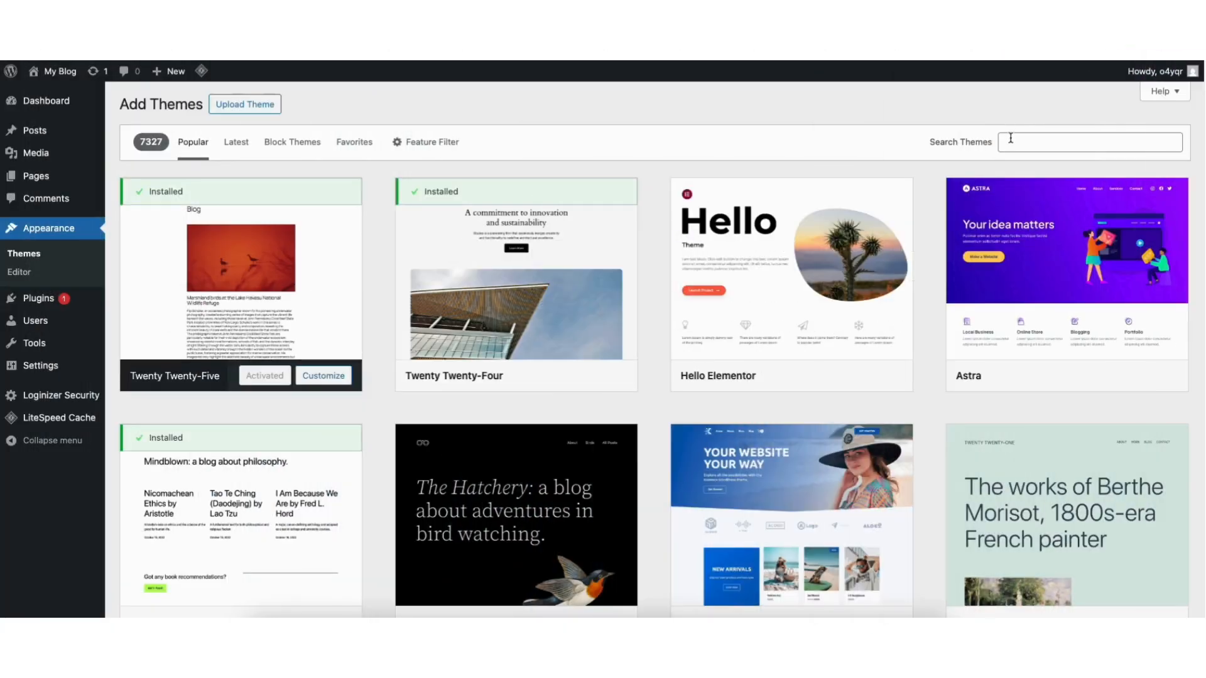
# Search the theme directory for "astra", and install and activate the Astra theme
pyautogui.click(1011, 138)
pyautogui.write('astra')
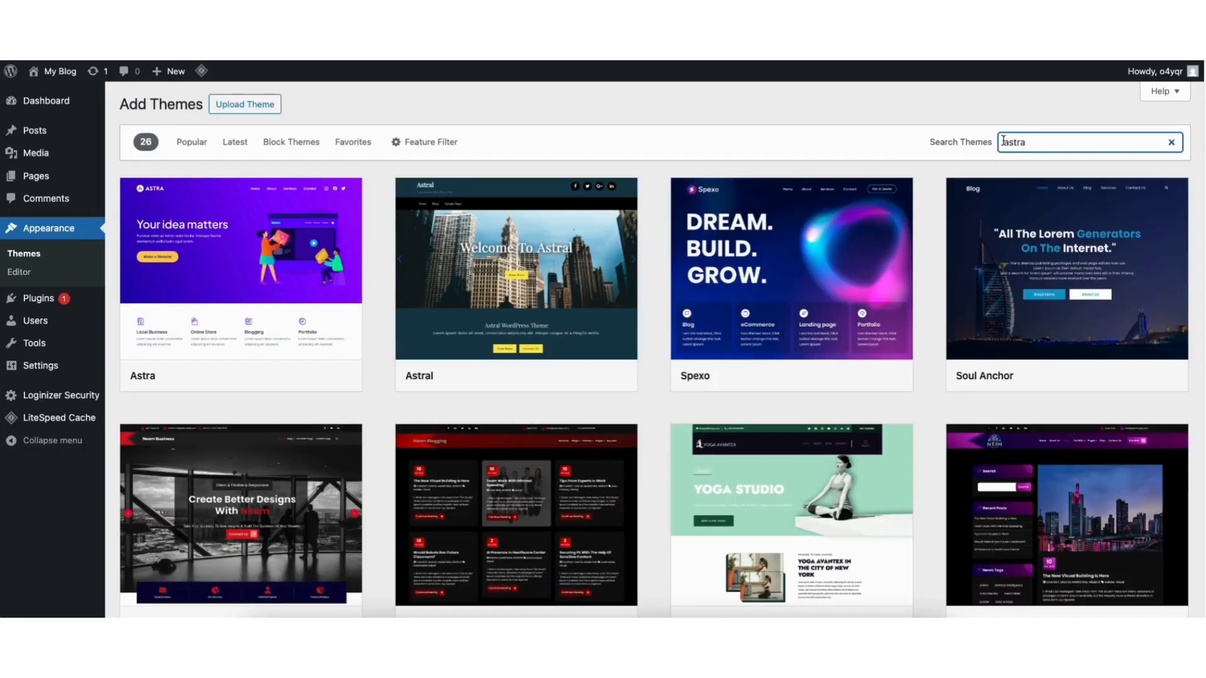
pyautogui.moveTo(251, 317)
pyautogui.click(279, 376)
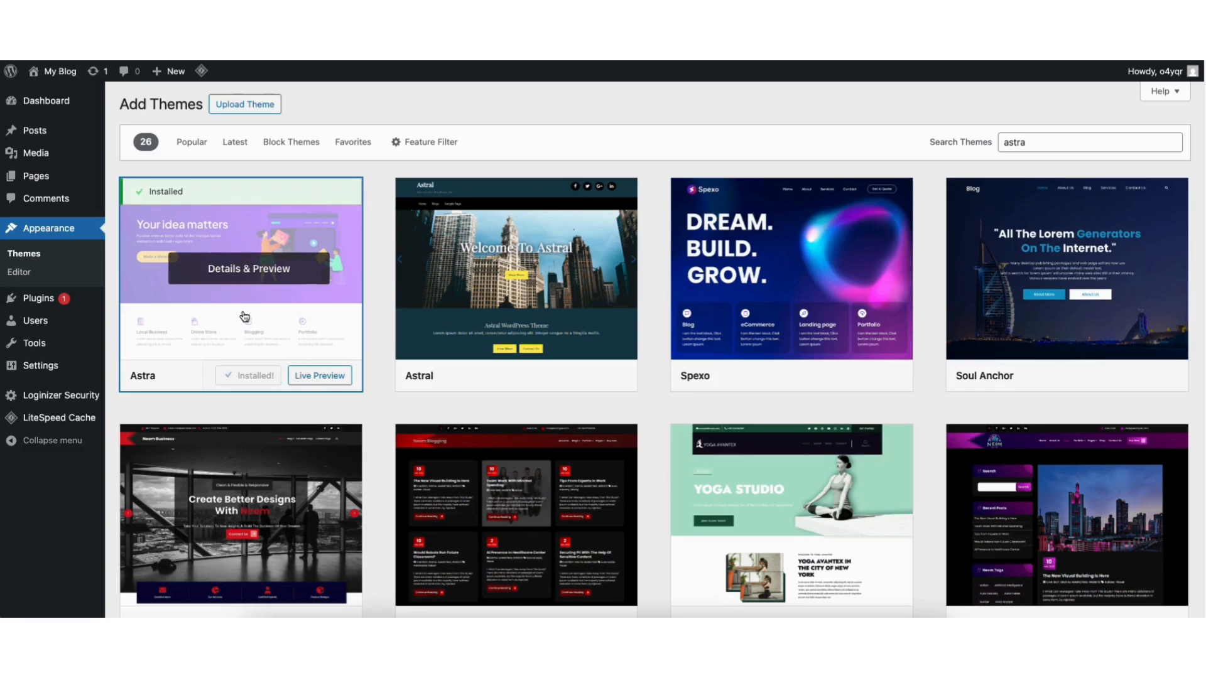
pyautogui.click(253, 380)
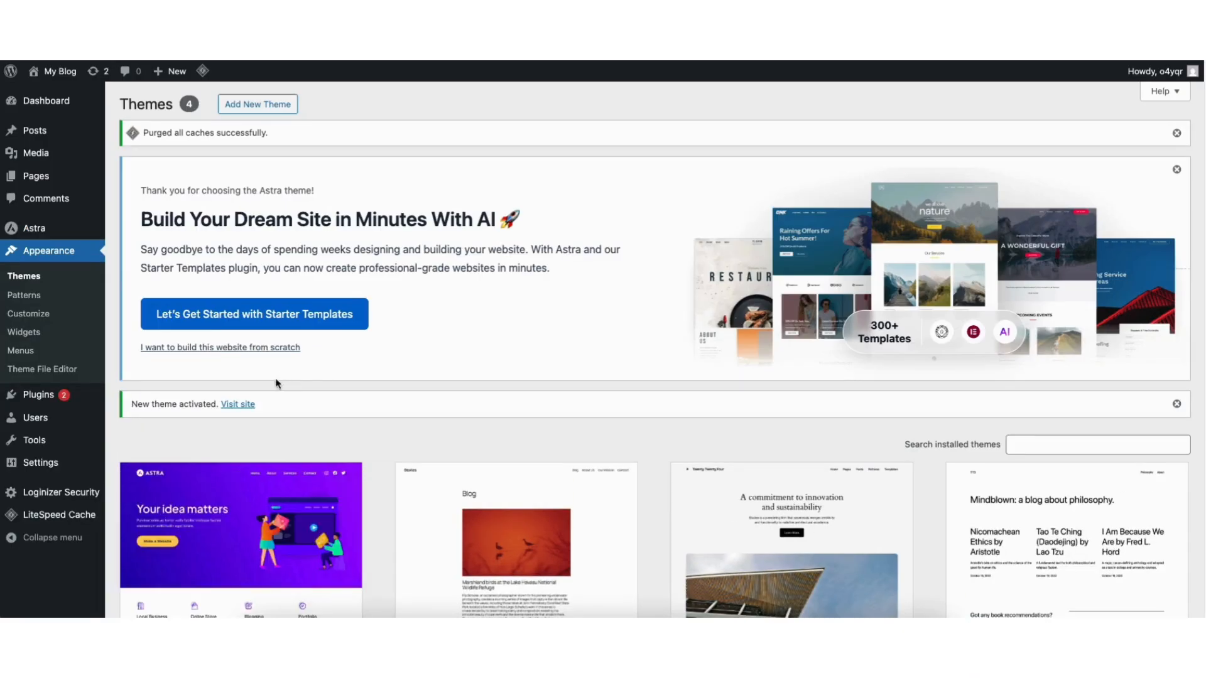
# Search the plugin directory for "starter templates", and install and activate Brainstorm Force's Starter Templates plugin
pyautogui.moveTo(40, 400)
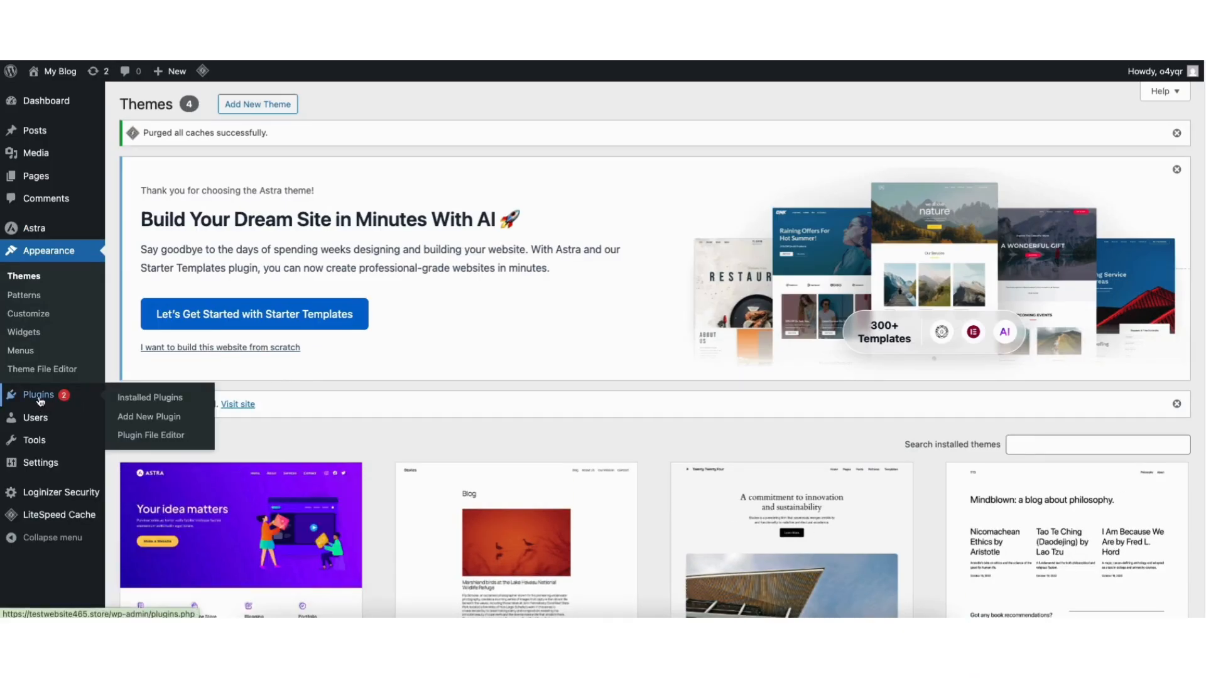
pyautogui.click(154, 418)
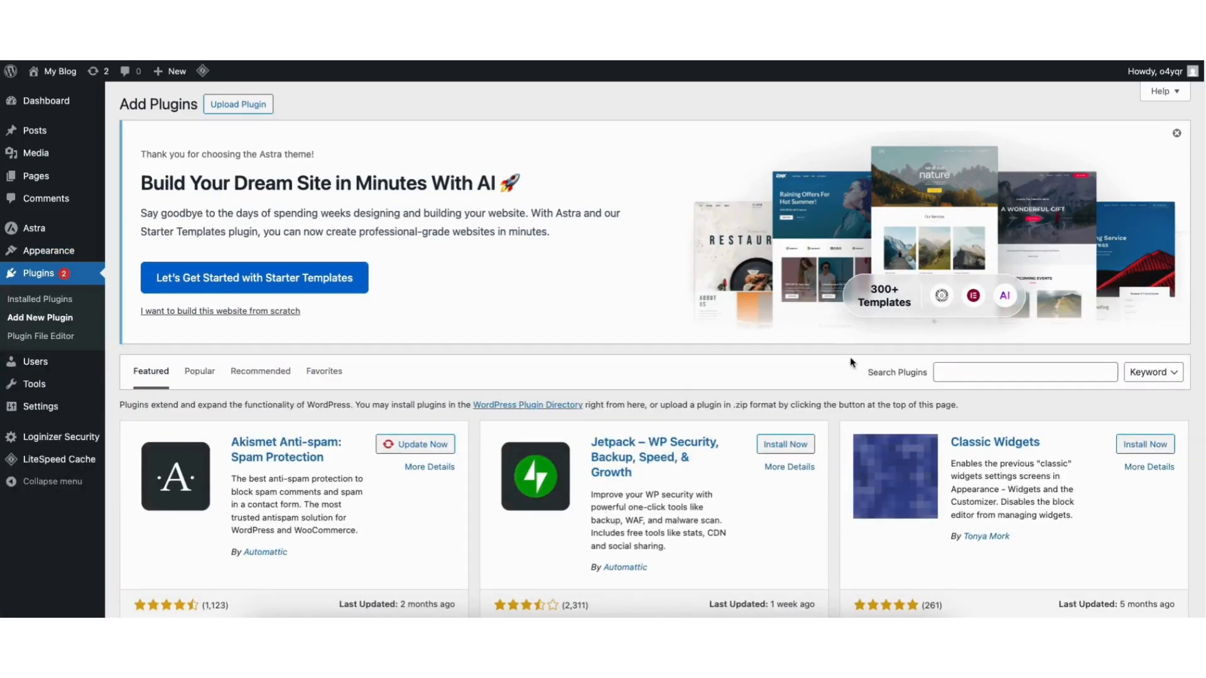
pyautogui.click(990, 372)
pyautogui.write('starter templates')
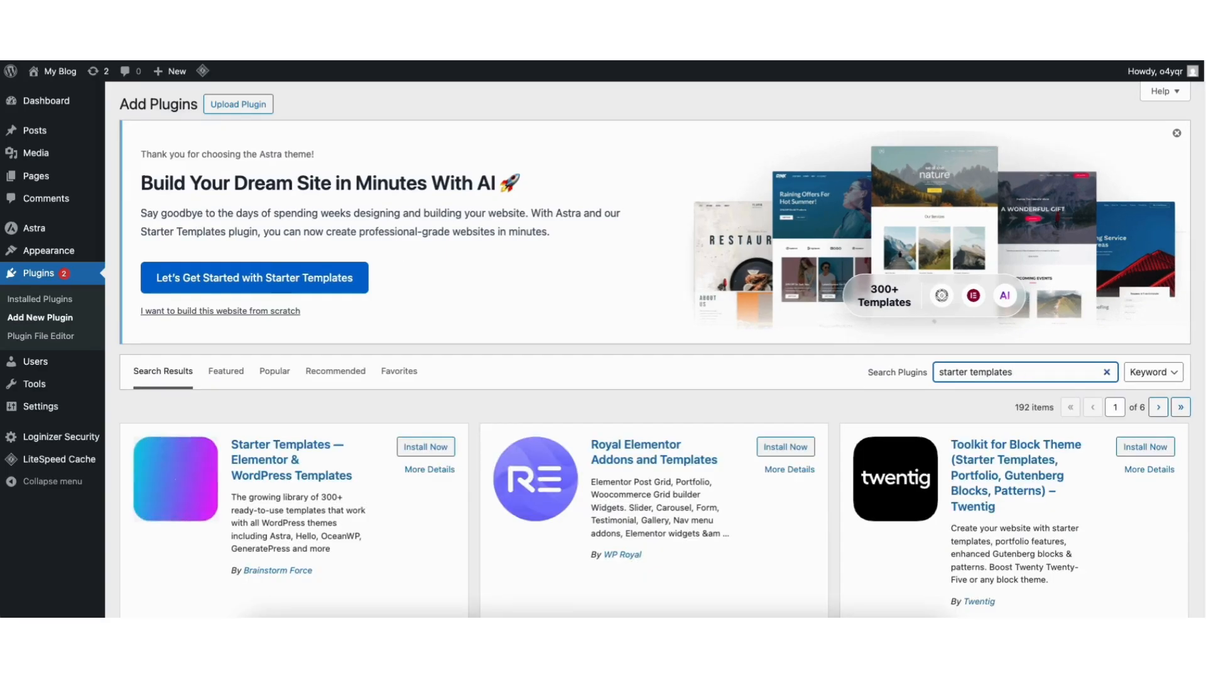
pyautogui.scroll(-4, 294, 246)
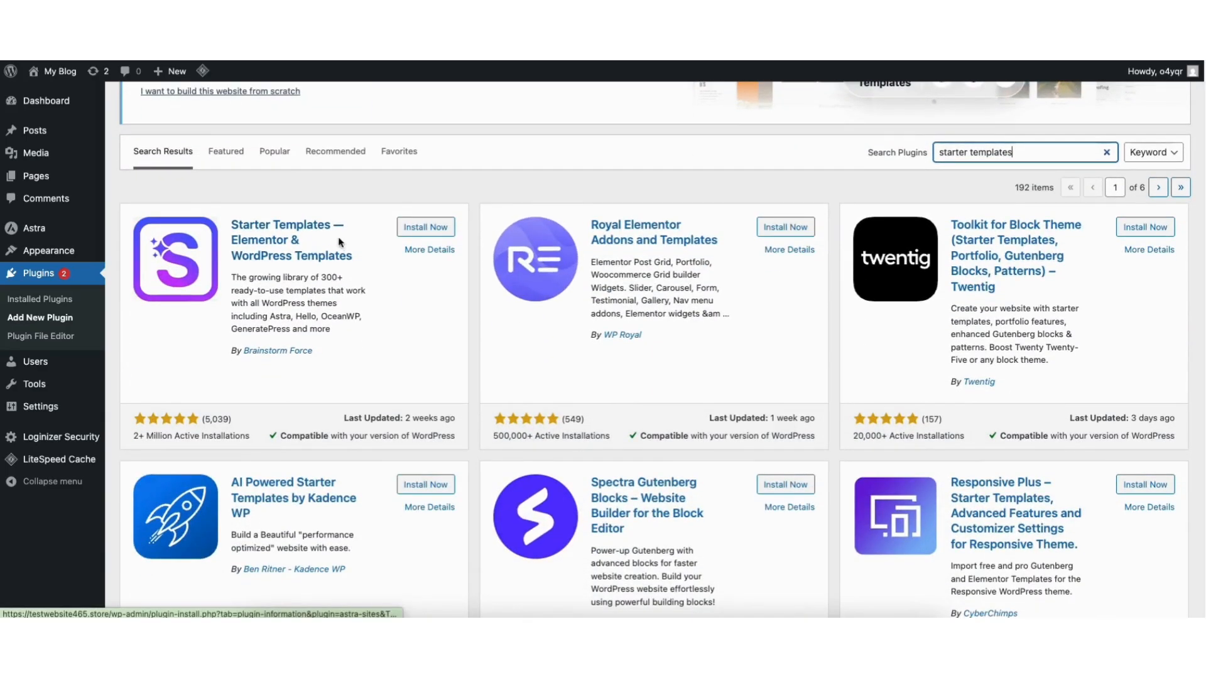
pyautogui.click(413, 231)
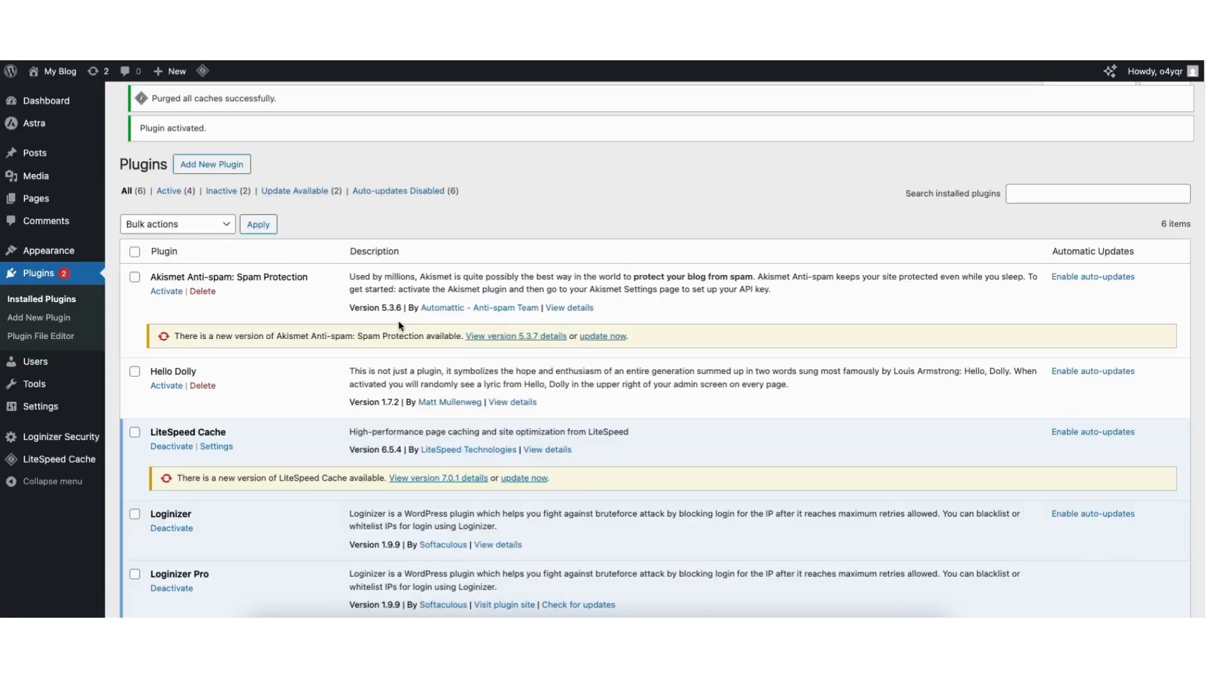
# Open the Starter Templates library and choose Elementor as the page builder
pyautogui.moveTo(30, 256)
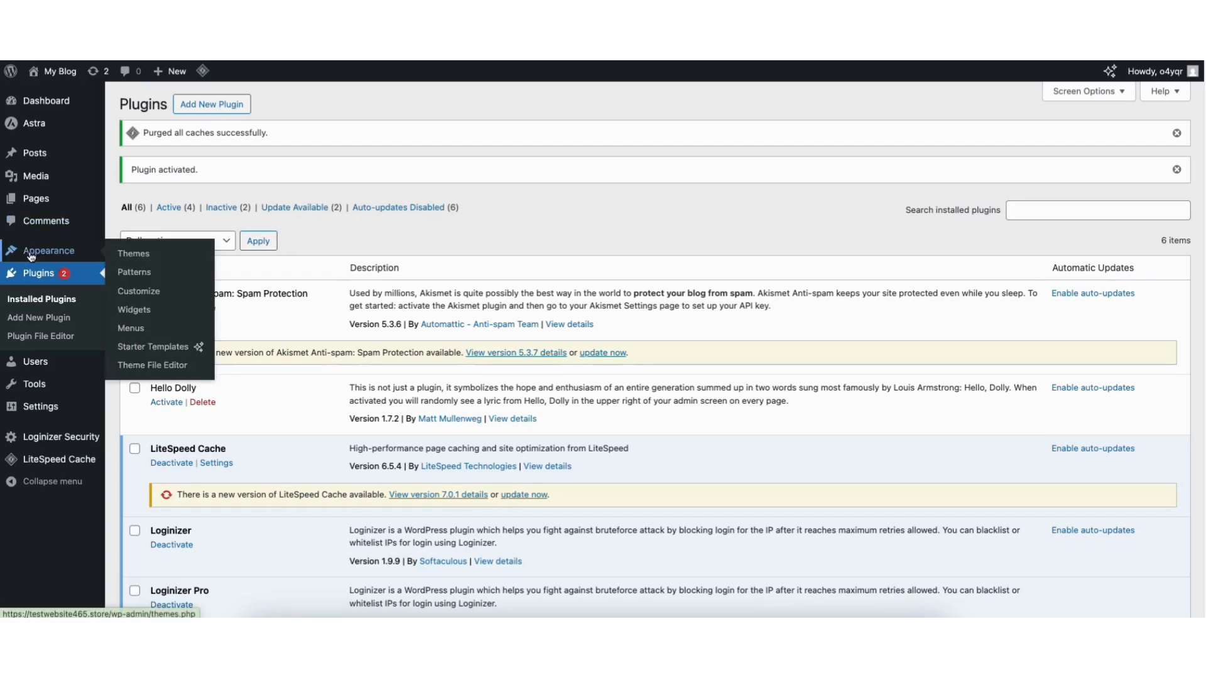
pyautogui.click(143, 347)
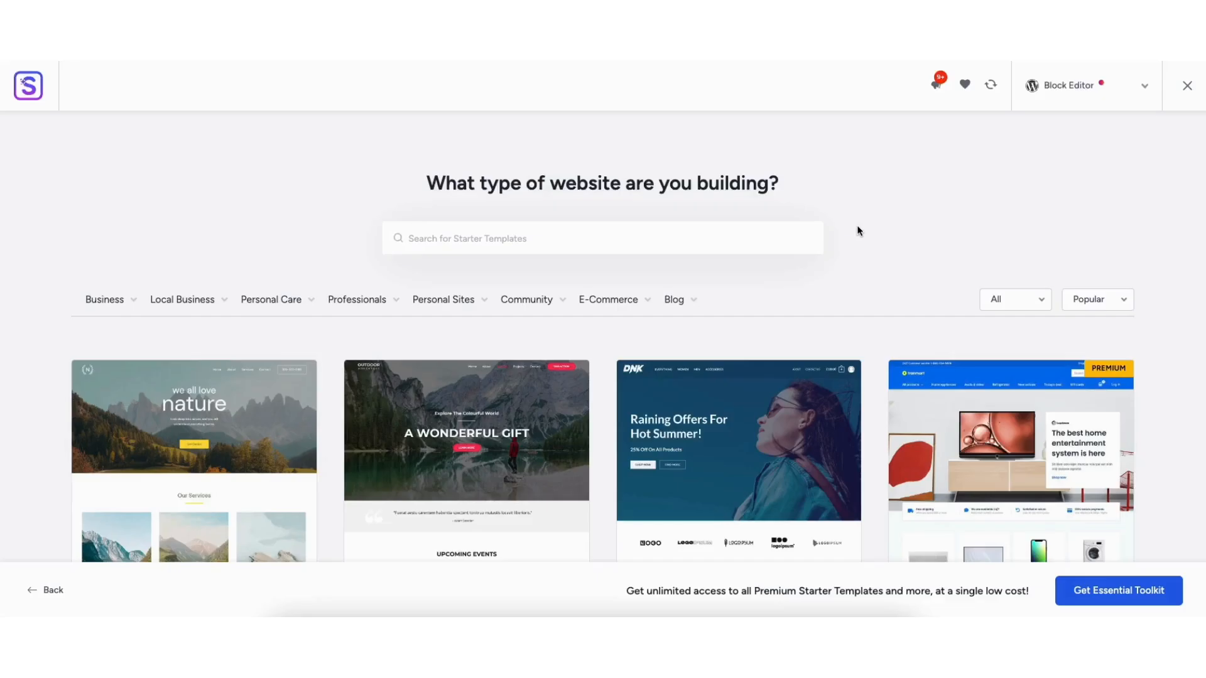
pyautogui.click(1064, 90)
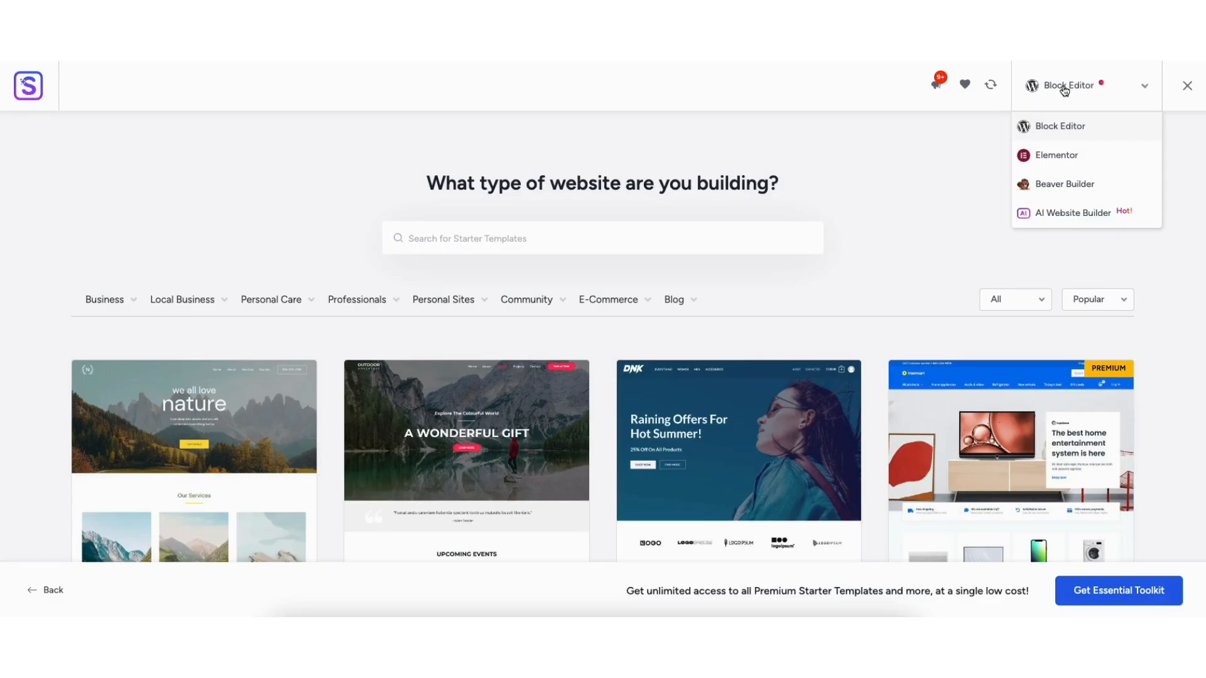
pyautogui.click(1048, 157)
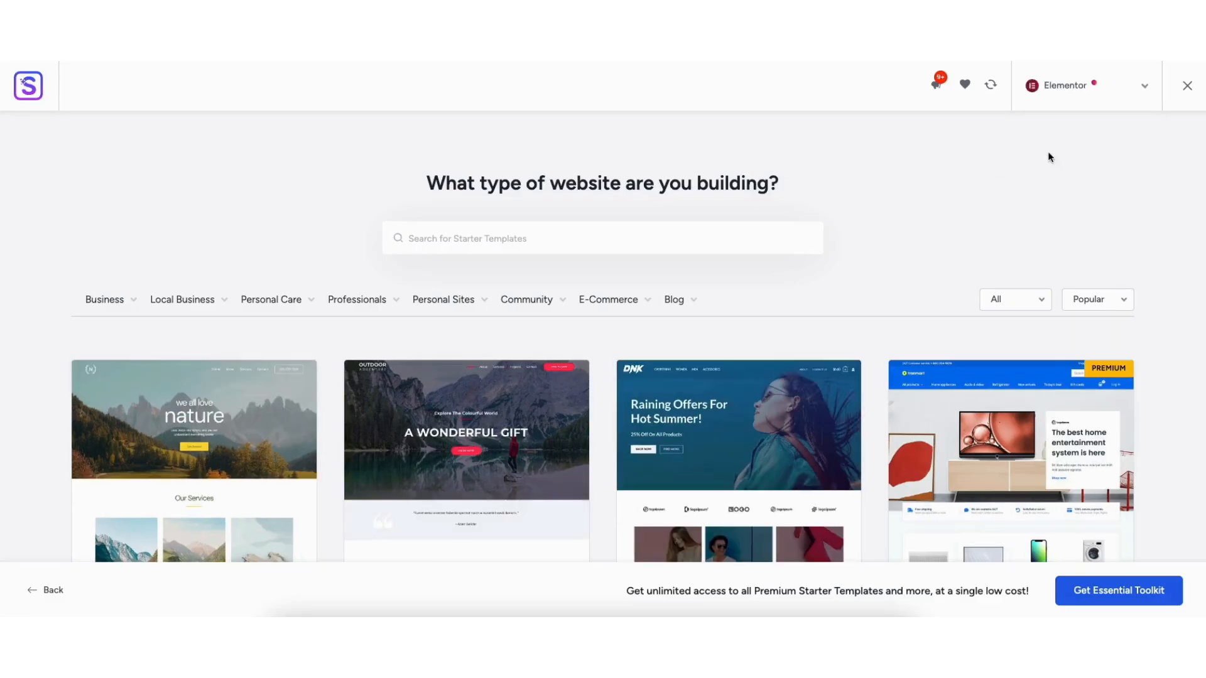
# Browse the Elementor starter templates and look through website categories such as Local Business and Personal Sites
pyautogui.scroll(-6, 604, 358)
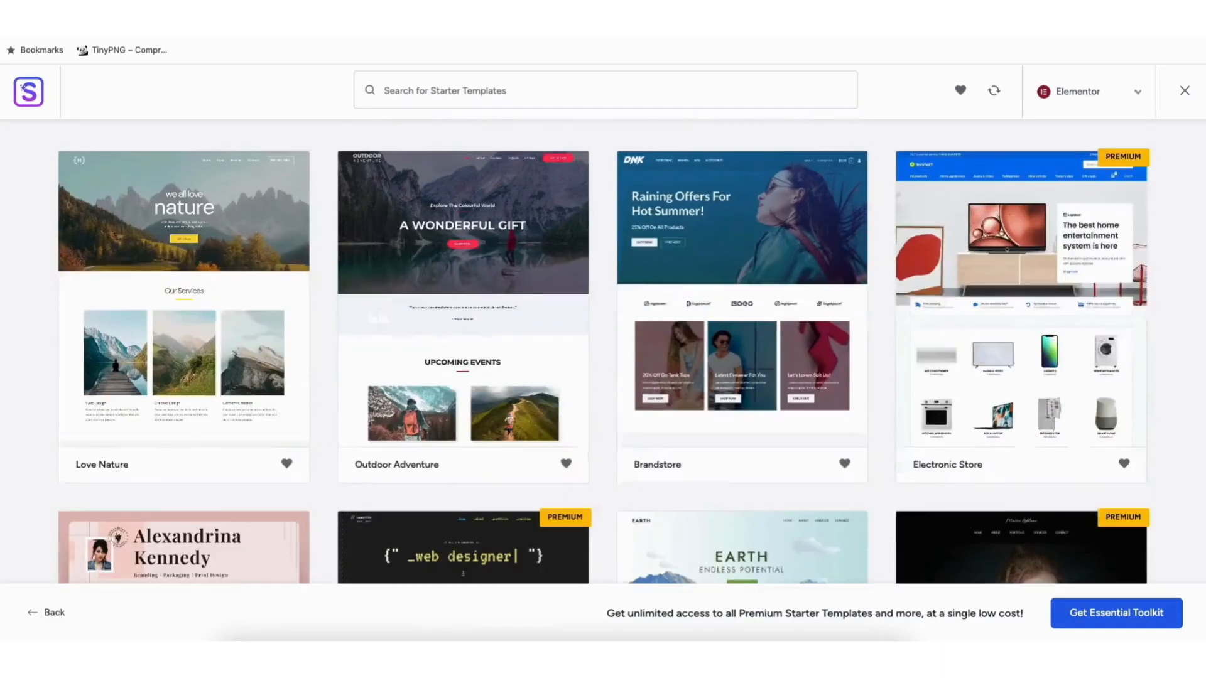
pyautogui.scroll(-11, 604, 351)
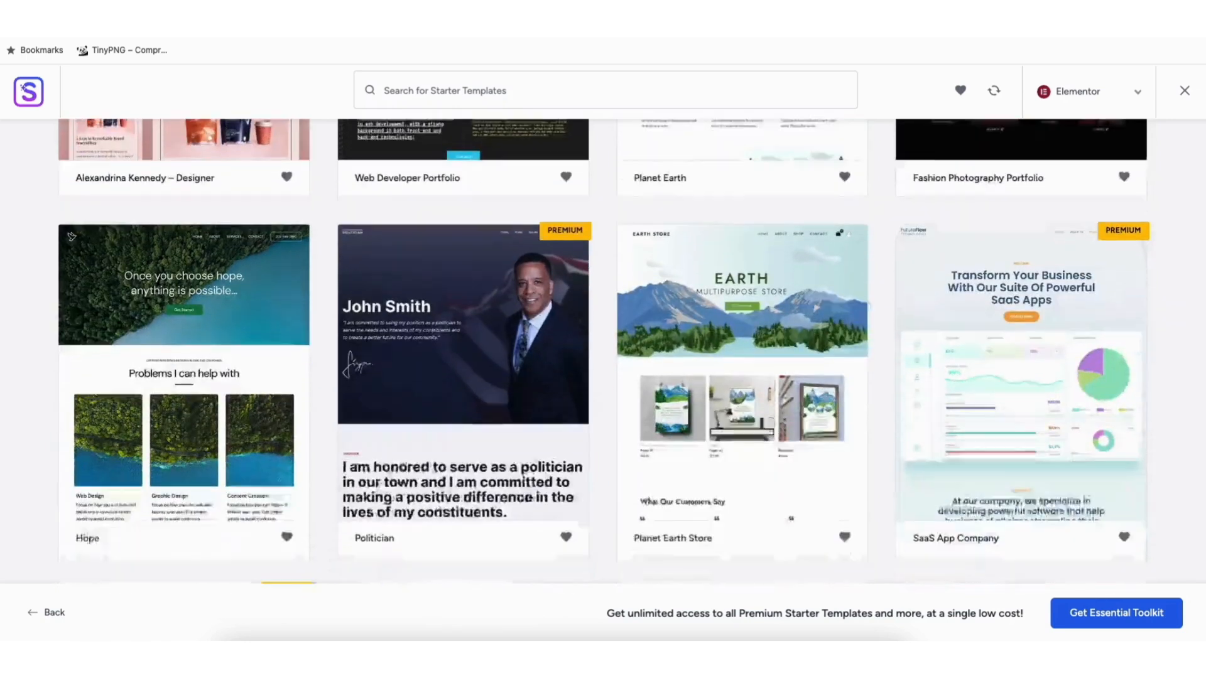
pyautogui.scroll(-2, 603, 352)
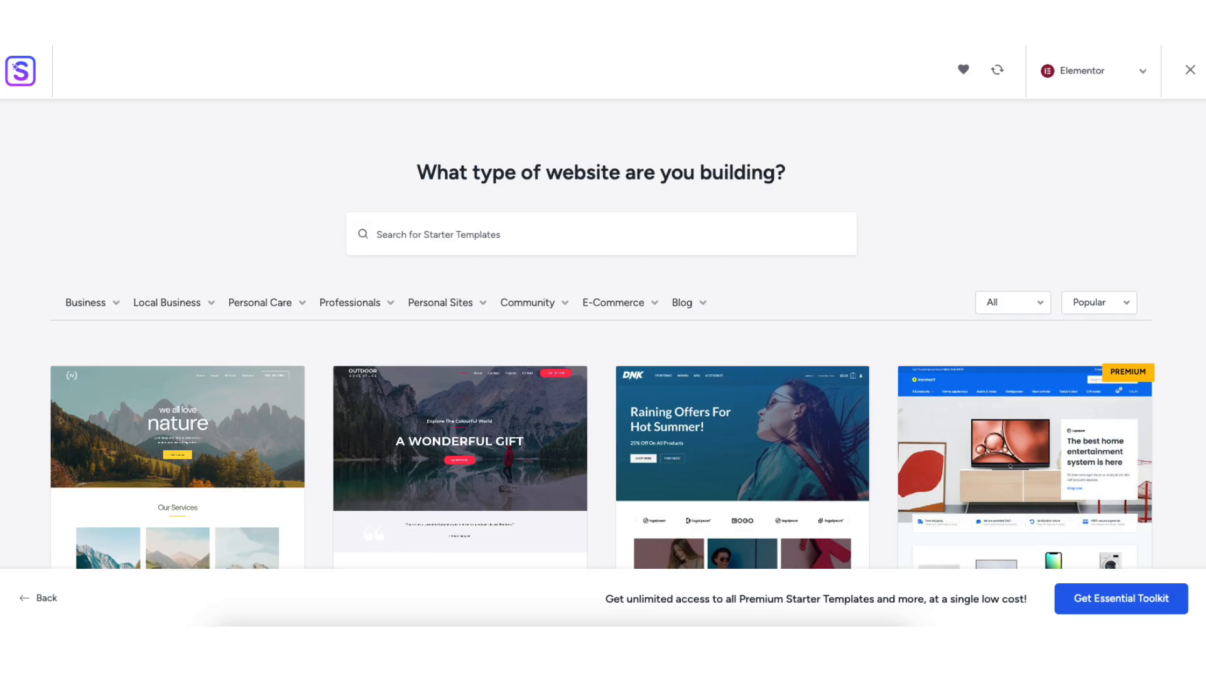
pyautogui.moveTo(142, 308)
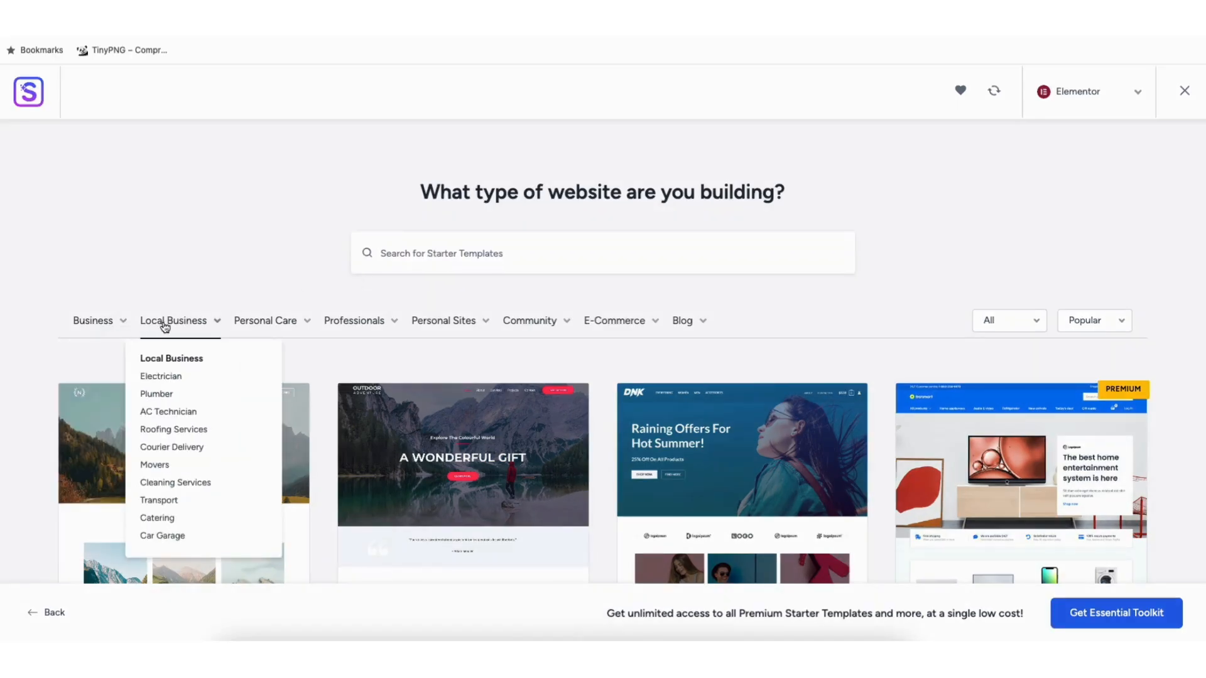
pyautogui.moveTo(352, 325)
pyautogui.moveTo(432, 327)
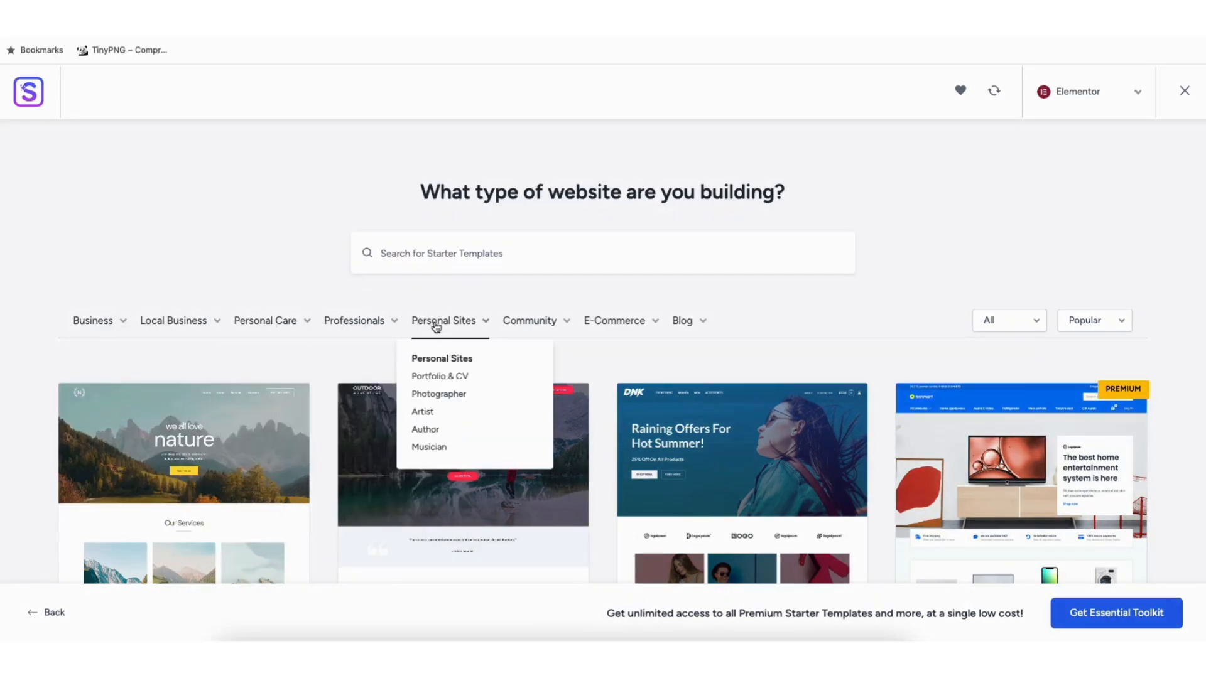
# Preview the Love Nature template down to its services and testimonial sections, and close the preview
pyautogui.click(179, 459)
pyautogui.scroll(-9, 722, 353)
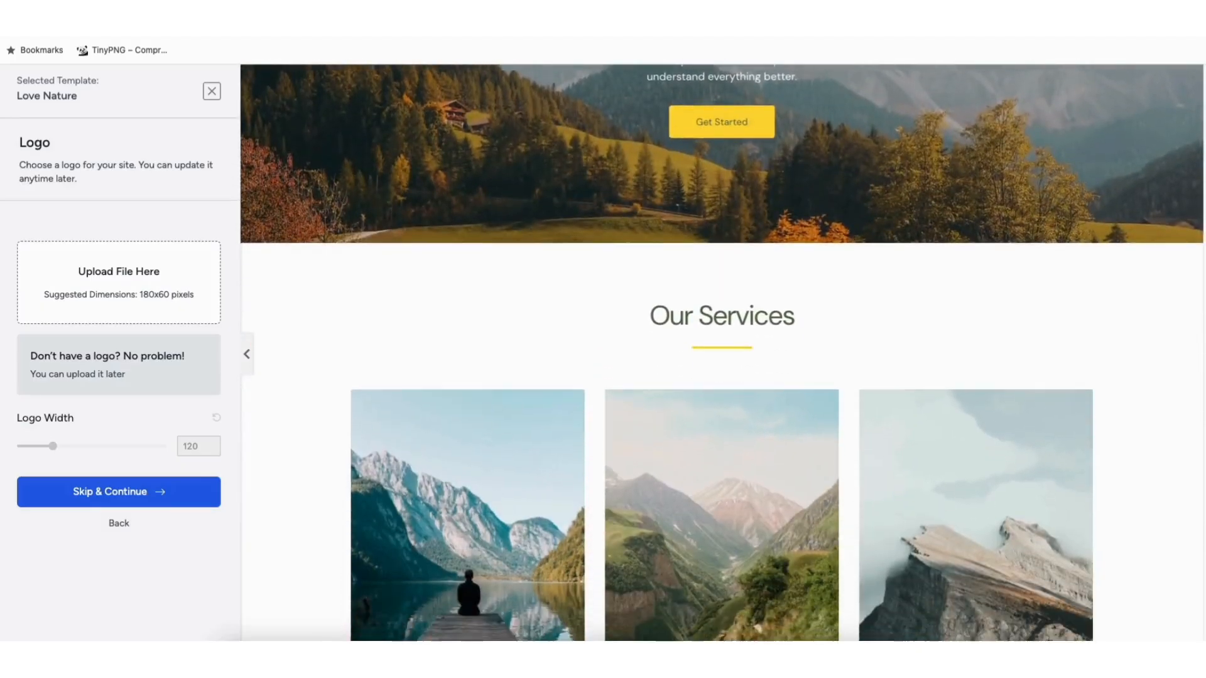
pyautogui.scroll(-4, 722, 353)
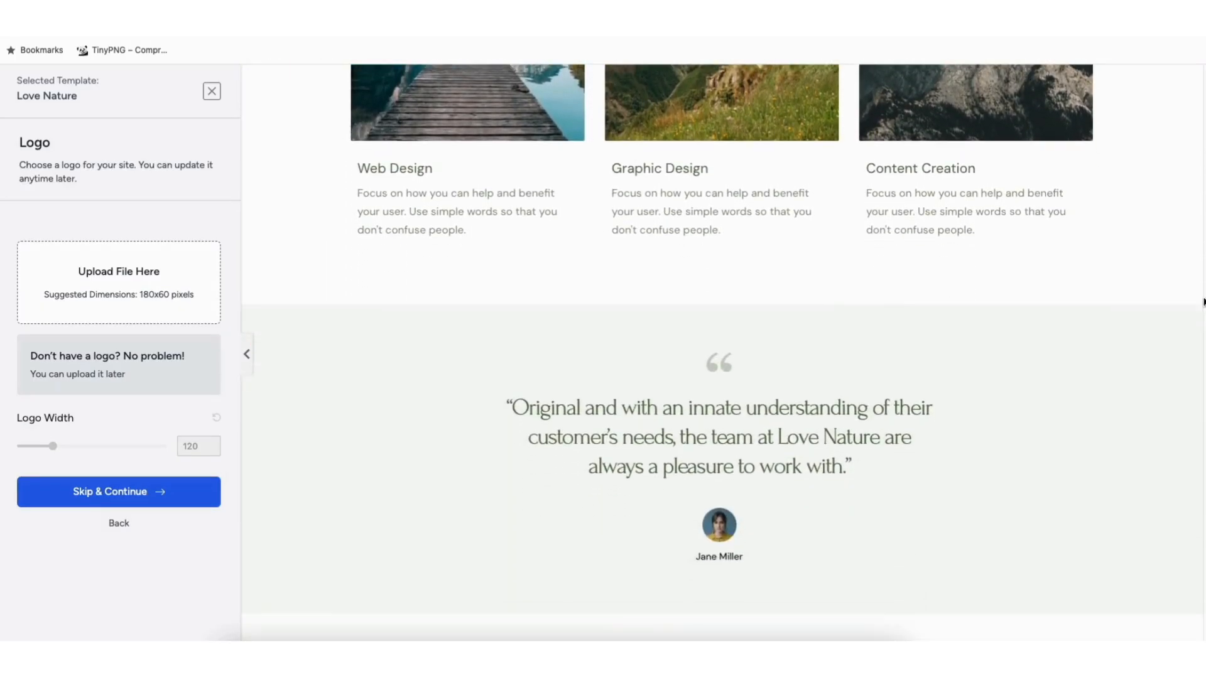
pyautogui.click(211, 91)
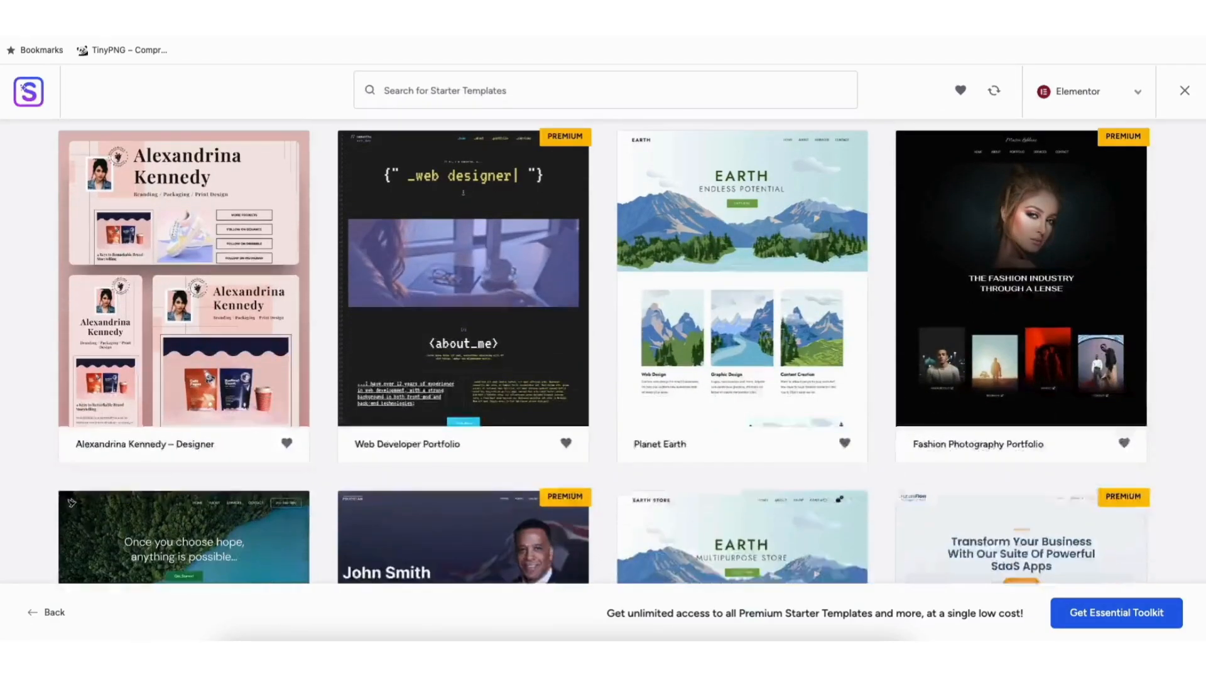
# Look through the rest of the starter template collection, comparing the free and premium designs
pyautogui.scroll(-9, 71, 141)
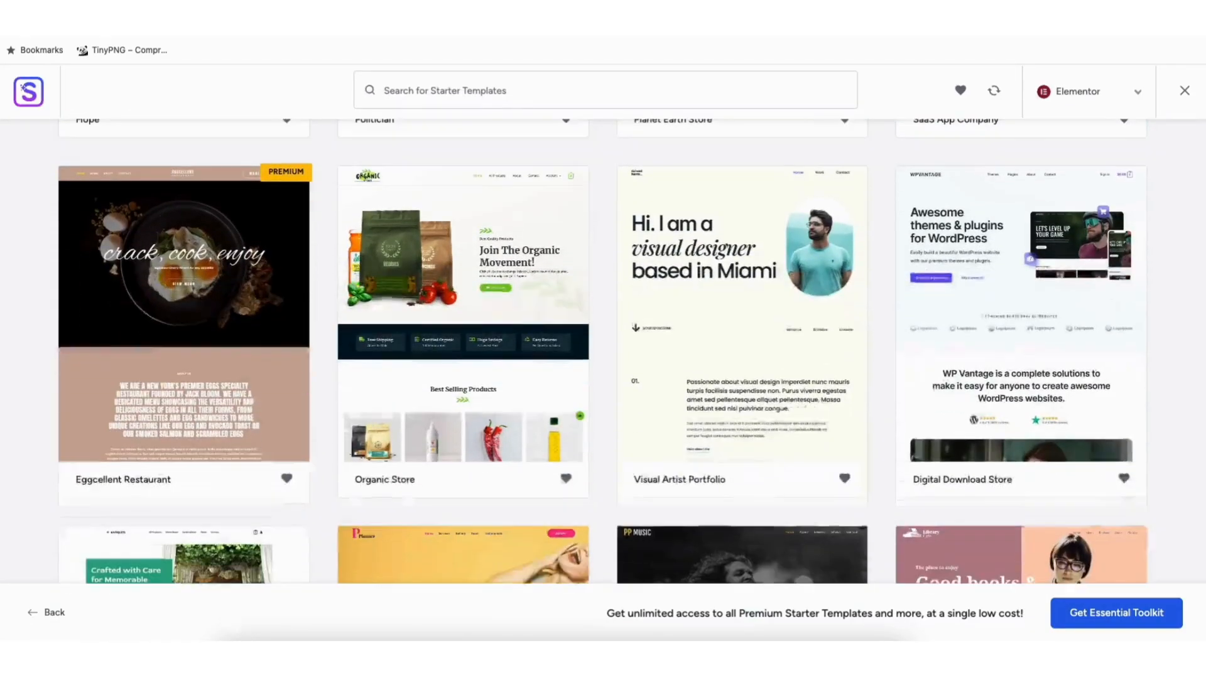
pyautogui.scroll(-10, 603, 351)
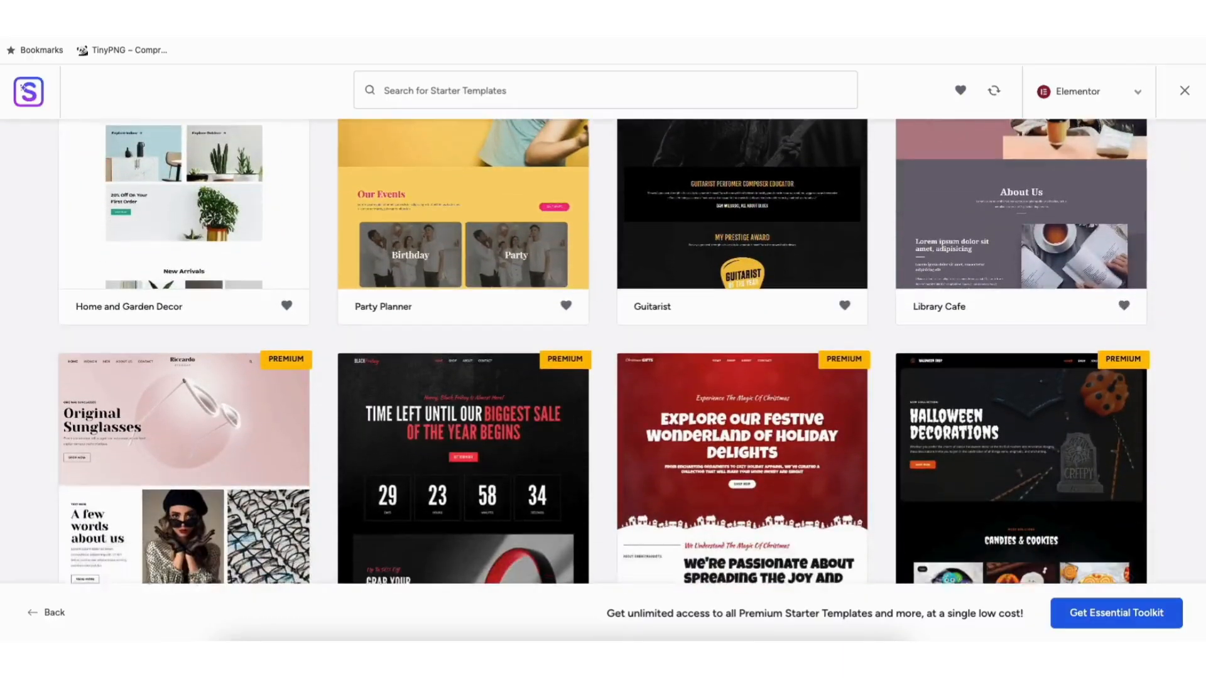
pyautogui.scroll(-12, 603, 352)
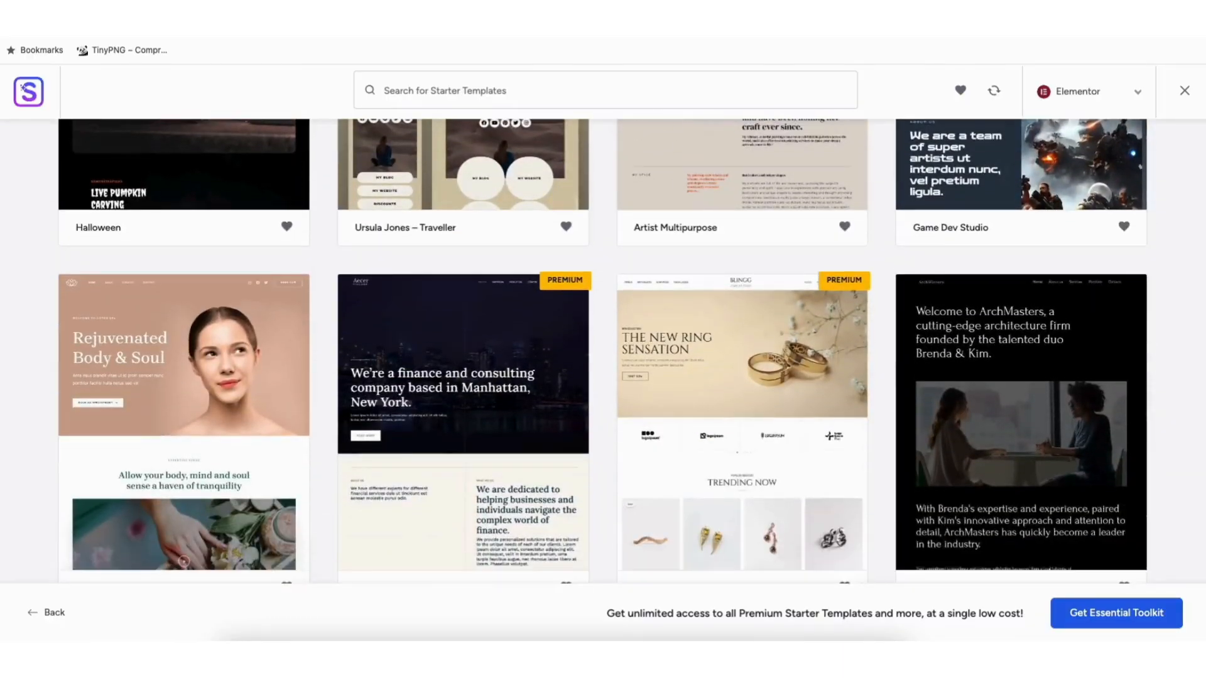
pyautogui.scroll(-12, 603, 352)
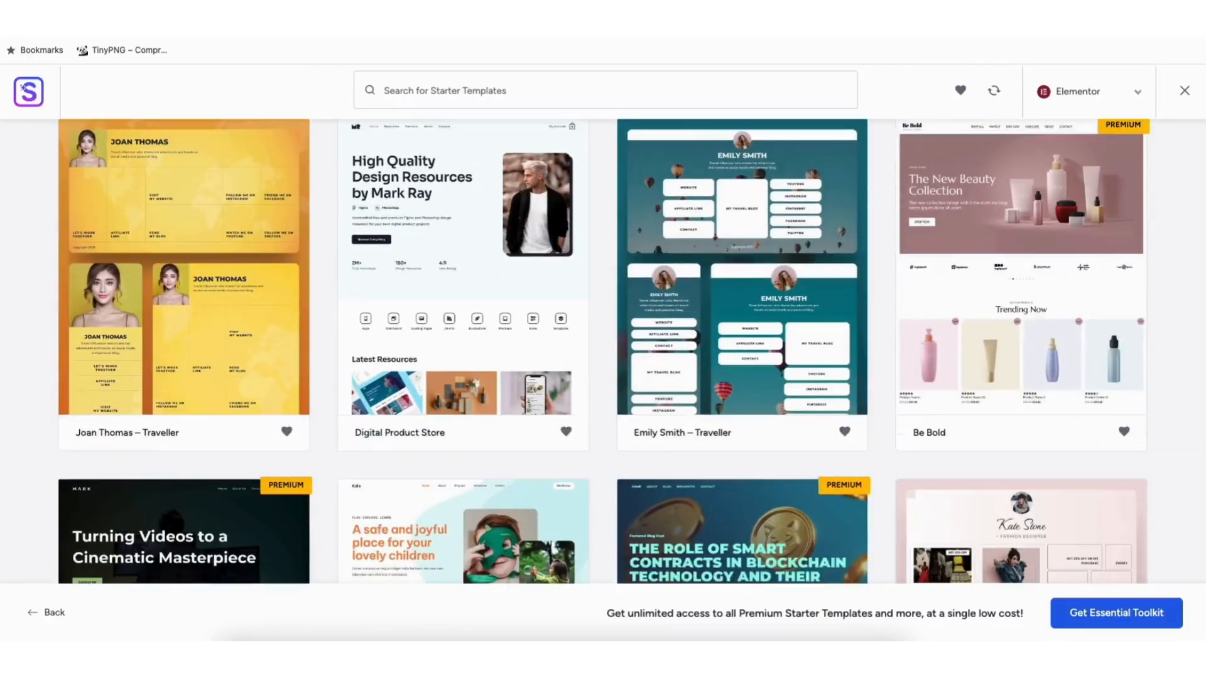
pyautogui.scroll(-8, 603, 352)
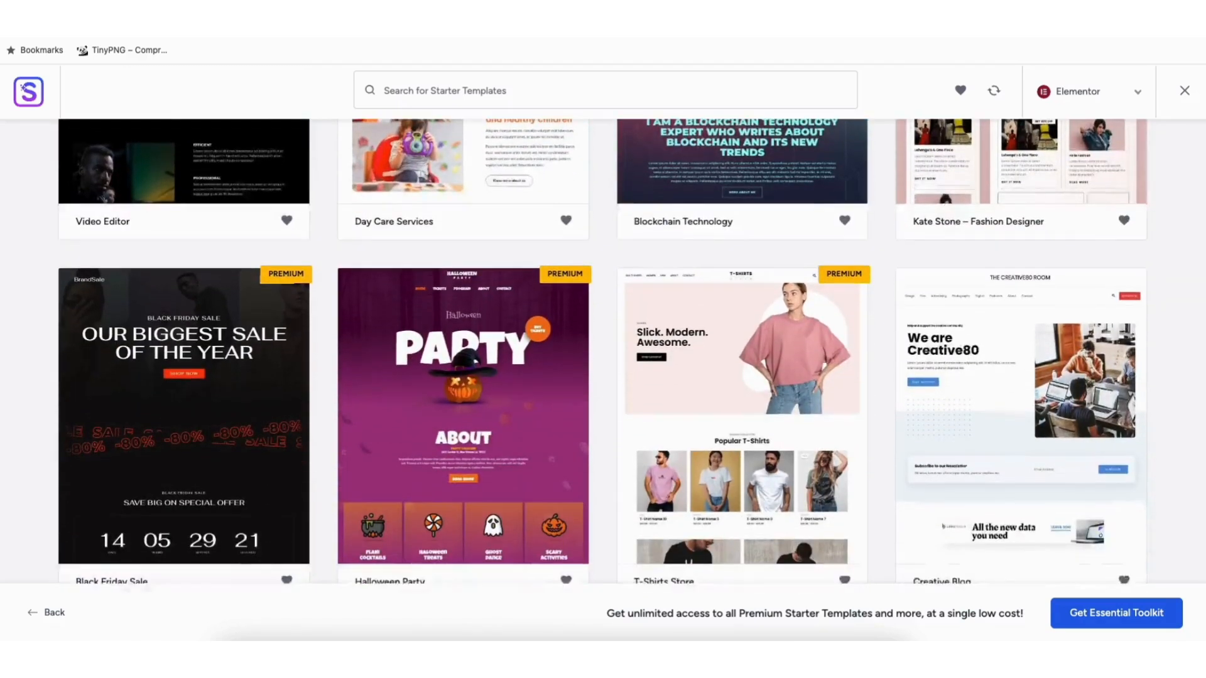
pyautogui.scroll(-9, 603, 352)
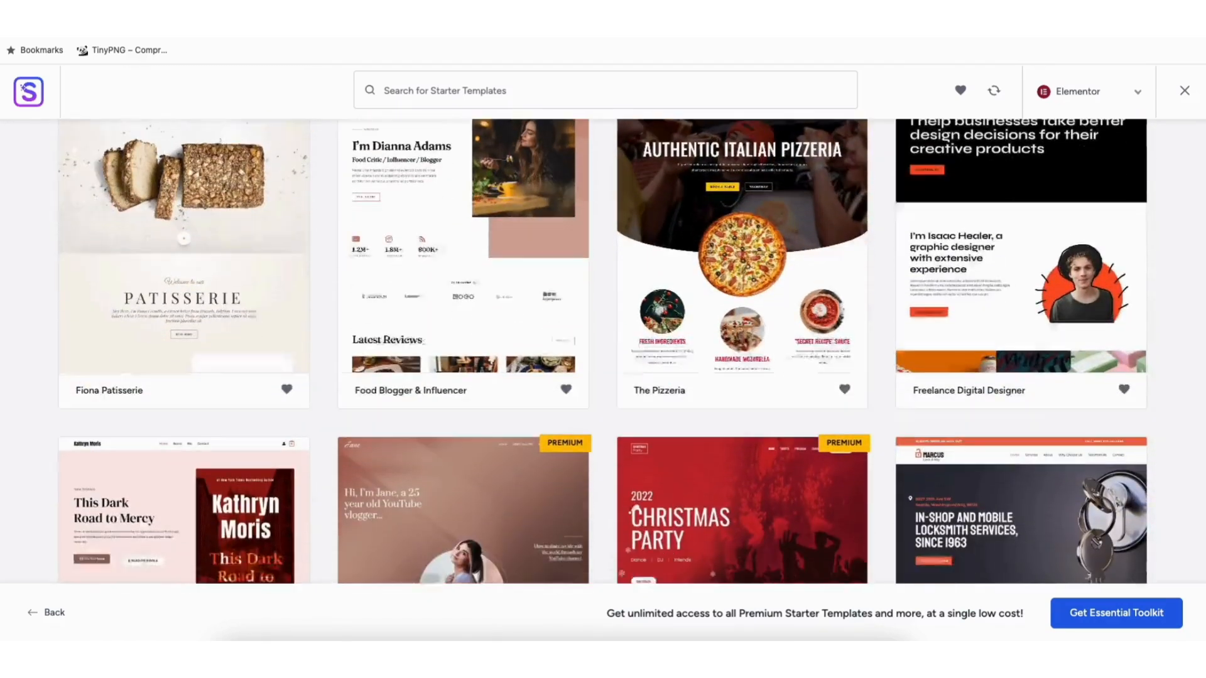
pyautogui.scroll(-8, 603, 352)
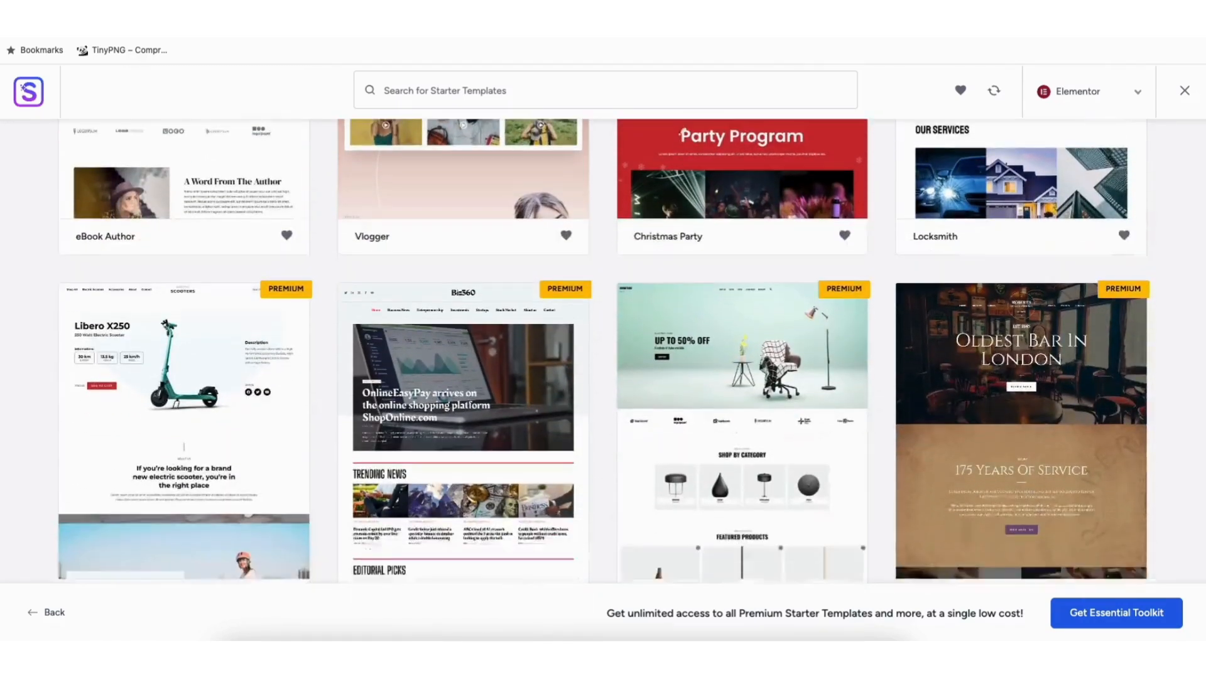
pyautogui.scroll(-4, 603, 352)
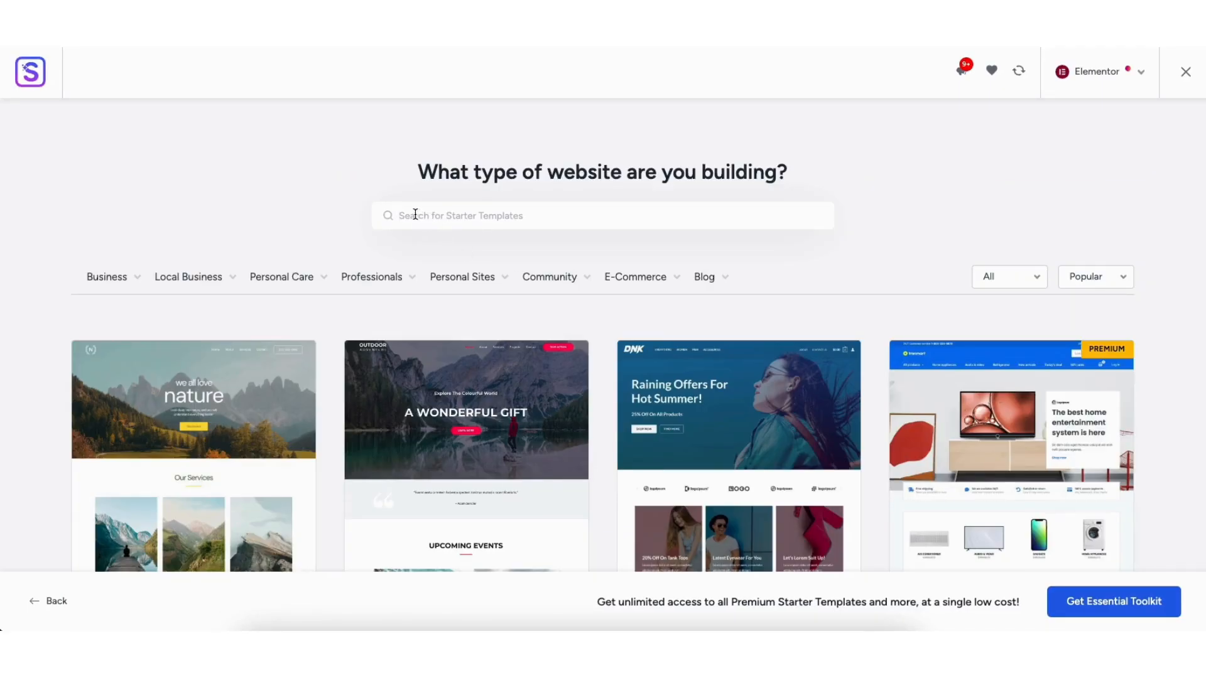
# Search the starter templates for "mountain" and select the Mountain template
pyautogui.write('mountain')
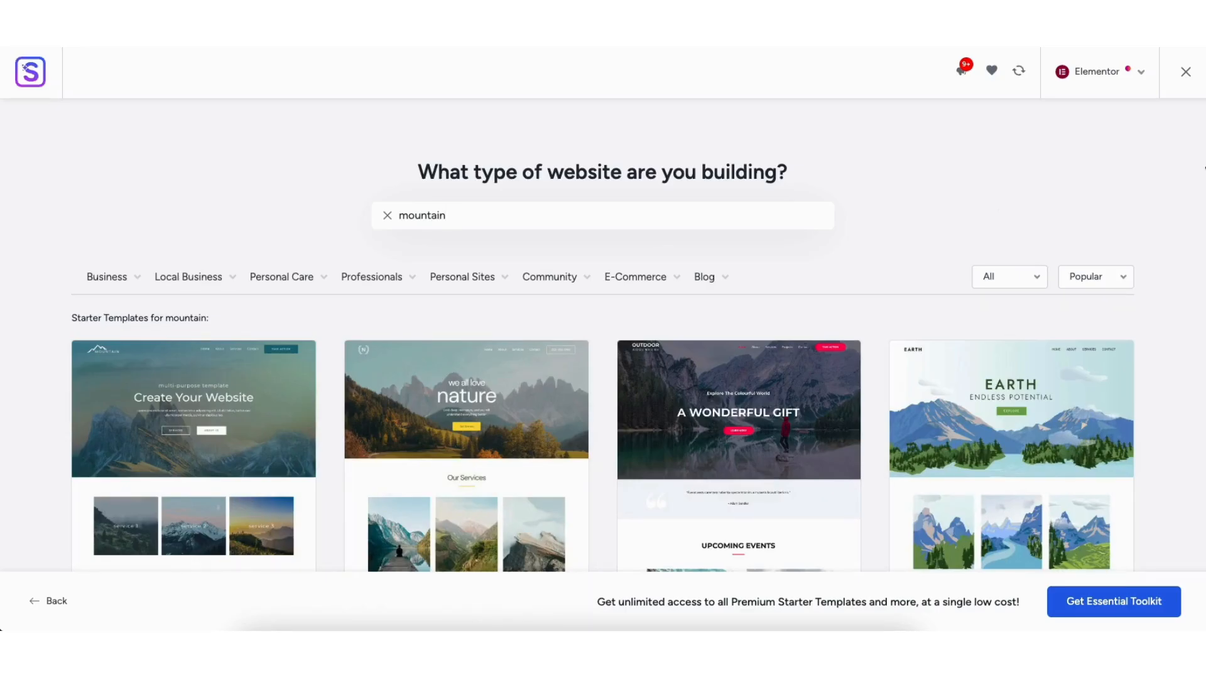
pyautogui.scroll(-3, 723, 278)
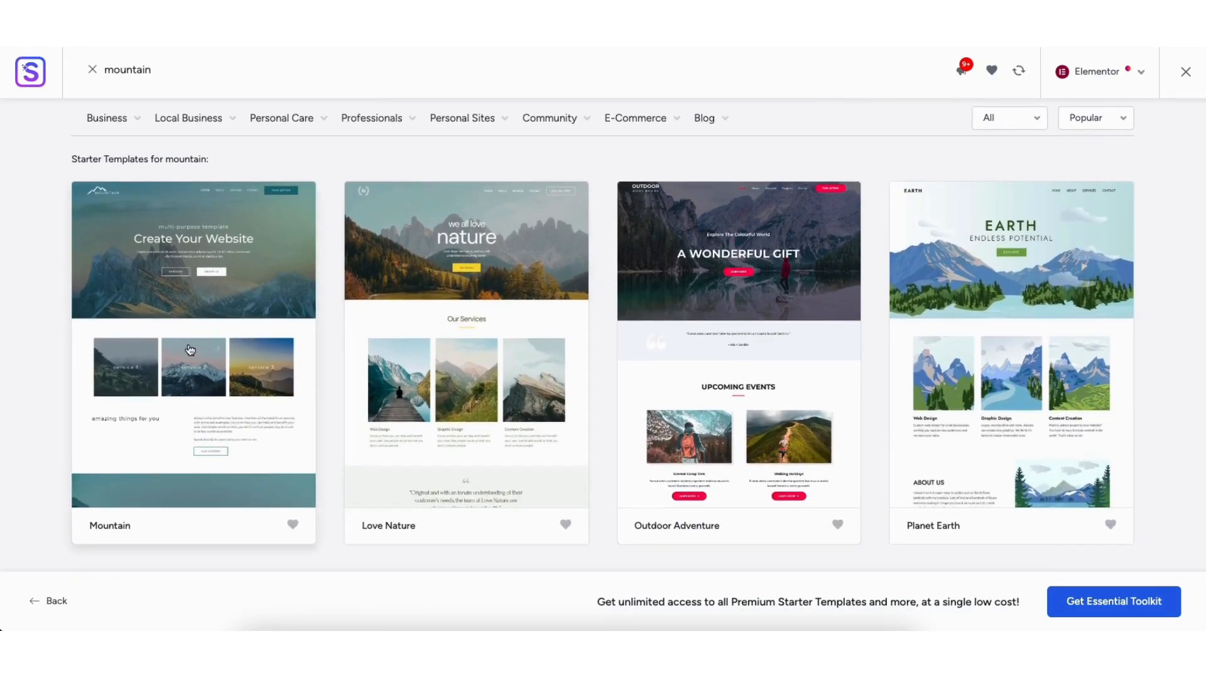
pyautogui.click(157, 348)
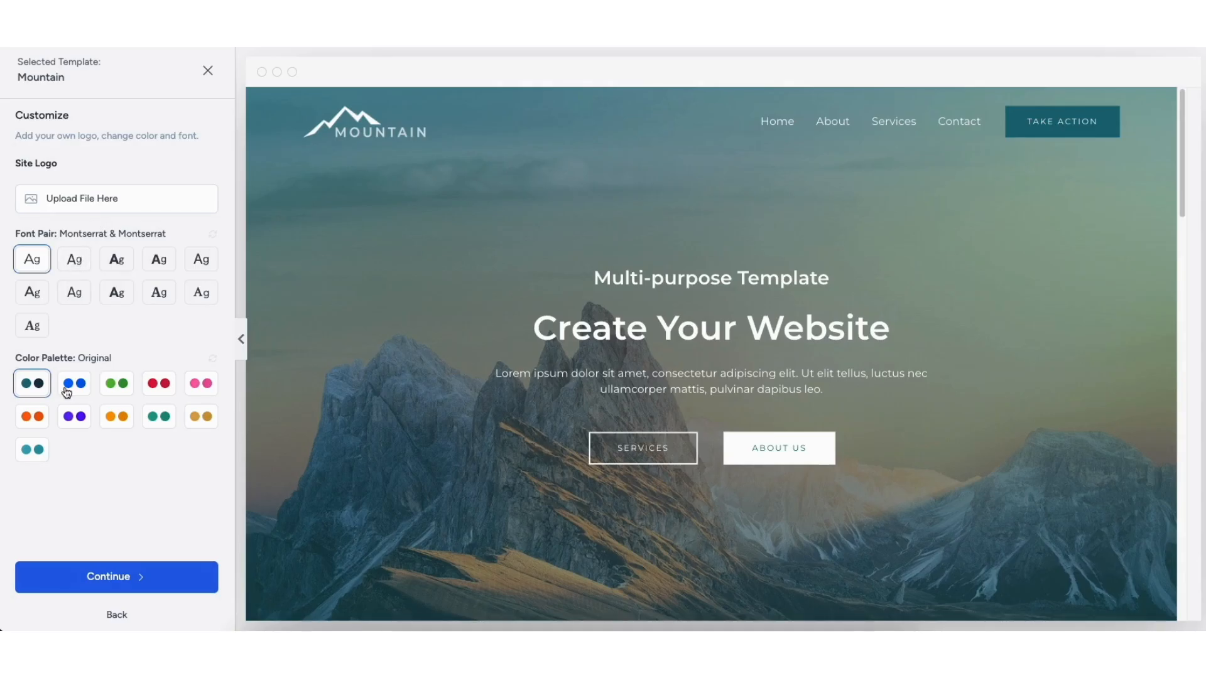
# Try each alternative color palette on the Mountain template and go back to the Original palette
pyautogui.click(74, 384)
pyautogui.click(117, 385)
pyautogui.click(159, 385)
pyautogui.click(201, 385)
pyautogui.click(201, 416)
pyautogui.click(159, 417)
pyautogui.click(116, 416)
pyautogui.click(74, 417)
pyautogui.click(32, 417)
pyautogui.click(32, 450)
pyautogui.click(32, 383)
# Continue with the Mountain template, skip the optional features, and build the website with all import options enabled
pyautogui.click(124, 576)
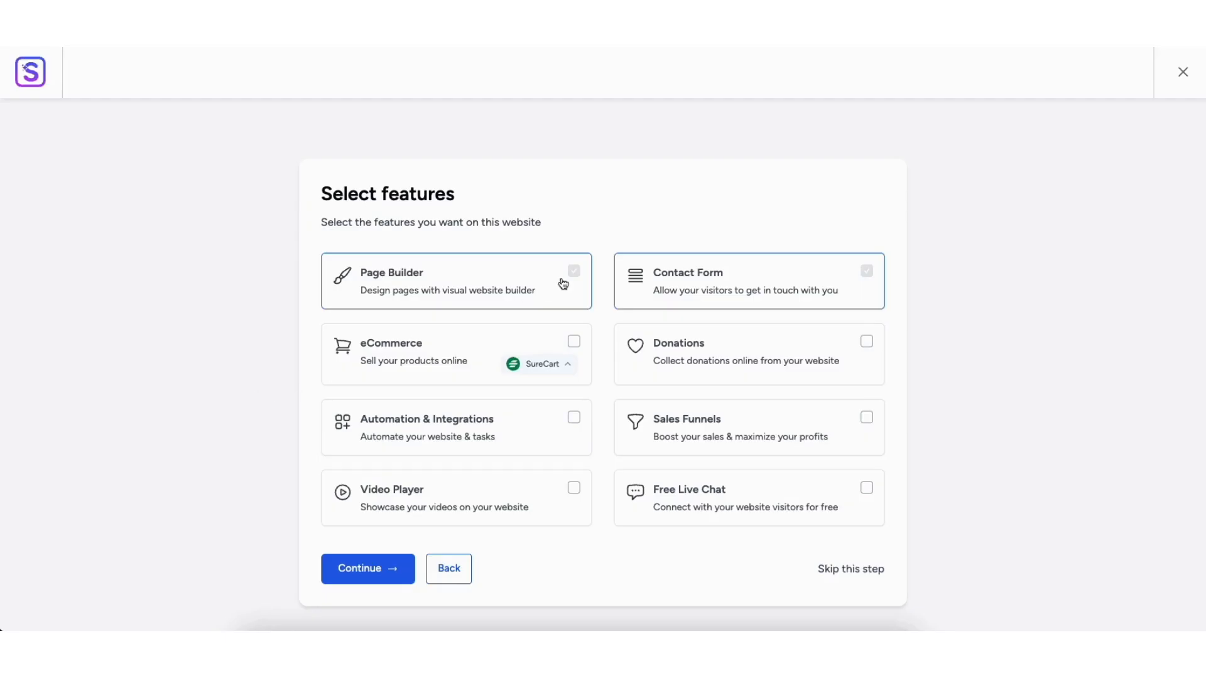
pyautogui.click(840, 570)
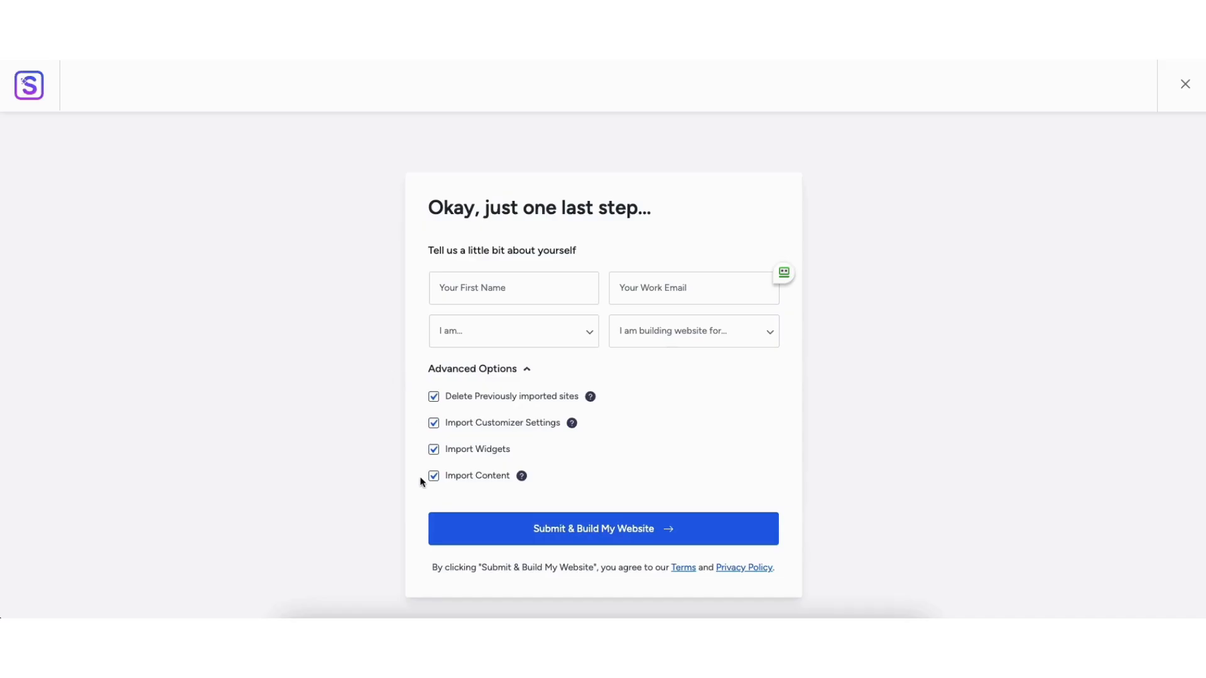
pyautogui.click(595, 529)
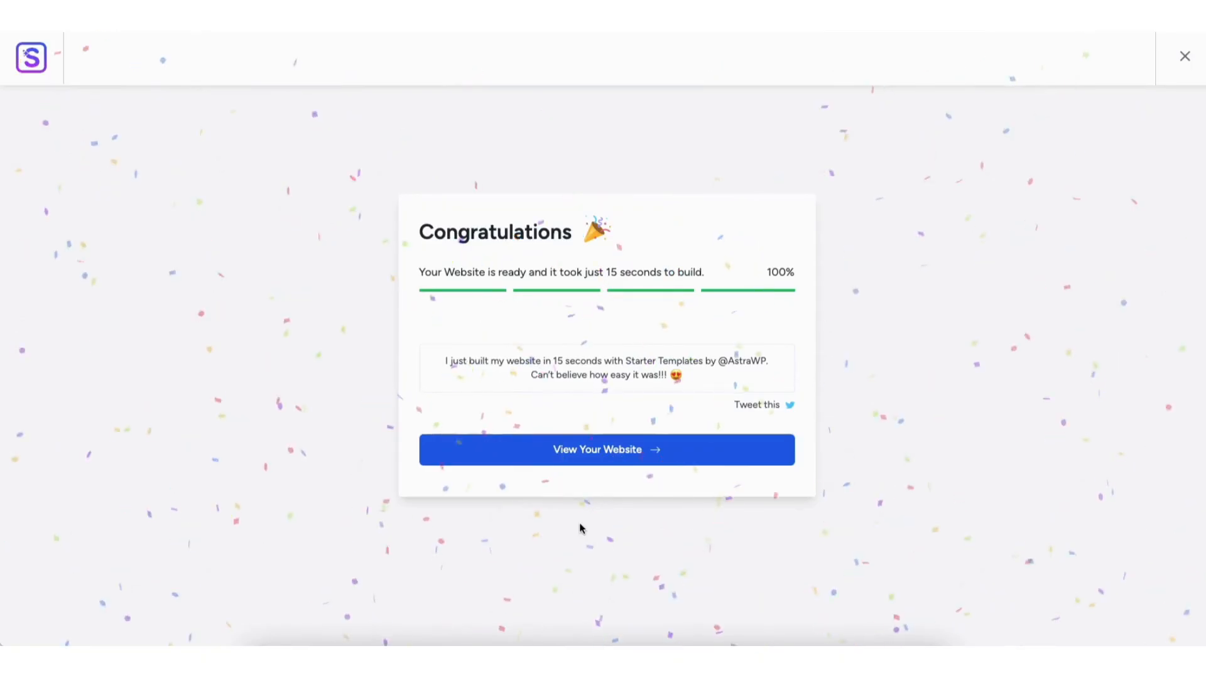
# Open the finished website and review its home page from the hero banner to the image gallery
pyautogui.click(583, 450)
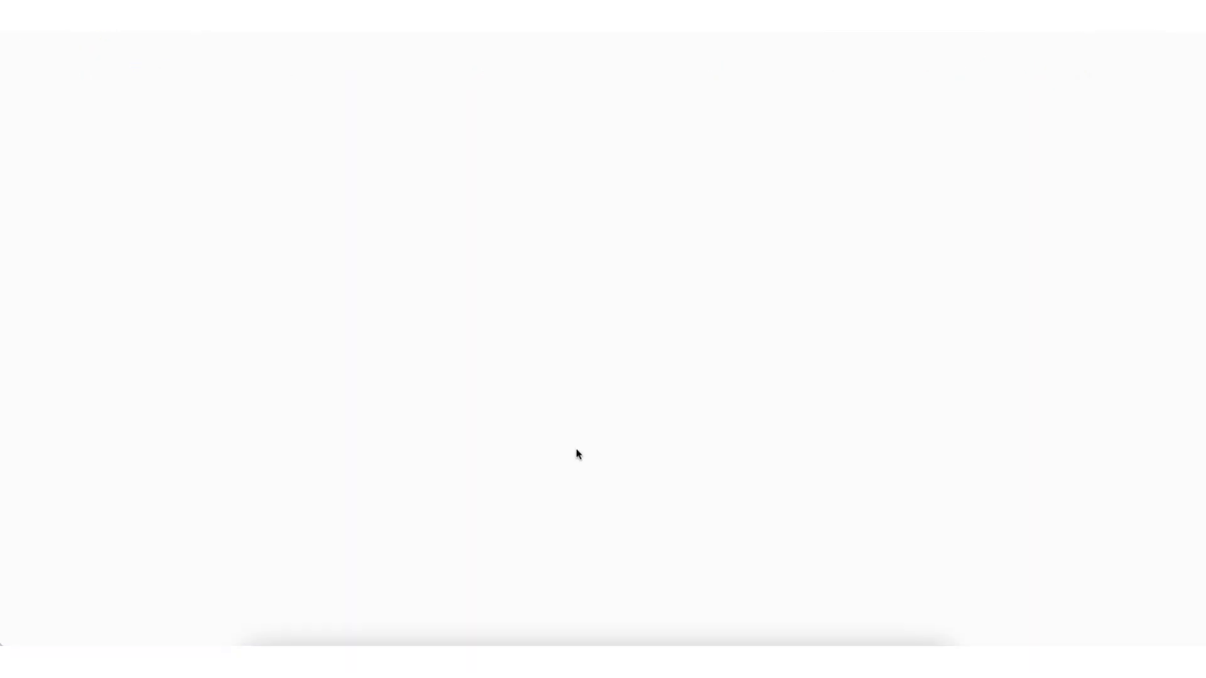
pyautogui.scroll(-7, 1203, 197)
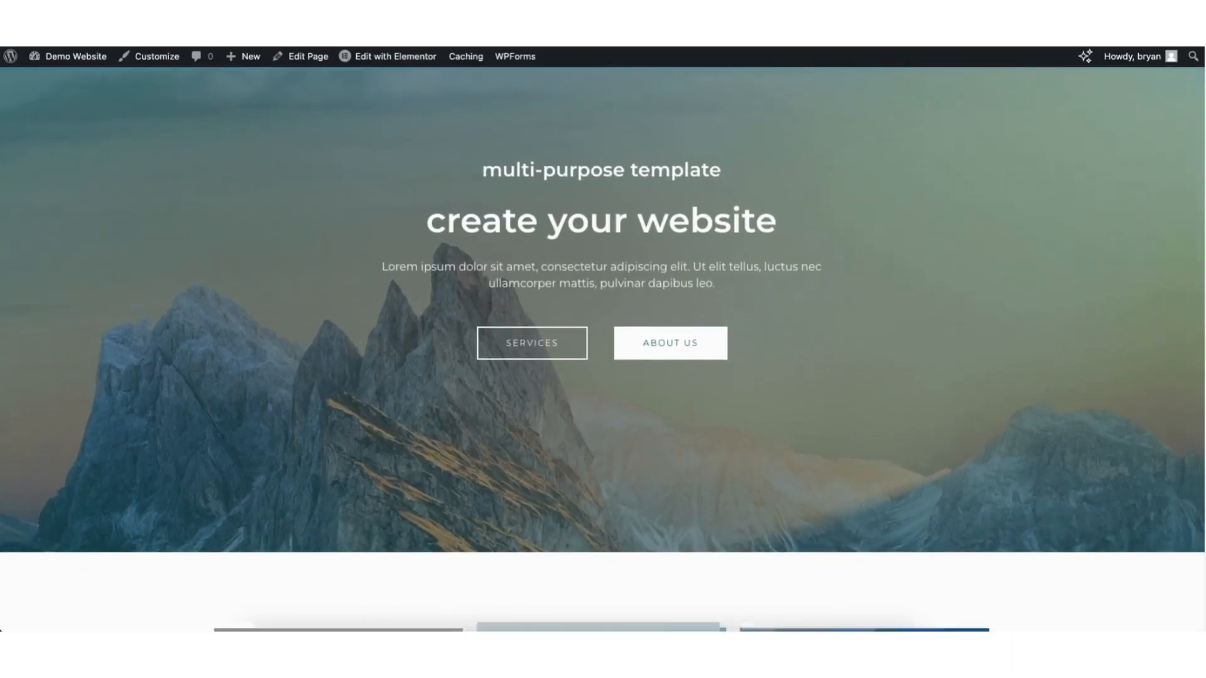
pyautogui.scroll(-9, 1203, 196)
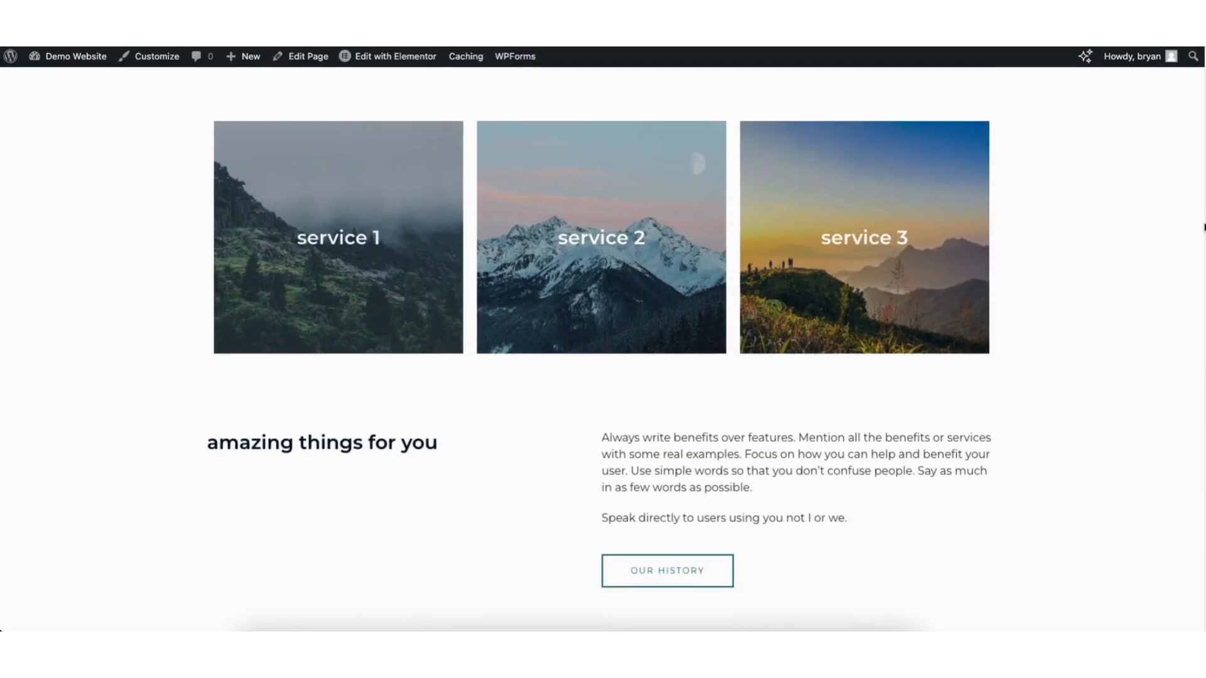
pyautogui.scroll(-5, 1203, 393)
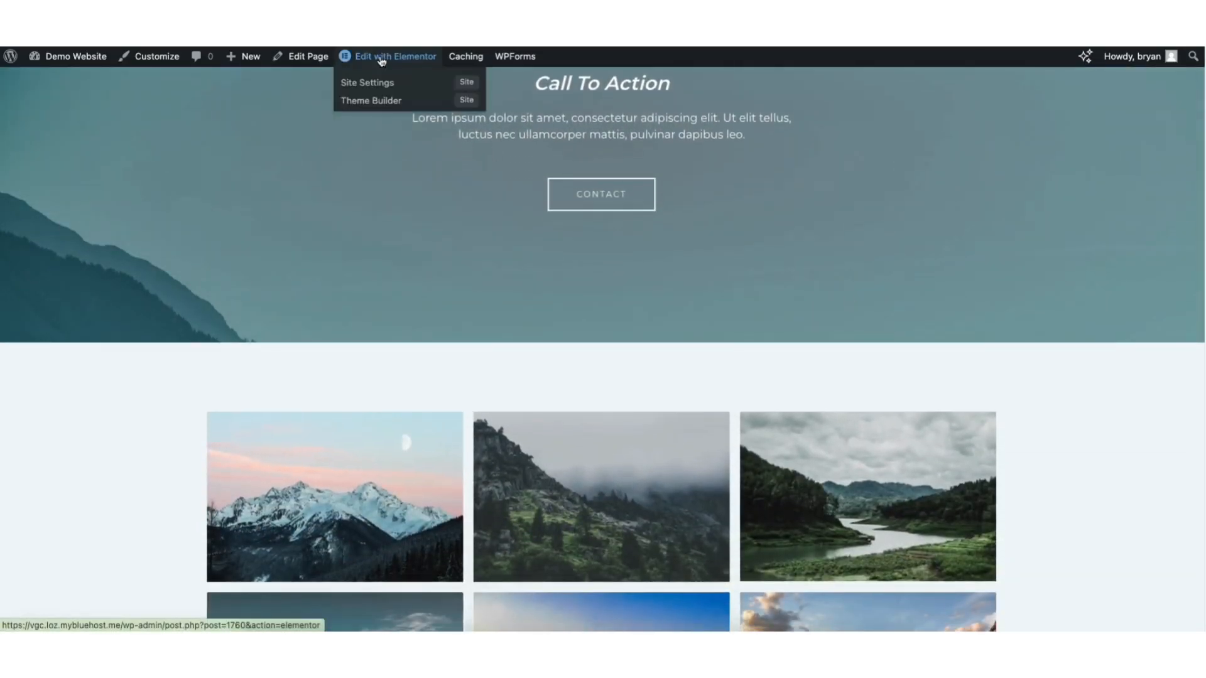
# Edit the home page with Elementor and change the hero title to "my demo business website."
pyautogui.click(385, 62)
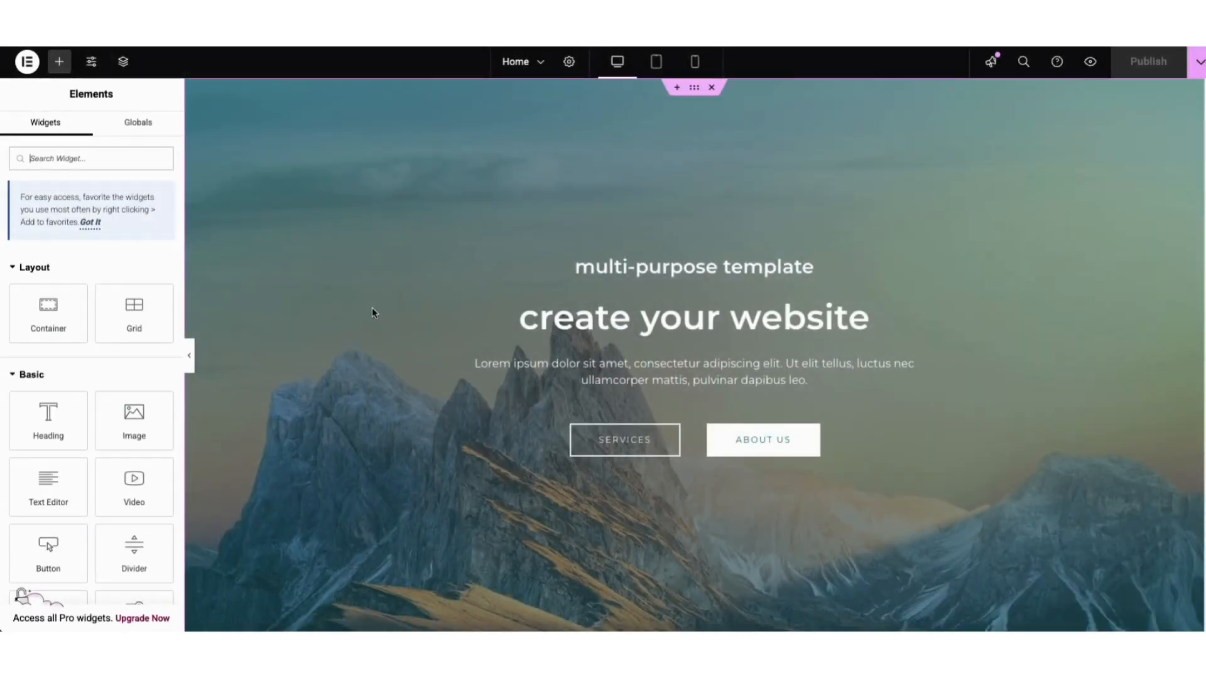
pyautogui.click(540, 318)
pyautogui.moveTo(520, 319); pyautogui.dragTo(884, 313)
pyautogui.write('my demo busin')
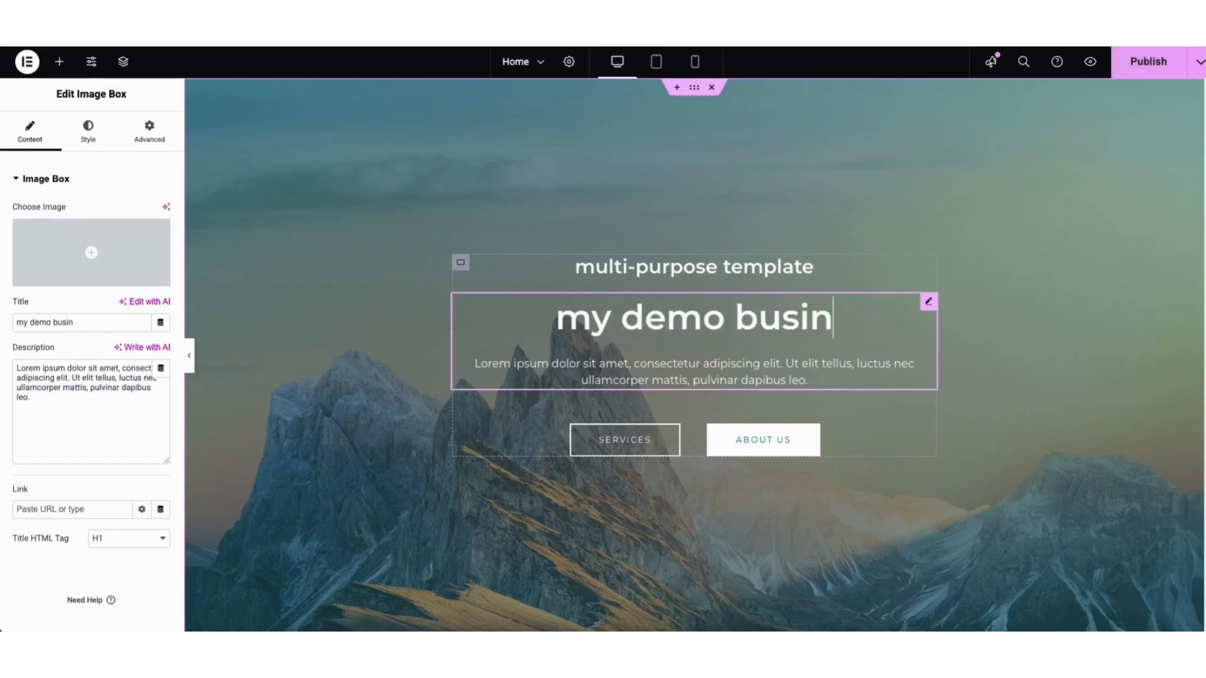
pyautogui.write('ess website.')
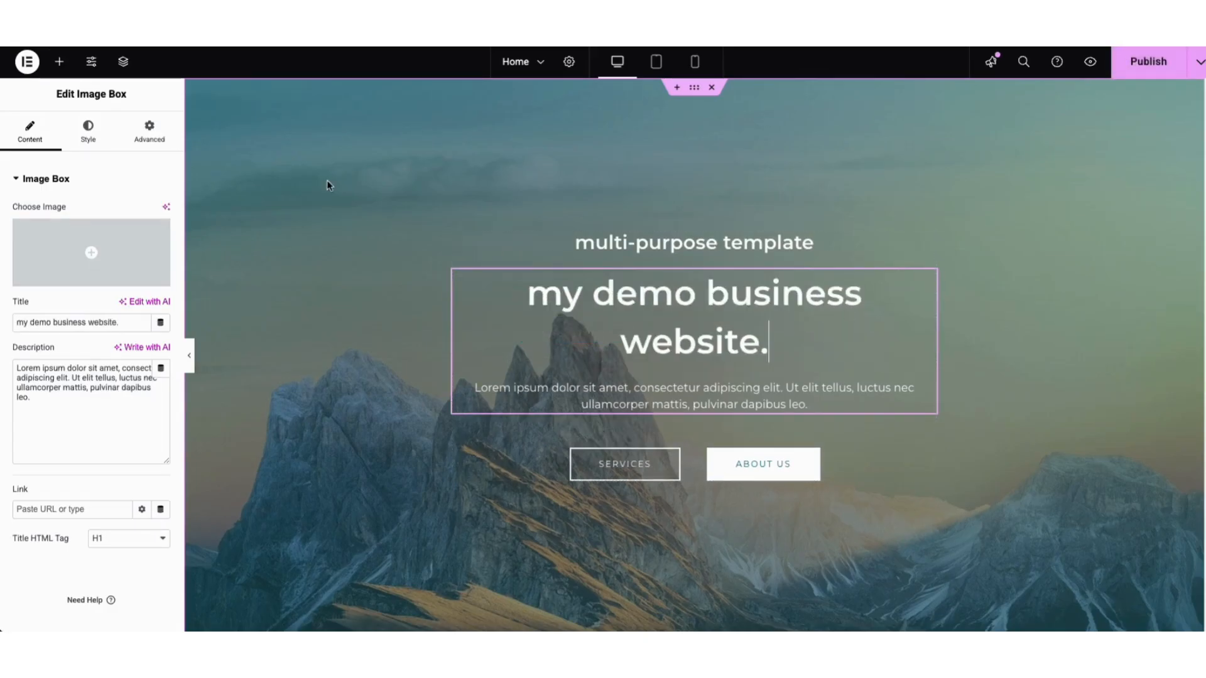
# Examine the hero title's style settings, including its color and typography options and the available font families
pyautogui.click(91, 135)
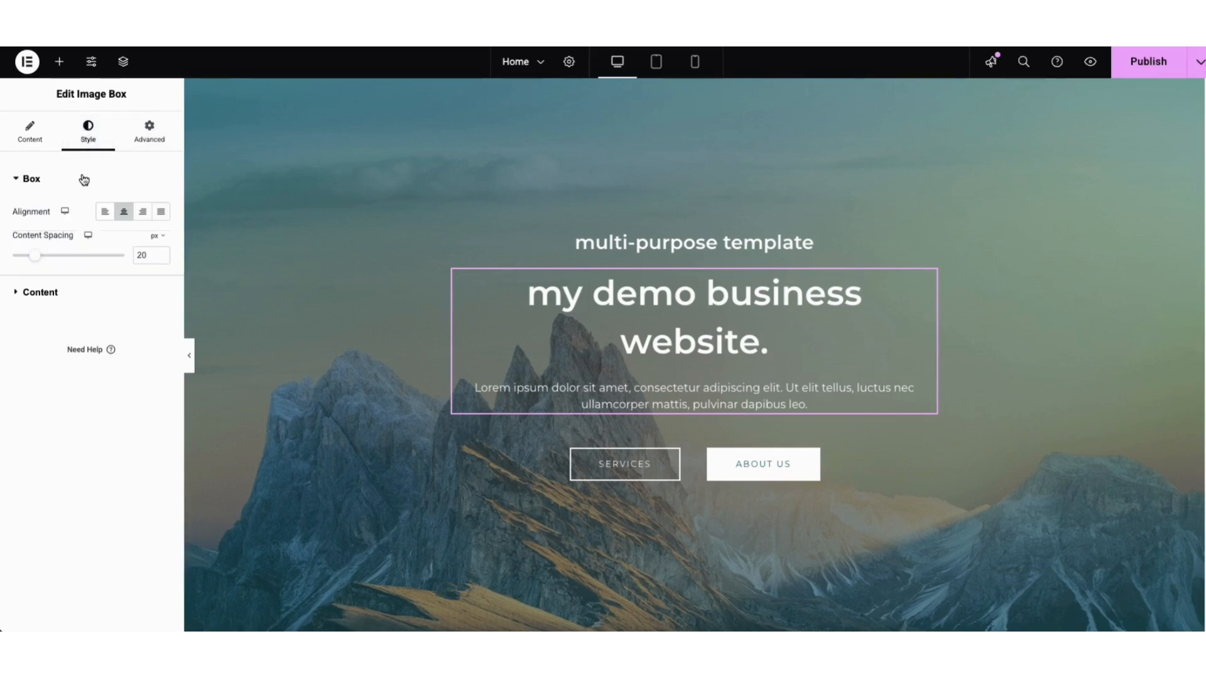
pyautogui.click(45, 292)
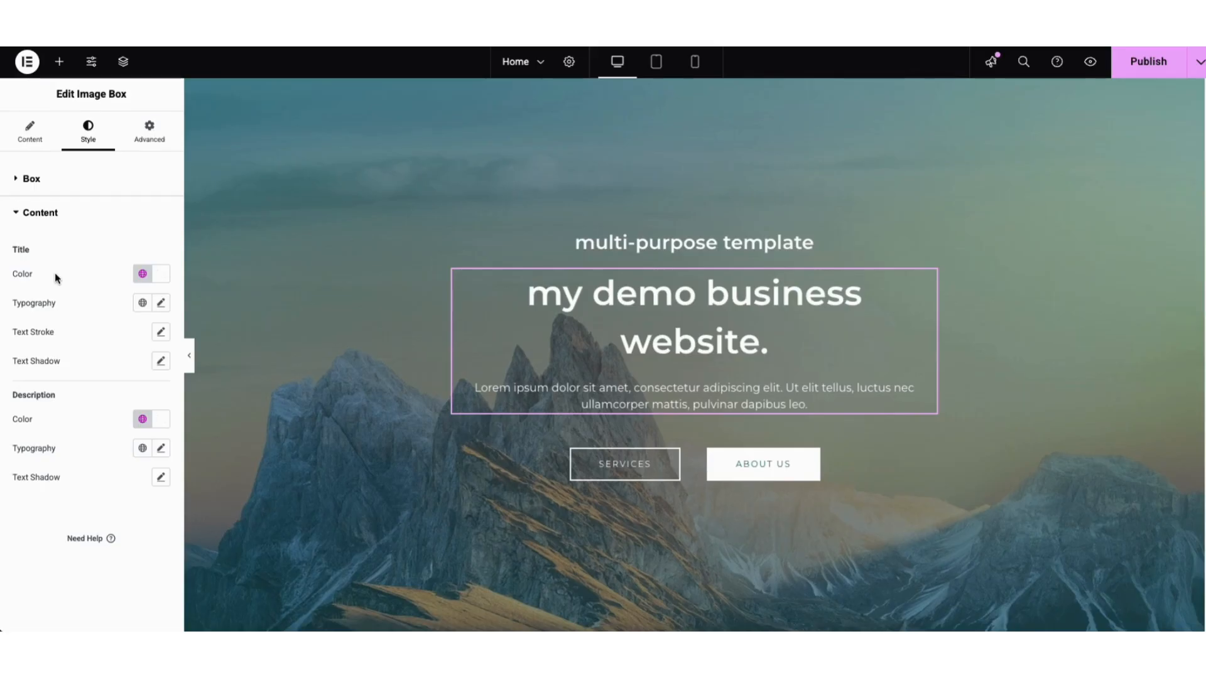
pyautogui.click(162, 305)
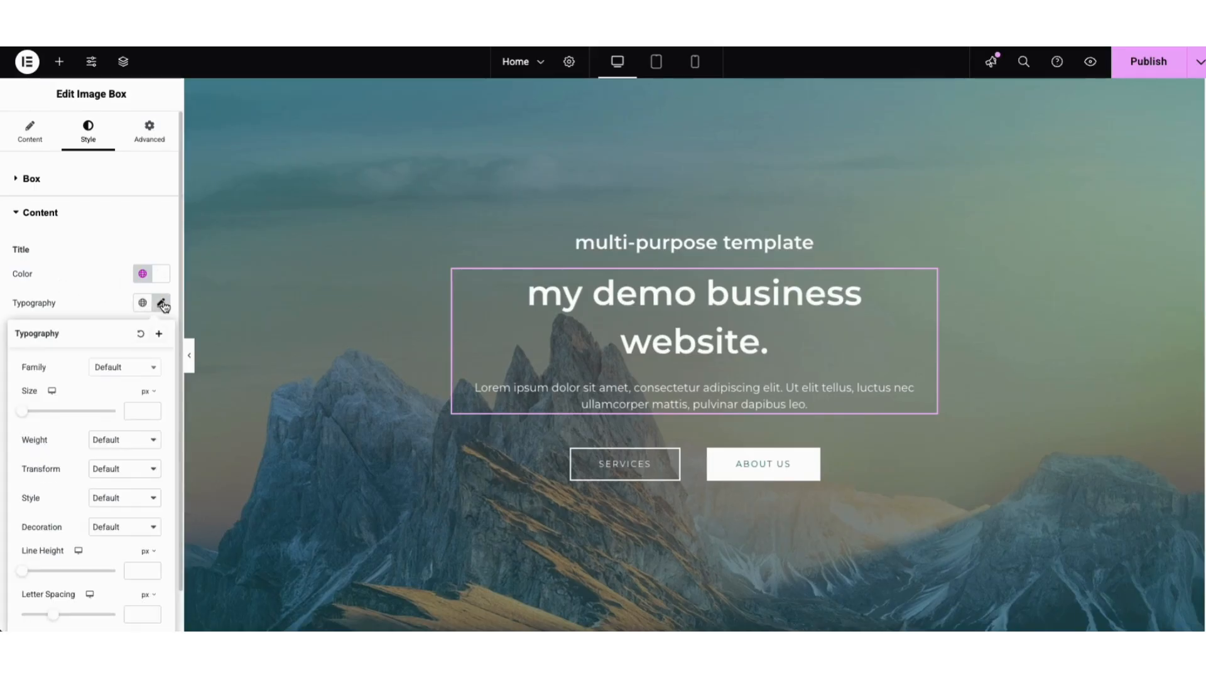
pyautogui.click(151, 368)
pyautogui.moveTo(155, 406)
pyautogui.mouseDown()
pyautogui.moveTo(158, 421)
pyautogui.moveTo(151, 415)
pyautogui.mouseUp()
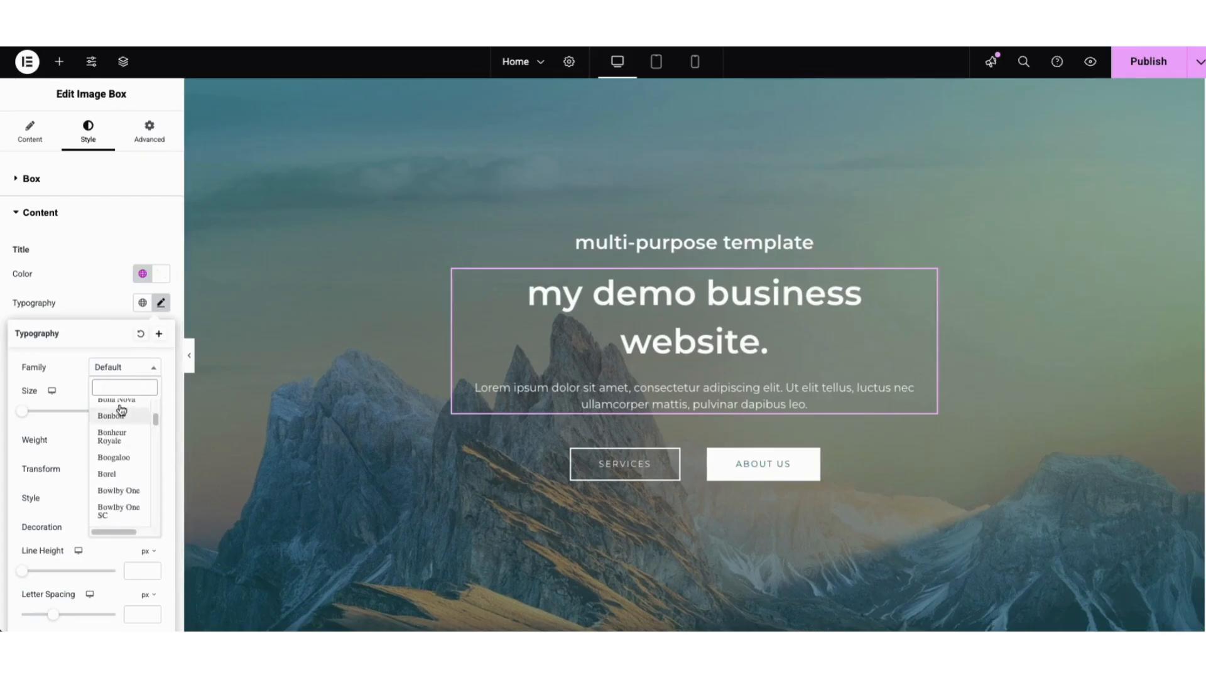
pyautogui.click(76, 371)
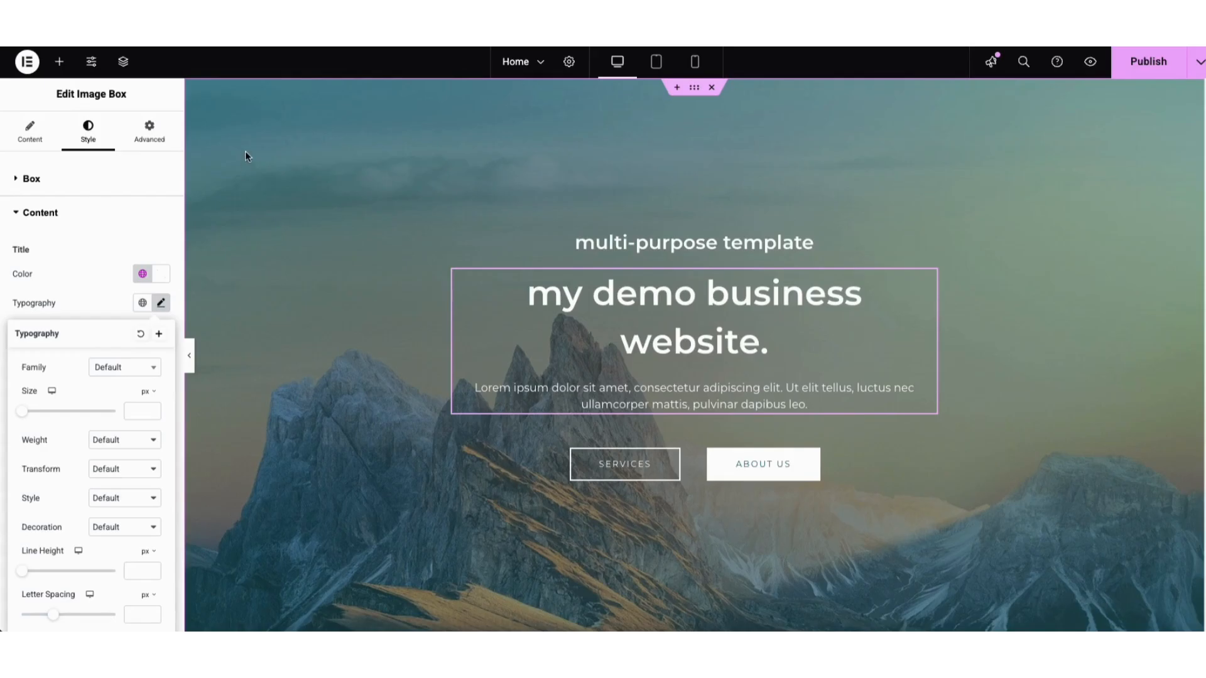
# Replace the hero container's background image with the media library photo of a woman and a man sitting together at a desk
pyautogui.rightClick(293, 172)
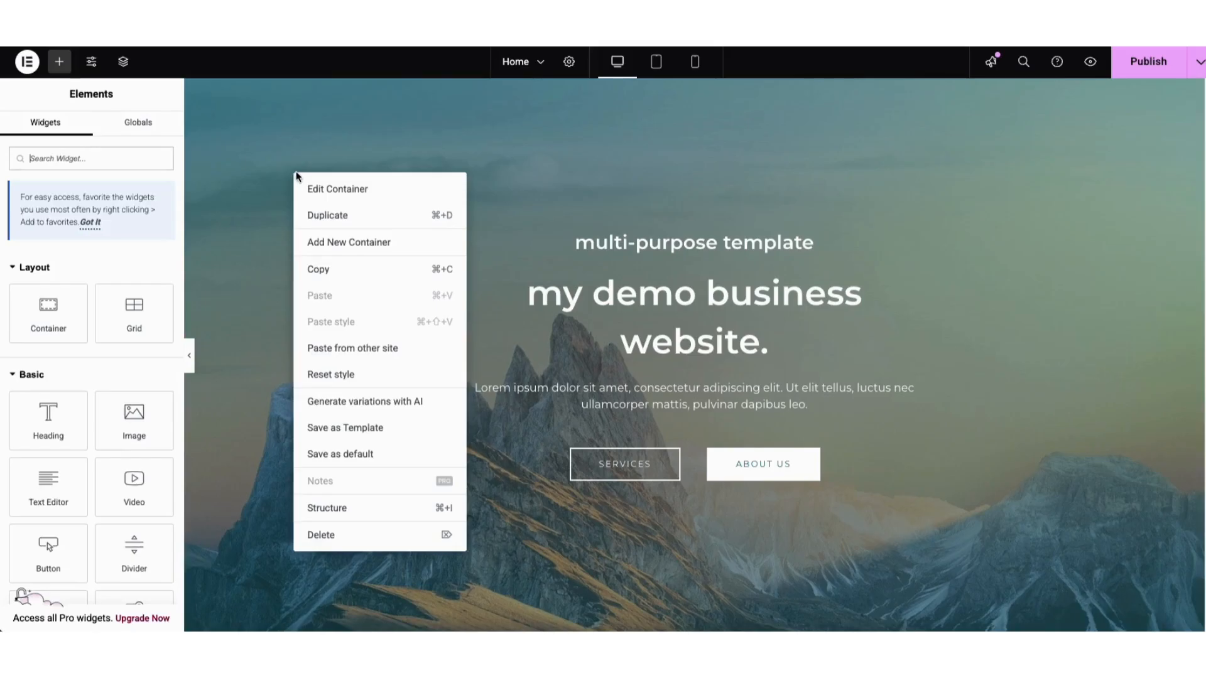
pyautogui.click(321, 191)
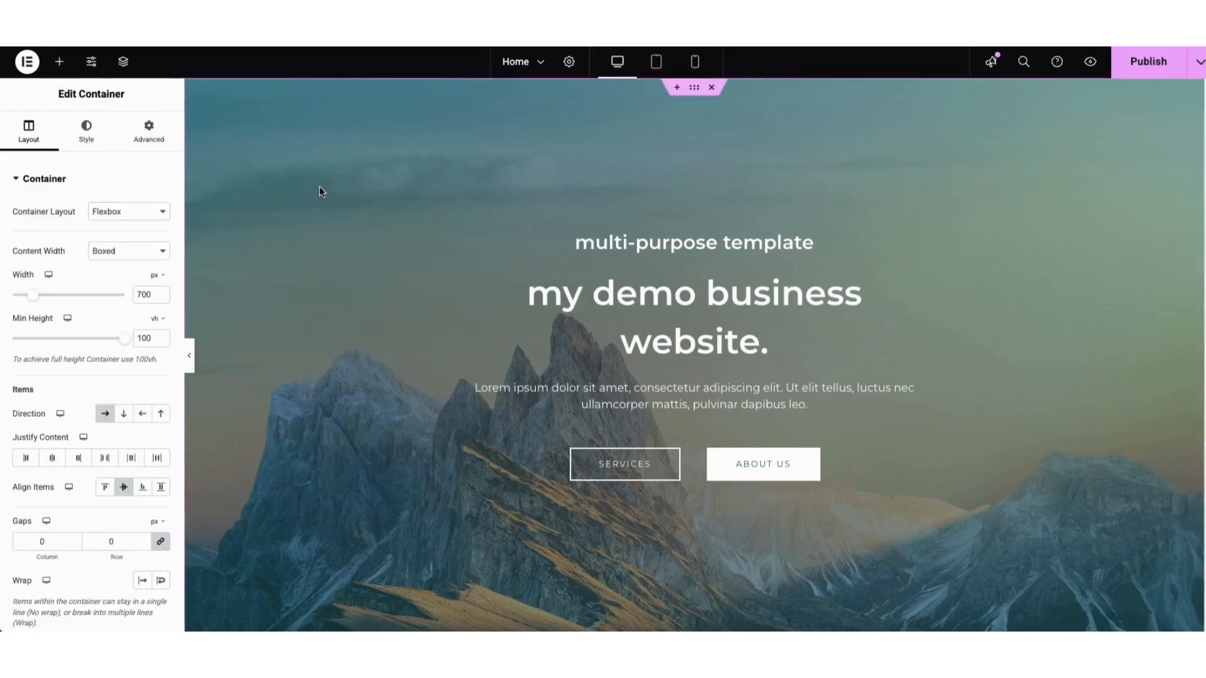
pyautogui.click(89, 142)
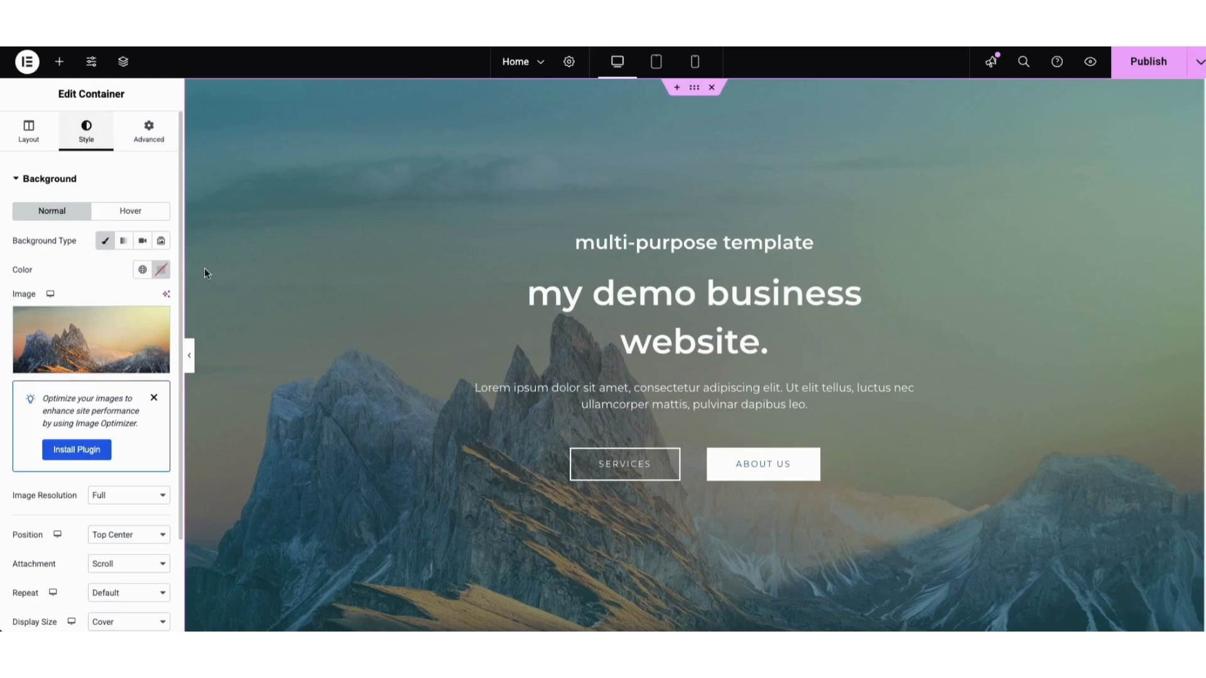
pyautogui.moveTo(119, 339)
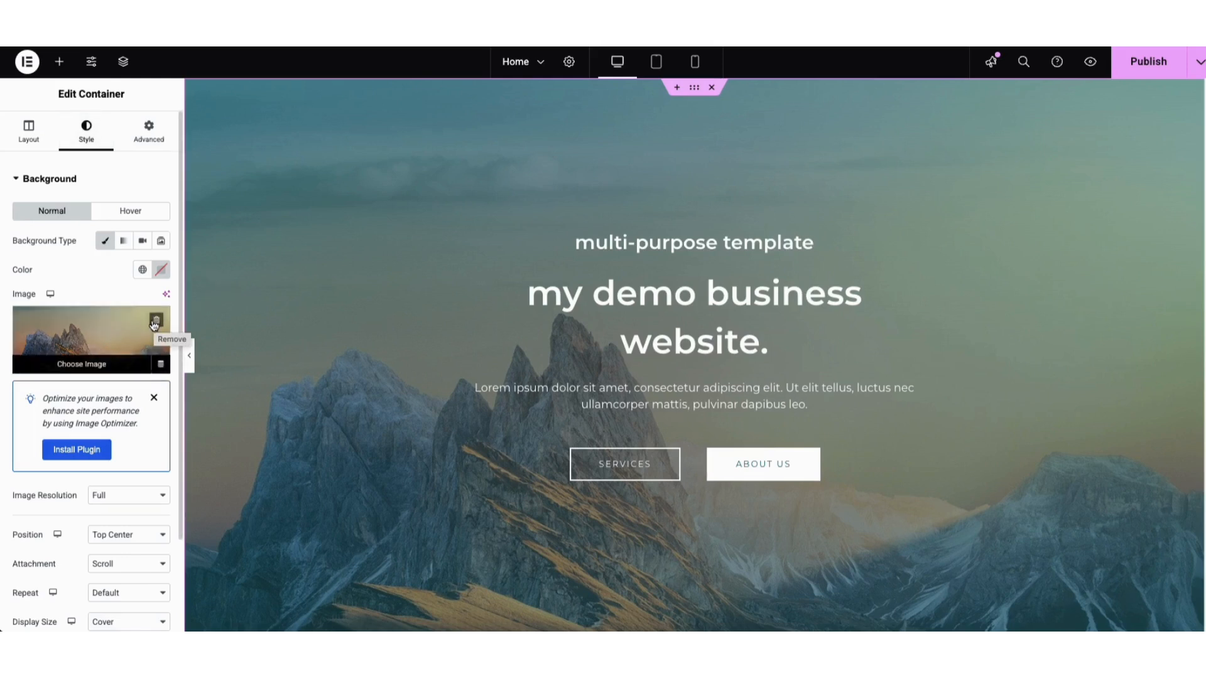
pyautogui.click(76, 357)
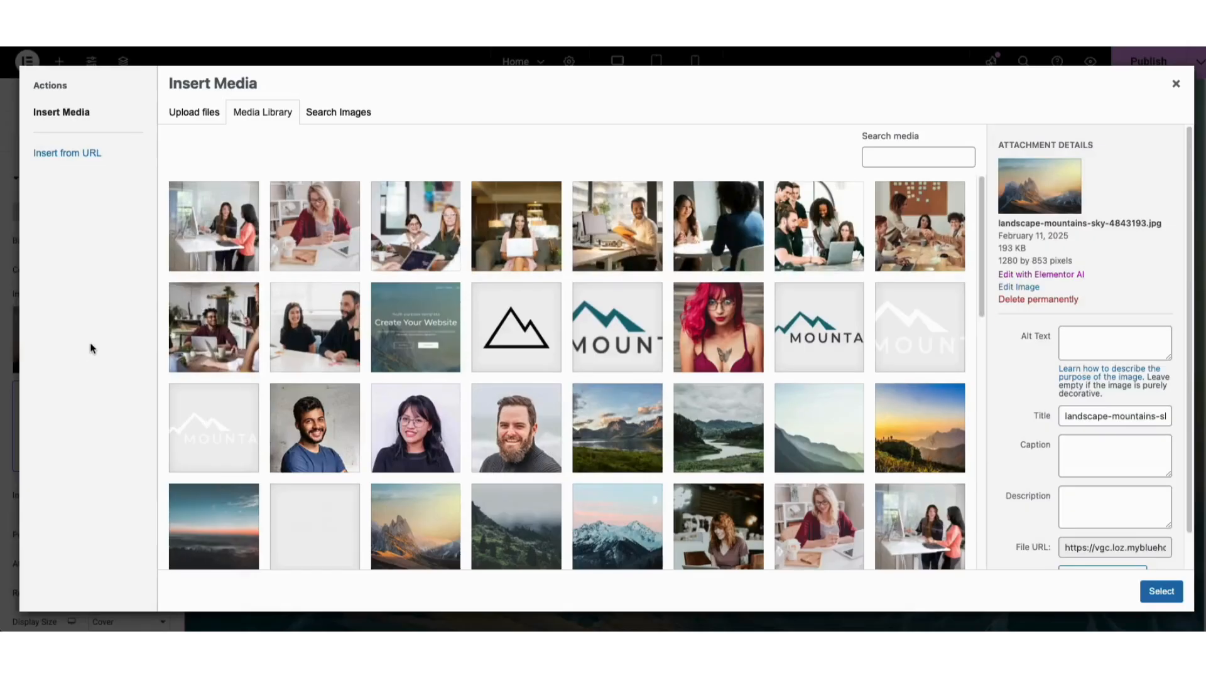
pyautogui.click(186, 120)
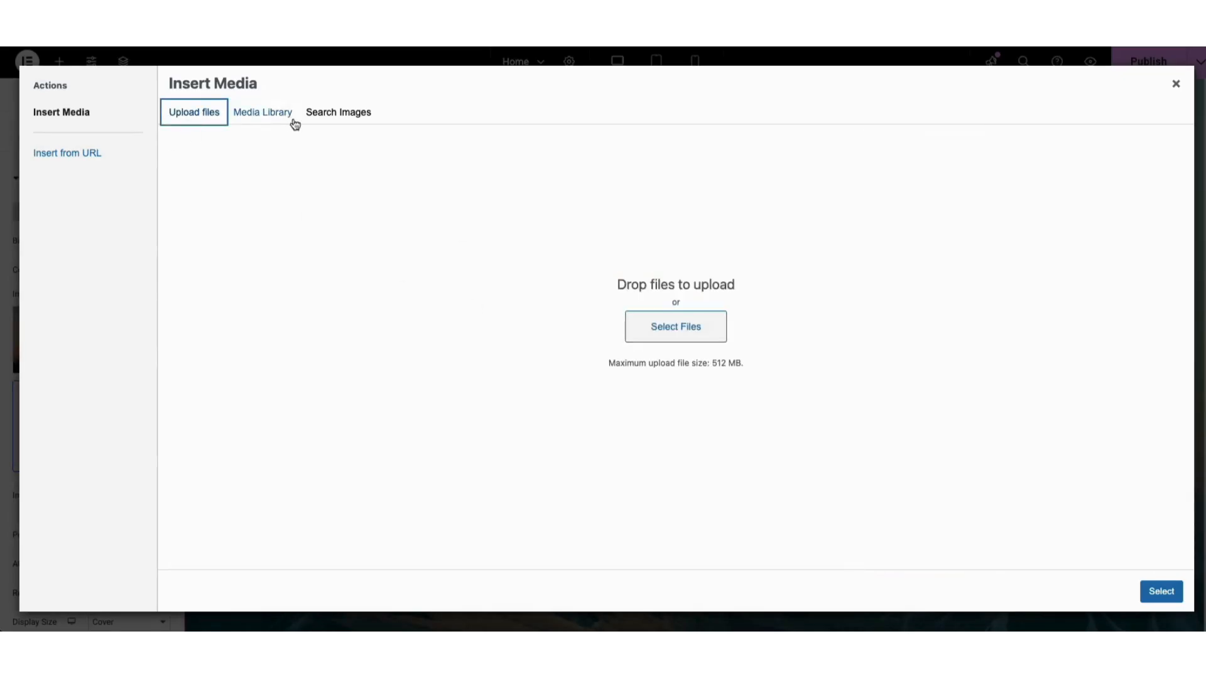
pyautogui.click(272, 119)
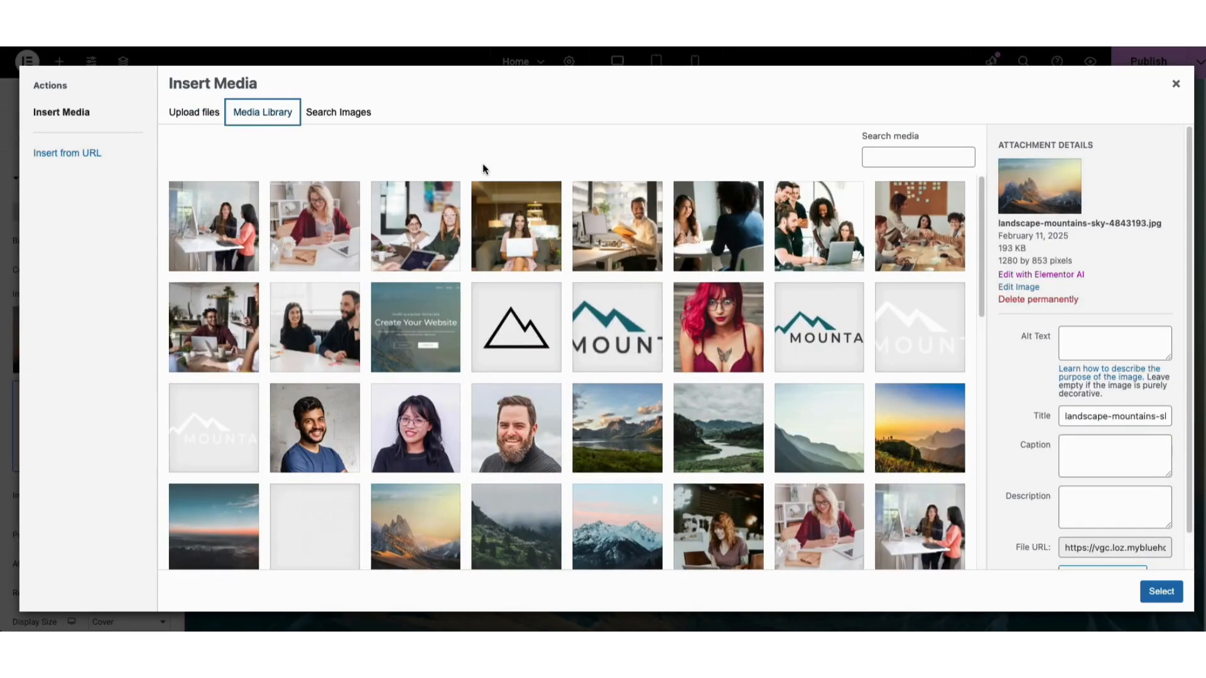
pyautogui.click(323, 325)
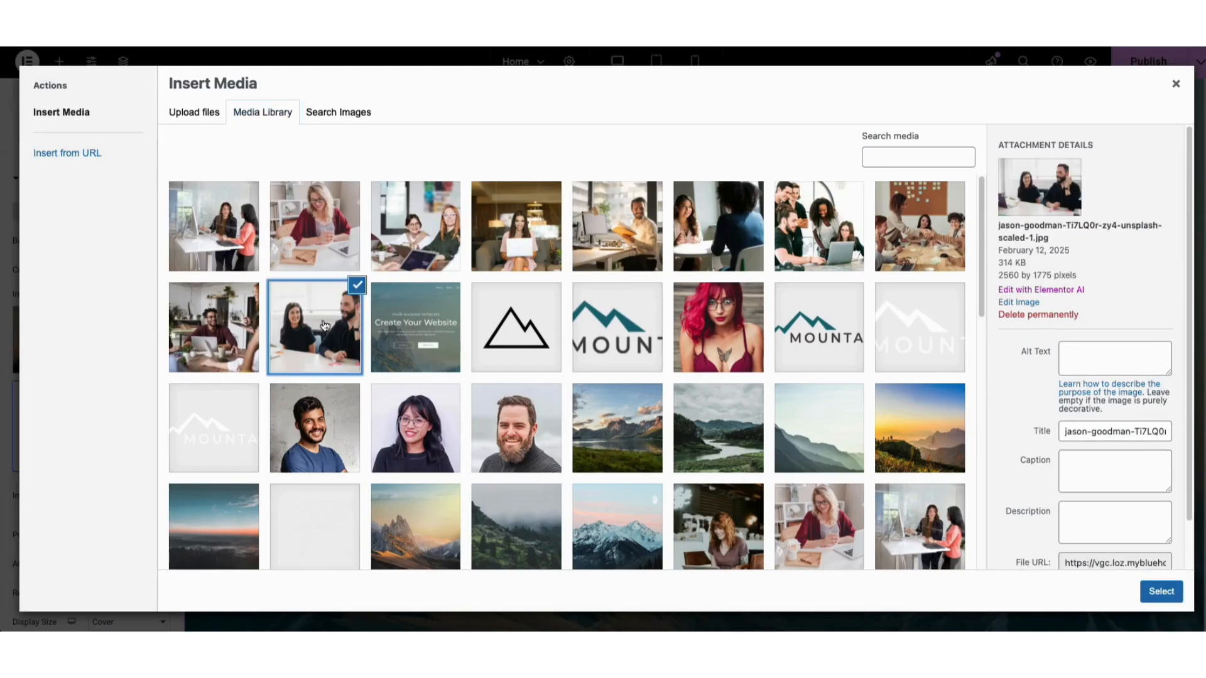
pyautogui.click(1160, 594)
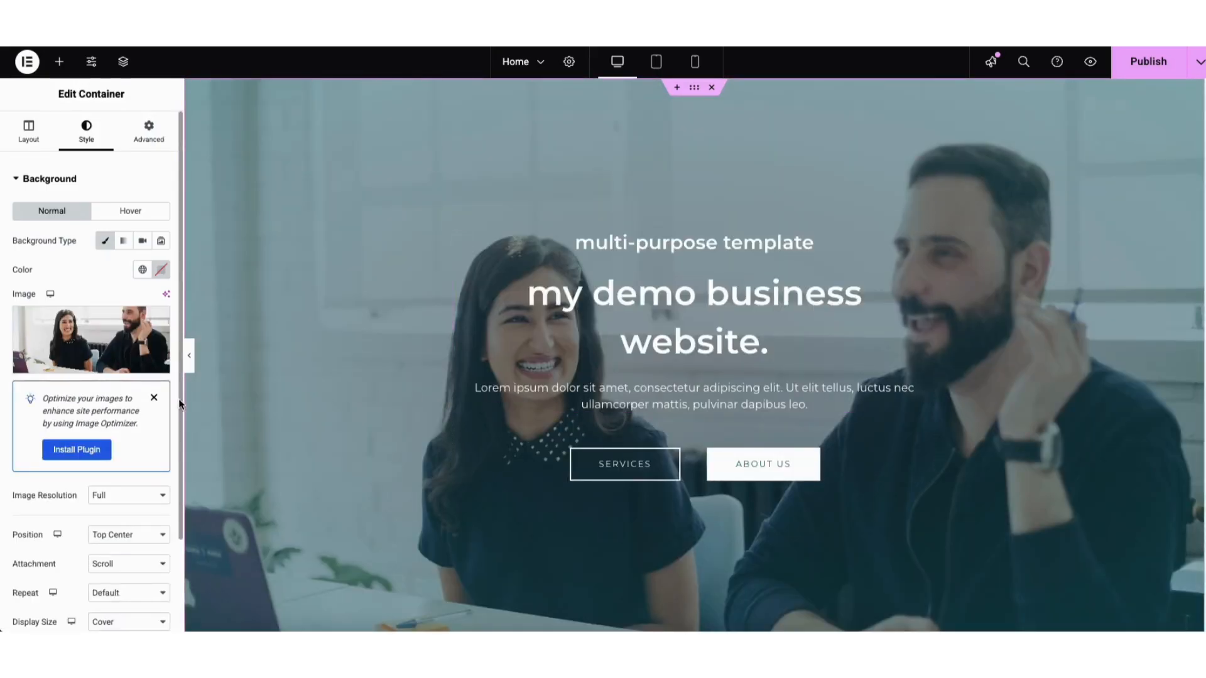
# Adjust the hero background overlay's first color to a more saturated dark blue and set the overlay opacity to 0.56
pyautogui.scroll(-3, 182, 400)
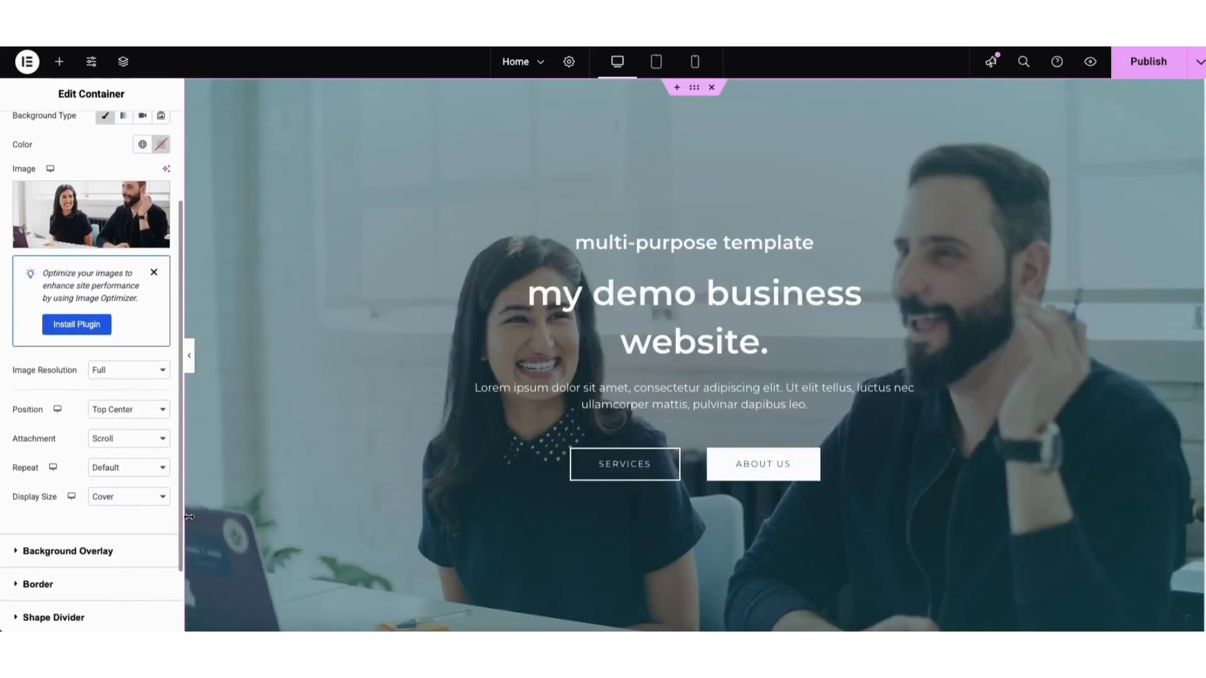
pyautogui.scroll(-1, 179, 517)
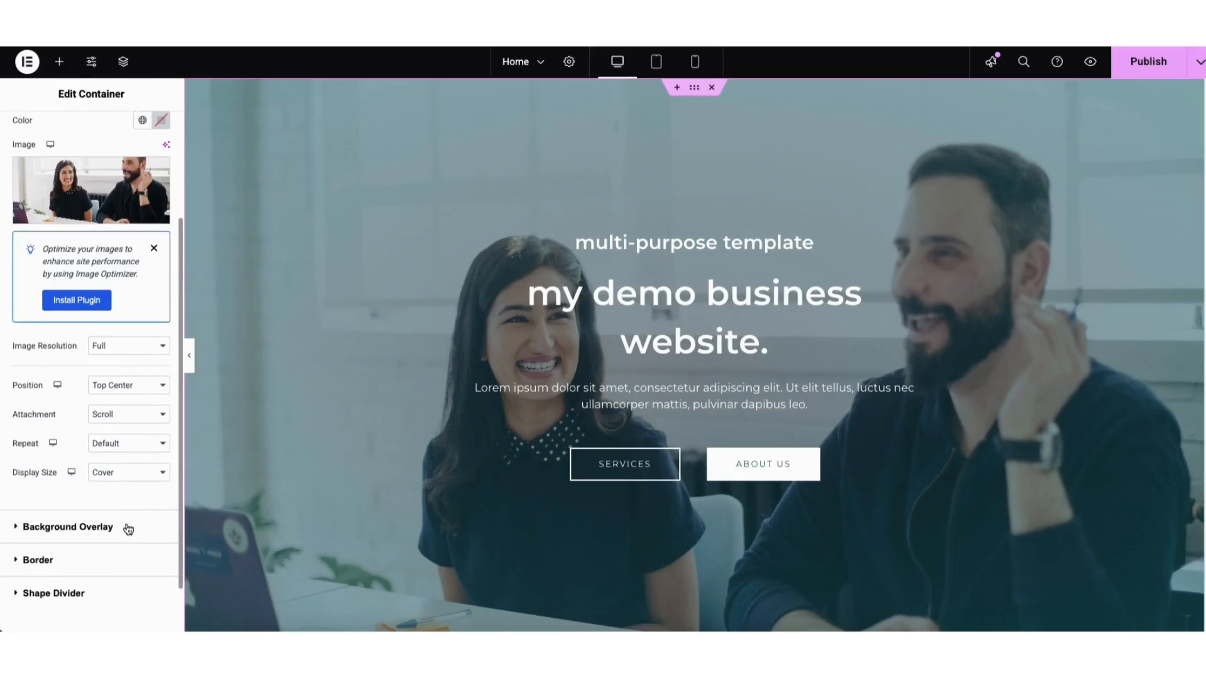
pyautogui.click(95, 527)
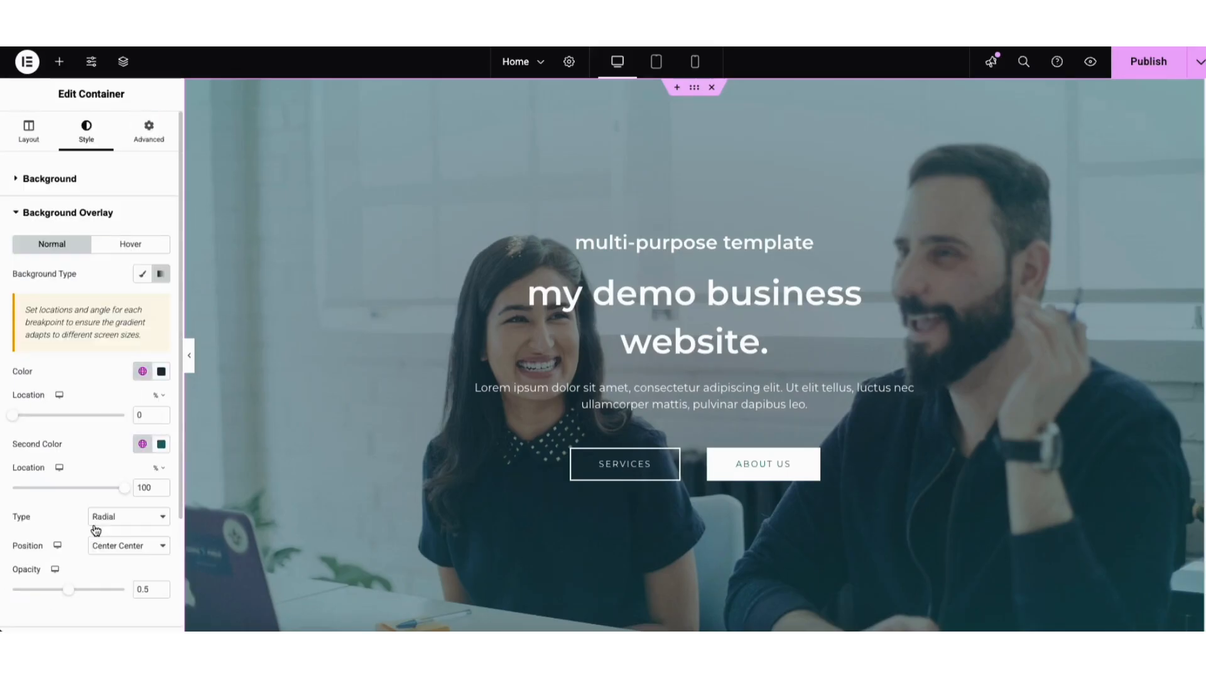
pyautogui.click(161, 373)
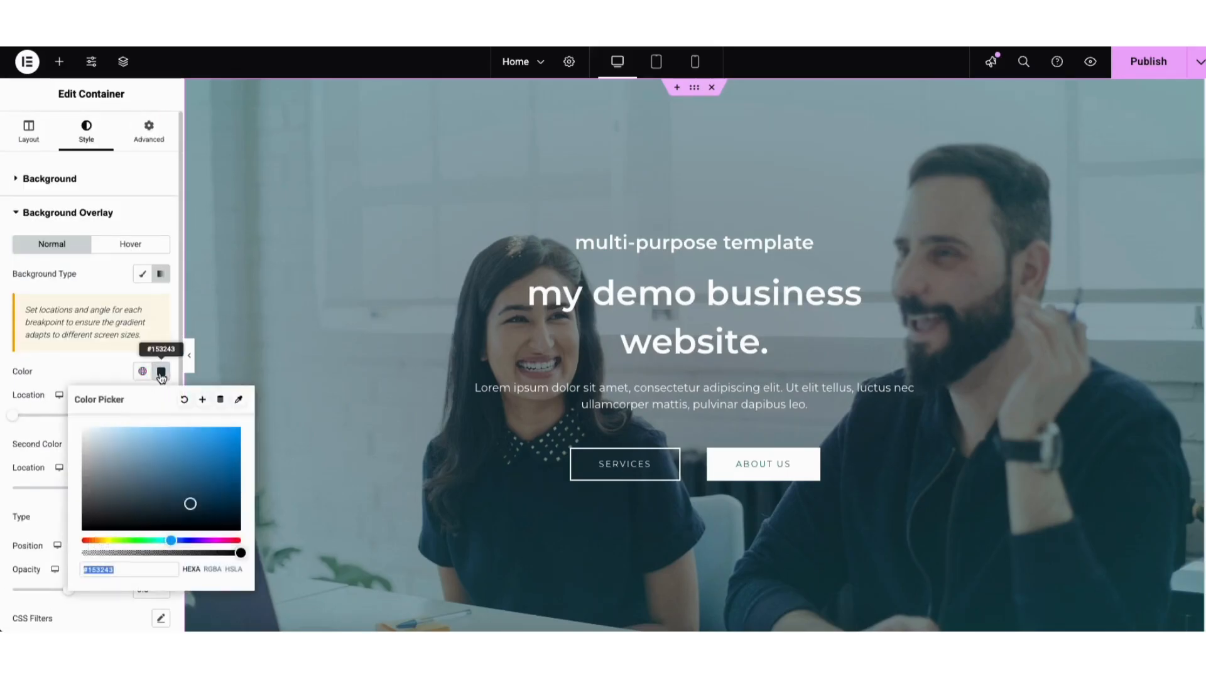
pyautogui.moveTo(189, 504)
pyautogui.mouseDown()
pyautogui.moveTo(219, 447)
pyautogui.moveTo(198, 504)
pyautogui.mouseUp()
pyautogui.click(56, 515)
pyautogui.moveTo(67, 591)
pyautogui.mouseDown()
pyautogui.moveTo(34, 595)
pyautogui.moveTo(113, 596)
pyautogui.moveTo(78, 601)
pyautogui.mouseUp()
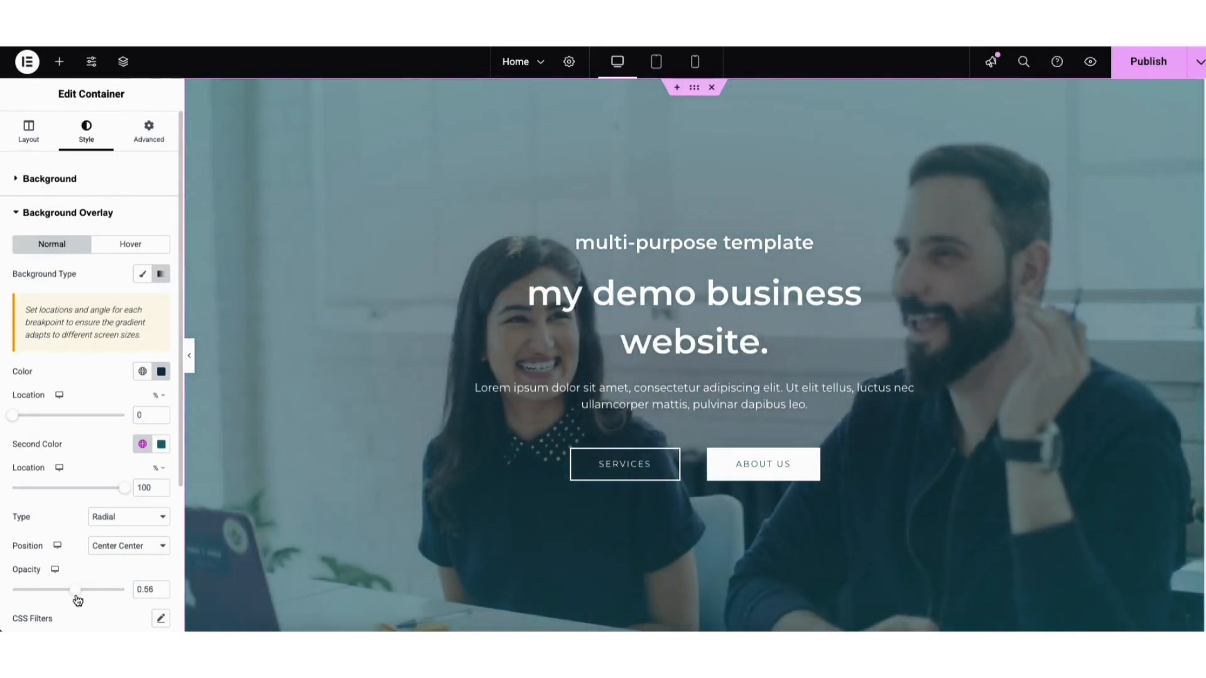
# Examine the Services button's text and link settings, including the options for opening in a new window and nofollow
pyautogui.click(600, 468)
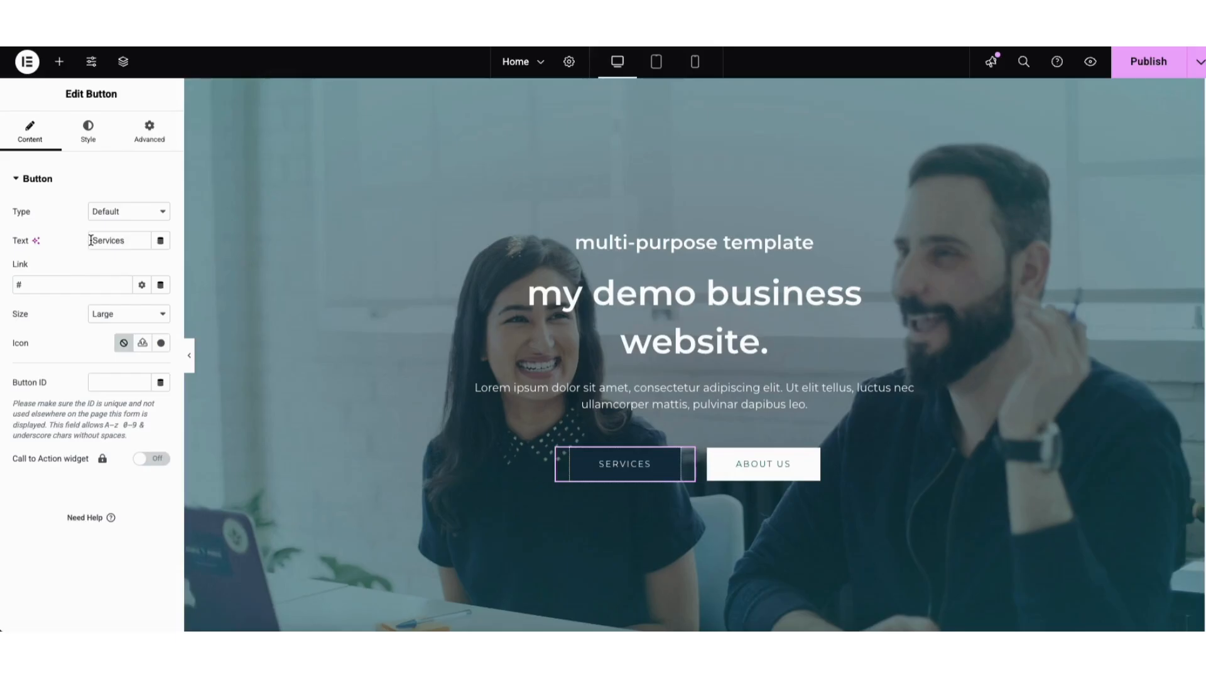
pyautogui.moveTo(92, 241); pyautogui.dragTo(119, 240)
pyautogui.click(41, 283)
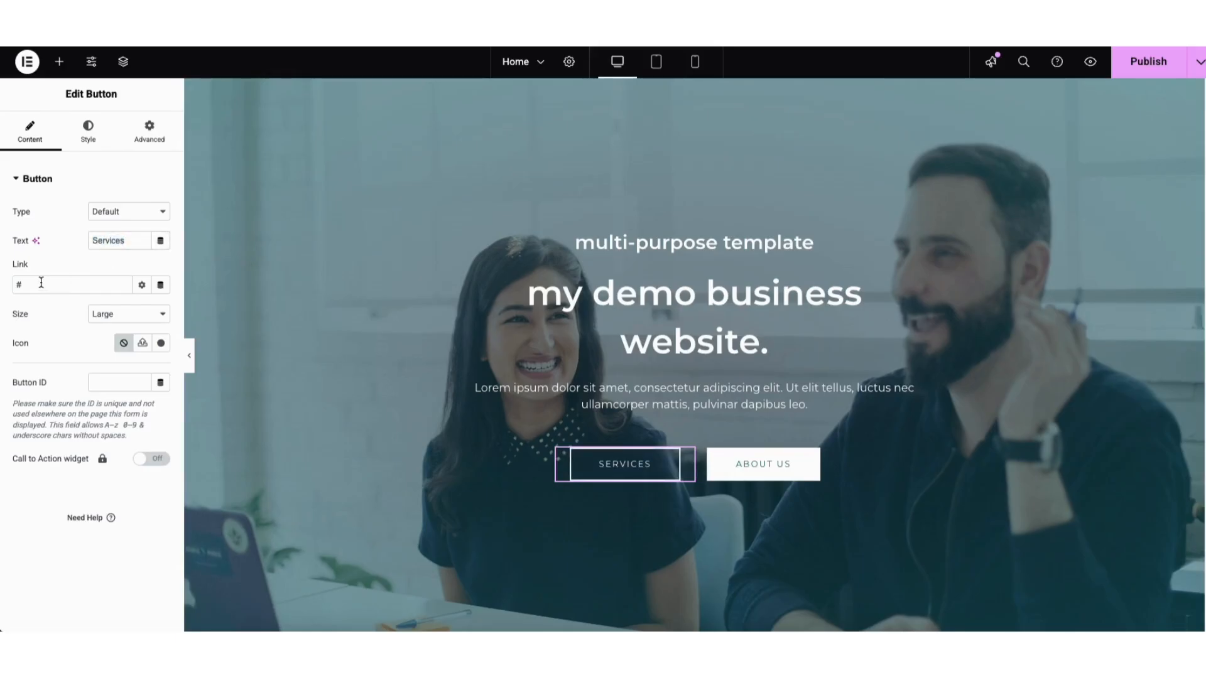
pyautogui.click(141, 286)
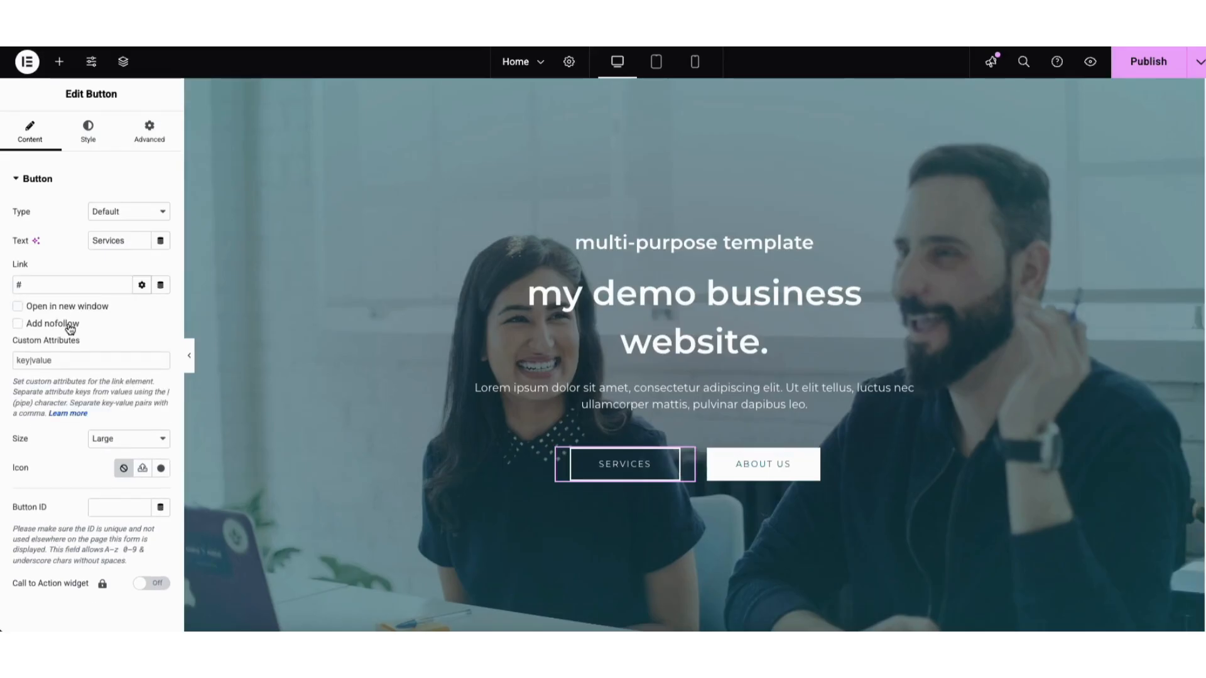
pyautogui.click(138, 288)
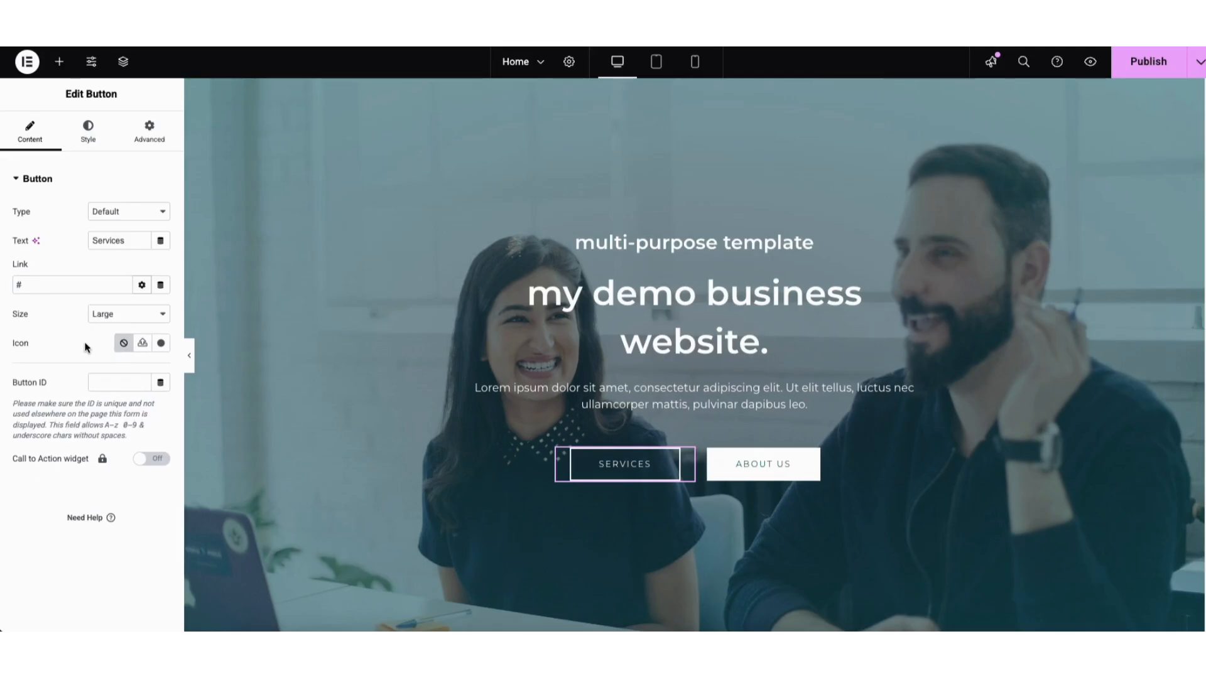
# Browse the icon library for the Services button without inserting an icon, and review the button's normal and hover styles
pyautogui.click(160, 343)
pyautogui.moveTo(973, 166); pyautogui.dragTo(975, 180)
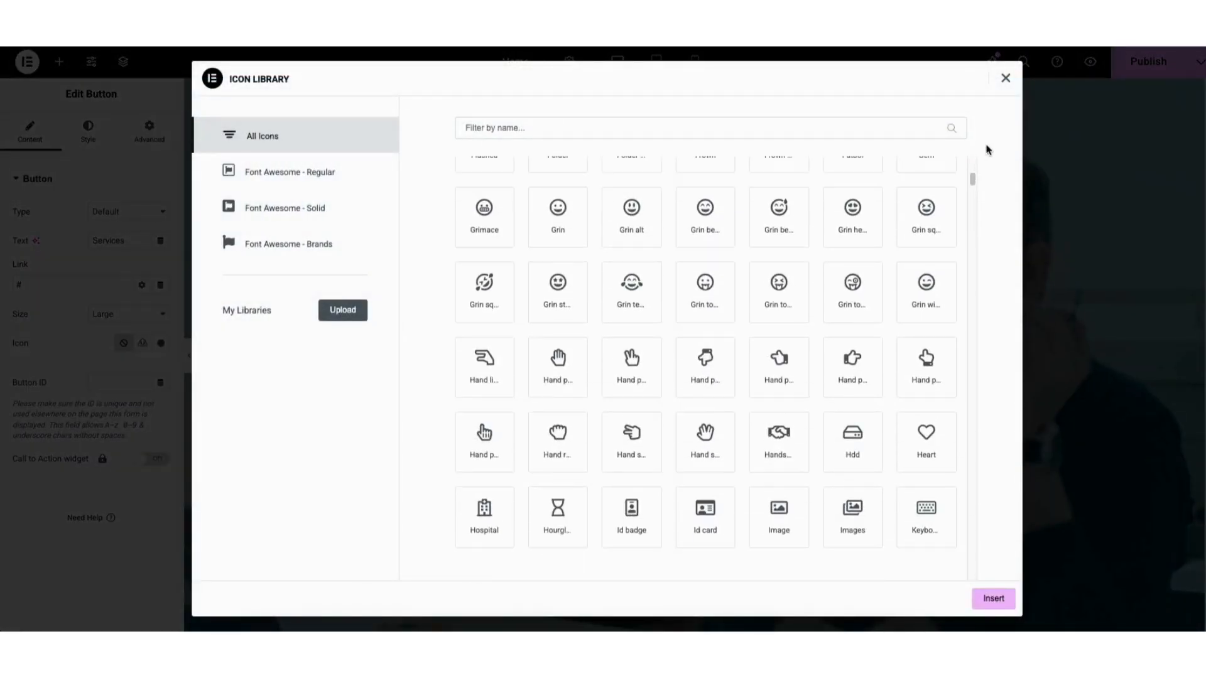
pyautogui.click(1006, 80)
pyautogui.click(88, 130)
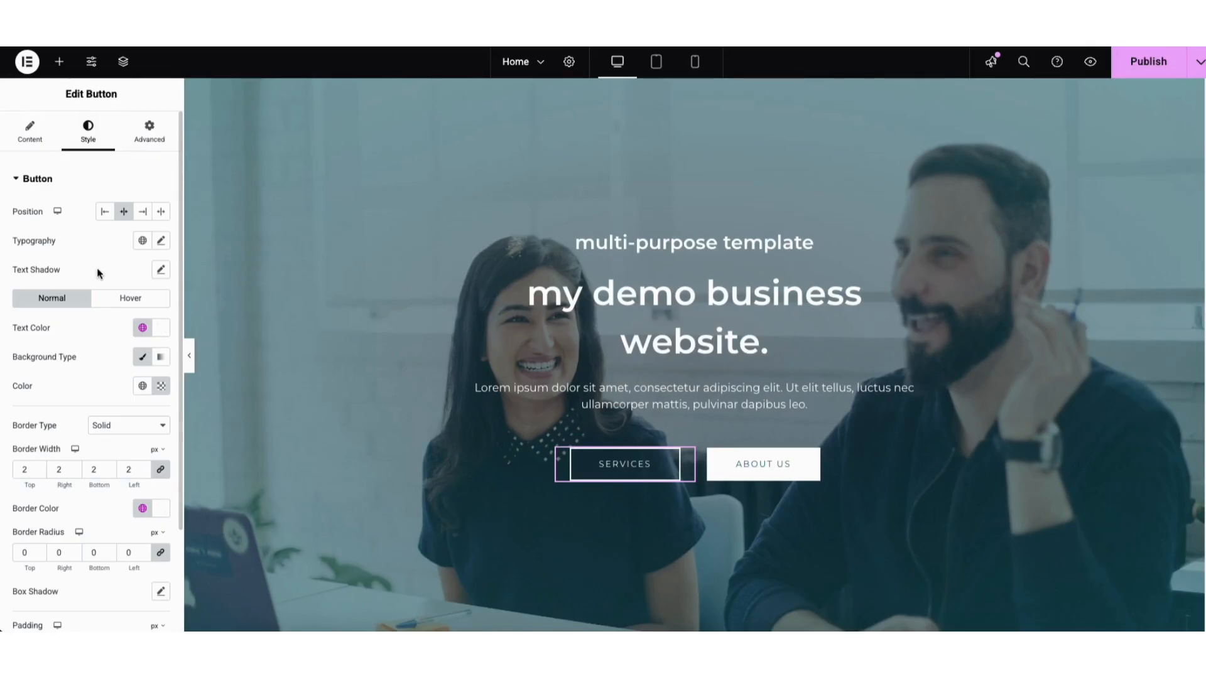
pyautogui.click(102, 305)
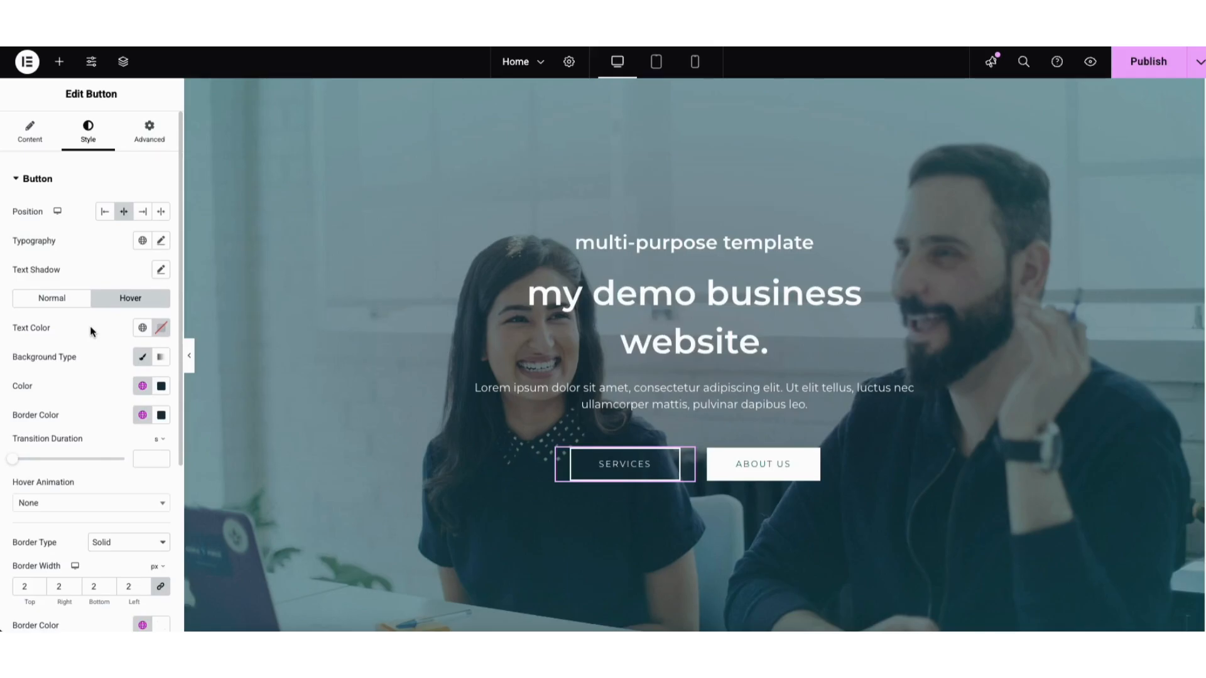
# Delete the About Us button and move the Services button directly beneath the hero description
pyautogui.rightClick(735, 467)
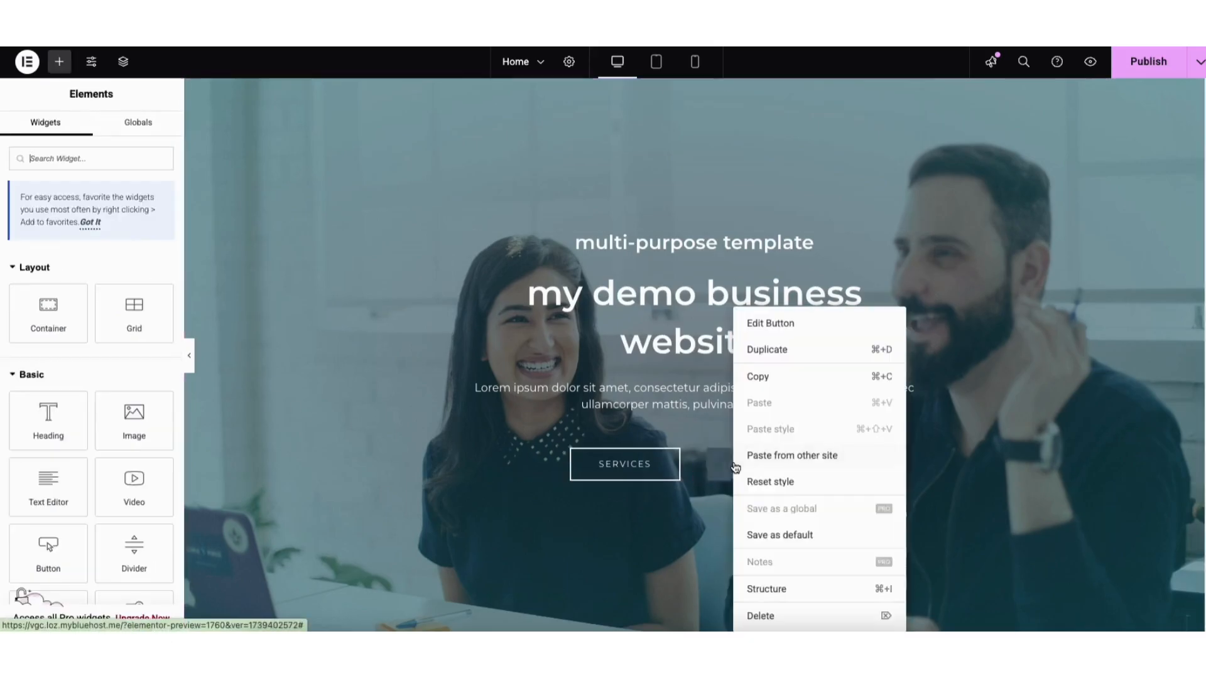
pyautogui.click(767, 615)
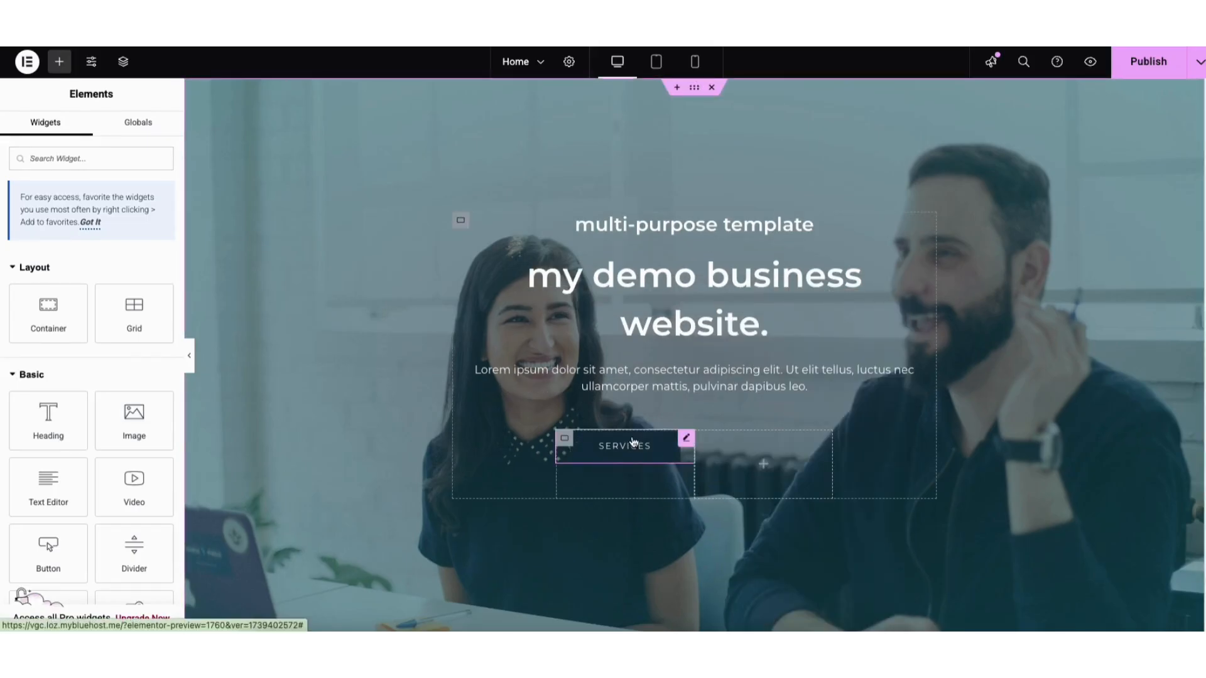
pyautogui.moveTo(633, 442); pyautogui.dragTo(691, 384)
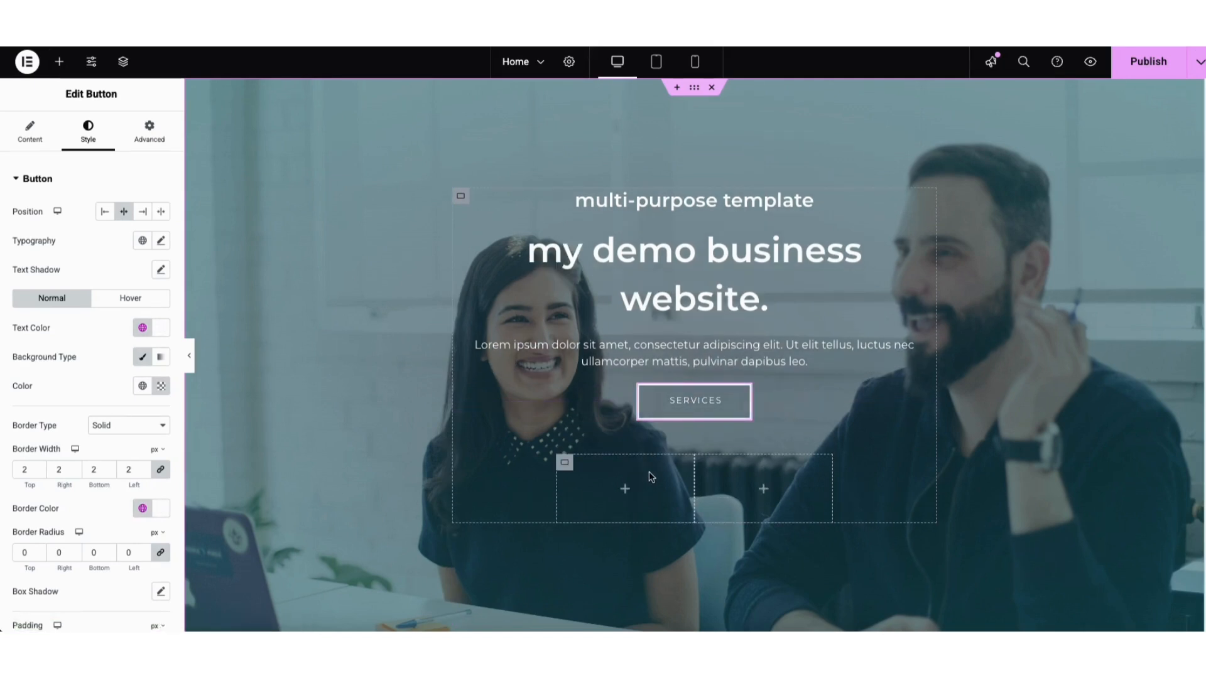
# Delete both empty containers beneath the Services button in the hero section
pyautogui.rightClick(630, 468)
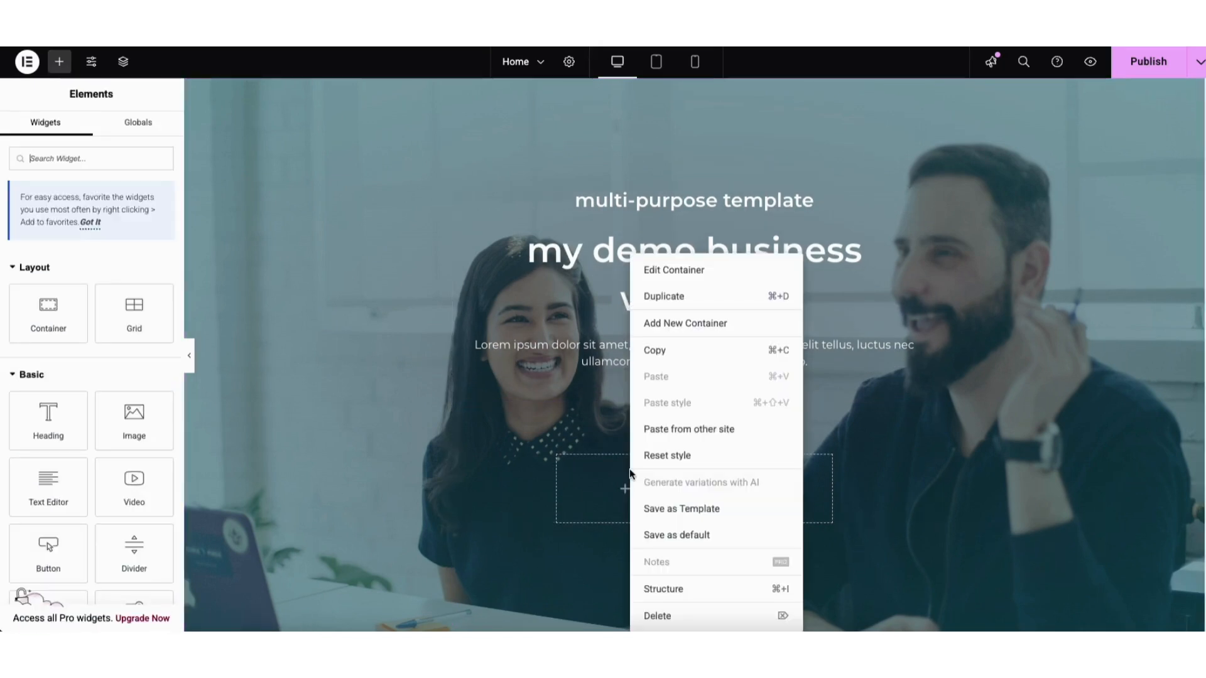
pyautogui.click(655, 616)
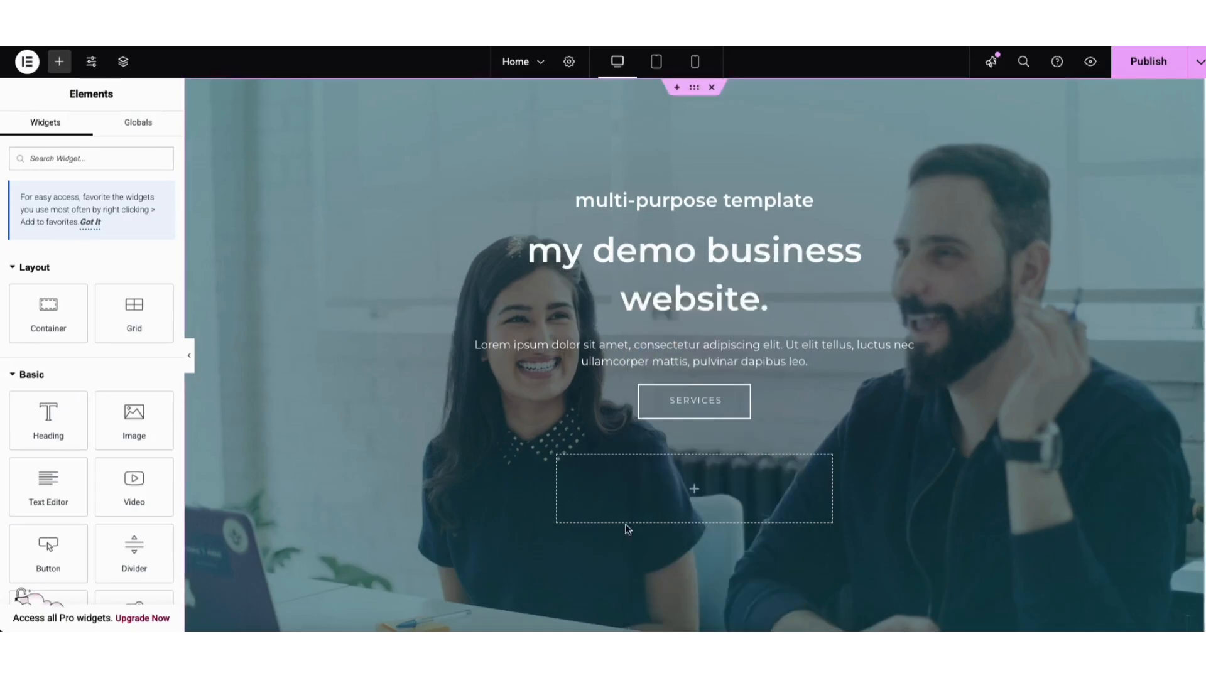
pyautogui.rightClick(632, 485)
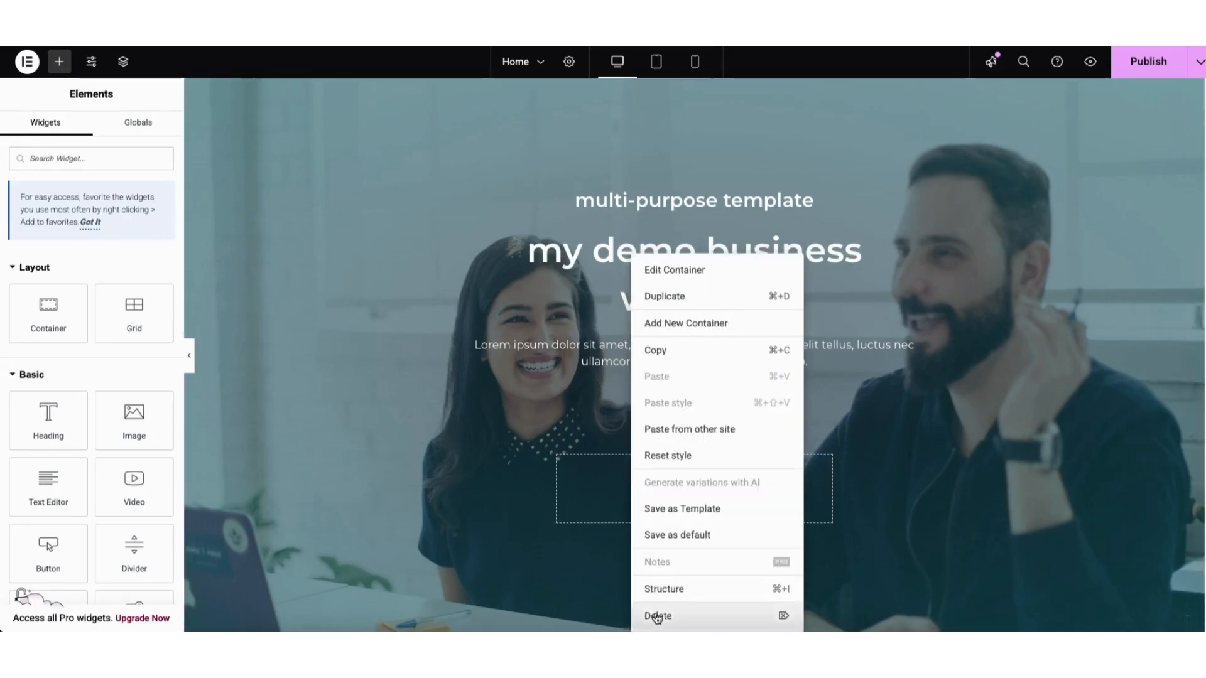
pyautogui.click(655, 615)
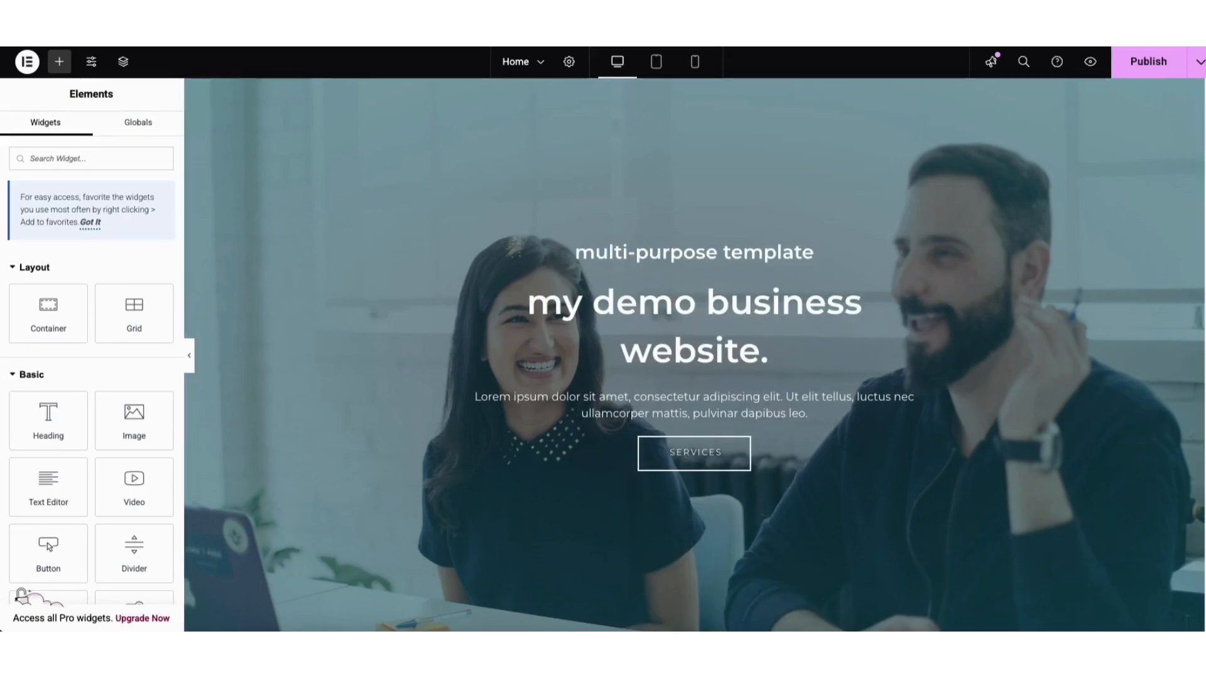
# Try placing the benefits paragraph below the Our History button, and return it to the start of its column
pyautogui.scroll(-10, 510, 236)
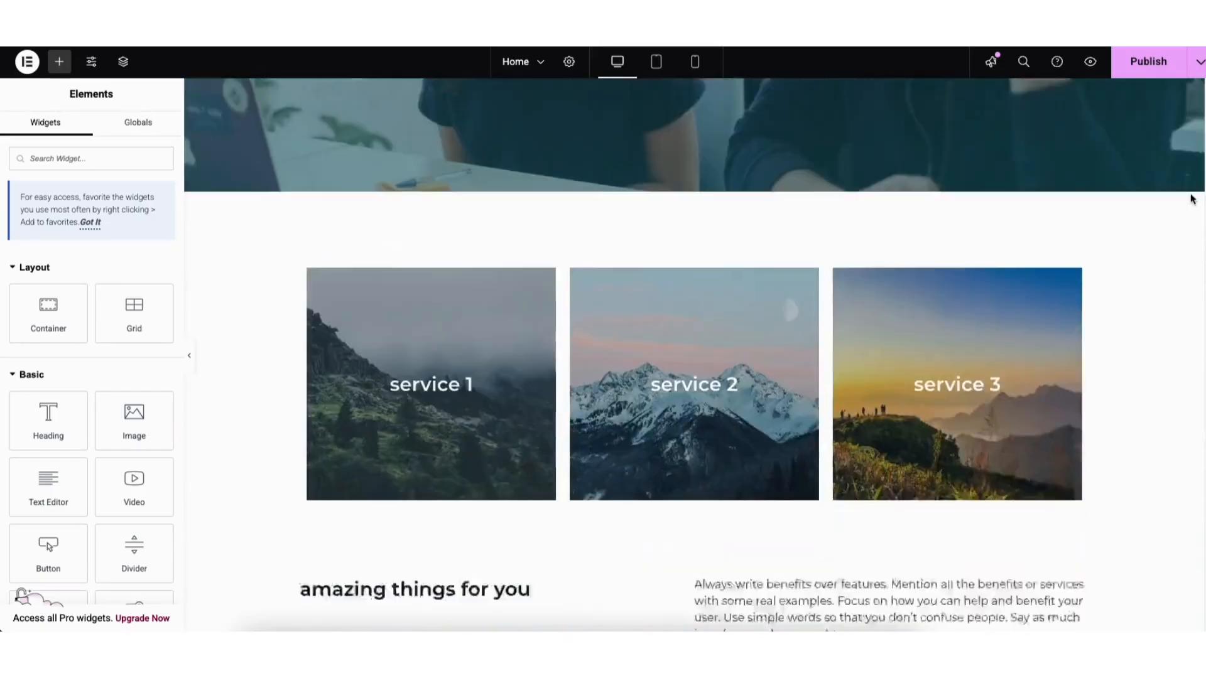
pyautogui.moveTo(1080, 253); pyautogui.dragTo(838, 372)
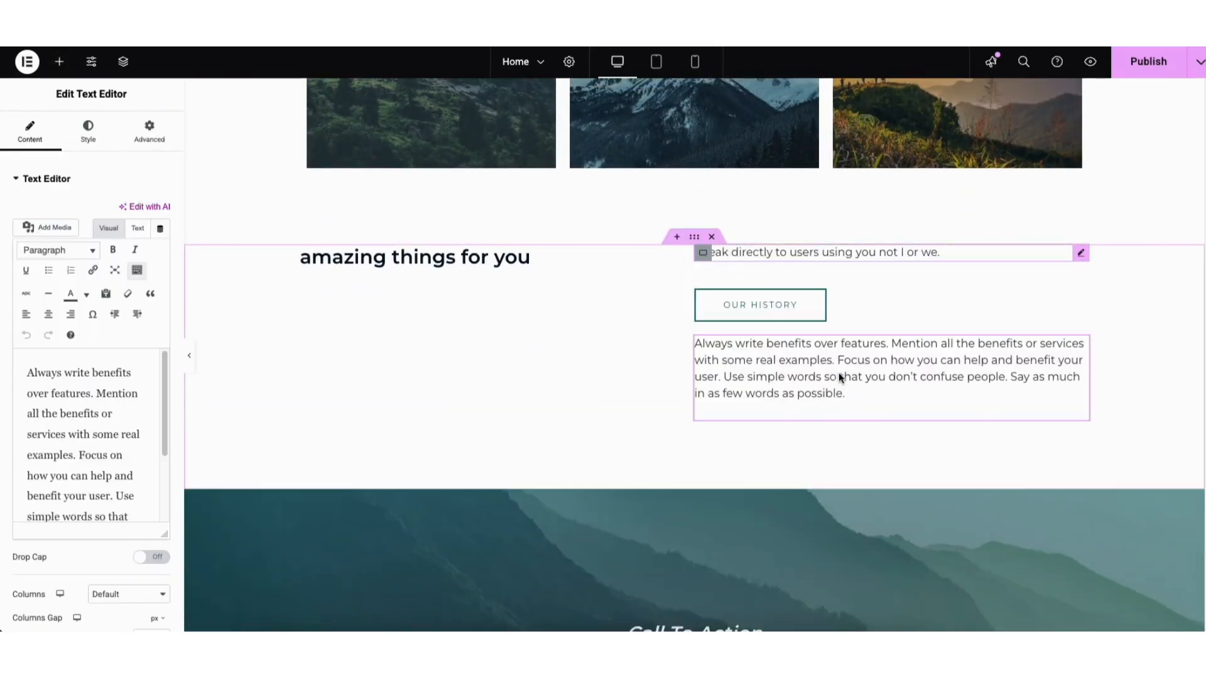
pyautogui.moveTo(1078, 349); pyautogui.dragTo(974, 248)
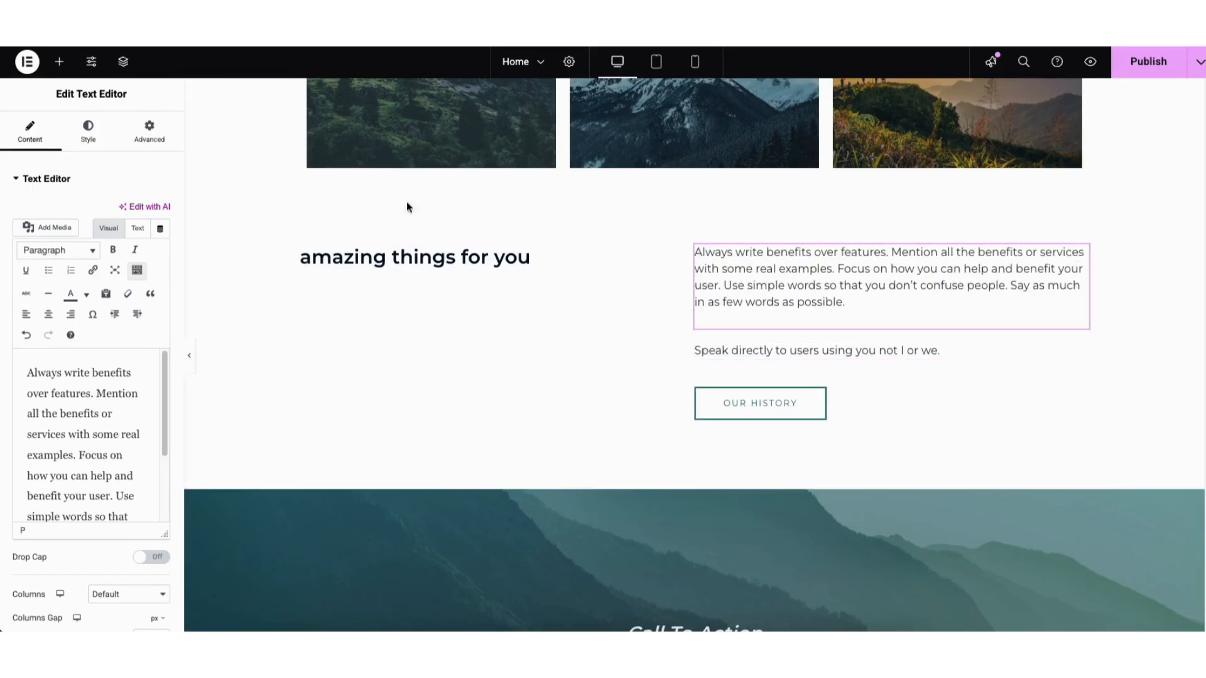
# Add a heading widget below the "amazing things for you" heading and delete it again
pyautogui.click(59, 63)
pyautogui.moveTo(43, 424); pyautogui.dragTo(452, 271)
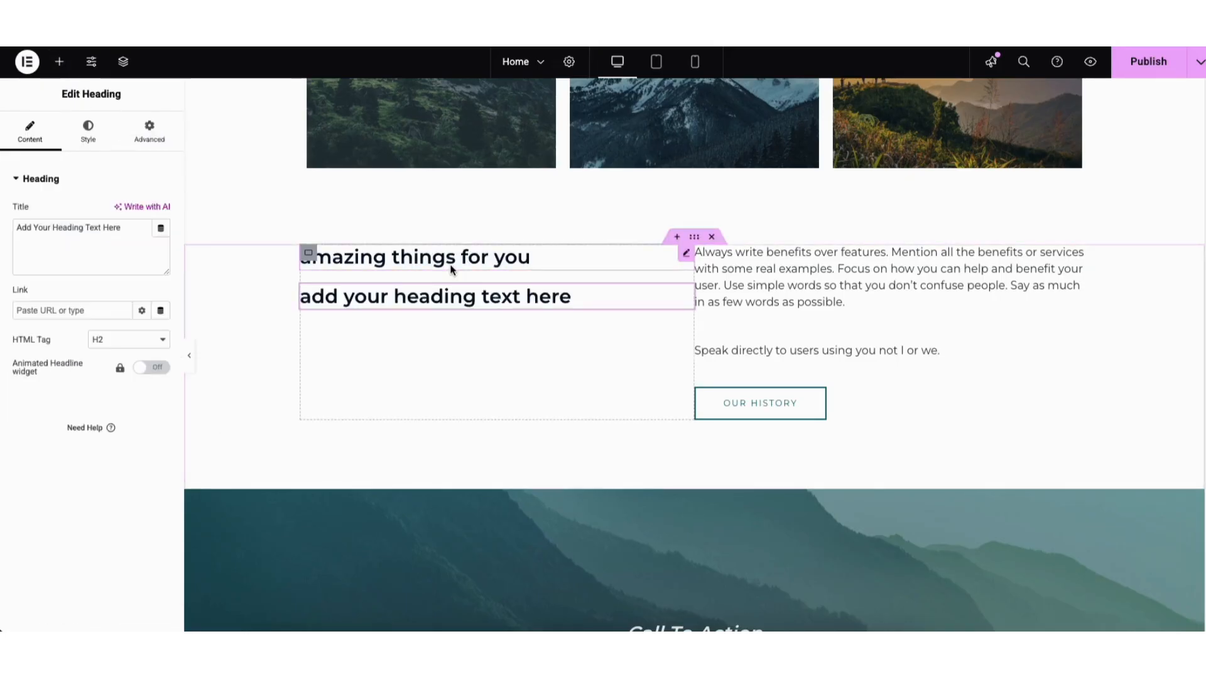
pyautogui.rightClick(426, 299)
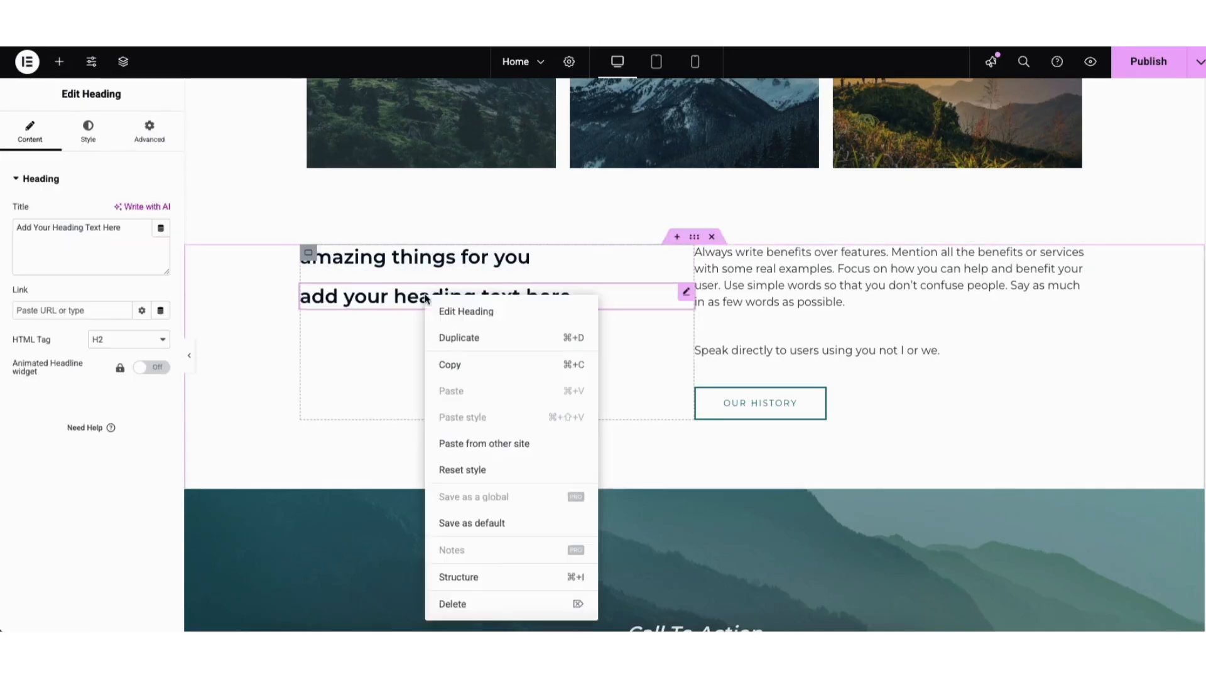
pyautogui.click(462, 605)
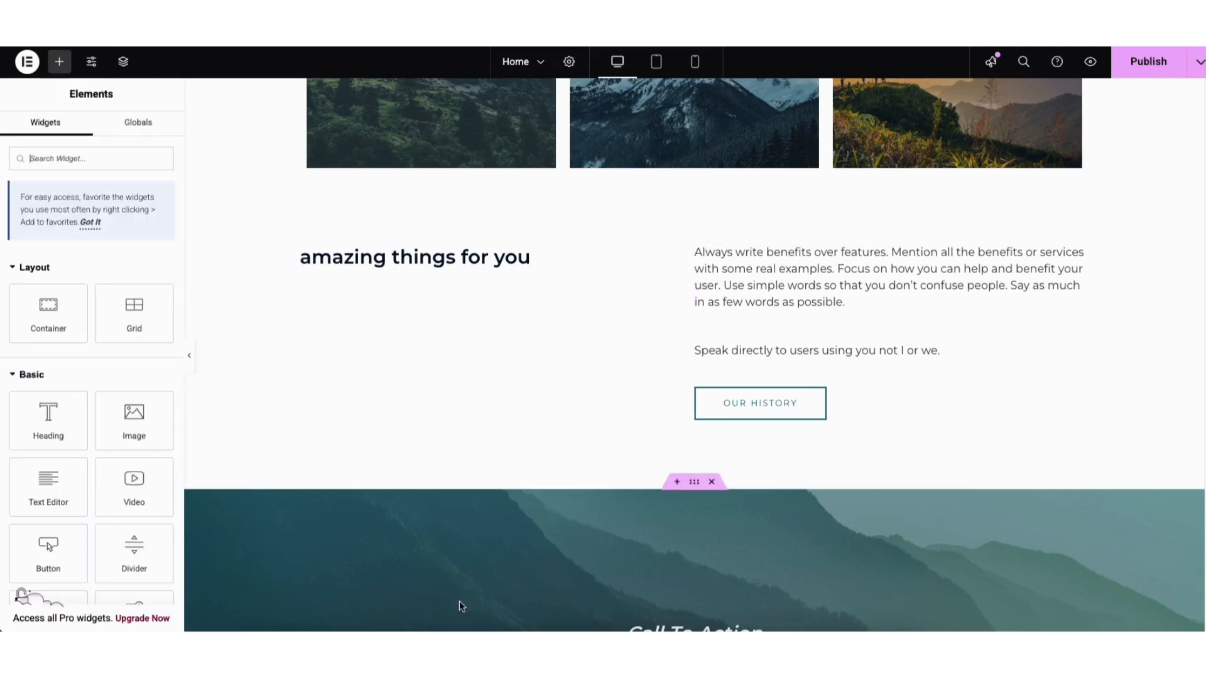
# Duplicate the "amazing things for you" heading
pyautogui.rightClick(415, 261)
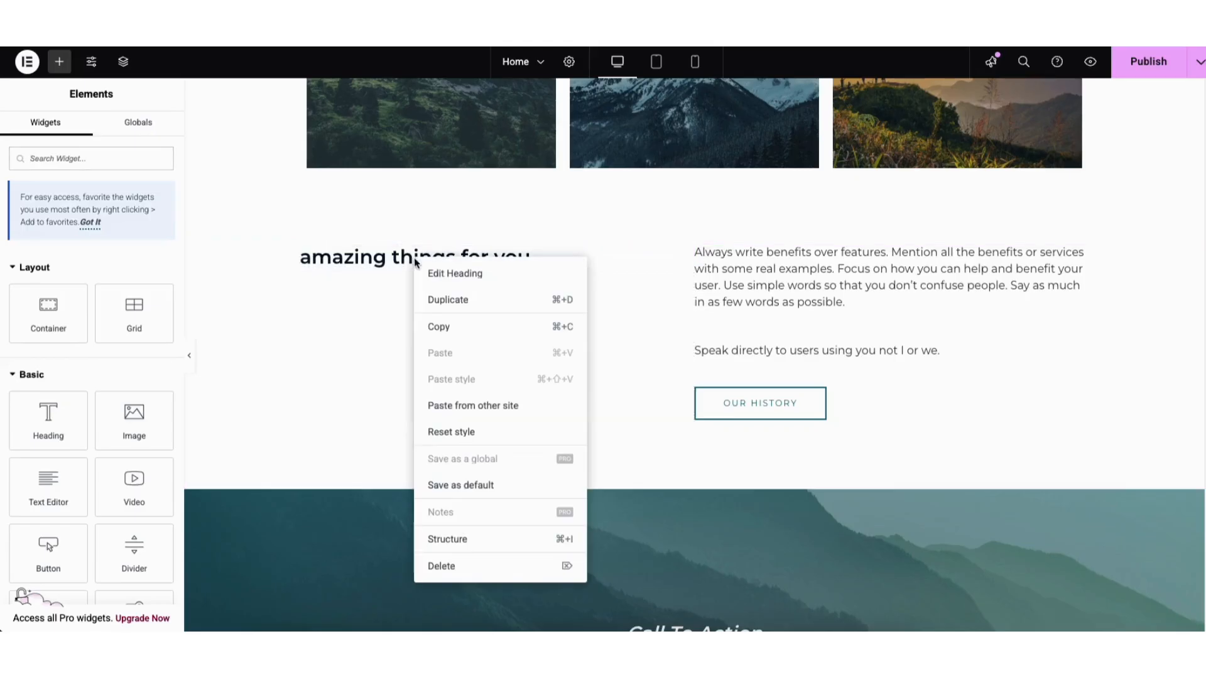
pyautogui.click(443, 301)
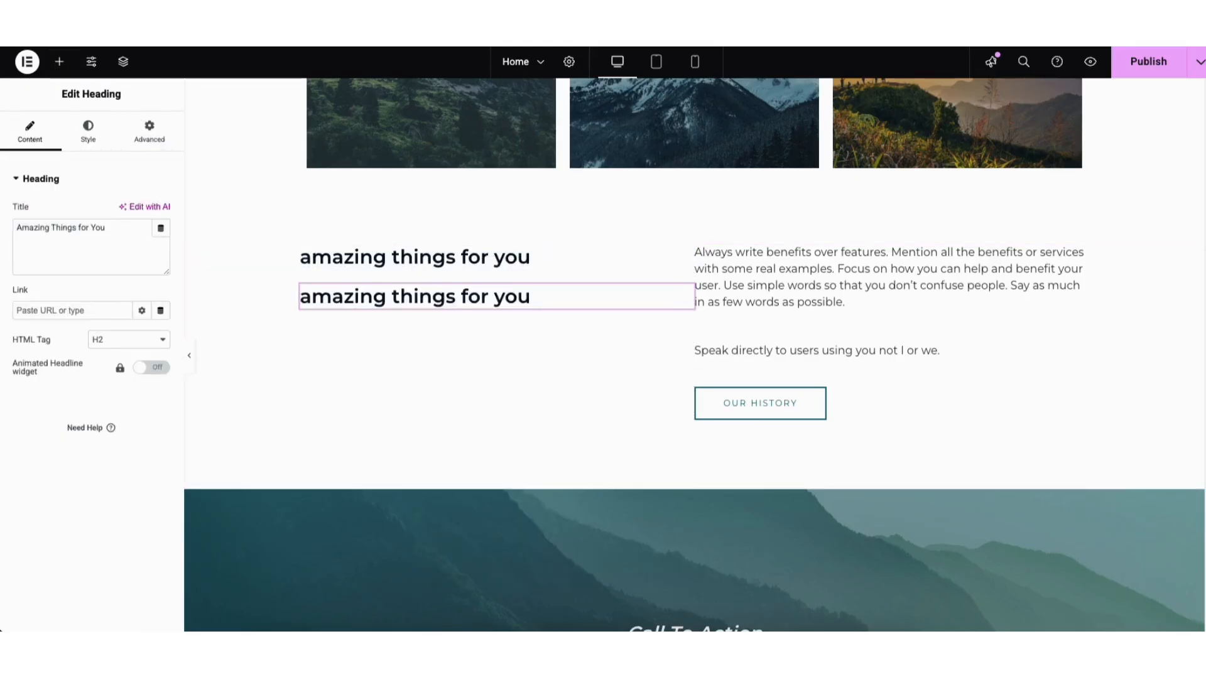
# Examine the background image setting in the service 1 container's style options
pyautogui.scroll(6, 1197, 229)
pyautogui.scroll(-1, 1185, 192)
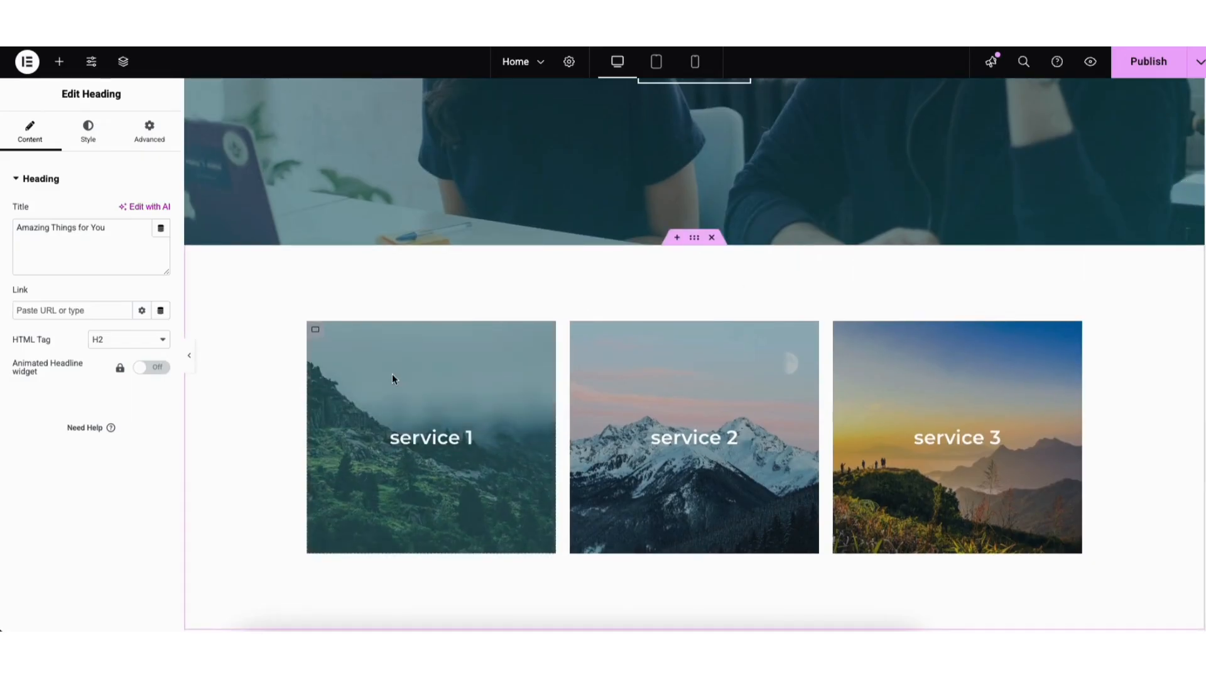
pyautogui.click(317, 332)
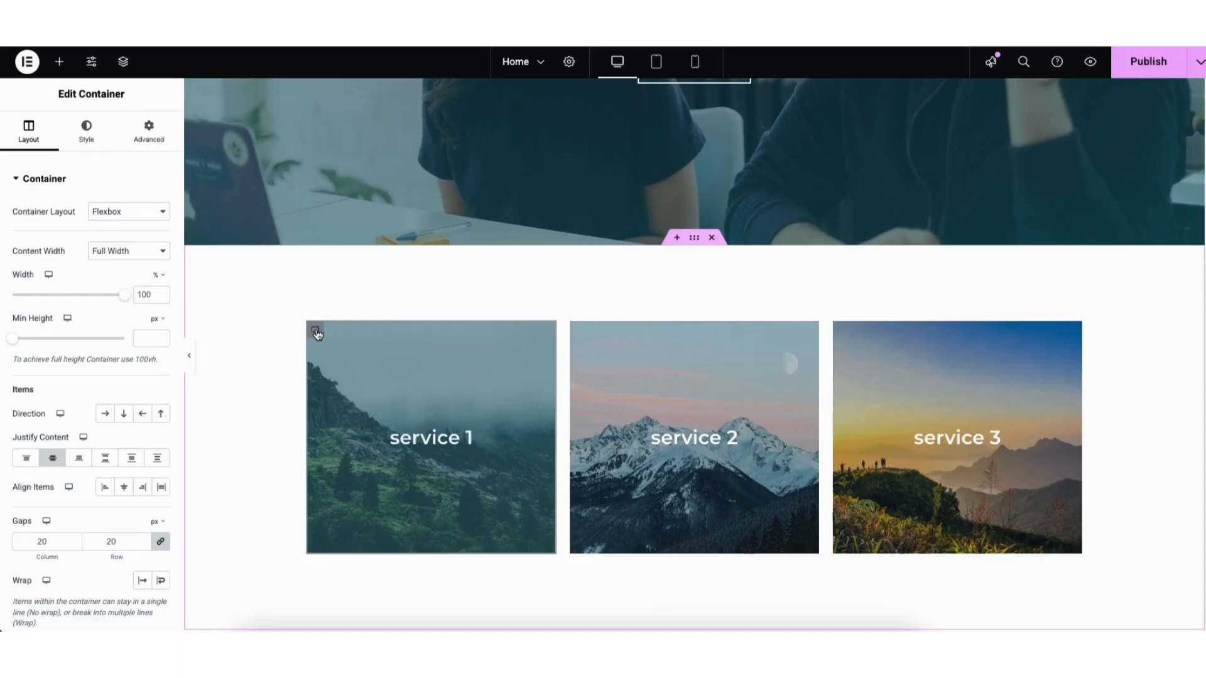
pyautogui.click(84, 133)
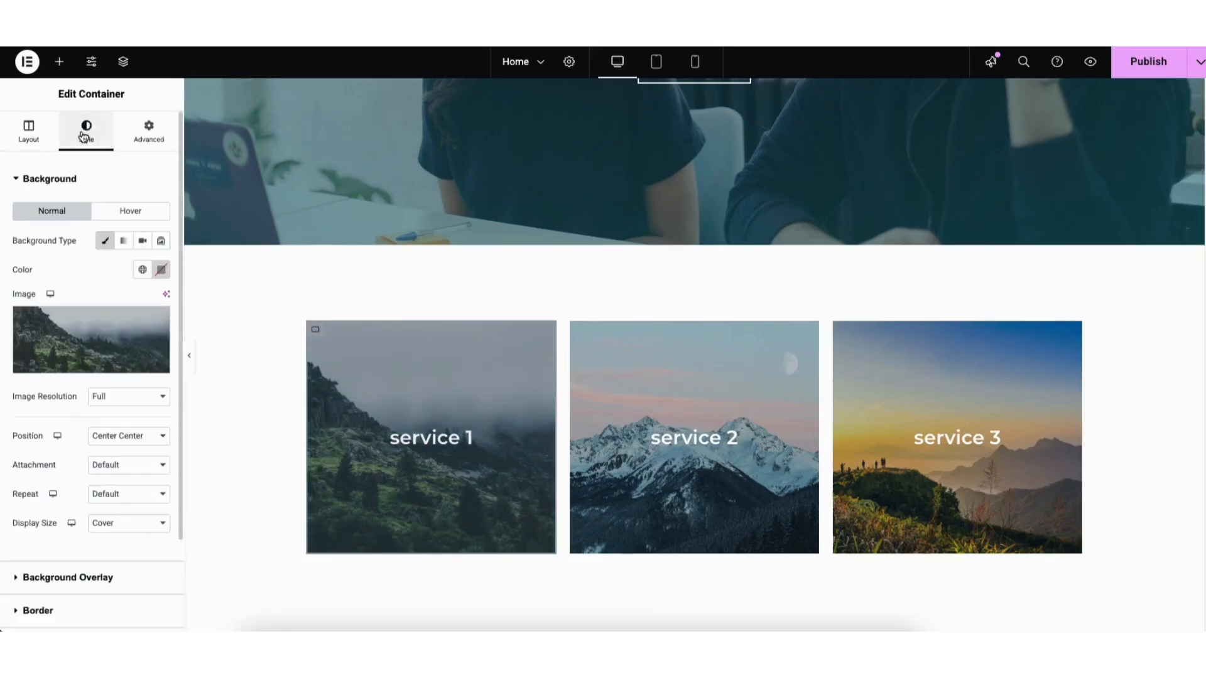
pyautogui.moveTo(87, 341)
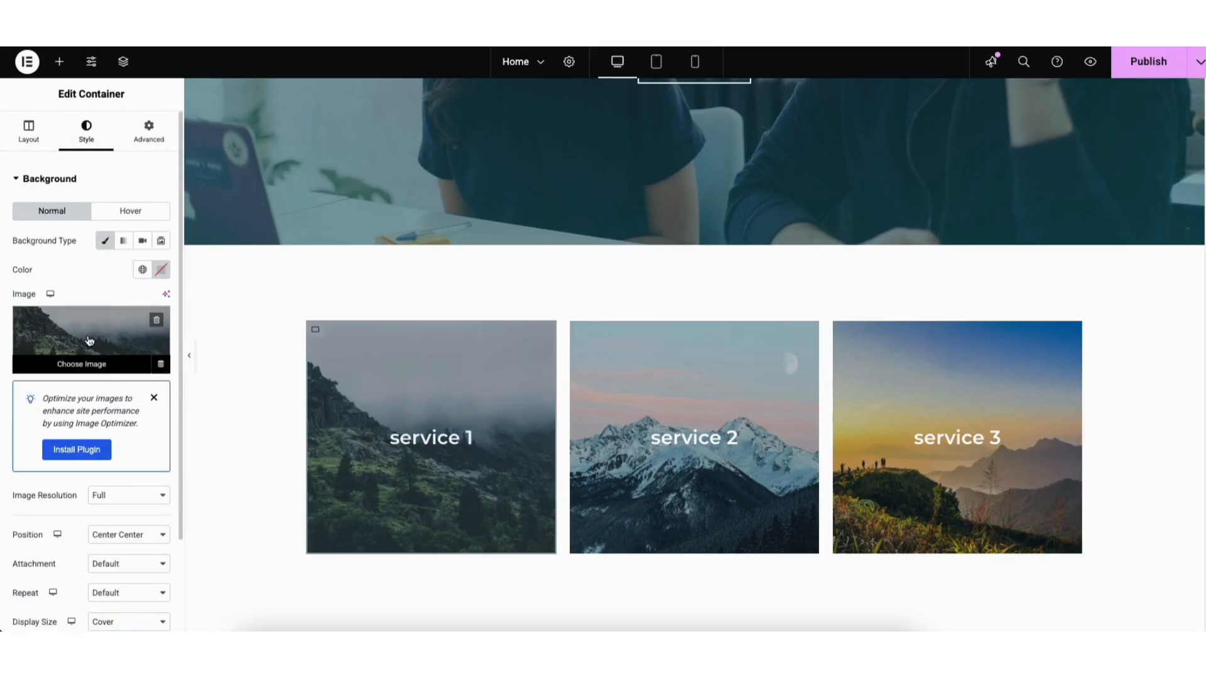
pyautogui.click(88, 342)
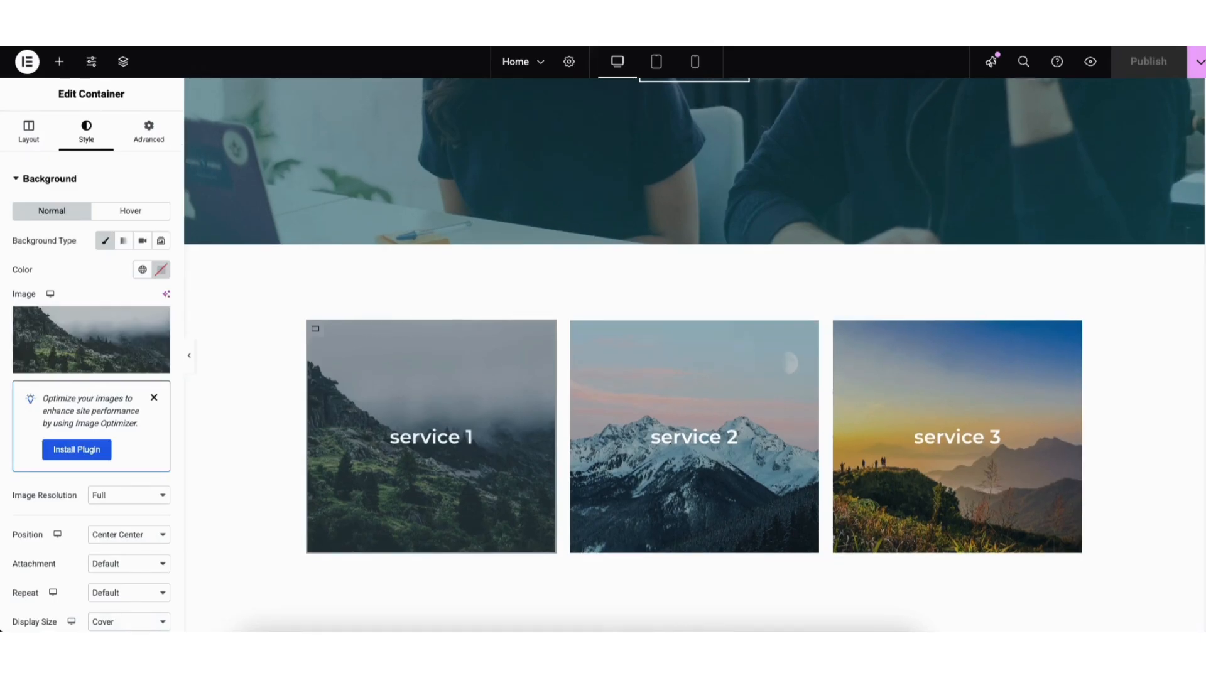
# Open the template block library from the empty area above the footer and browse its blocks and category filter
pyautogui.scroll(-15, 1193, 485)
pyautogui.scroll(-1, 1194, 486)
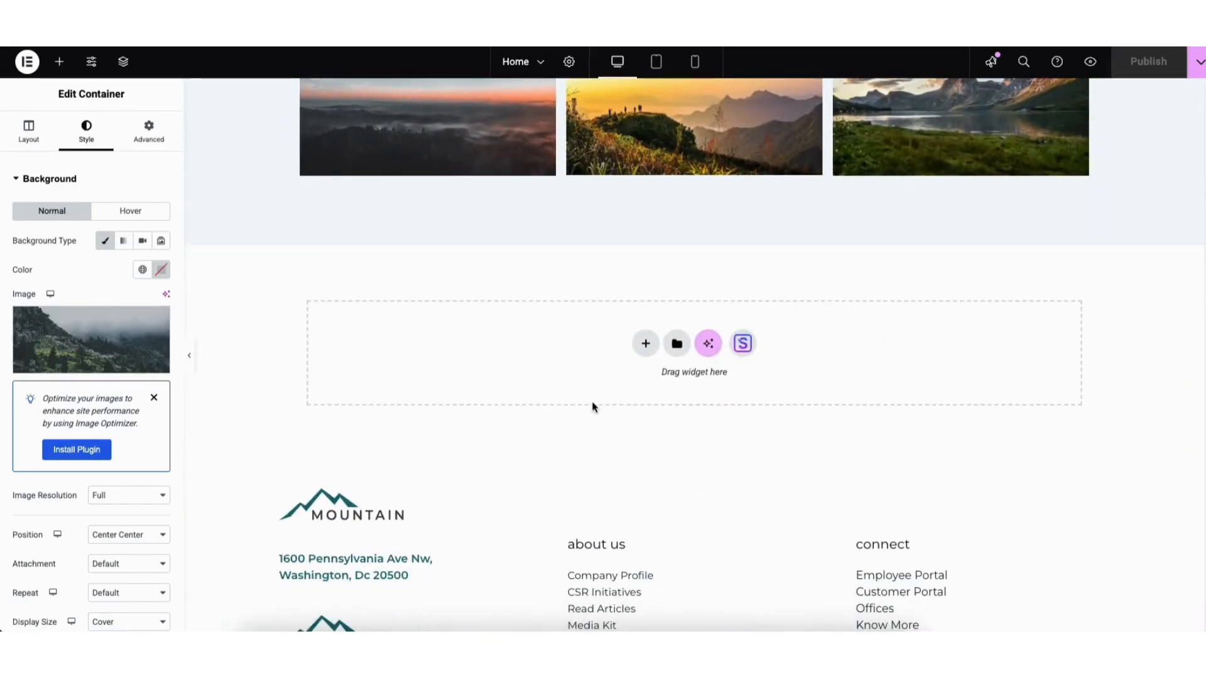
pyautogui.click(741, 344)
pyautogui.click(652, 96)
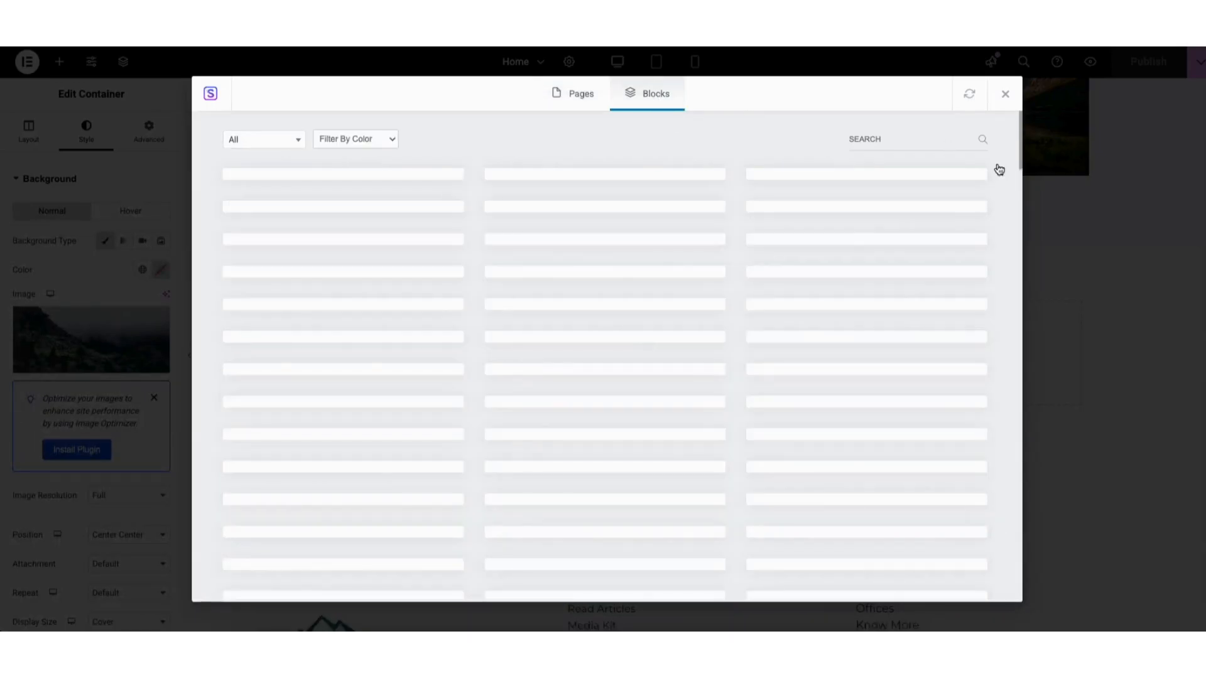
pyautogui.moveTo(1021, 119); pyautogui.dragTo(1020, 174)
pyautogui.scroll(-15, 1016, 183)
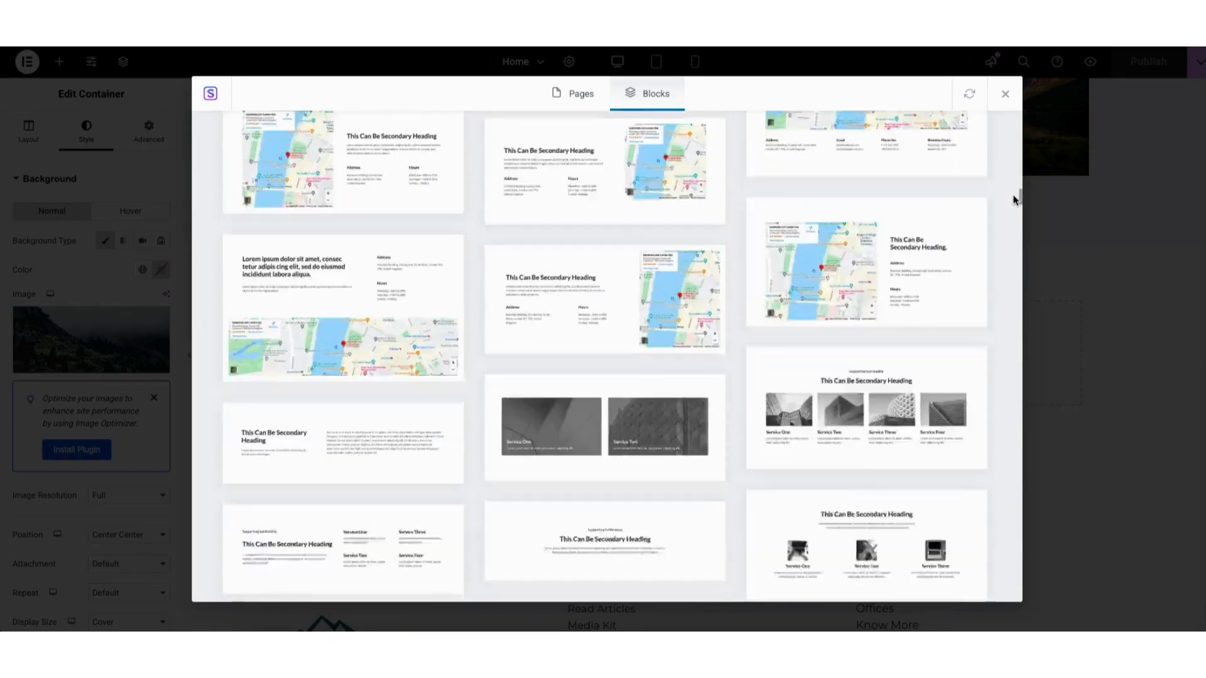
pyautogui.moveTo(1013, 199); pyautogui.dragTo(996, 87)
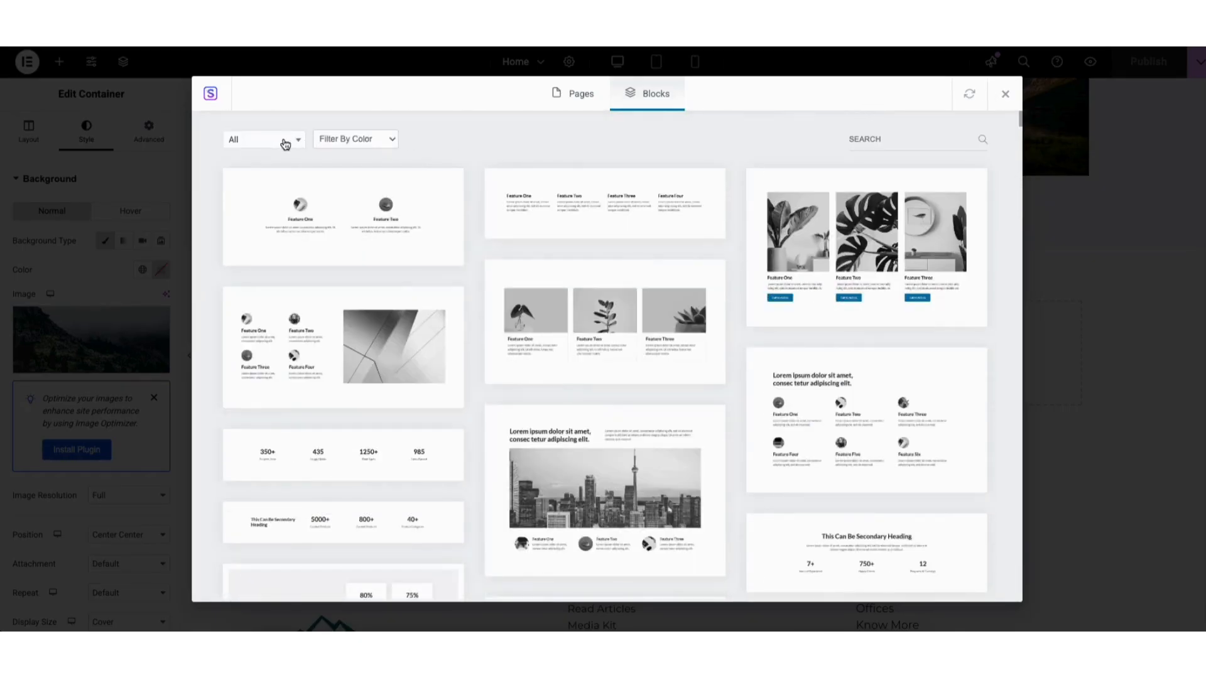
pyautogui.click(277, 140)
pyautogui.moveTo(302, 186); pyautogui.dragTo(312, 278)
pyautogui.click(547, 136)
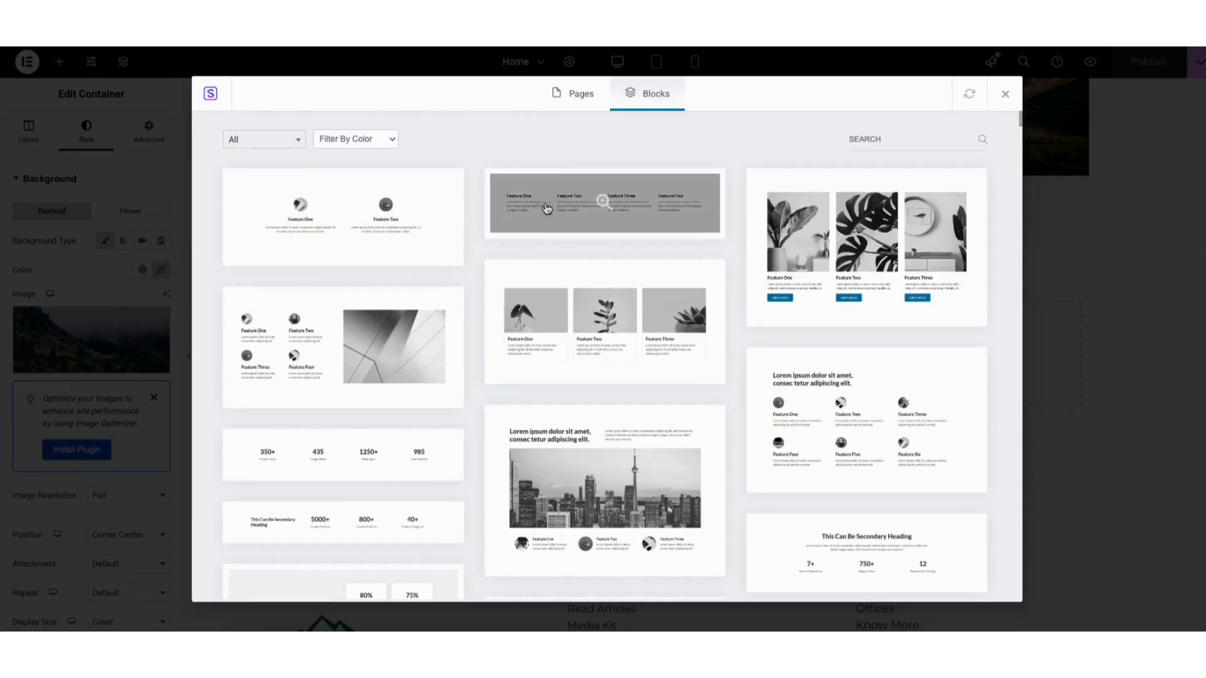
# Import the block with three plant-image cards titled Feature One, Feature Two and Feature Three
pyautogui.click(553, 334)
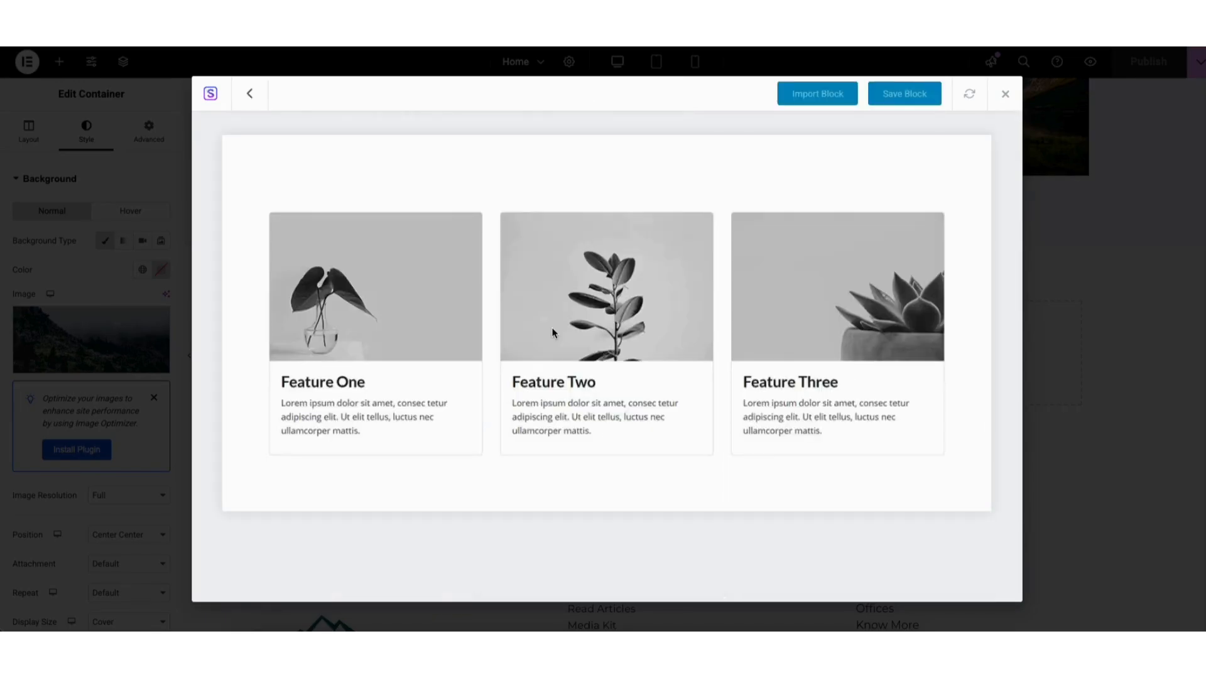
pyautogui.click(794, 94)
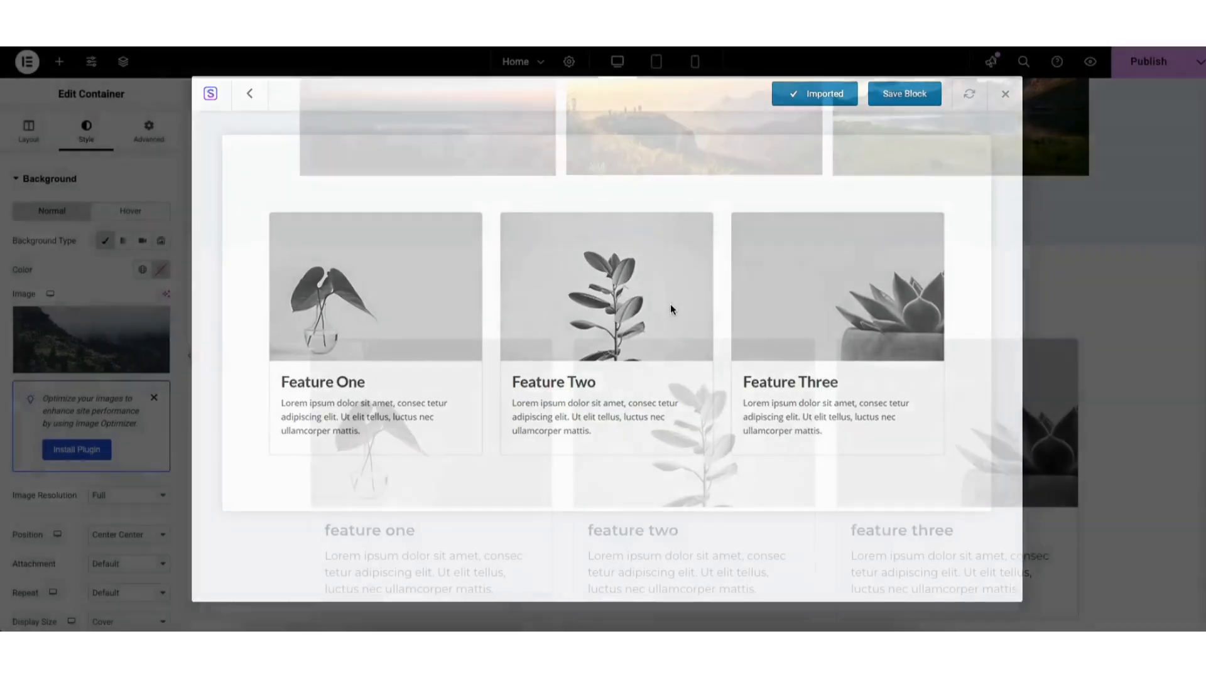
pyautogui.scroll(-2, 694, 355)
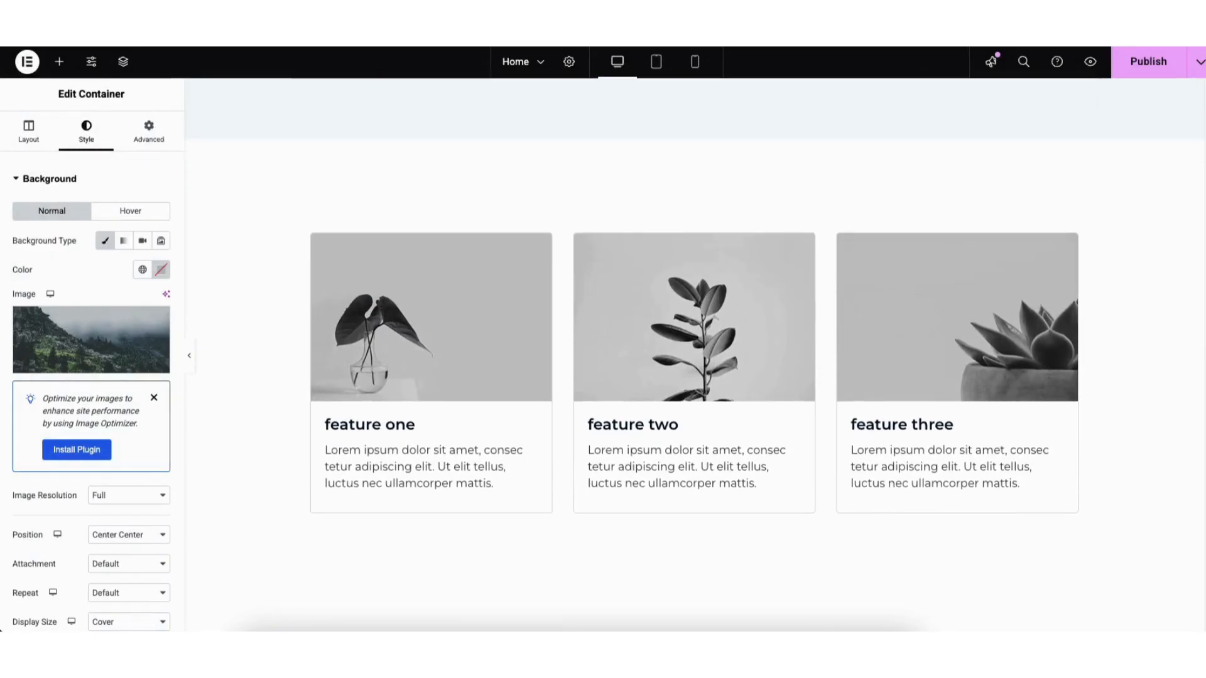
# Try other background colors for the imported features section and return it to white, #FFFFFF
pyautogui.rightClick(246, 185)
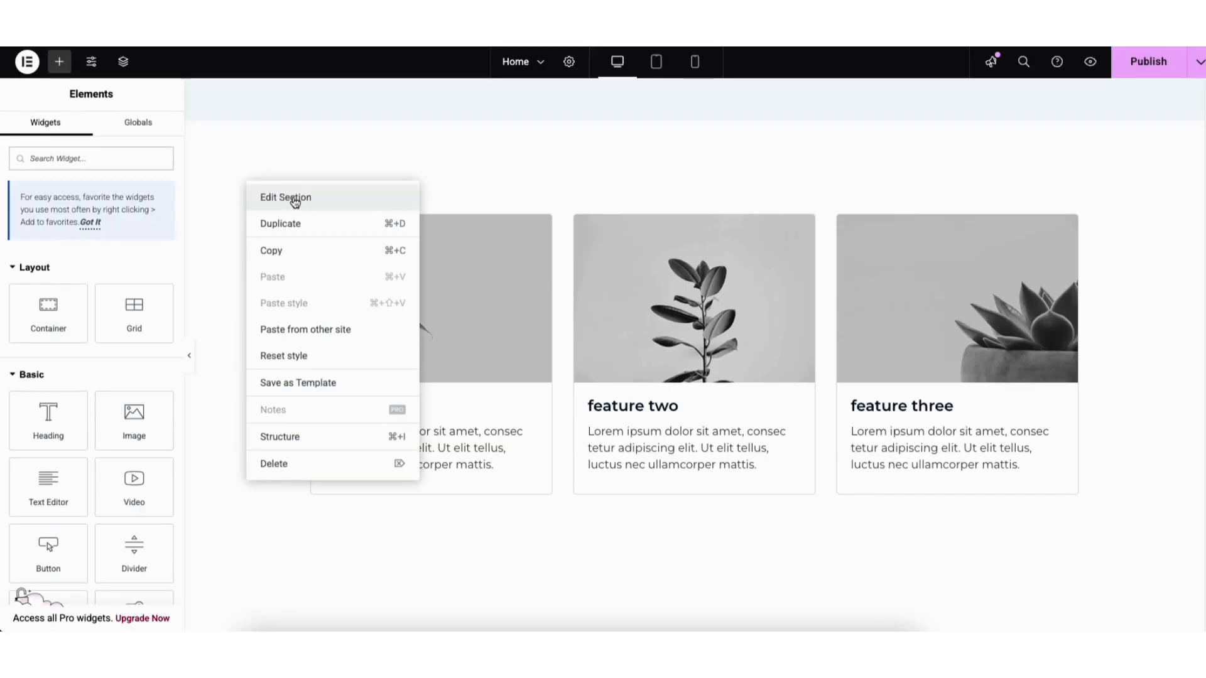
pyautogui.click(295, 199)
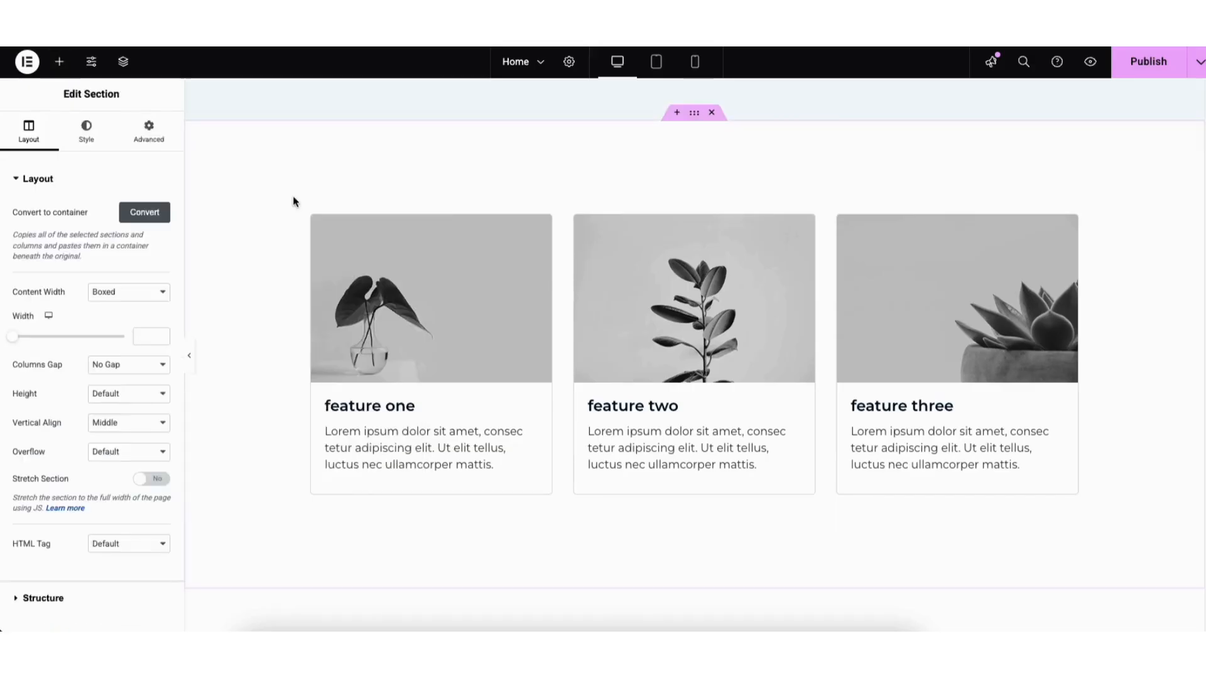
pyautogui.click(87, 133)
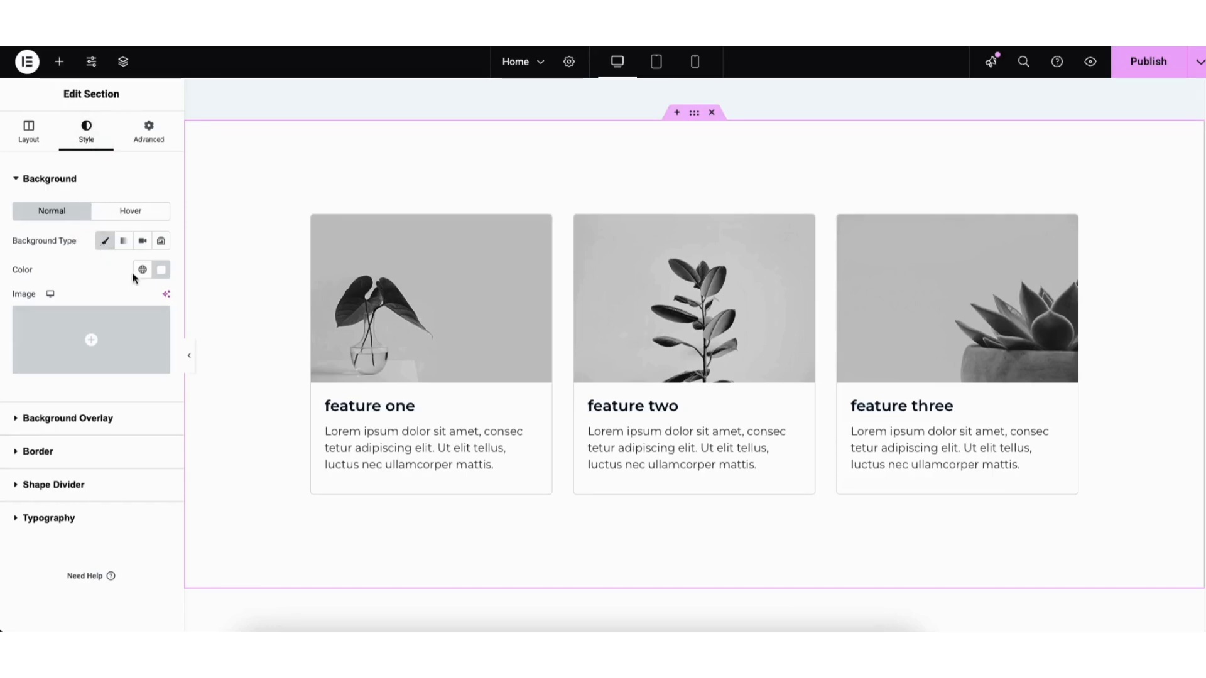
pyautogui.click(162, 272)
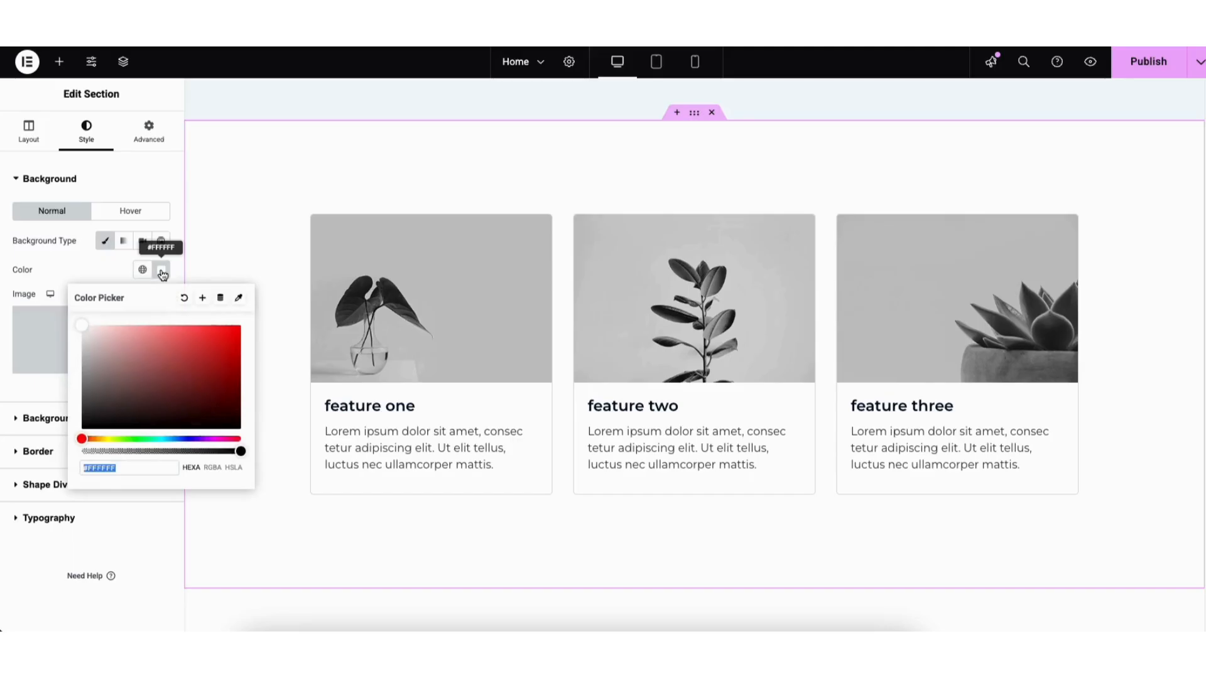
pyautogui.click(129, 336)
pyautogui.click(242, 331)
pyautogui.moveTo(242, 330)
pyautogui.mouseDown()
pyautogui.moveTo(238, 430)
pyautogui.moveTo(67, 322)
pyautogui.mouseUp()
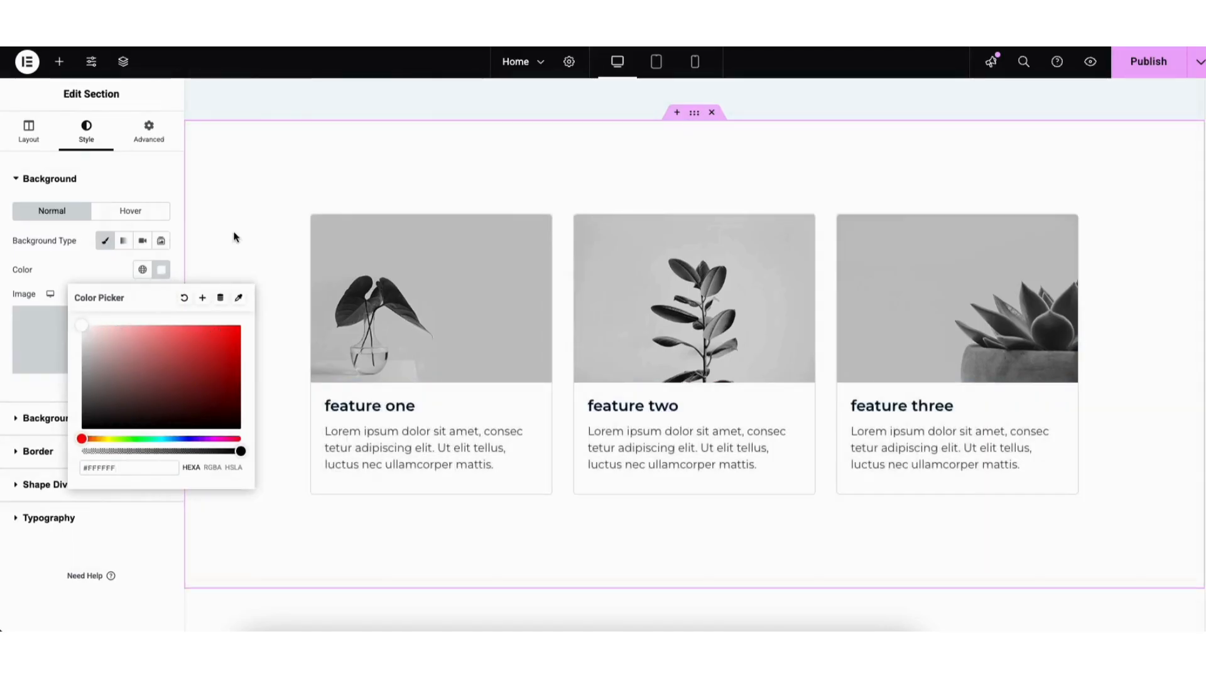
pyautogui.click(234, 207)
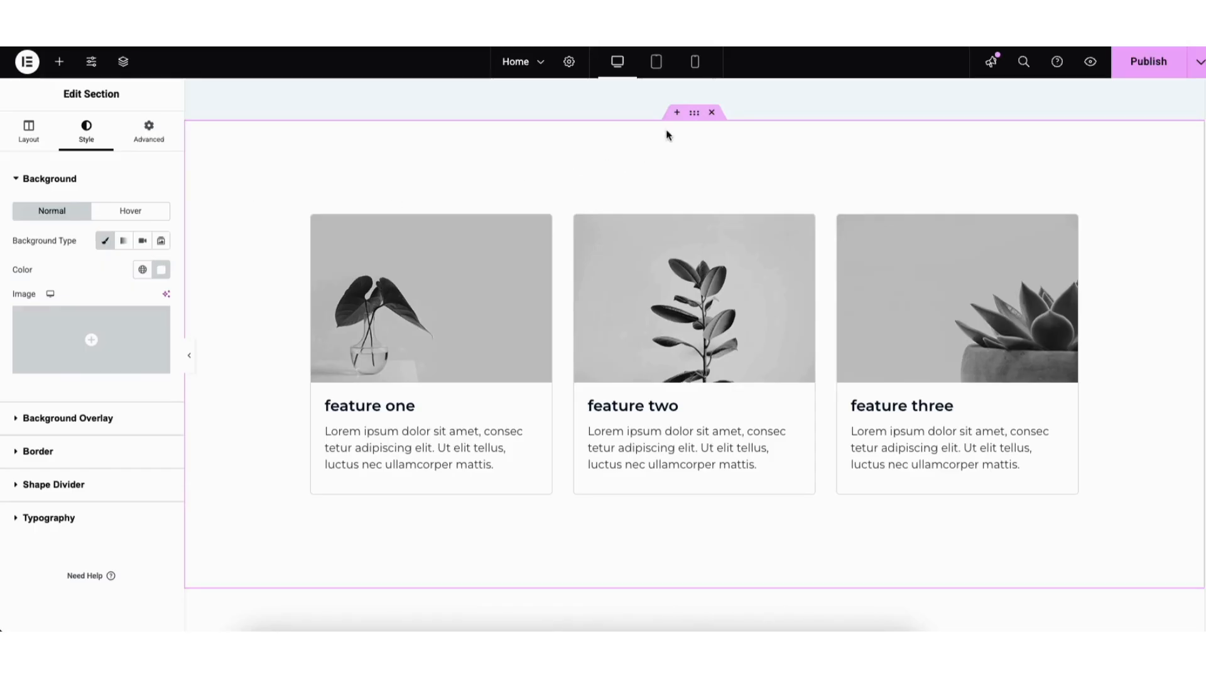
# Insert a Flexbox container above the features section, using the three-column structure with a wide middle column
pyautogui.click(677, 114)
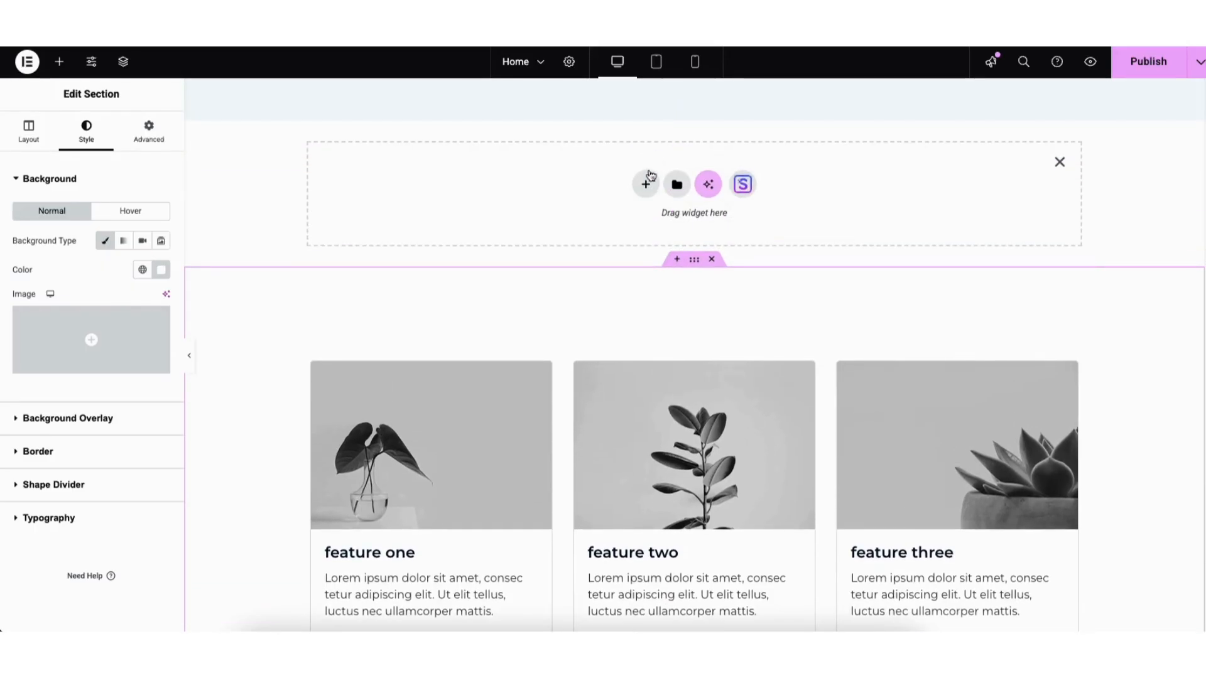
pyautogui.click(643, 185)
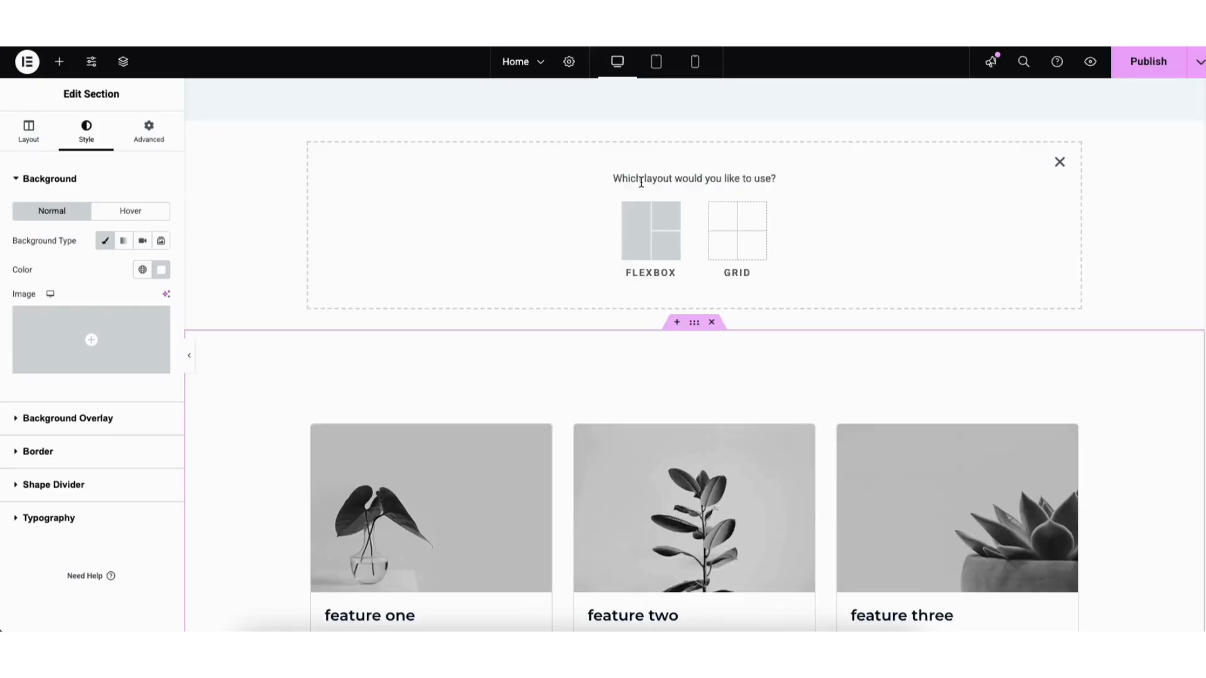
pyautogui.click(638, 231)
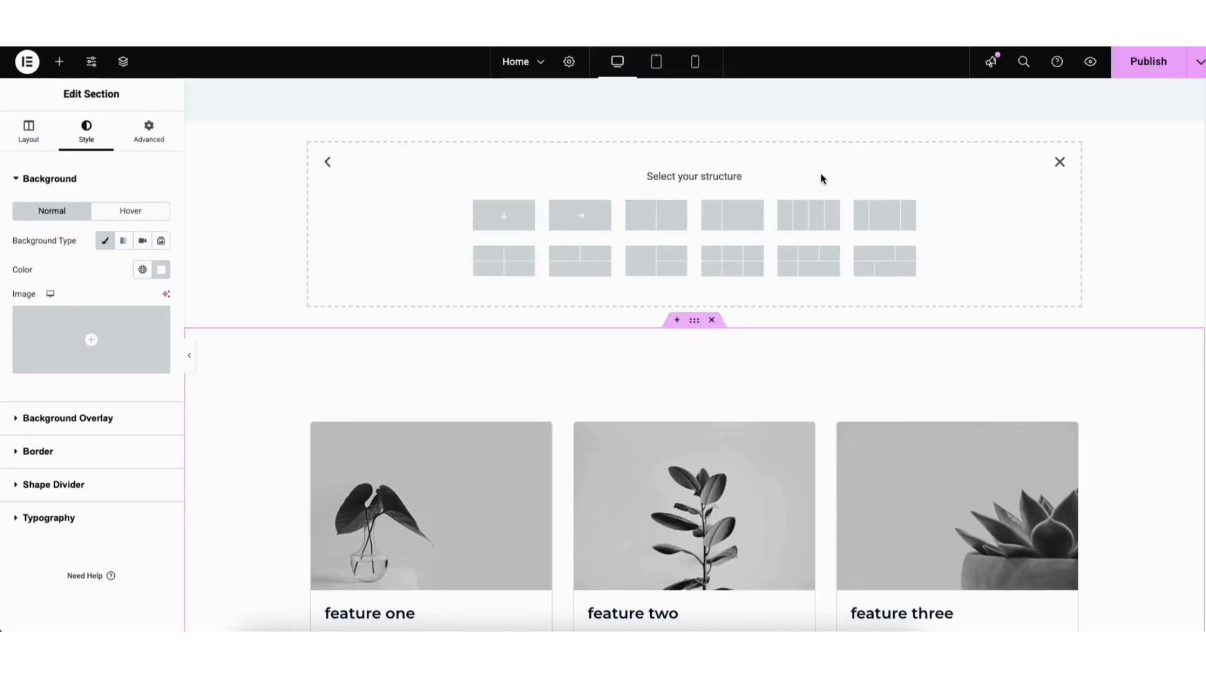
pyautogui.click(882, 222)
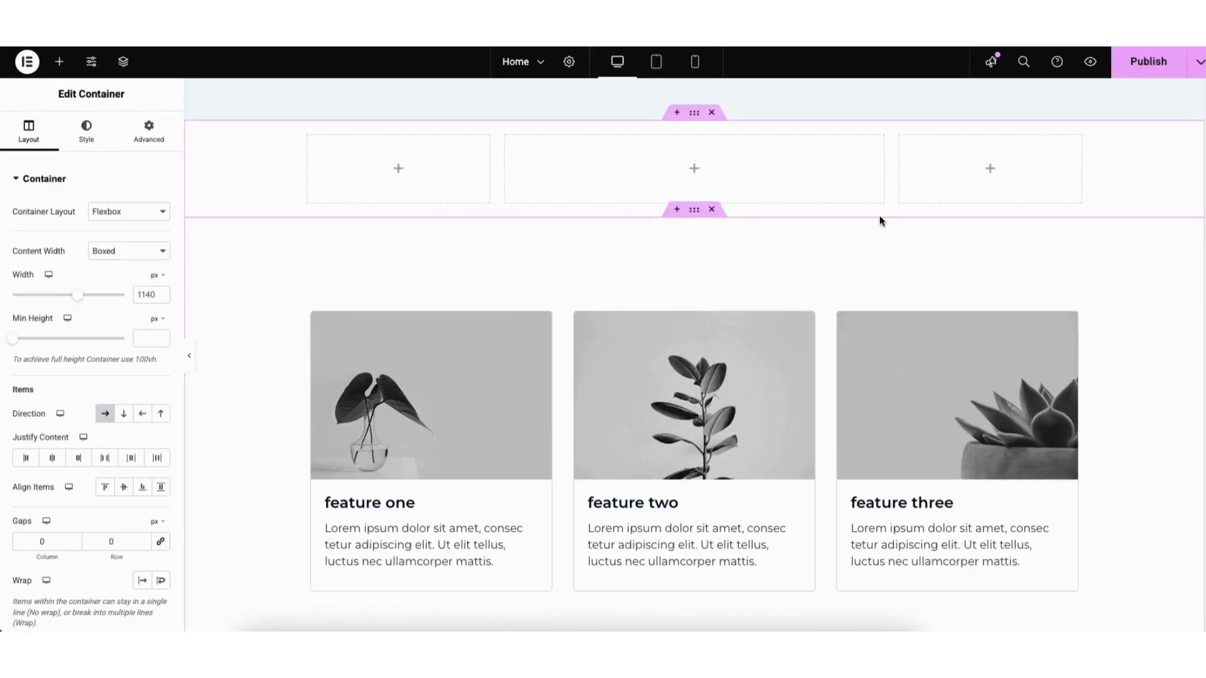
# Place a Heading widget in the wide middle column, and delete the whole three-column container above the features section
pyautogui.click(59, 62)
pyautogui.moveTo(50, 411); pyautogui.dragTo(665, 182)
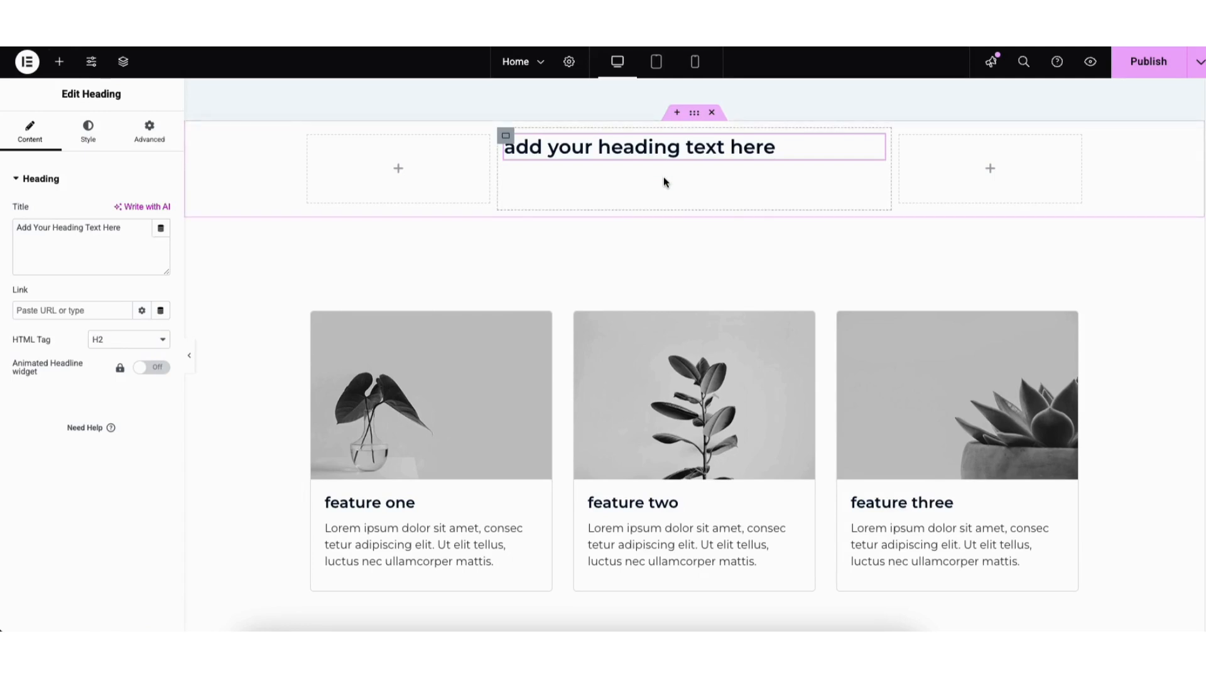
pyautogui.click(712, 113)
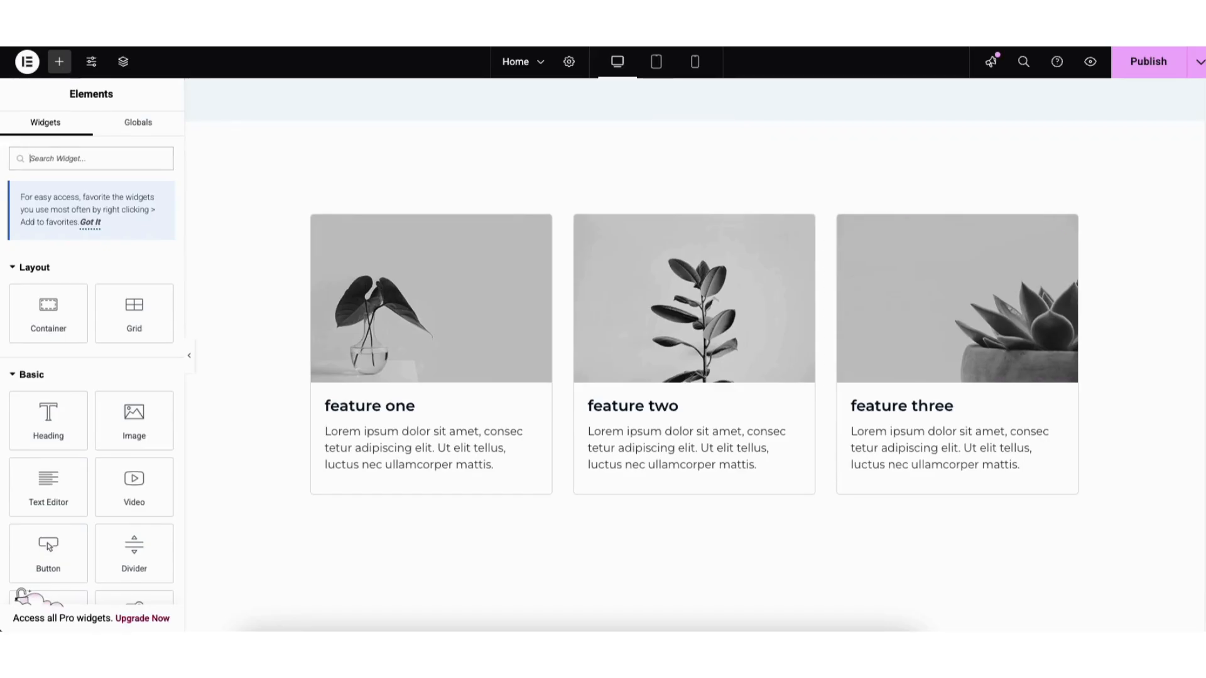
# View the page's additional saving options, including Save Draft and Save as Template, and close them without choosing one
pyautogui.scroll(1, 694, 251)
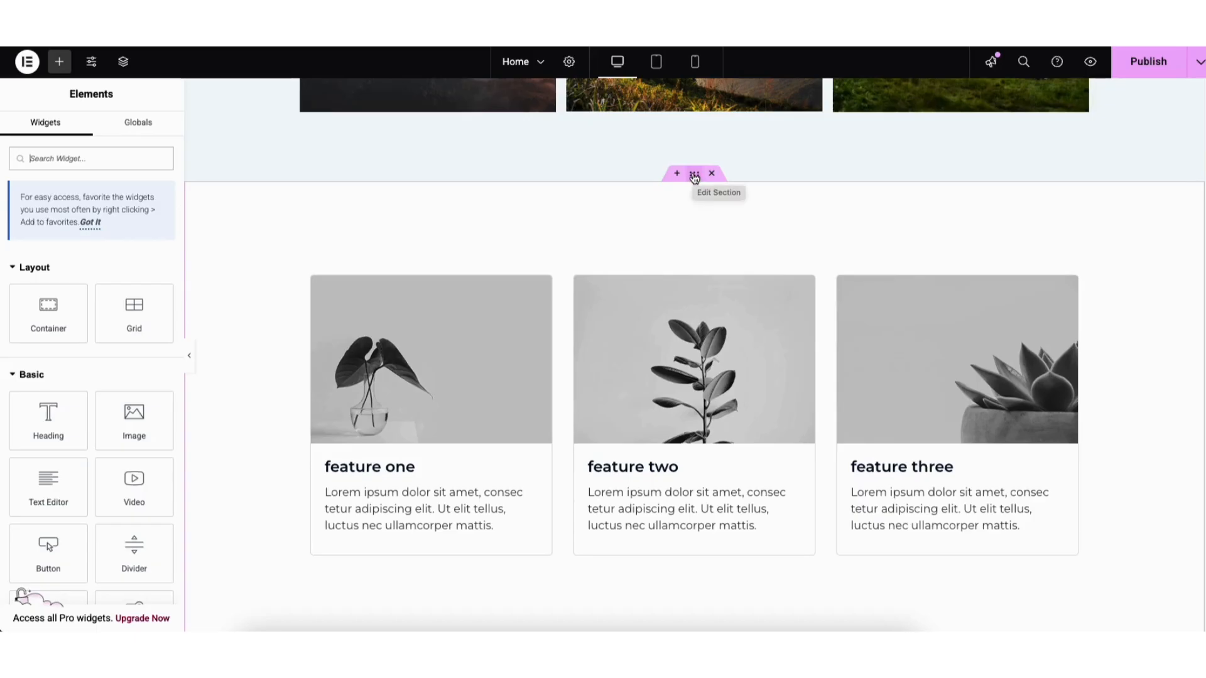
pyautogui.moveTo(695, 181); pyautogui.dragTo(619, 163)
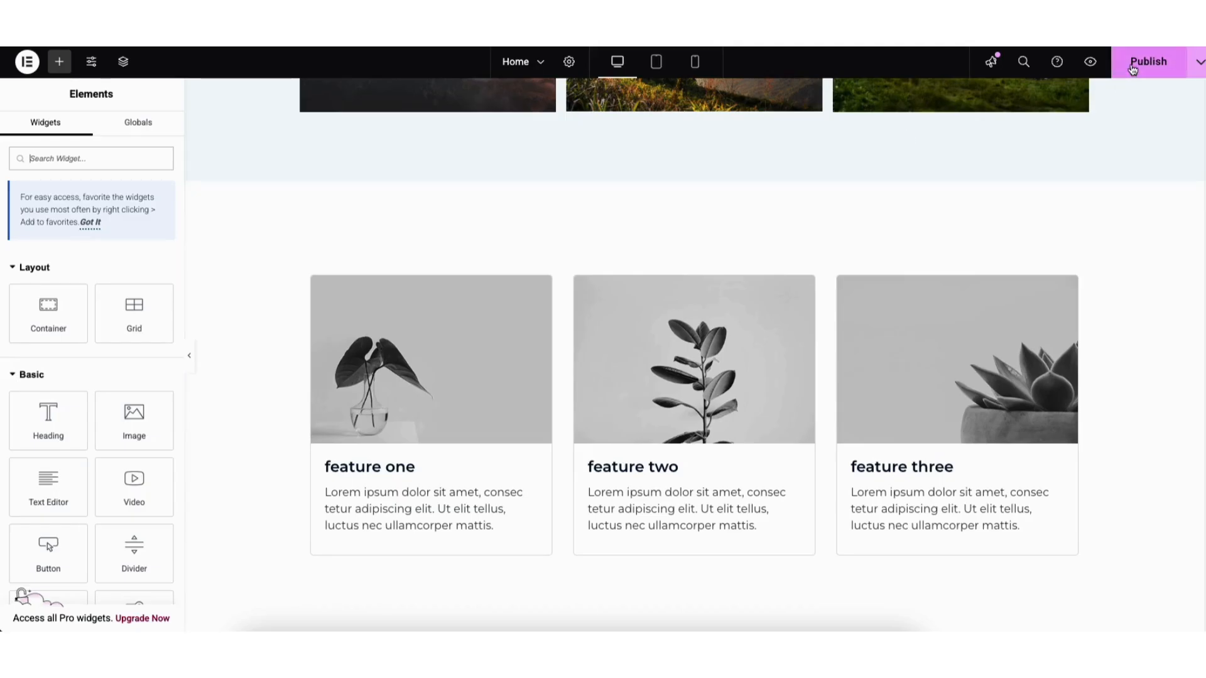
pyautogui.click(1200, 66)
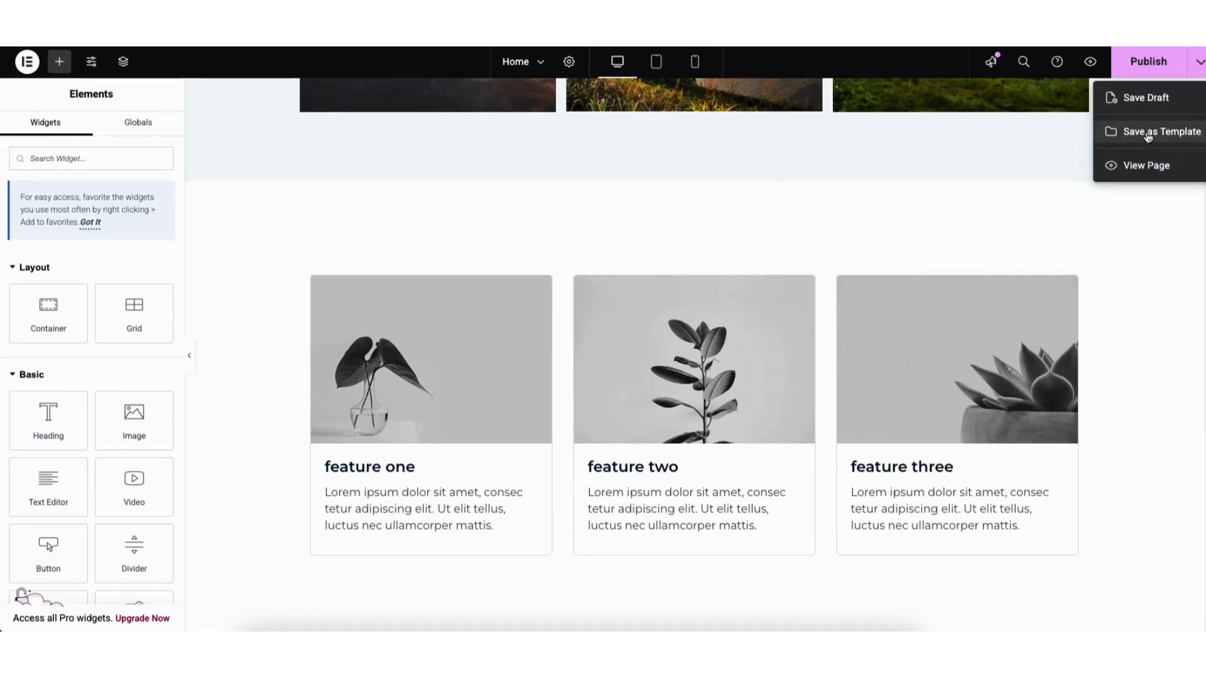
pyautogui.click(1075, 143)
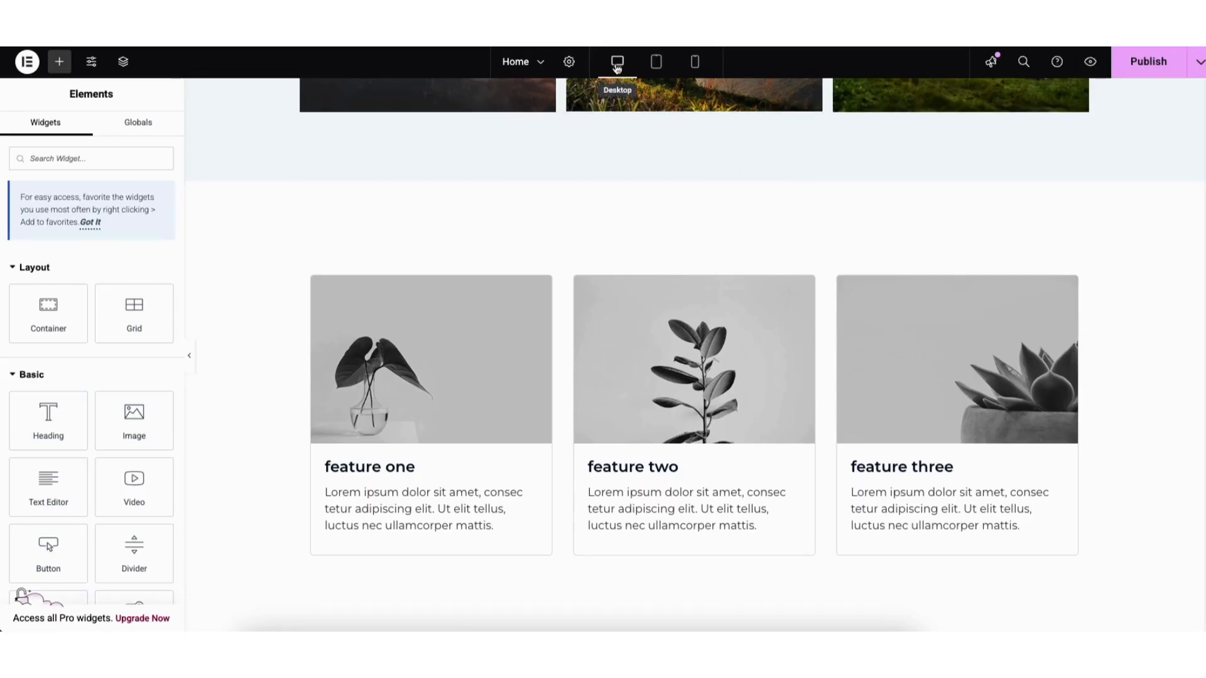
# Preview the home page in the tablet and mobile layouts and return to the desktop layout
pyautogui.click(657, 61)
pyautogui.moveTo(963, 502); pyautogui.dragTo(962, 120)
pyautogui.click(694, 62)
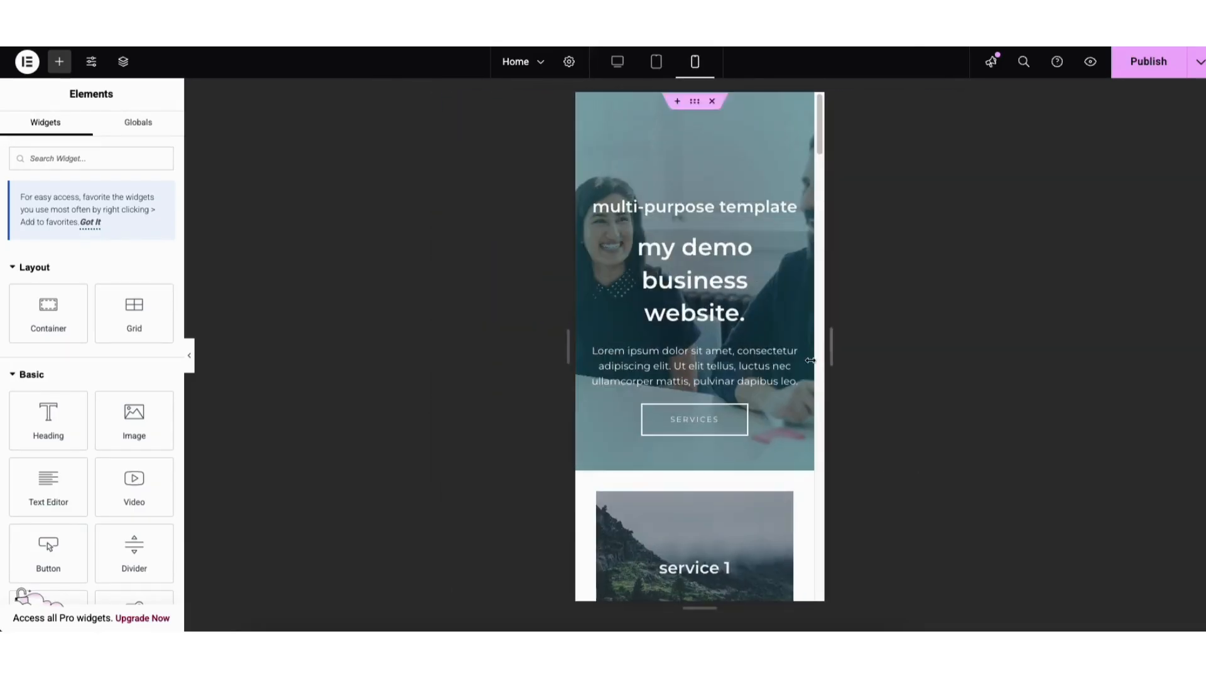
pyautogui.moveTo(818, 104)
pyautogui.mouseDown()
pyautogui.moveTo(828, 225)
pyautogui.moveTo(820, 95)
pyautogui.mouseUp()
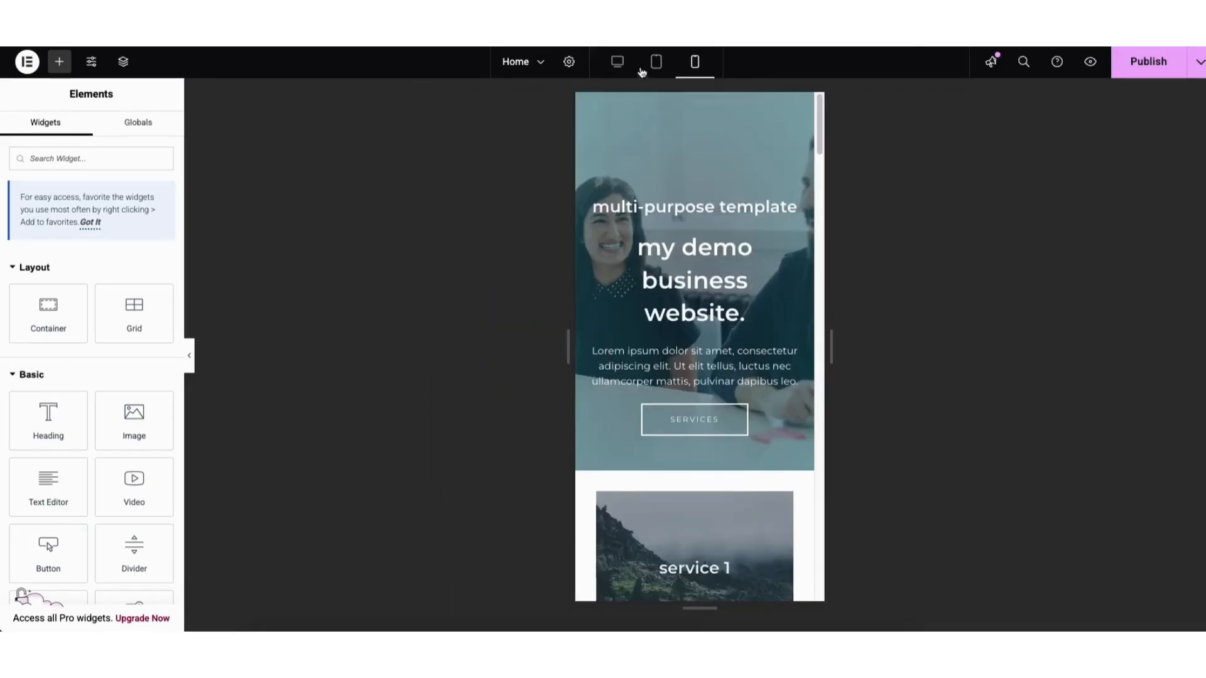
pyautogui.click(617, 61)
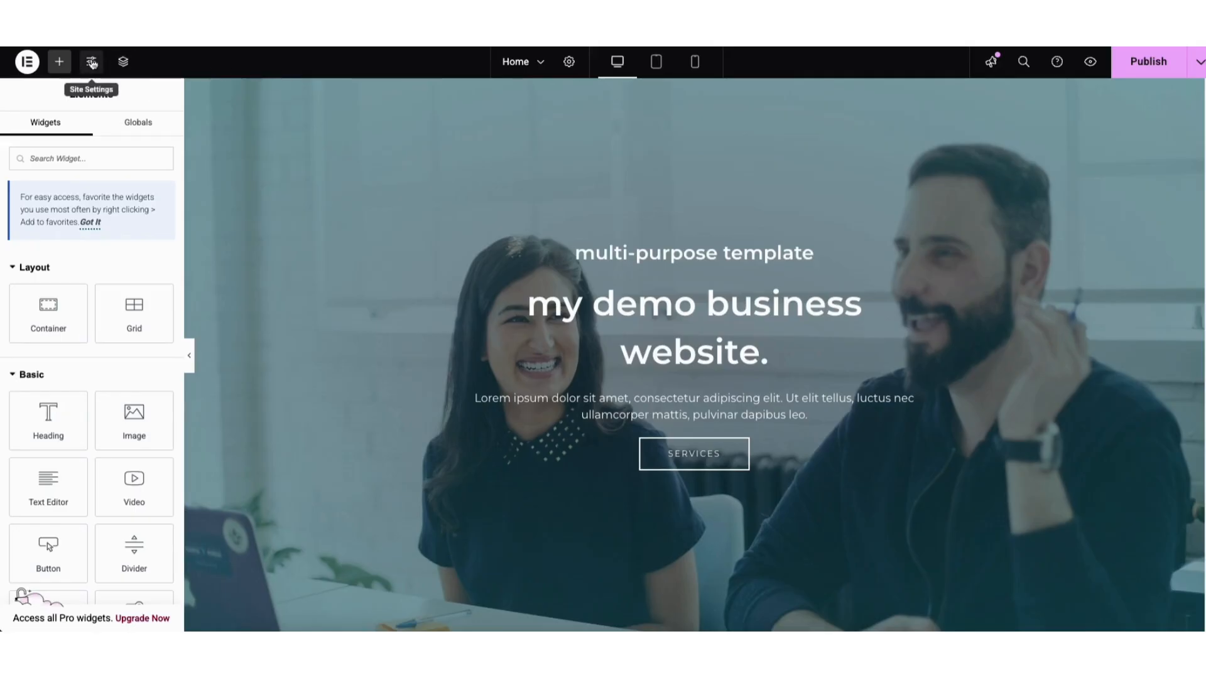
# Look over the Site Settings categories, and view the page's revision history
pyautogui.click(92, 62)
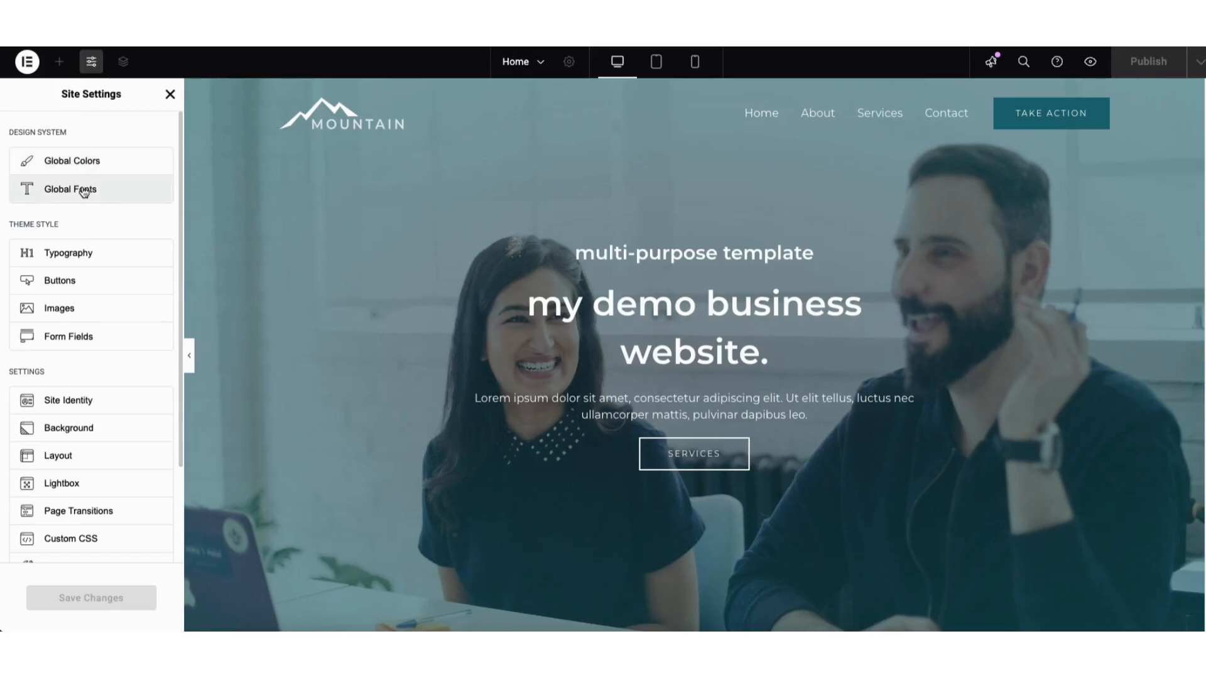
pyautogui.click(169, 94)
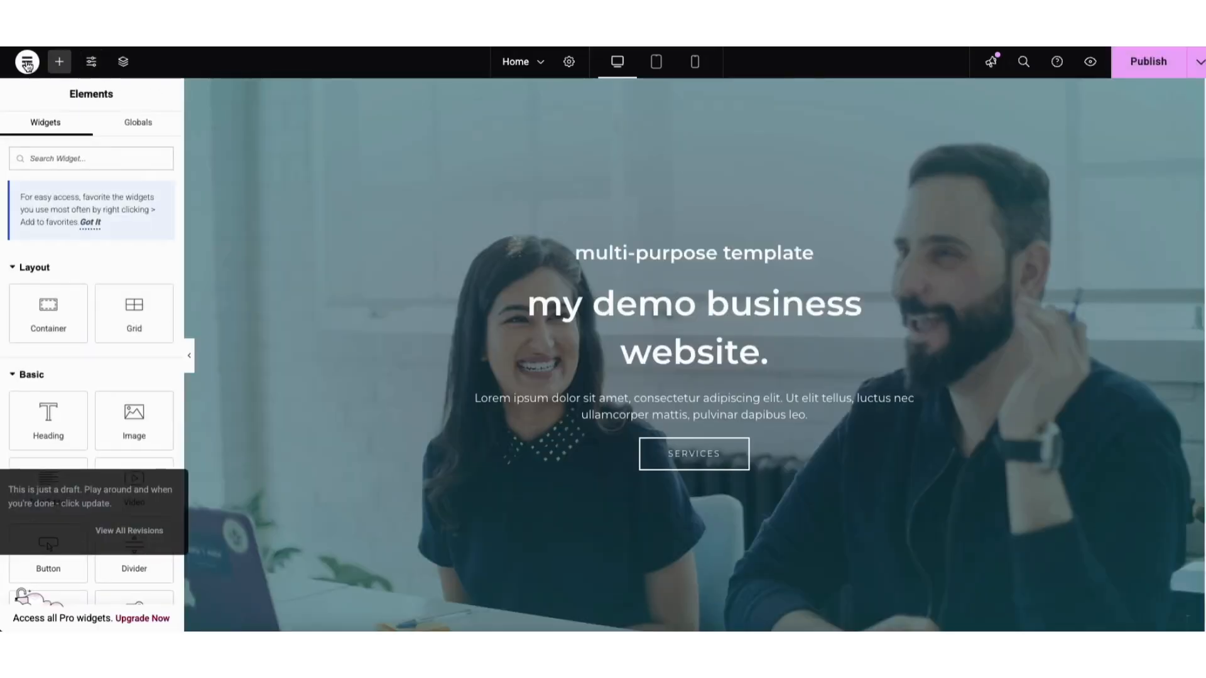
pyautogui.click(27, 63)
pyautogui.click(57, 119)
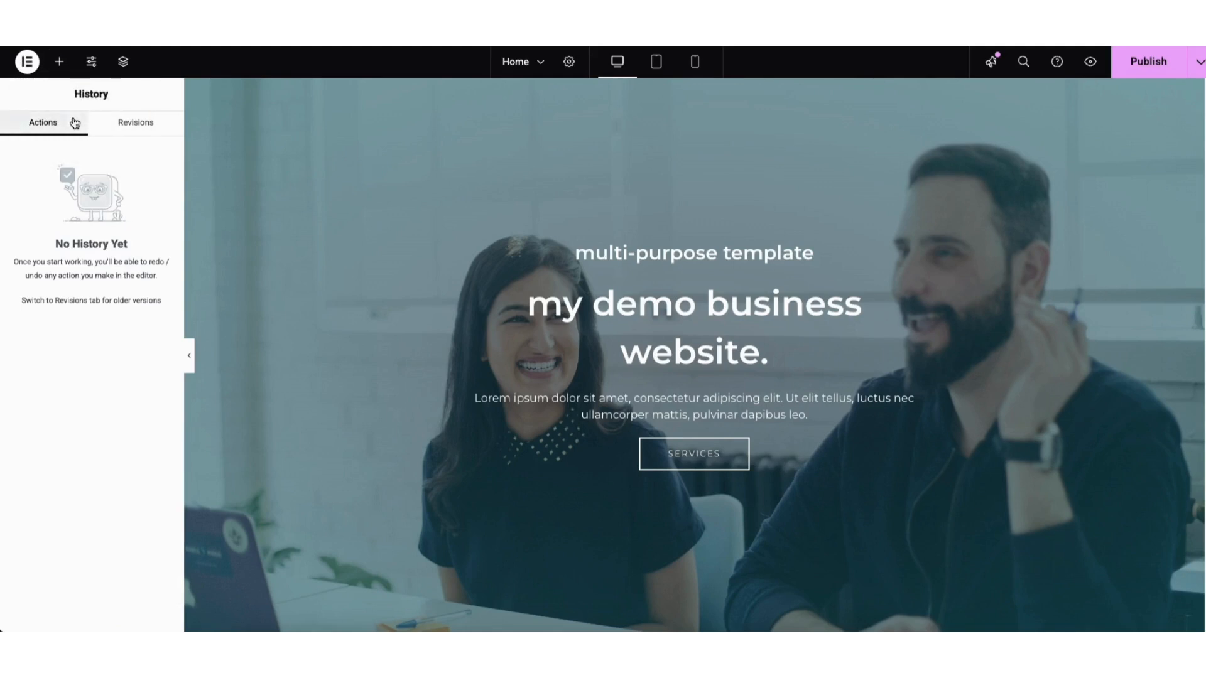
pyautogui.click(136, 123)
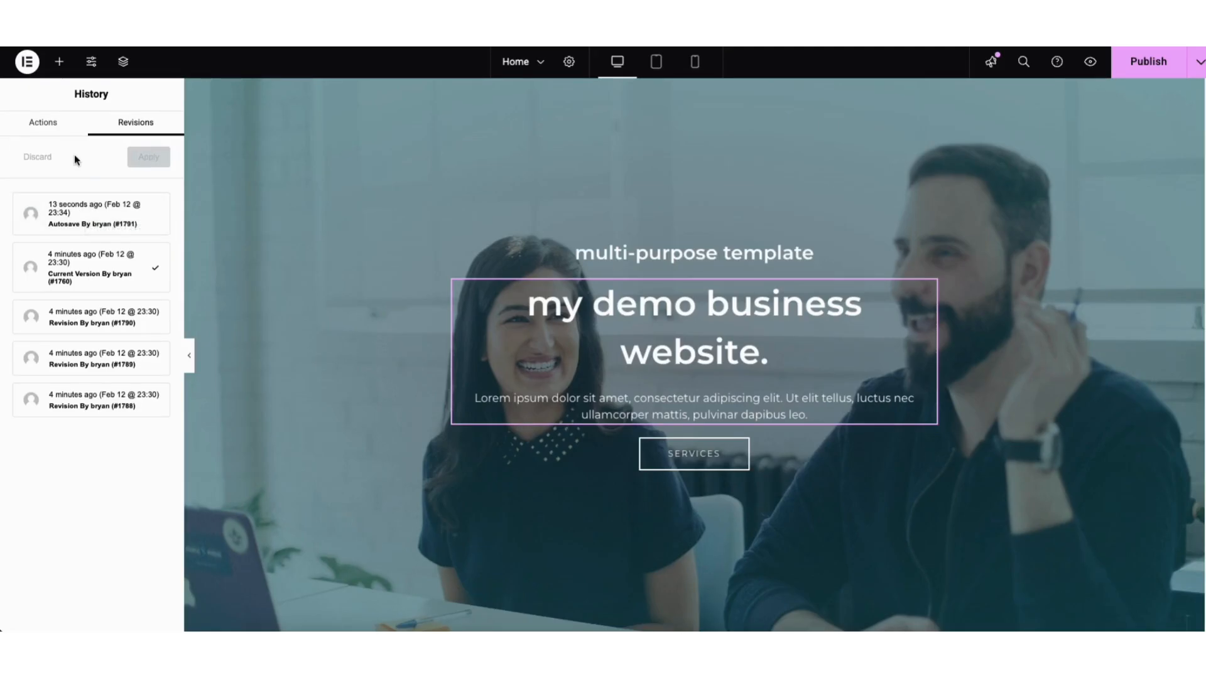
# Exit the page builder to WordPress and open the list of all pages
pyautogui.click(26, 63)
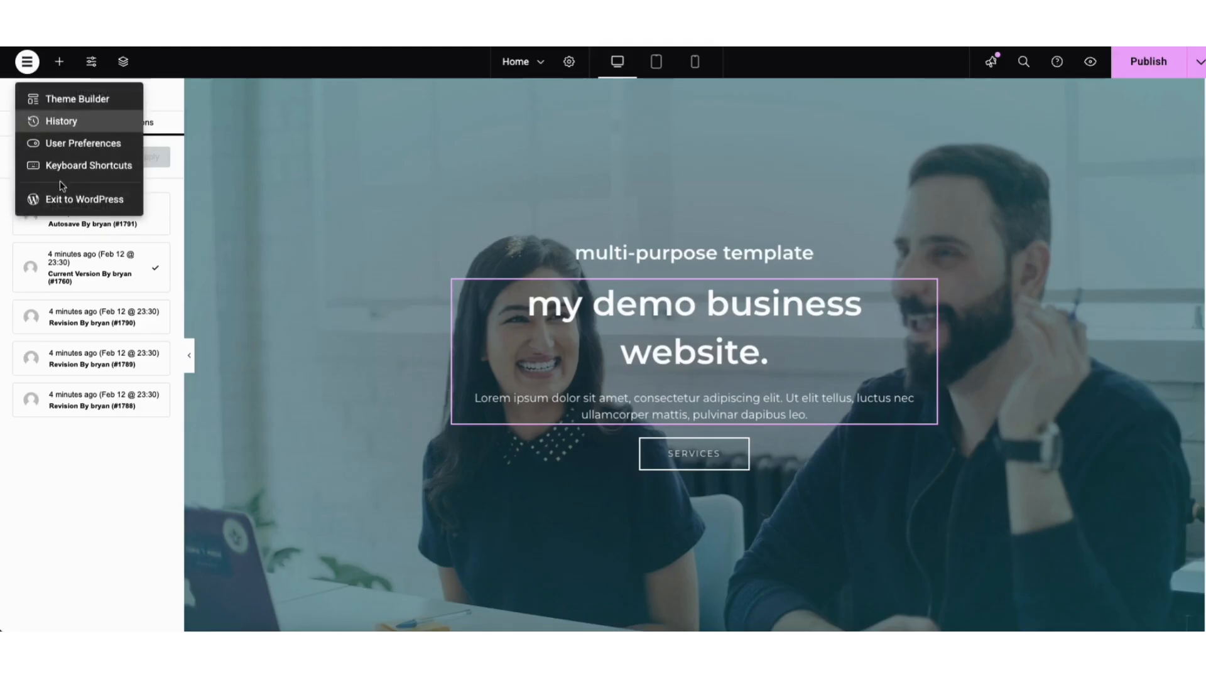
pyautogui.click(63, 201)
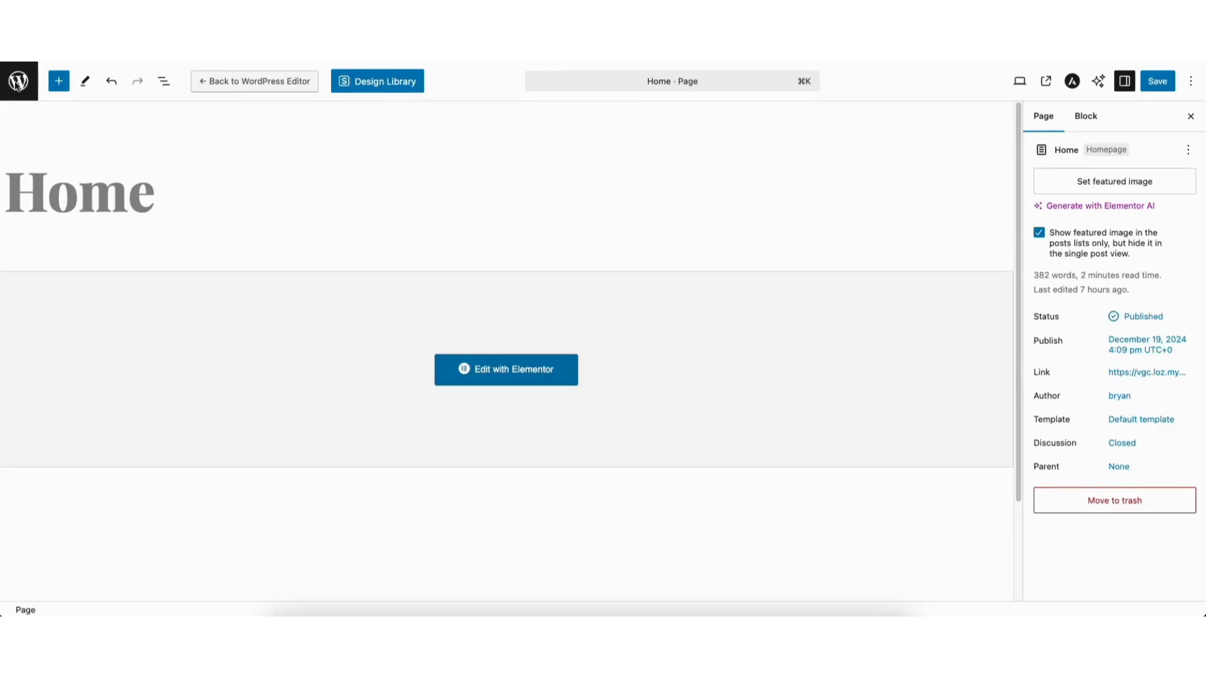
pyautogui.click(18, 82)
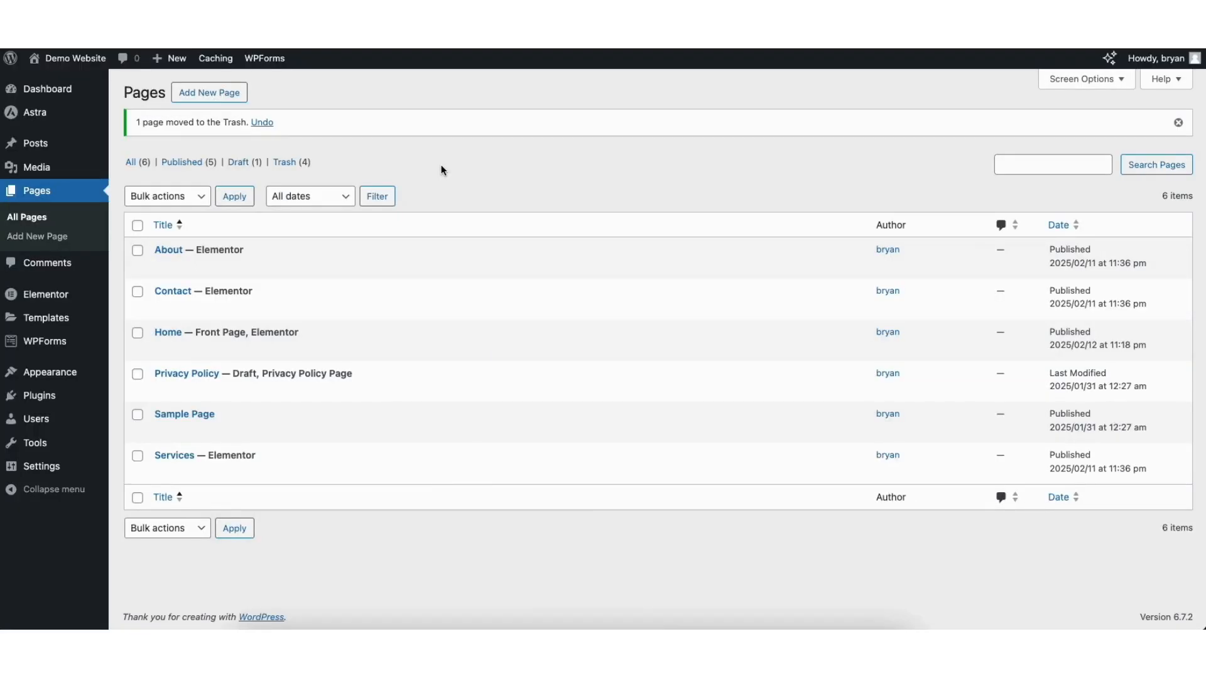
pyautogui.click(27, 219)
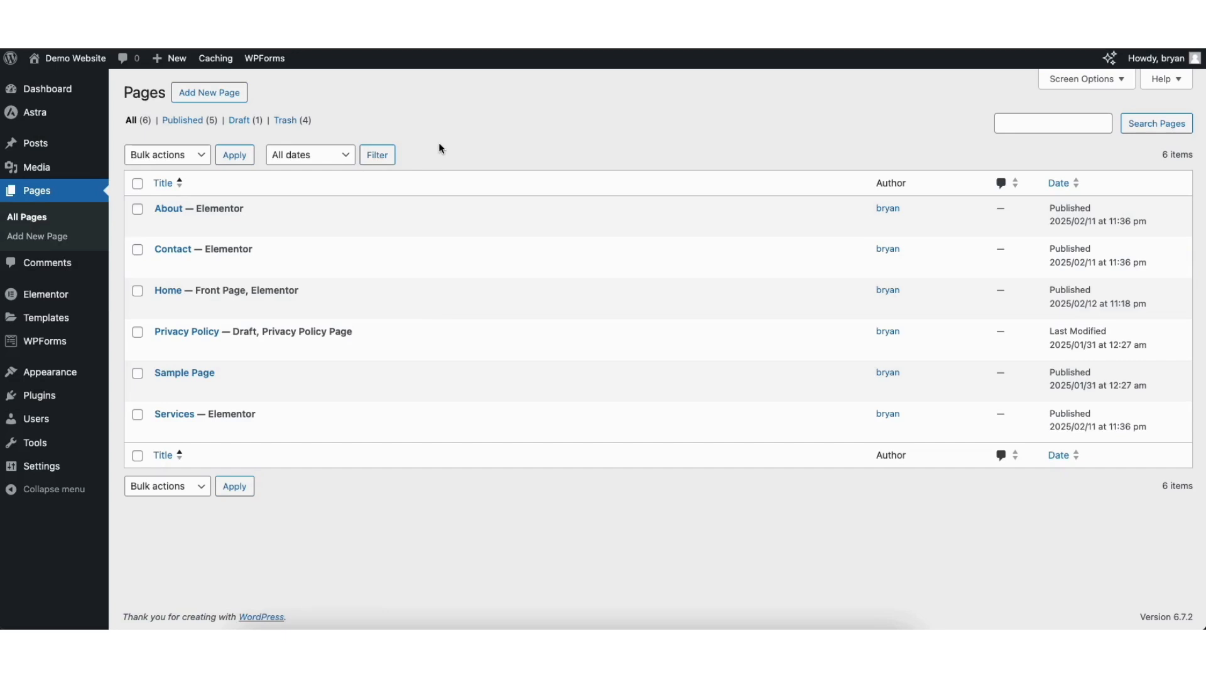
# View the Media Library and the list of all posts
pyautogui.moveTo(35, 169)
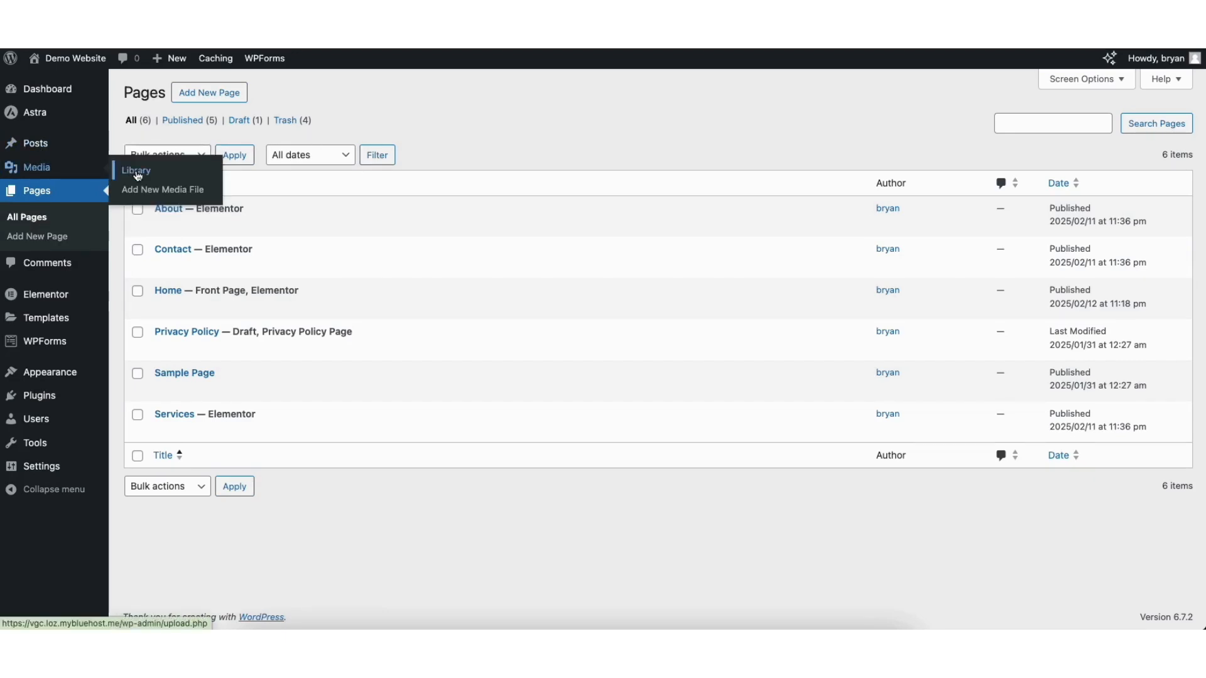
pyautogui.click(137, 174)
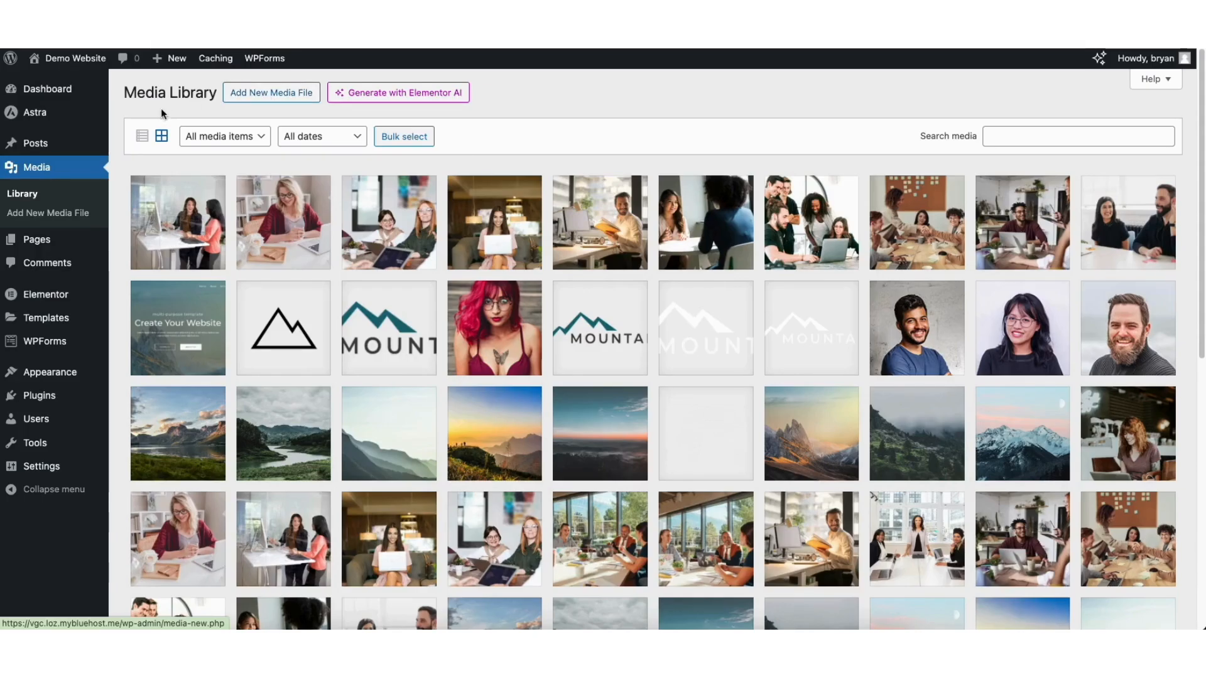
pyautogui.moveTo(38, 148)
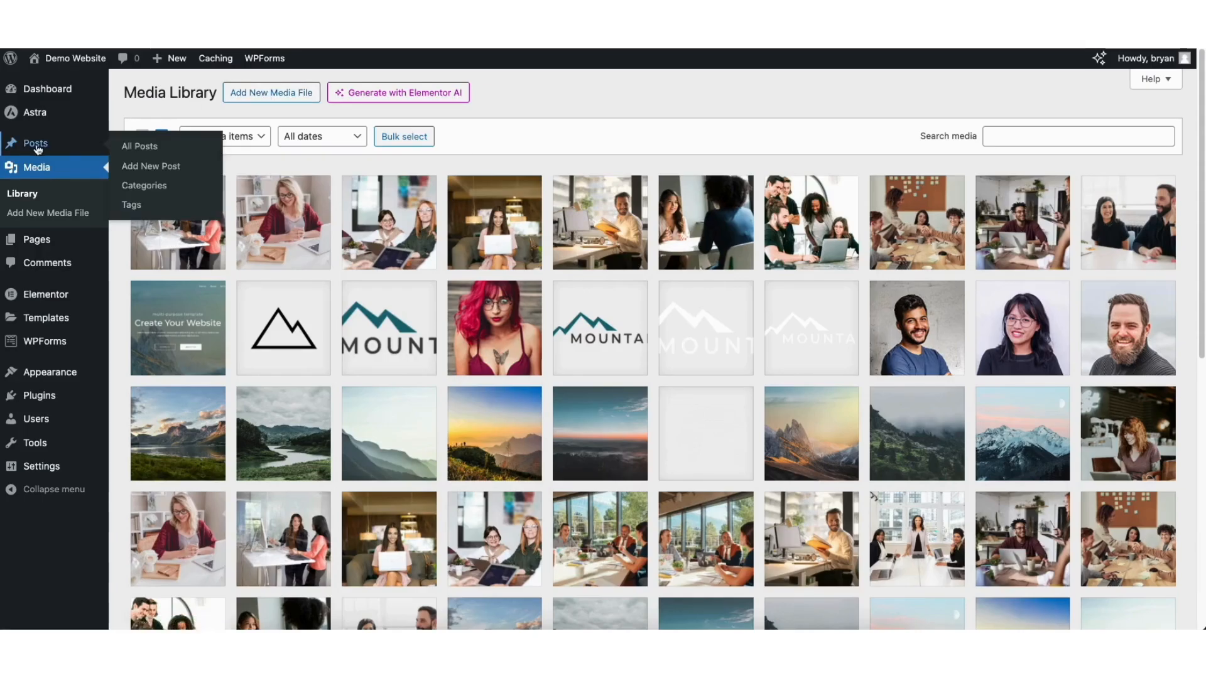
pyautogui.click(144, 150)
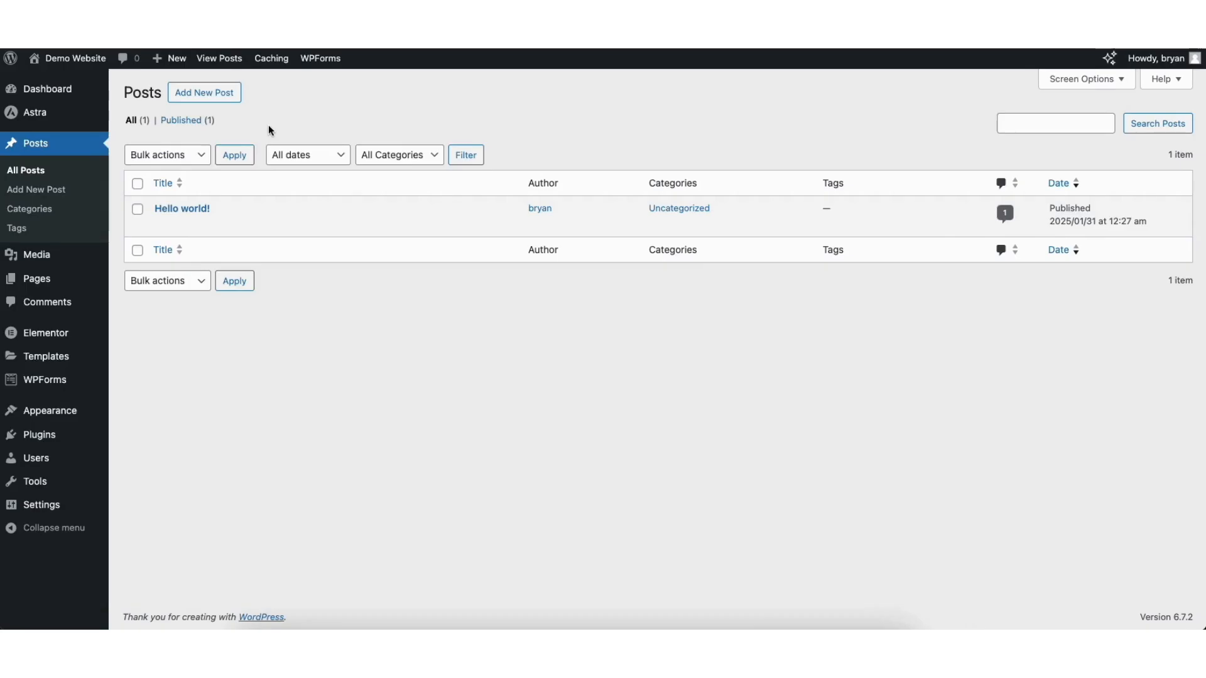
# Look over the moderation options on the Comments page, and view the page for adding new plugins
pyautogui.click(49, 304)
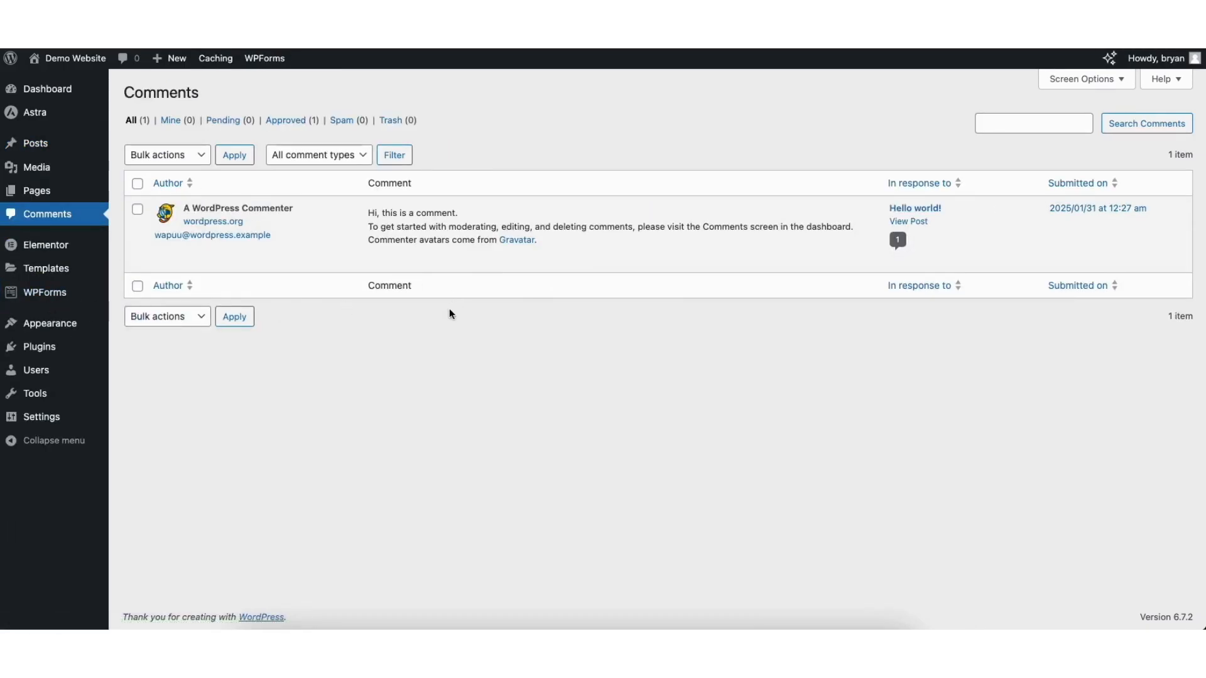
pyautogui.moveTo(431, 262)
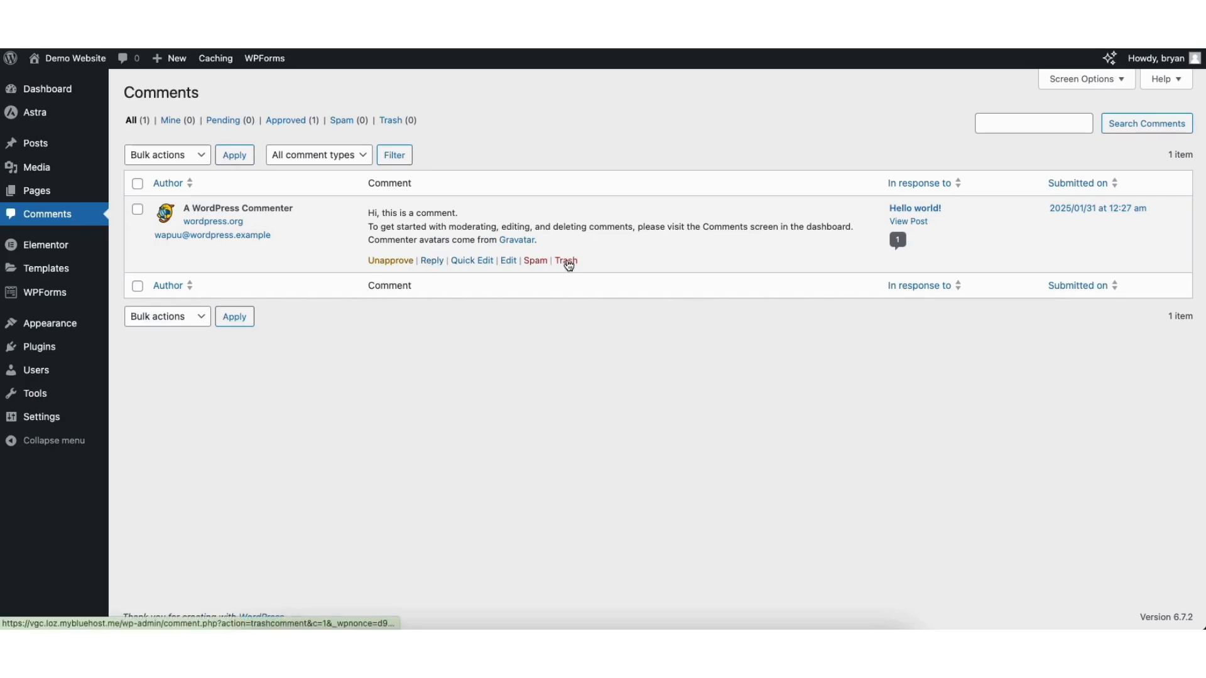
pyautogui.moveTo(40, 353)
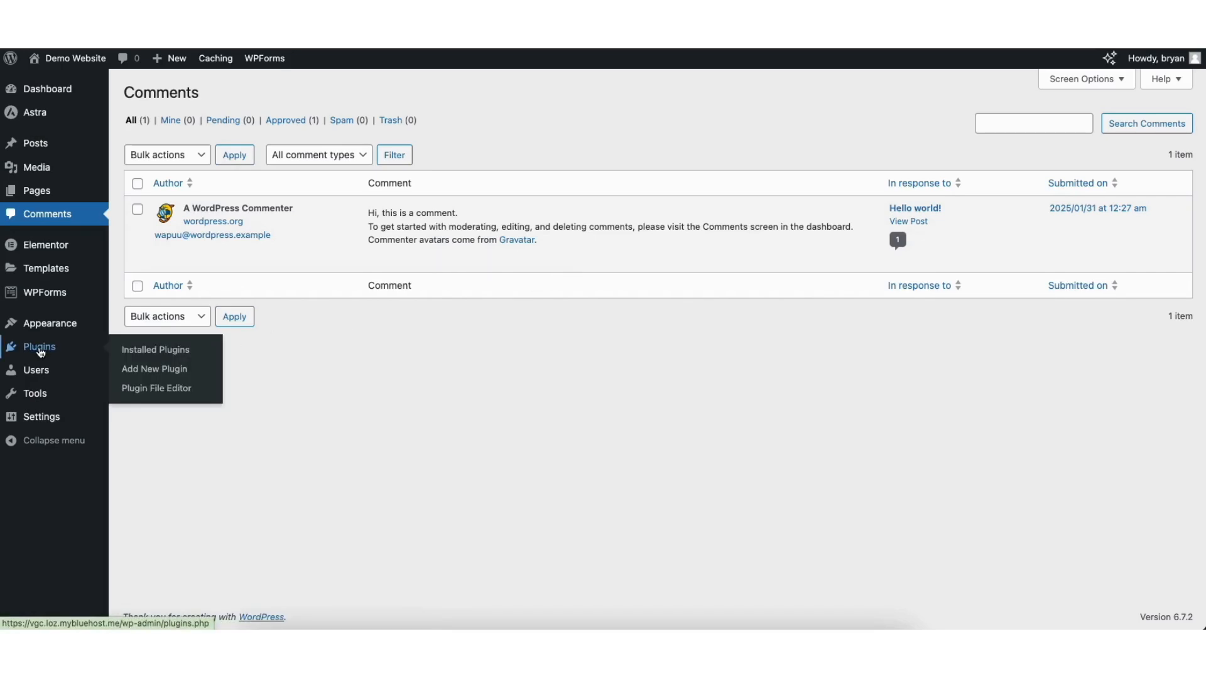
pyautogui.click(150, 370)
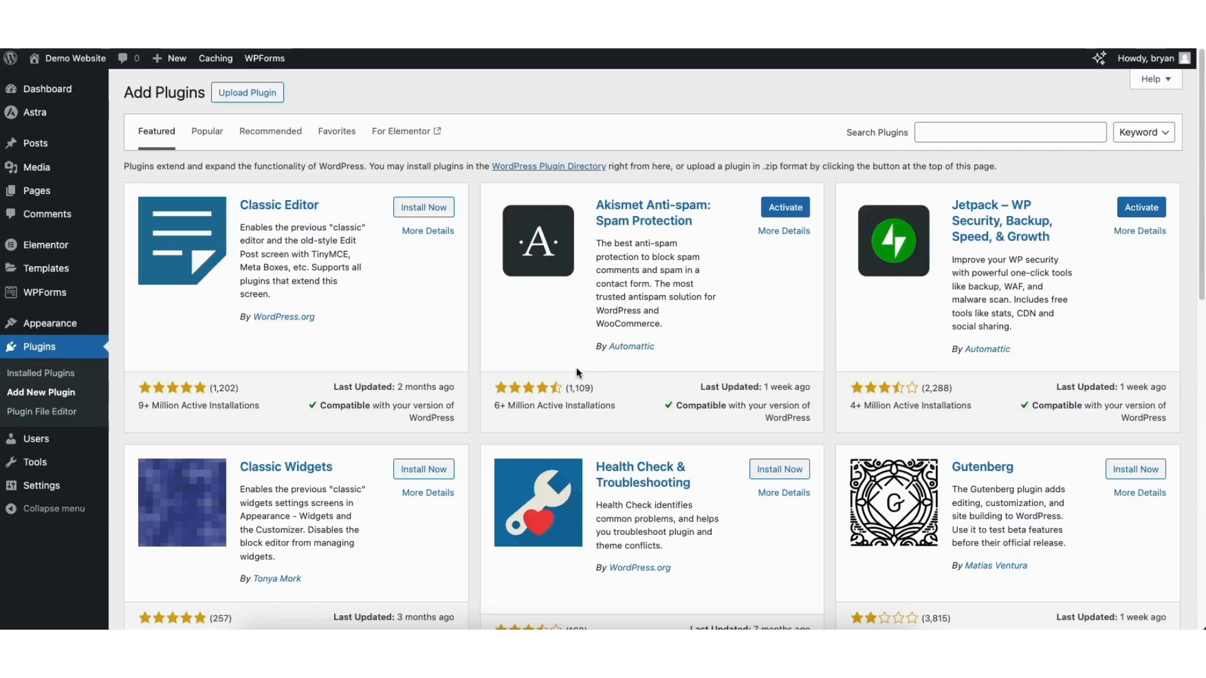
# Open the site's menu editor and load Navigation (Primary Menu) for editing
pyautogui.moveTo(45, 330)
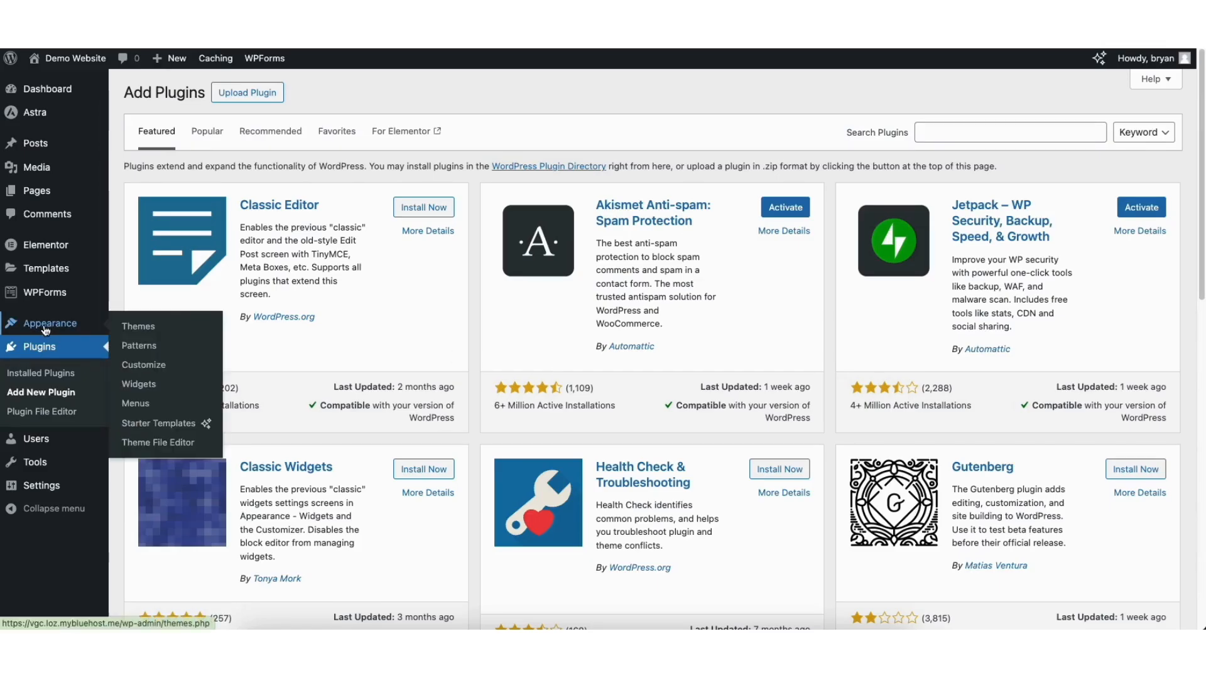
pyautogui.click(135, 408)
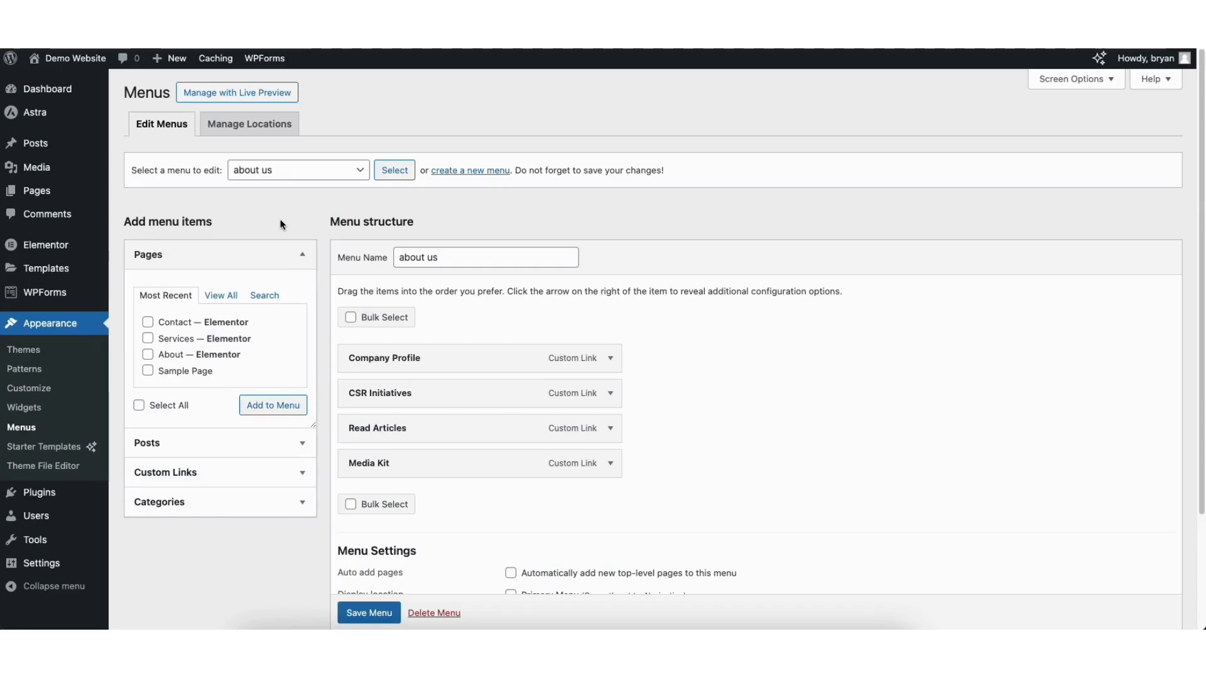
pyautogui.click(284, 174)
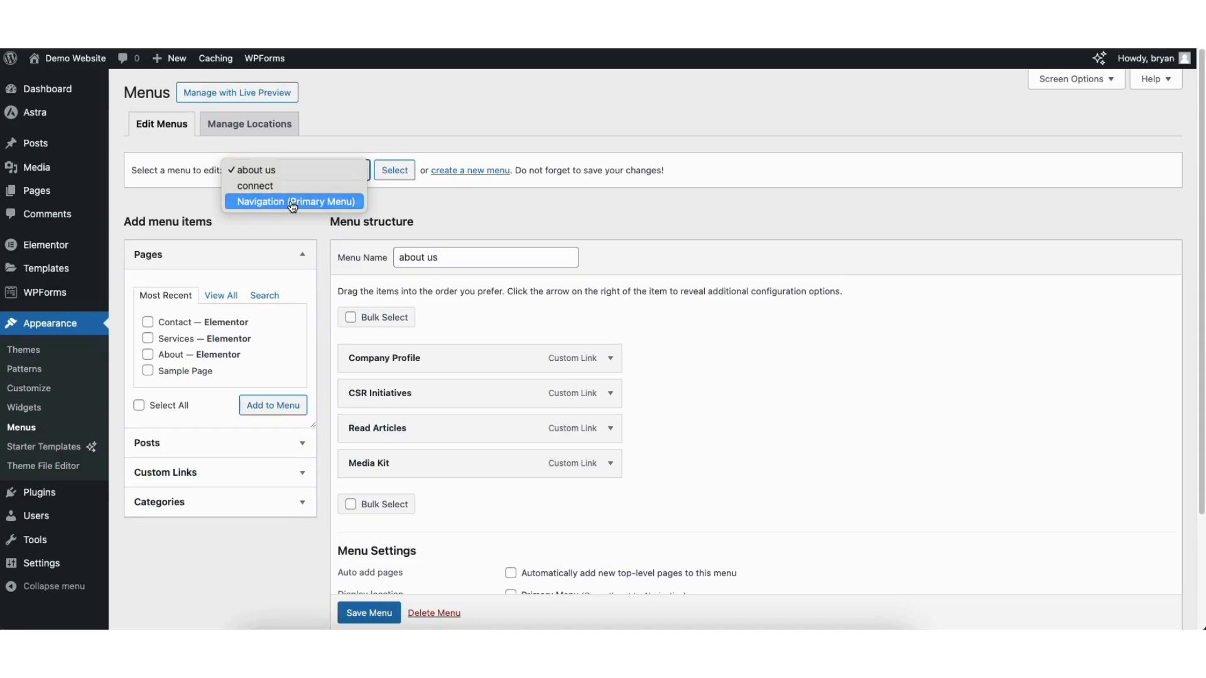
pyautogui.click(291, 202)
pyautogui.click(390, 178)
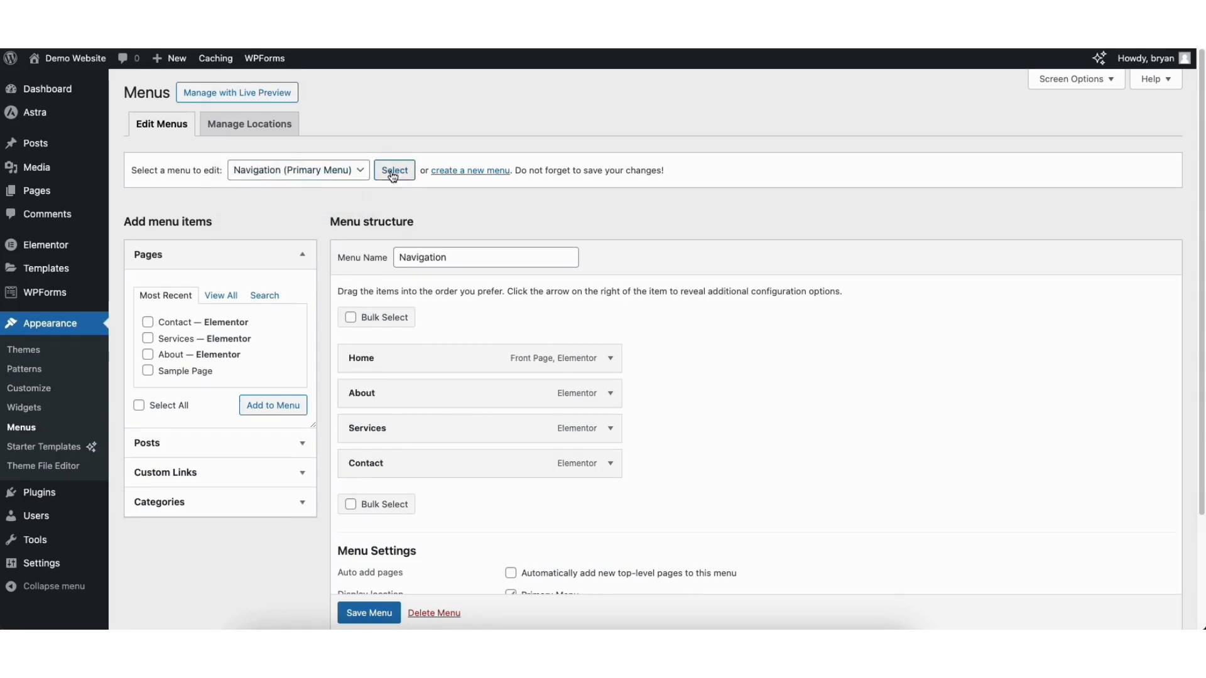
# Add Sample Page to the Navigation menu and place it between Services and Contact
pyautogui.click(148, 370)
pyautogui.click(255, 407)
pyautogui.moveTo(365, 500); pyautogui.dragTo(356, 461)
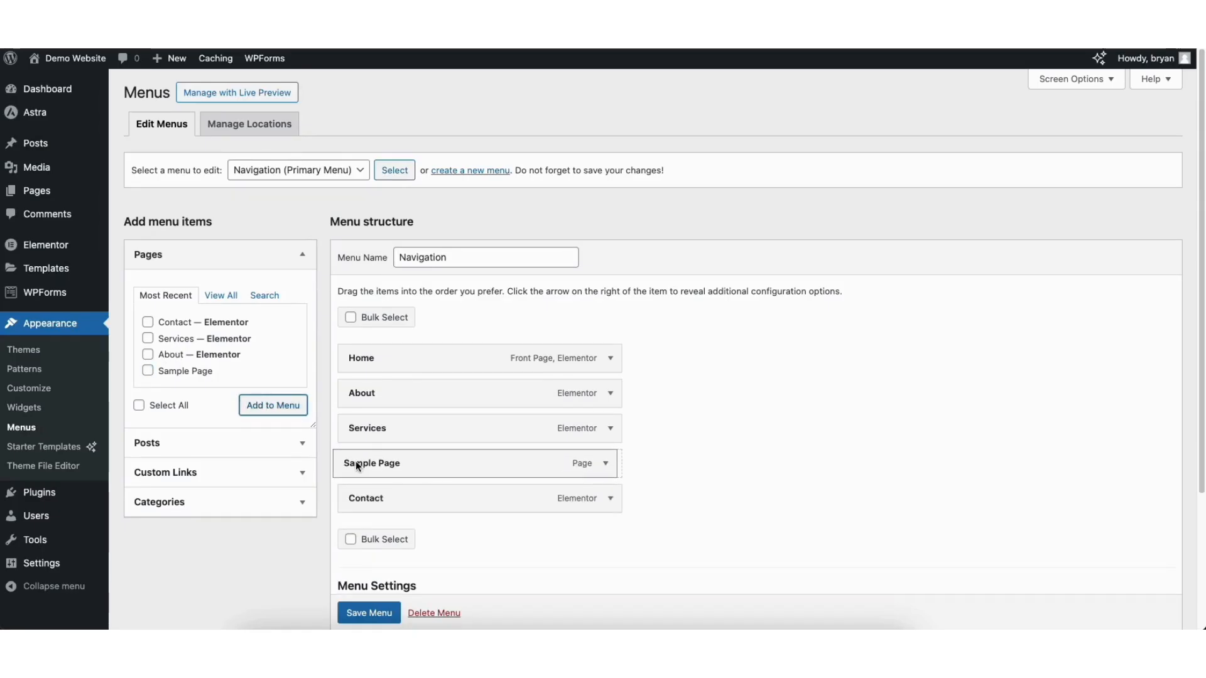
# Examine the Sample Page menu item's settings, including its navigation label and Remove option, and collapse them
pyautogui.click(610, 463)
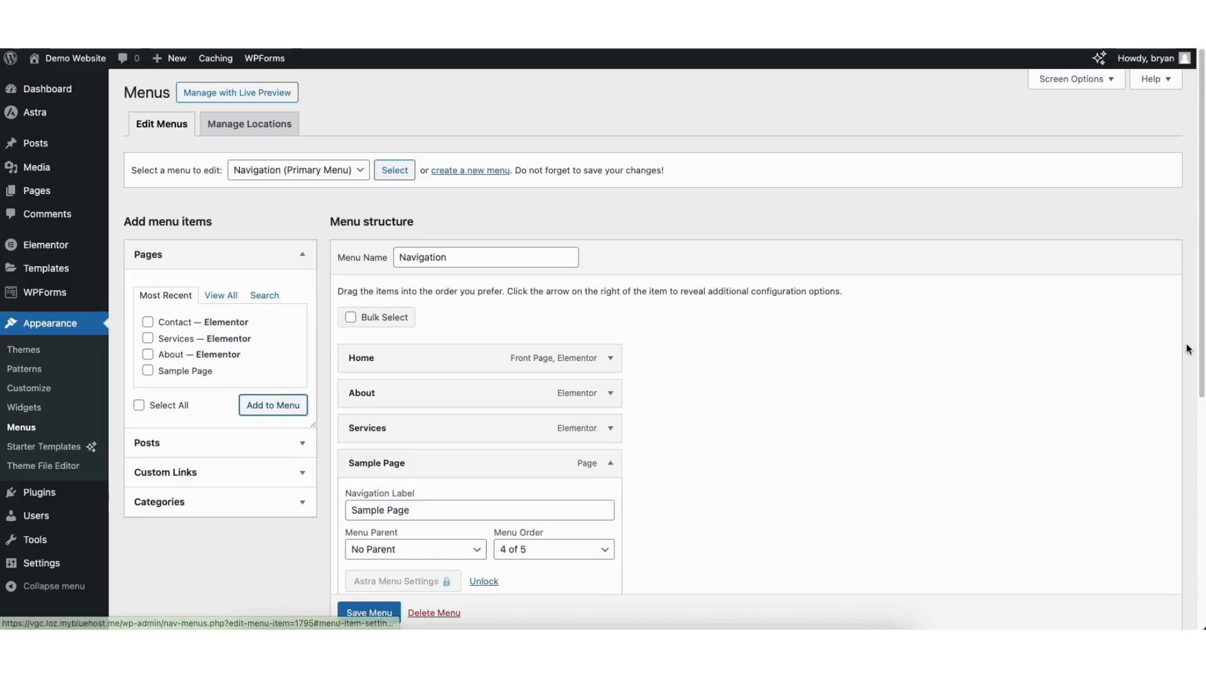
pyautogui.moveTo(1200, 327); pyautogui.dragTo(1200, 433)
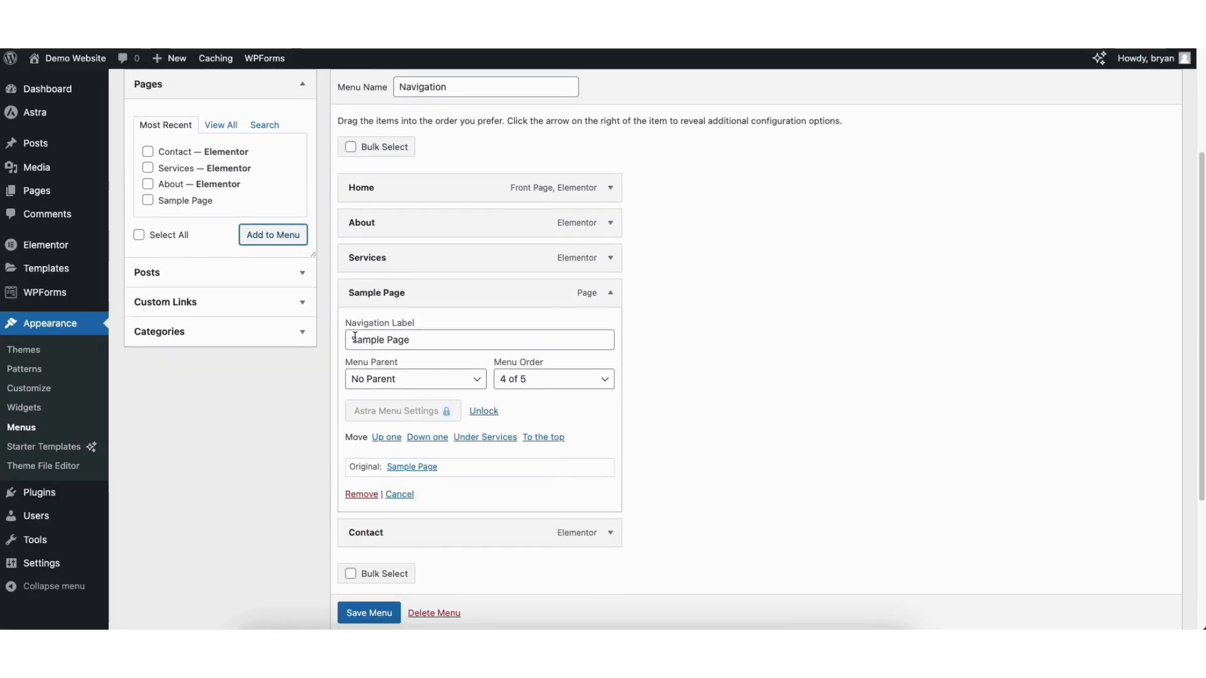
pyautogui.tripleClick(424, 339)
pyautogui.click(391, 341)
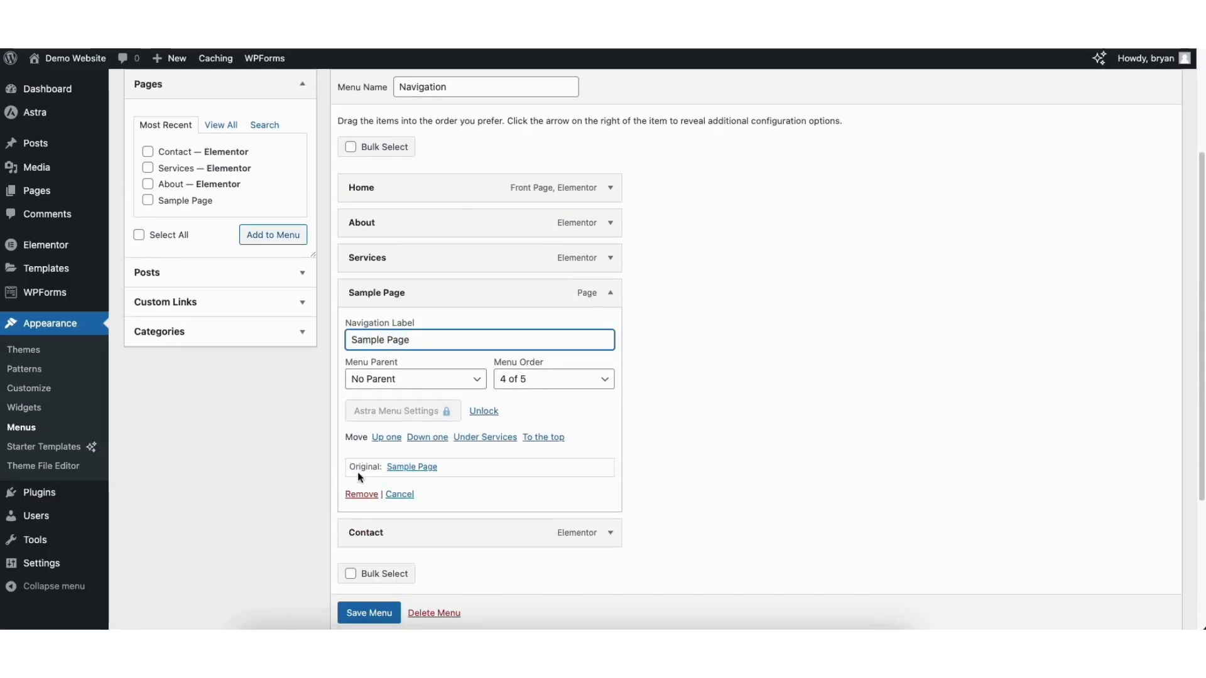
pyautogui.click(610, 293)
pyautogui.moveTo(1200, 301); pyautogui.dragTo(1200, 169)
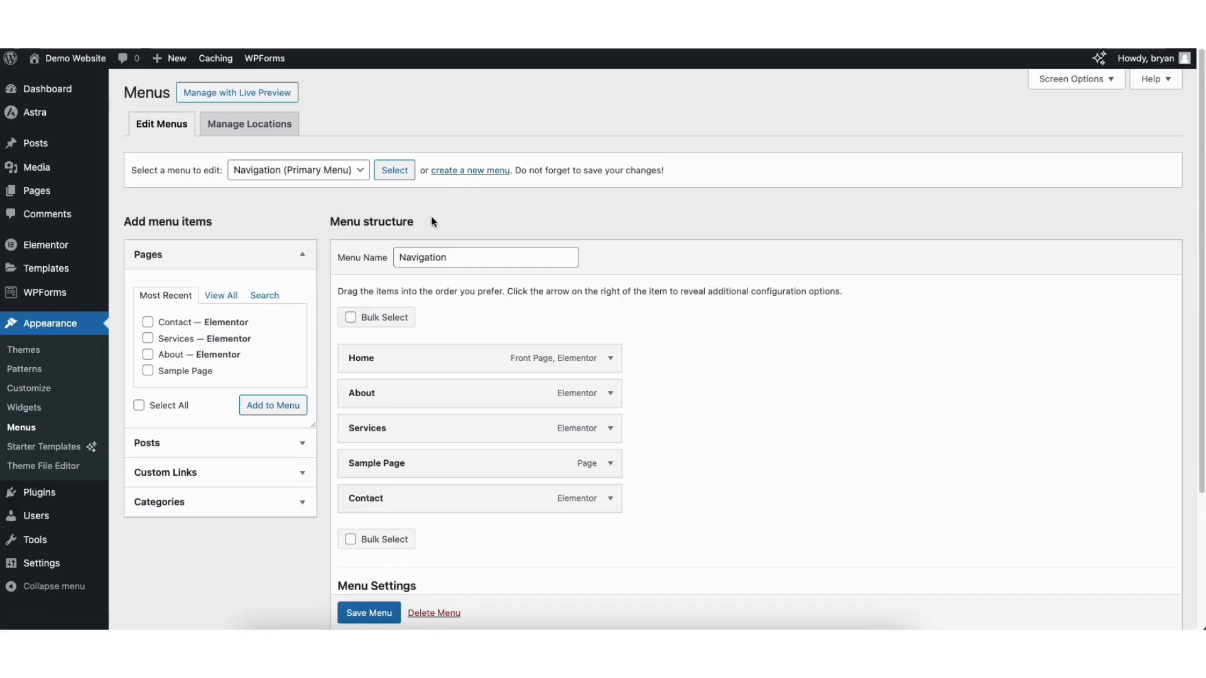
# Add another Sample Page to the Navigation menu and nest it as a sub item under Services
pyautogui.click(148, 371)
pyautogui.click(270, 405)
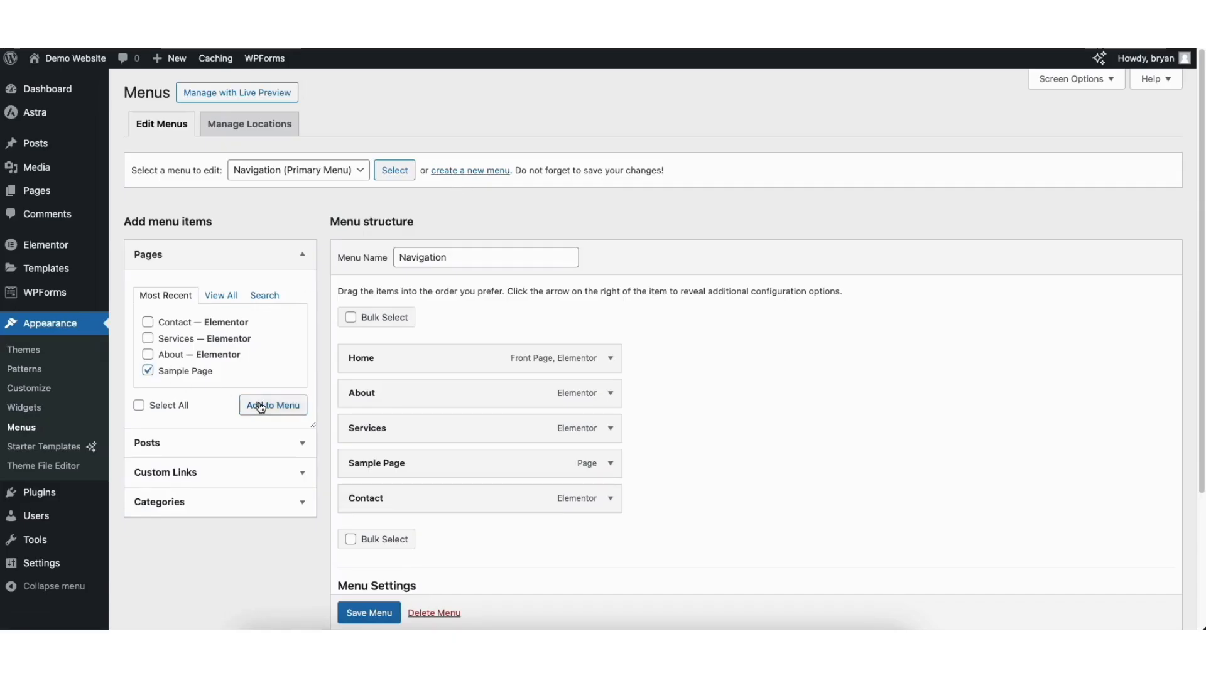
pyautogui.moveTo(376, 534); pyautogui.dragTo(399, 458)
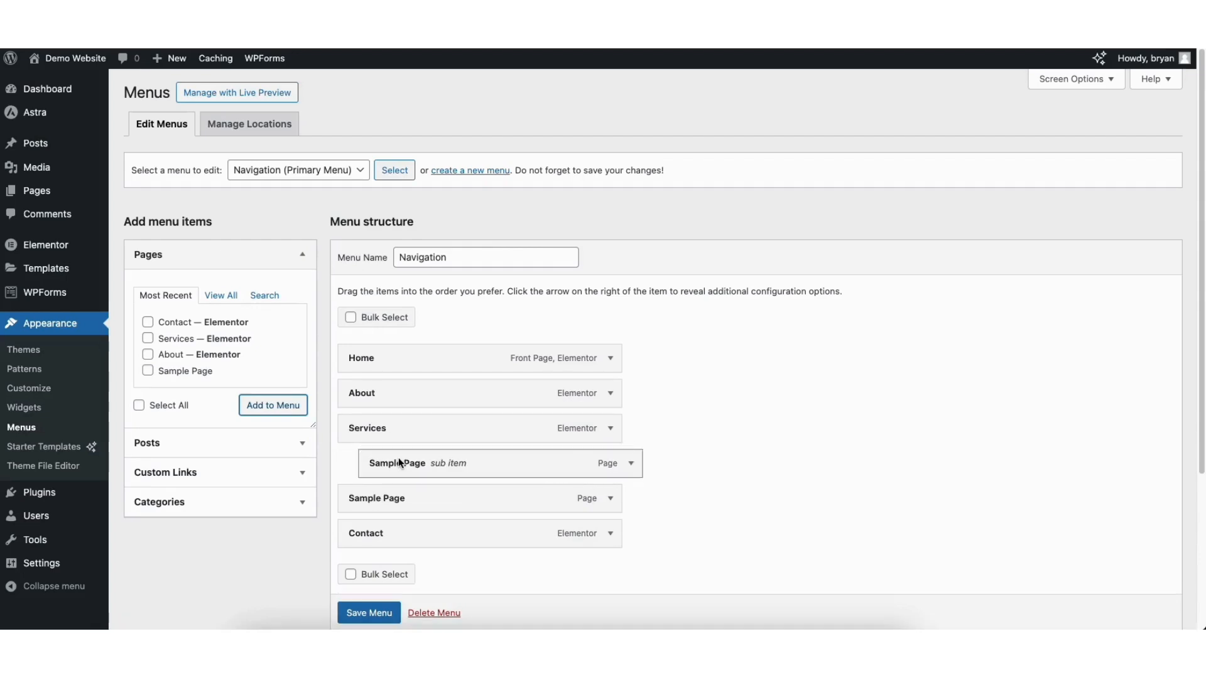
# Indent the remaining top-level Sample Page item as a sub item under Services, and save the menu
pyautogui.moveTo(371, 500); pyautogui.dragTo(397, 503)
pyautogui.moveTo(397, 503); pyautogui.dragTo(394, 499)
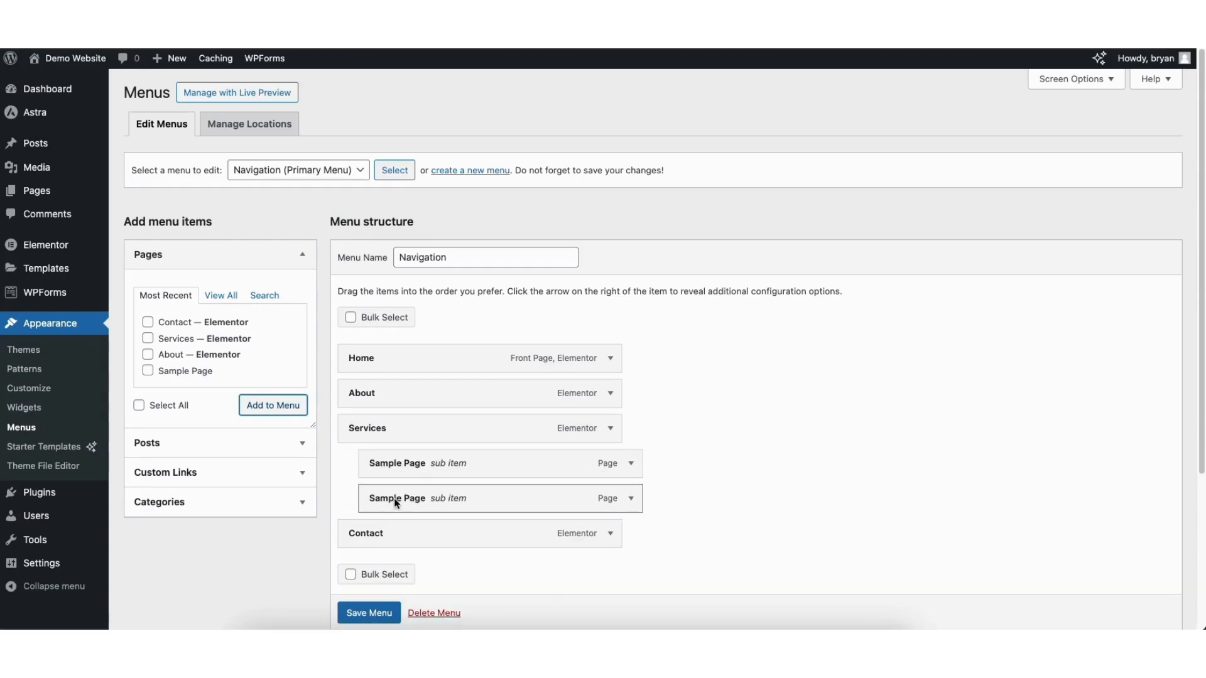
pyautogui.scroll(-1, 359, 616)
pyautogui.click(360, 616)
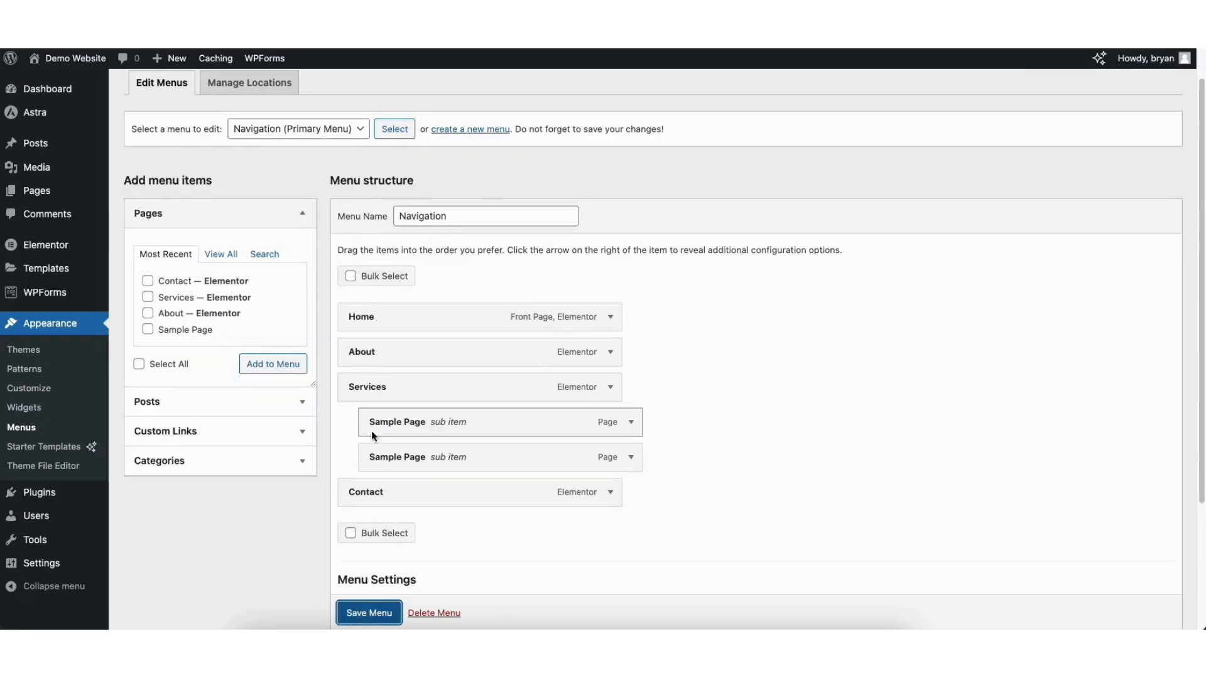
# View the live home page and check the Services dropdown in the site's navigation
pyautogui.moveTo(52, 55)
pyautogui.click(47, 82)
pyautogui.moveTo(751, 126)
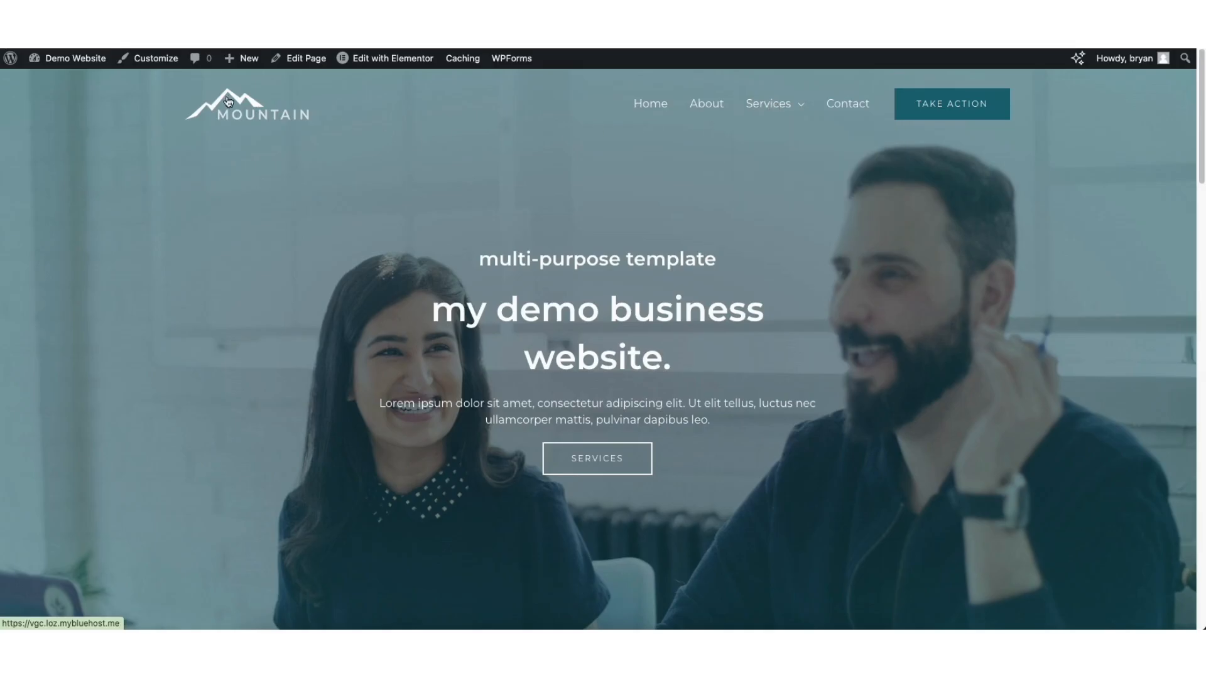
# Customize the Transparent Header's design so the normal submenu text/link color is dark navy #000F2B, and check it in the Services dropdown
pyautogui.click(147, 58)
pyautogui.click(142, 257)
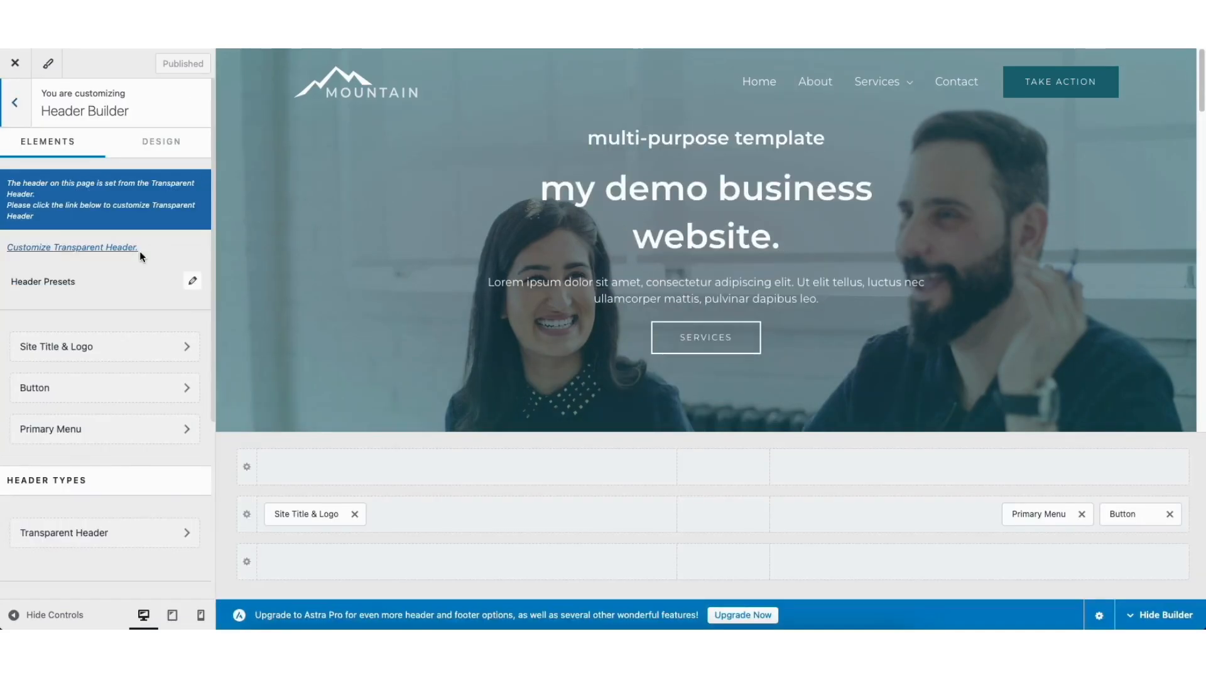
pyautogui.click(87, 534)
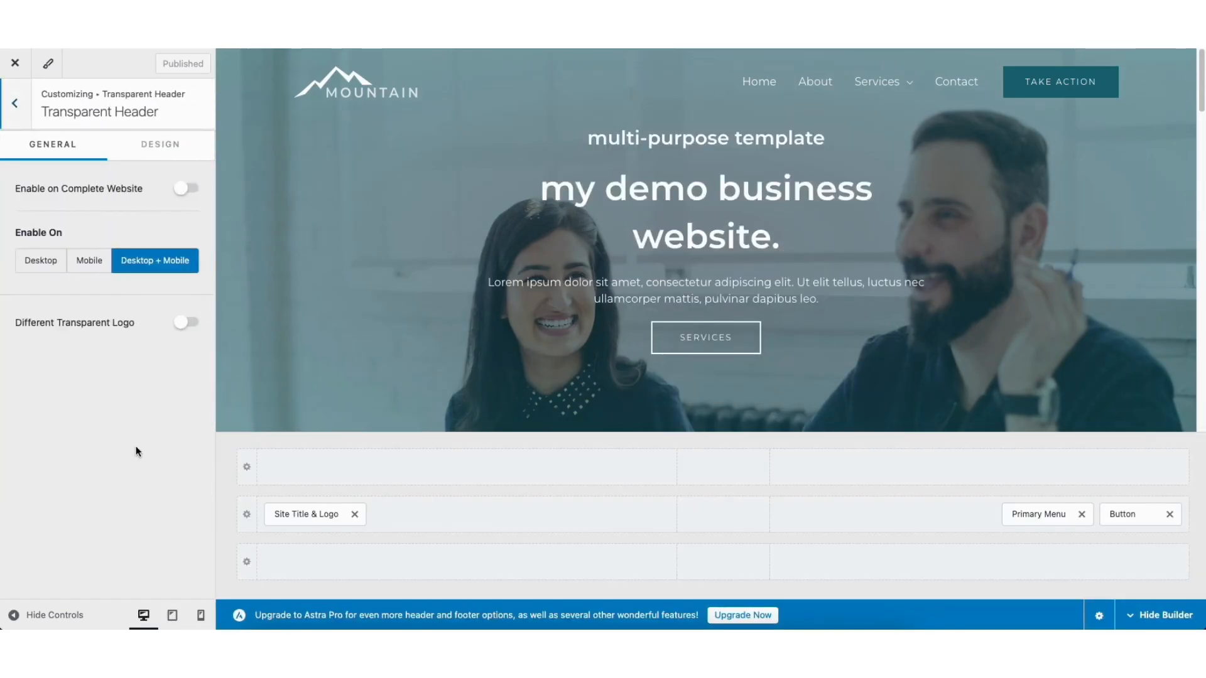
pyautogui.click(152, 149)
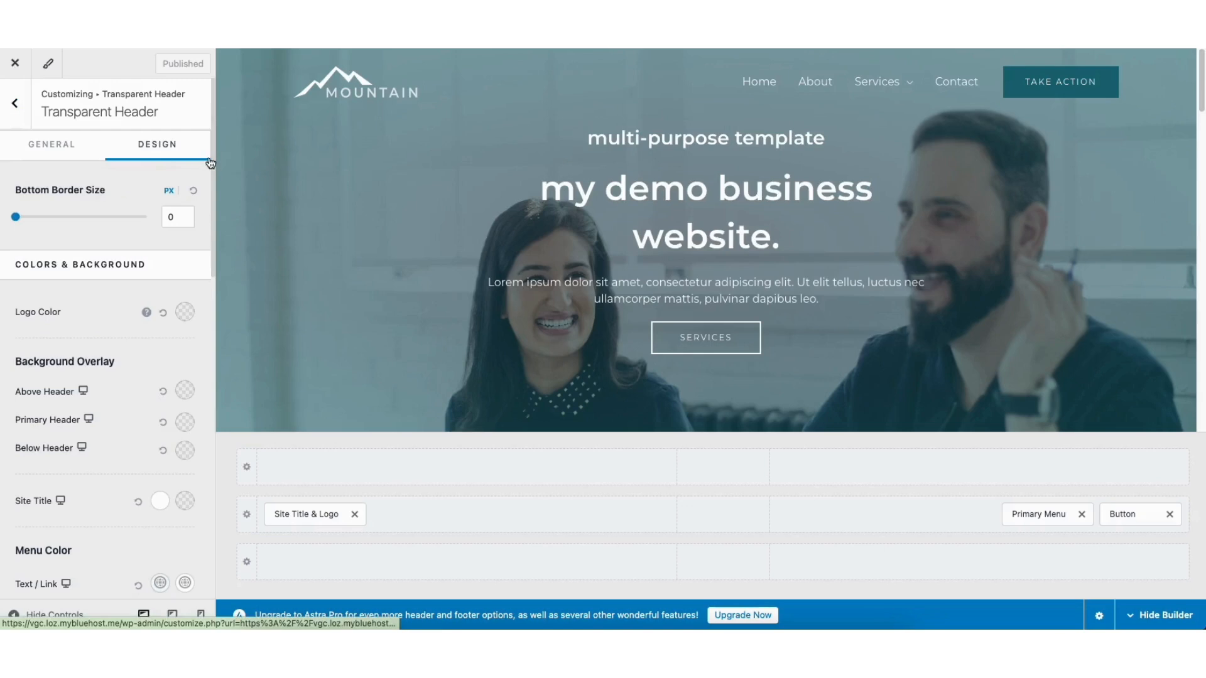
pyautogui.moveTo(212, 161); pyautogui.dragTo(202, 330)
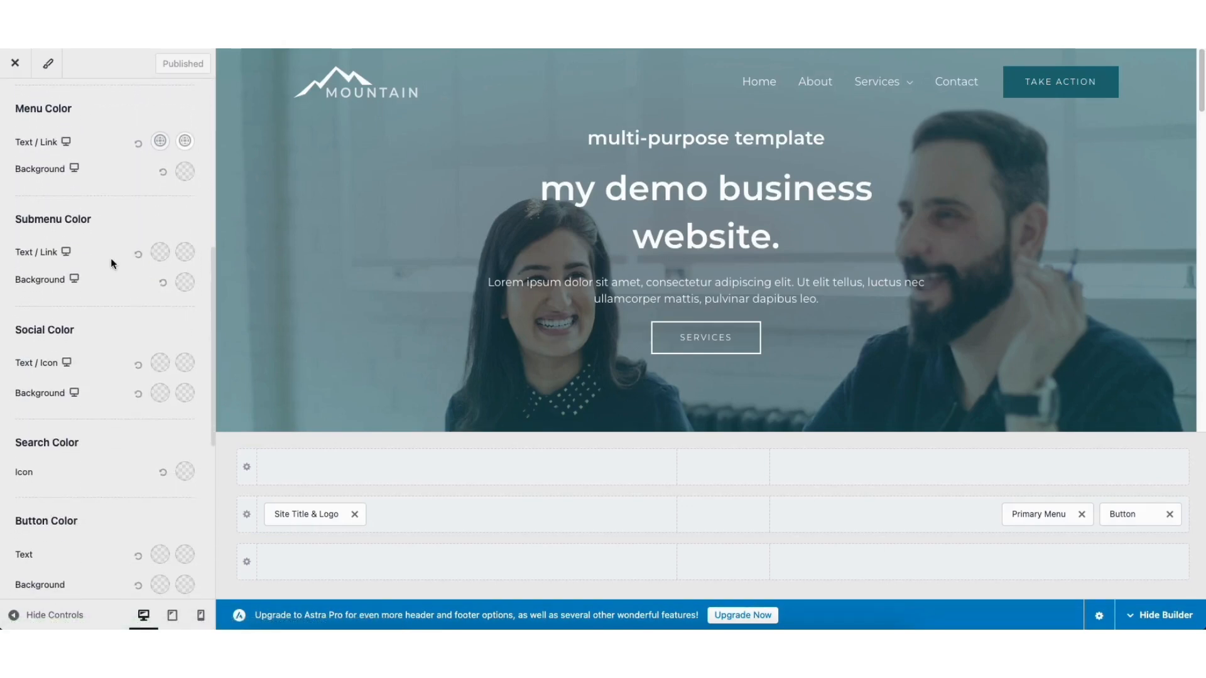
pyautogui.click(159, 252)
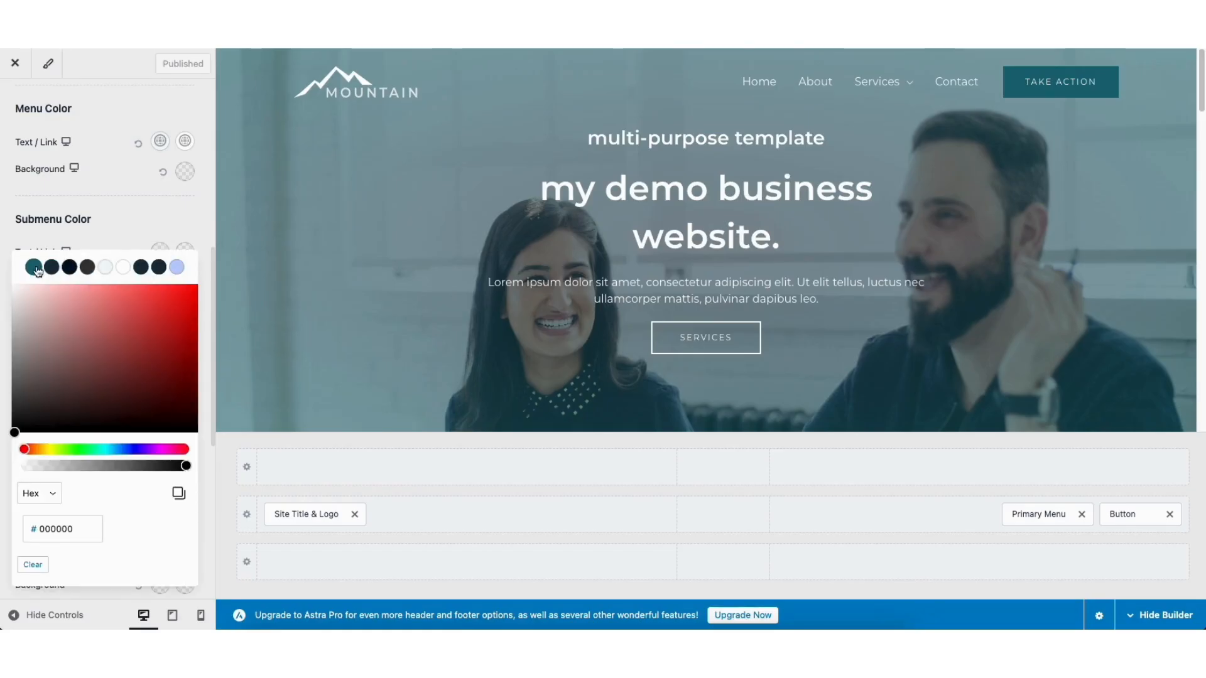
pyautogui.click(69, 268)
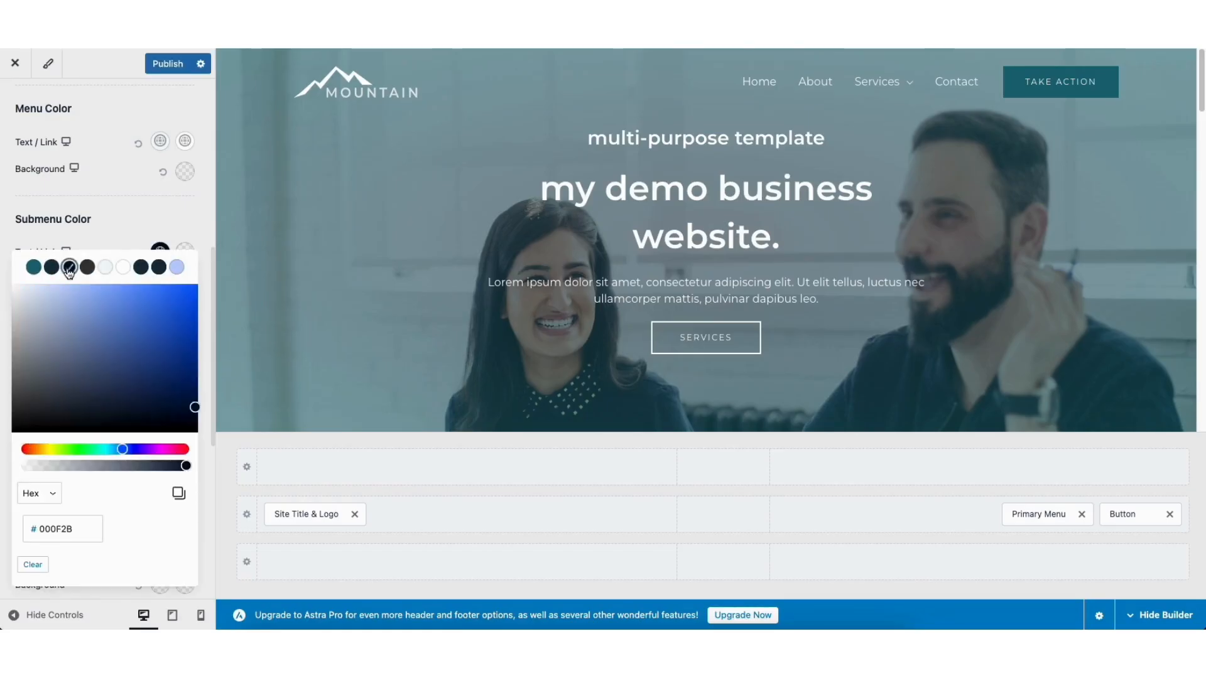
pyautogui.moveTo(903, 84)
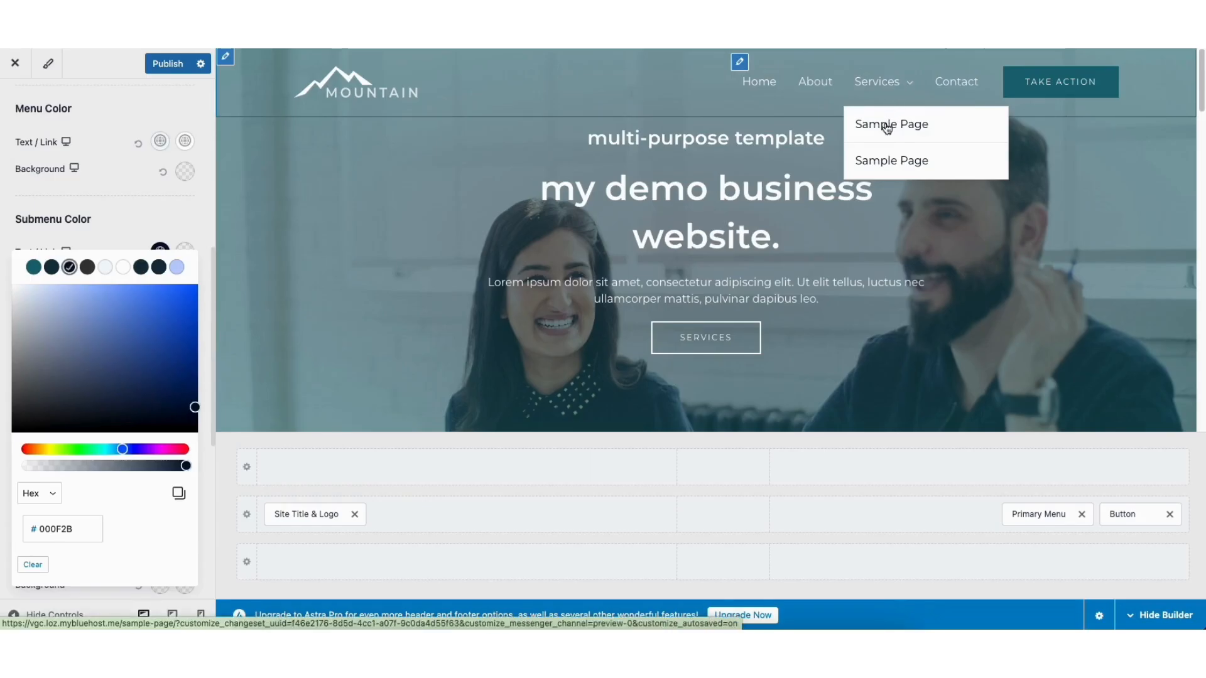
pyautogui.click(179, 216)
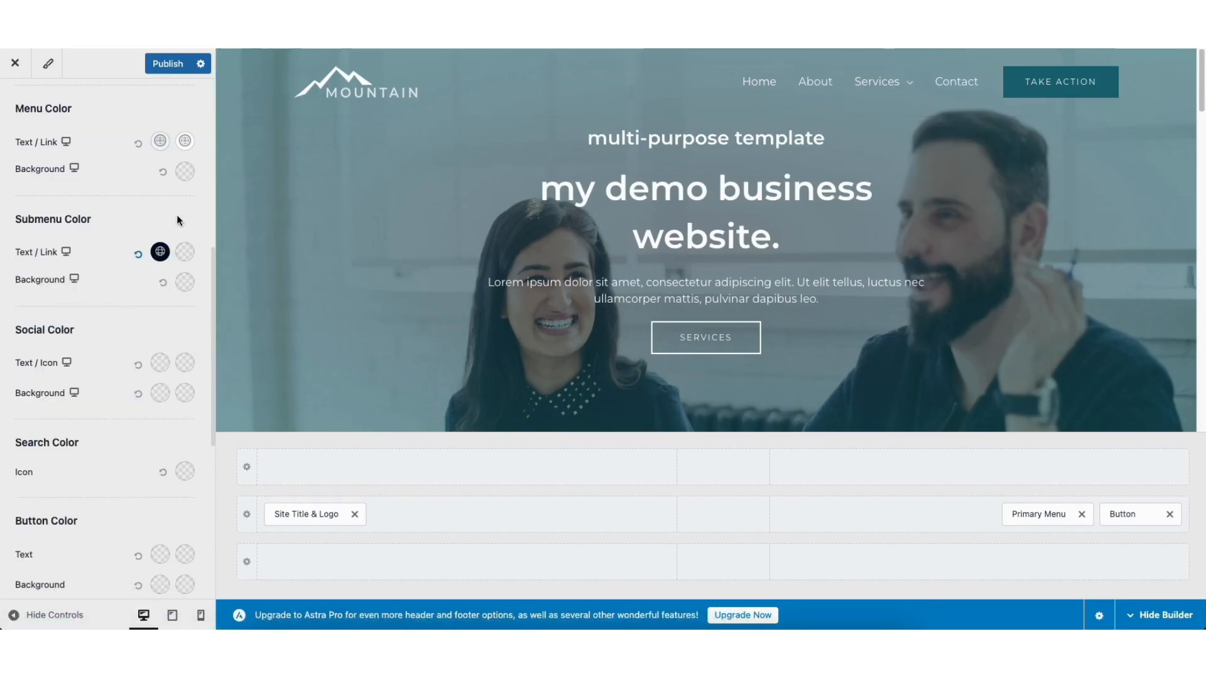
# Set the submenu text/link hover color to teal #1A6C7A, check the Services dropdown, and publish the changes
pyautogui.click(185, 253)
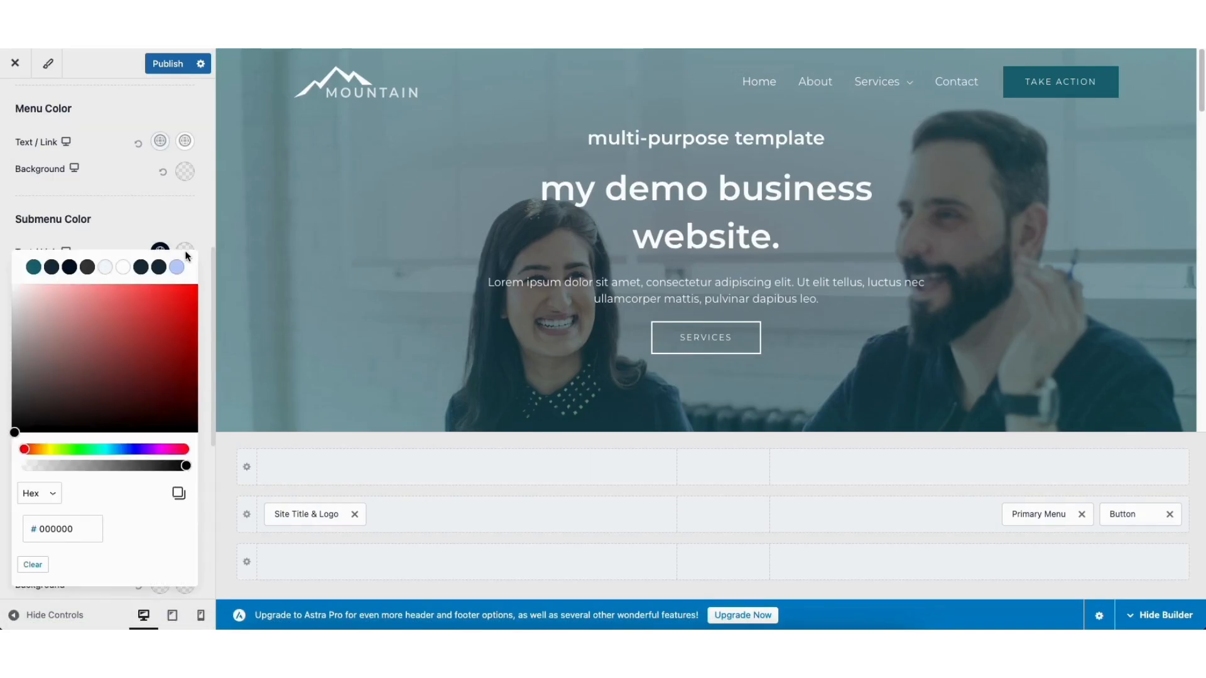
pyautogui.click(34, 267)
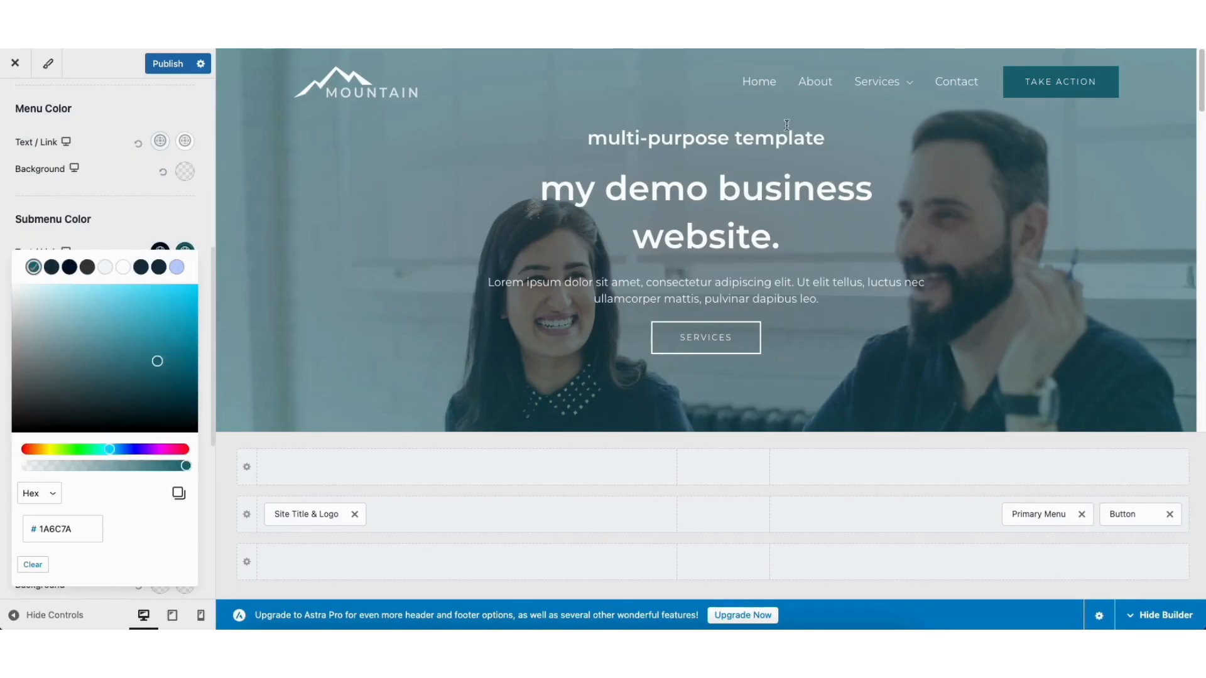
pyautogui.moveTo(880, 83)
pyautogui.click(162, 65)
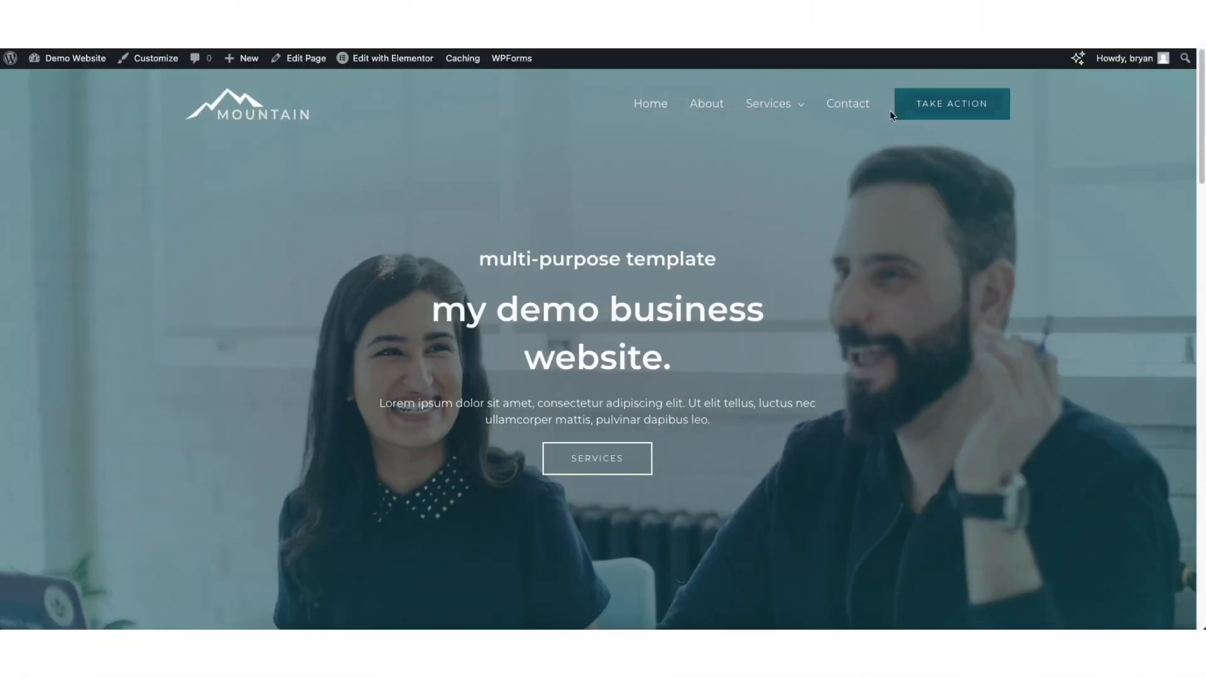
# Look over the site's Contact page and its message form, and open Contact Form for editing in WPForms
pyautogui.click(848, 106)
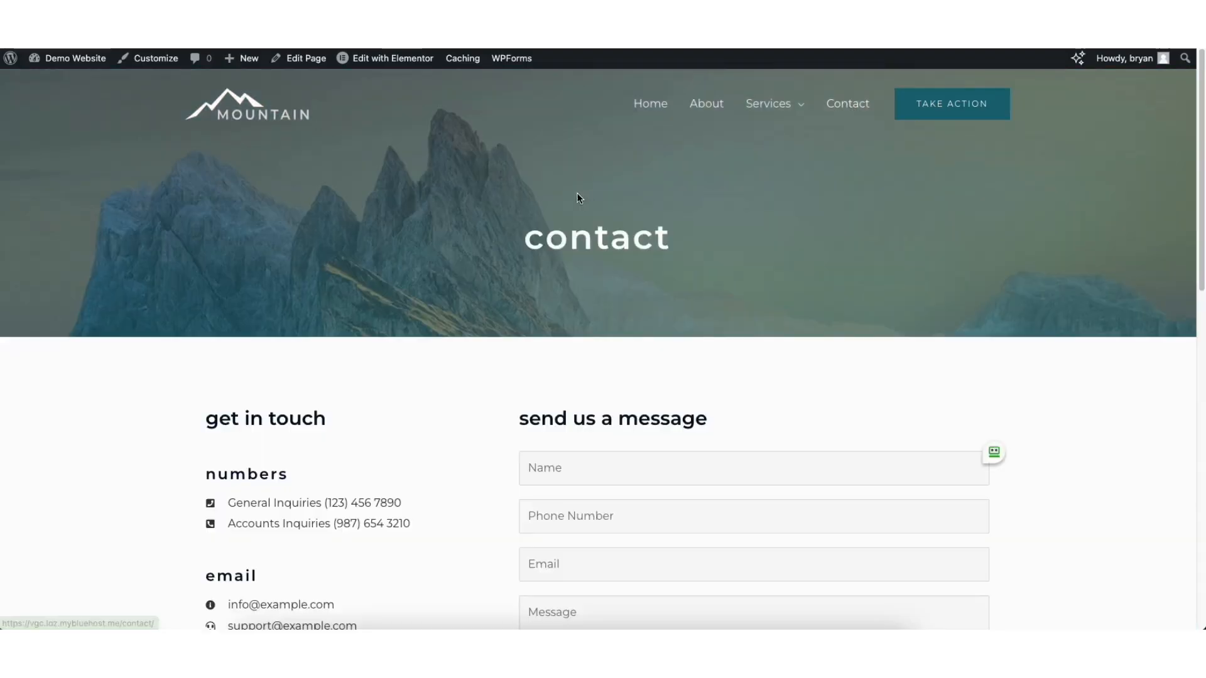
pyautogui.moveTo(1197, 91); pyautogui.dragTo(1196, 179)
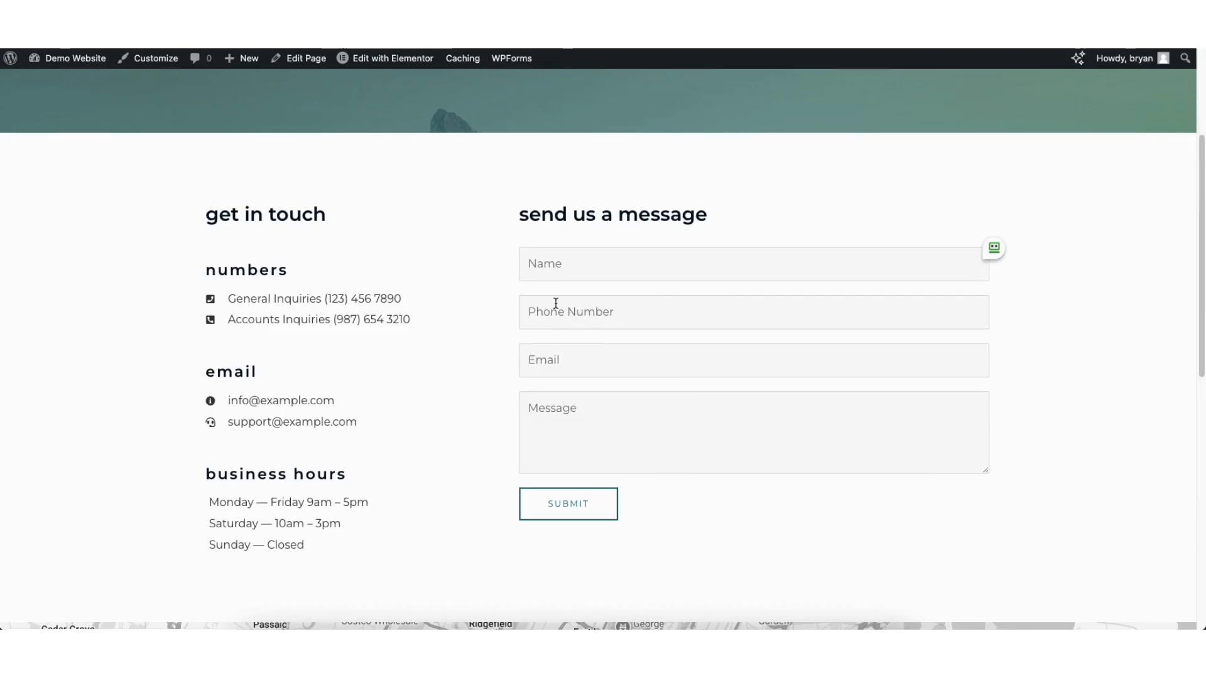
pyautogui.moveTo(65, 62)
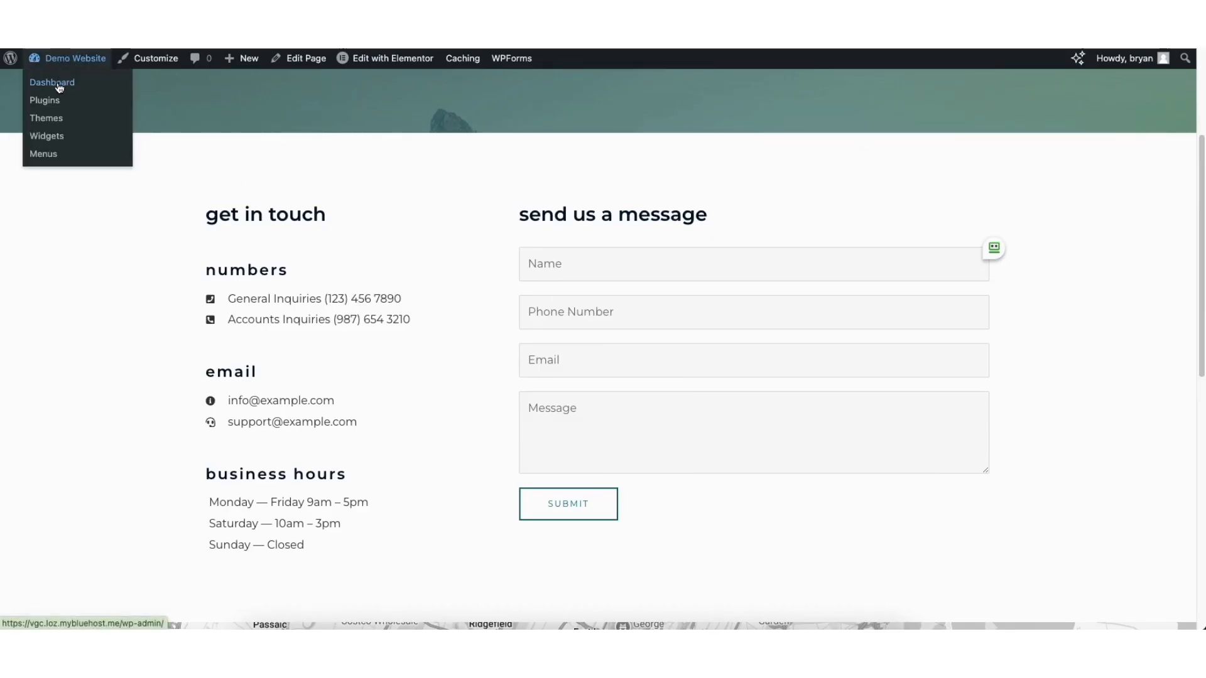
pyautogui.click(52, 82)
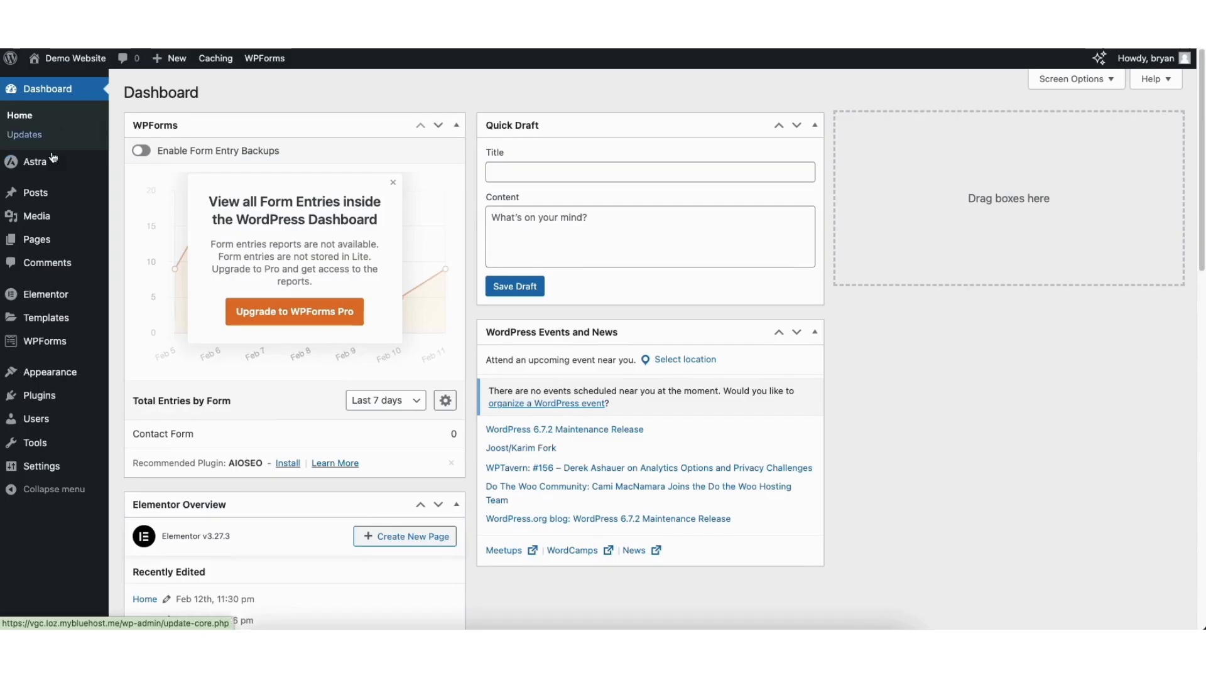
pyautogui.moveTo(39, 349)
pyautogui.click(39, 344)
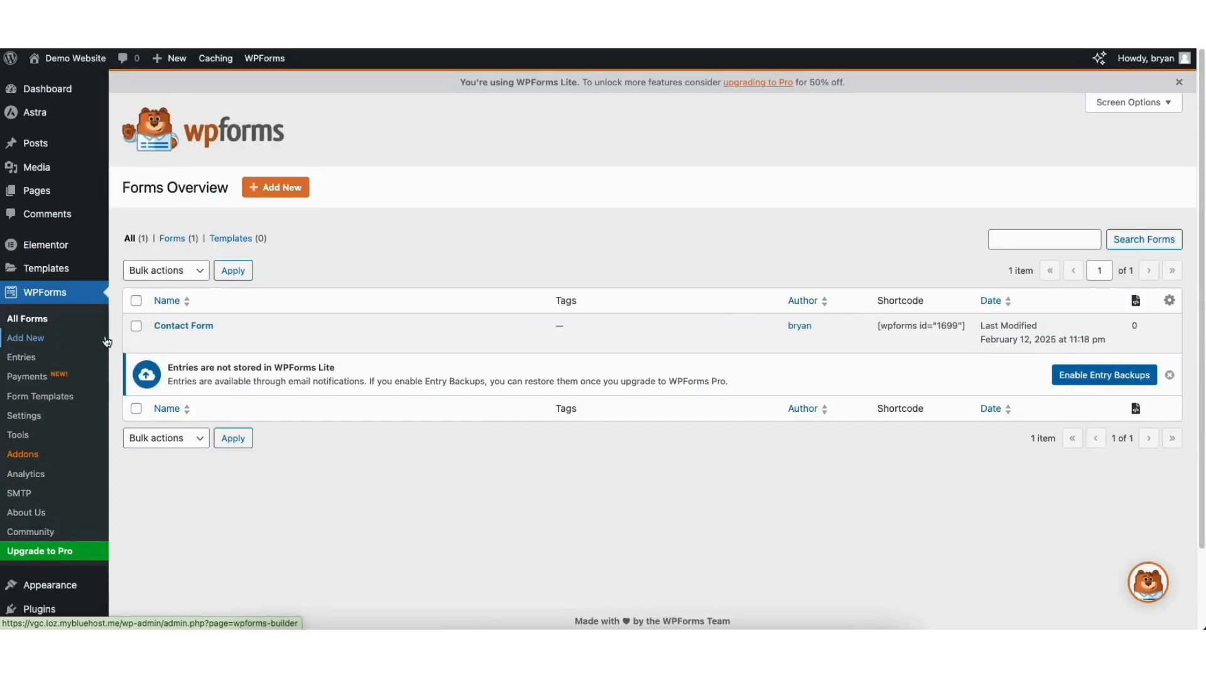
pyautogui.moveTo(181, 332)
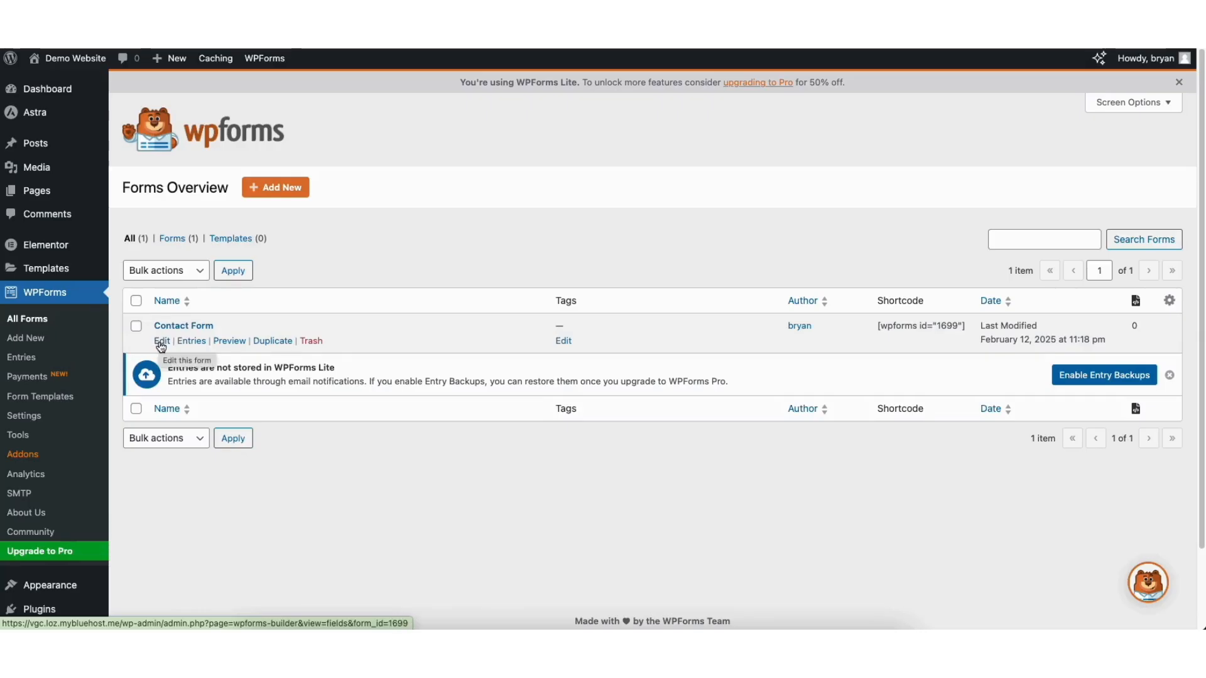
pyautogui.click(161, 342)
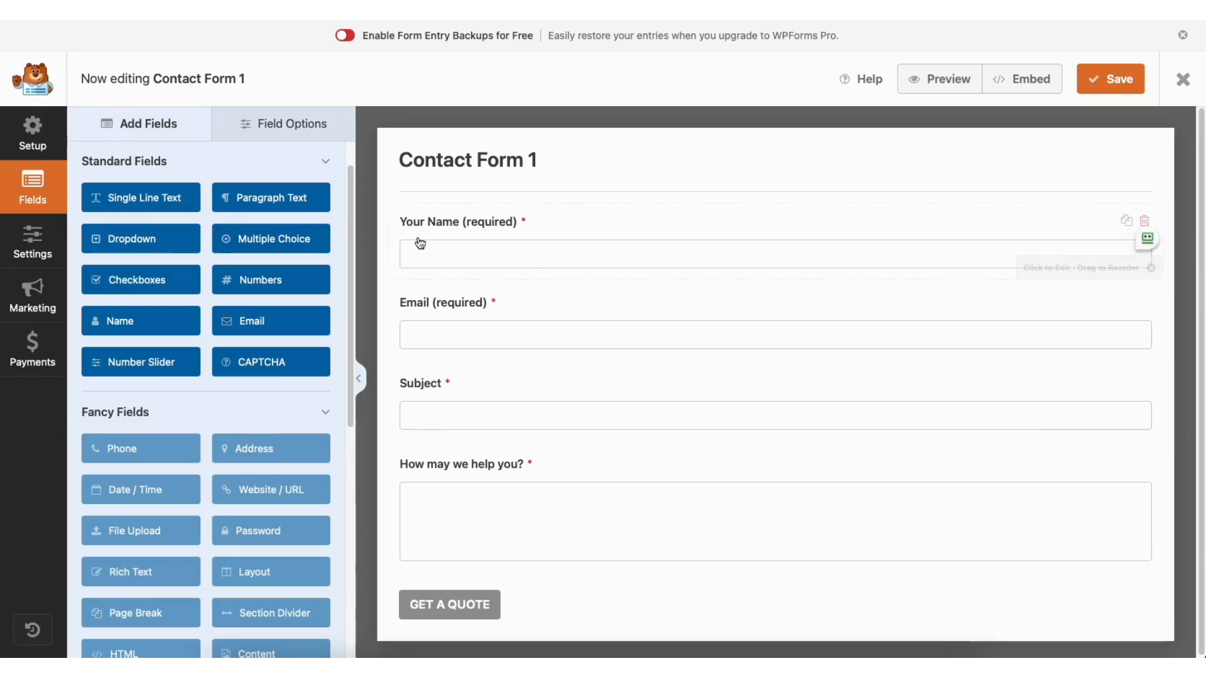
# Add a Single Line Text field to the contact form between the Your Name and Email fields
pyautogui.moveTo(449, 234)
pyautogui.mouseDown()
pyautogui.moveTo(451, 217)
pyautogui.moveTo(453, 313)
pyautogui.moveTo(445, 221)
pyautogui.mouseUp()
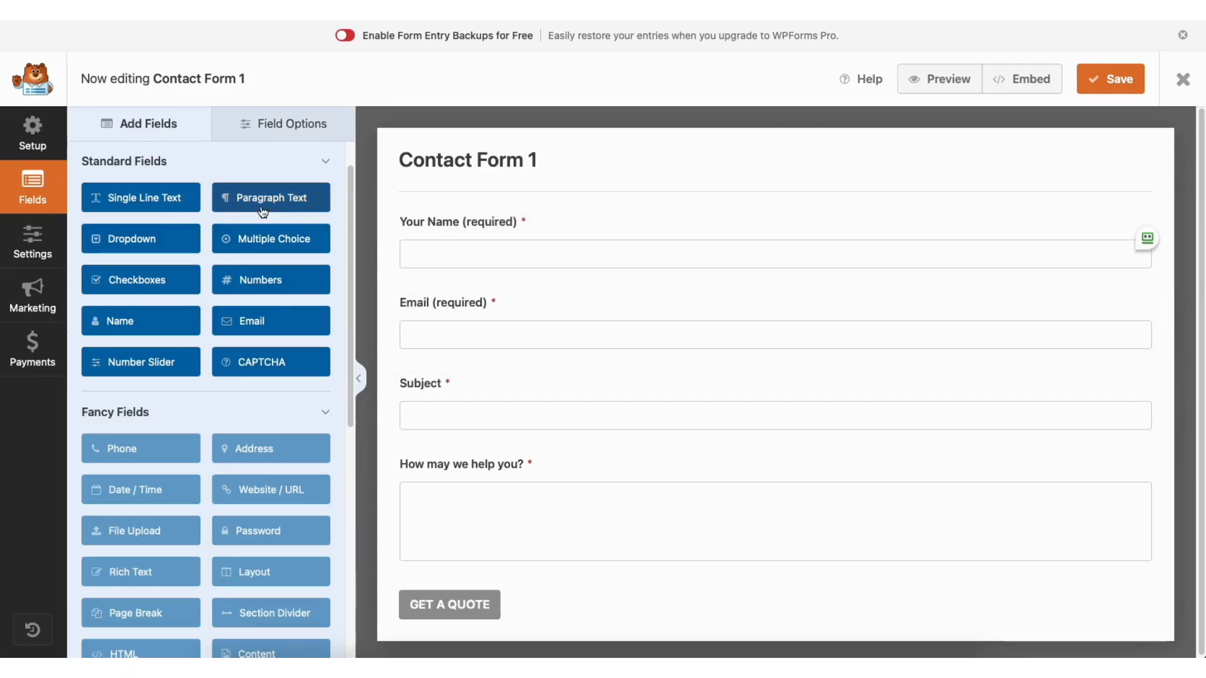
pyautogui.moveTo(156, 198); pyautogui.dragTo(472, 296)
# Examine the Your Name field's general and advanced options, including Label, the Required switch and the Field Size choices
pyautogui.click(279, 122)
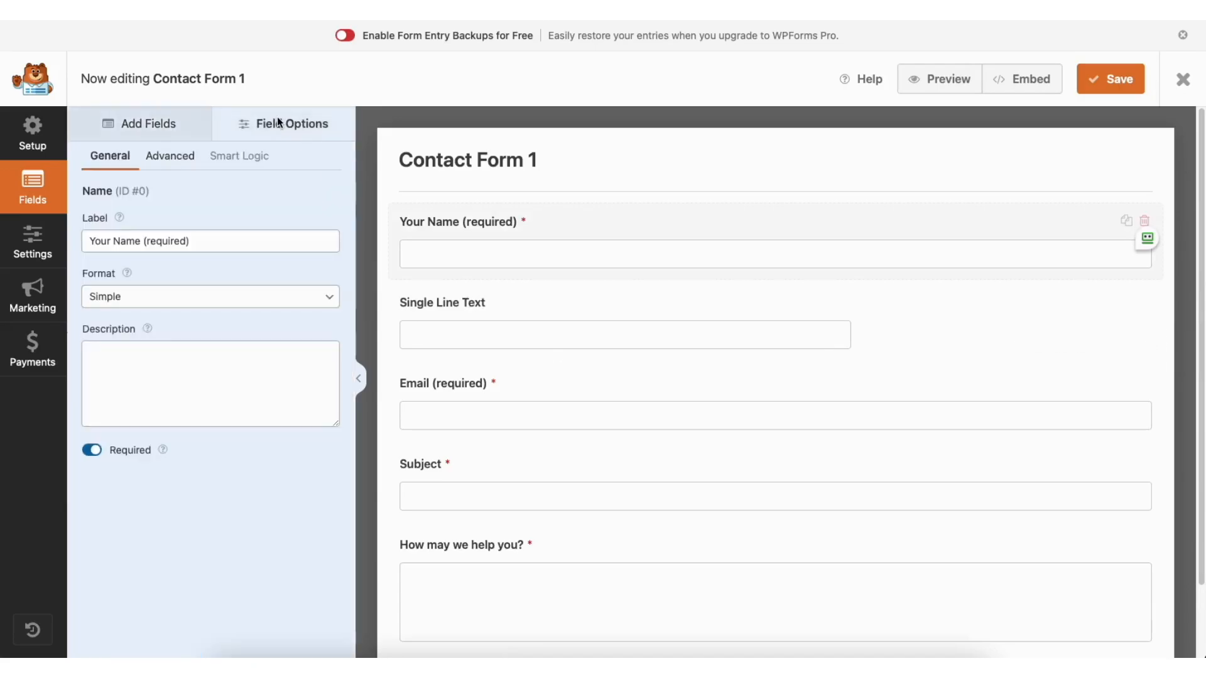
pyautogui.click(184, 241)
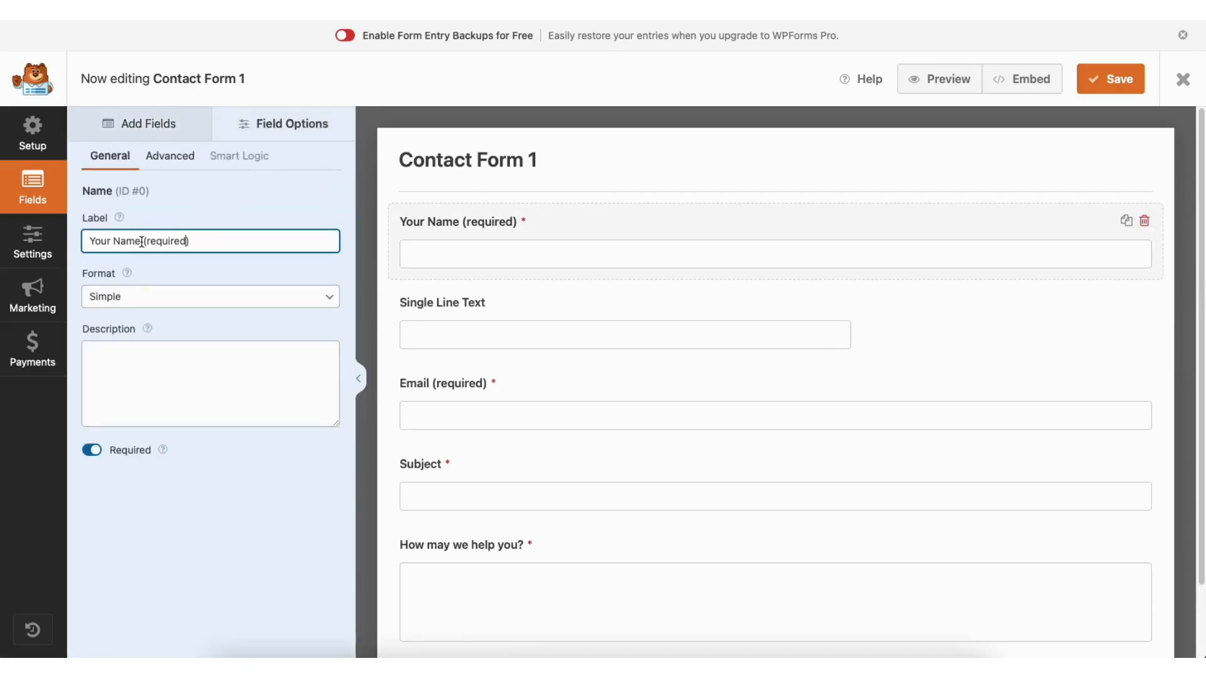
pyautogui.click(92, 450)
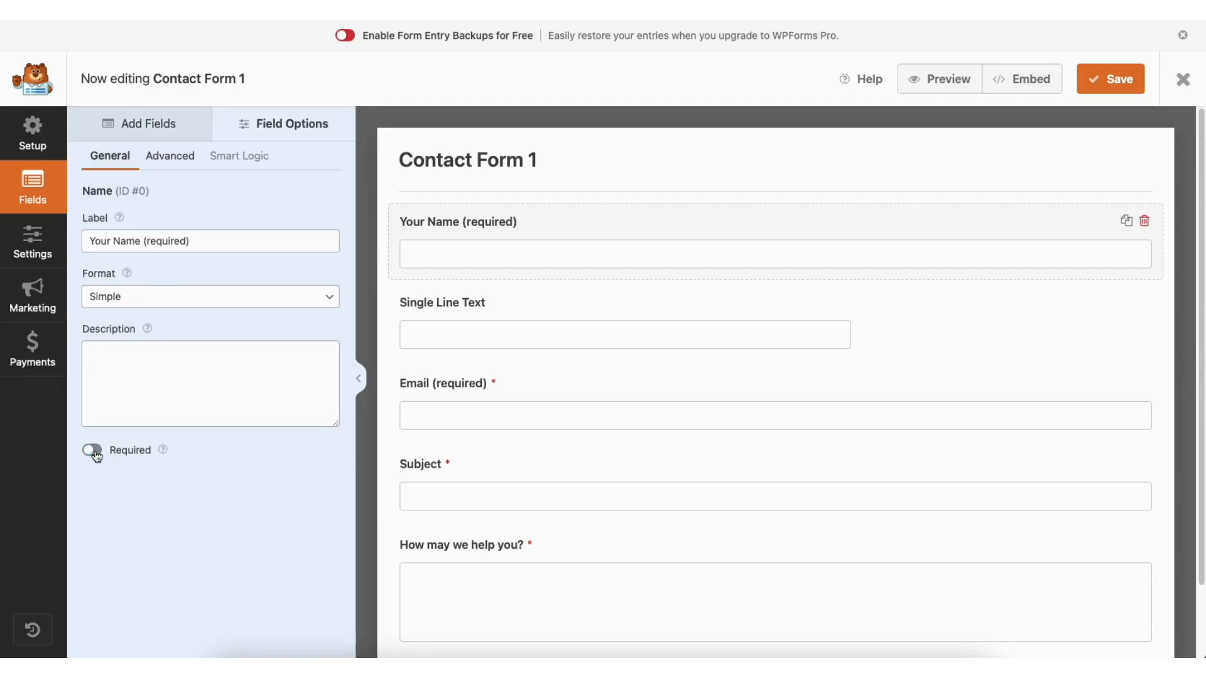
pyautogui.click(94, 451)
pyautogui.click(186, 162)
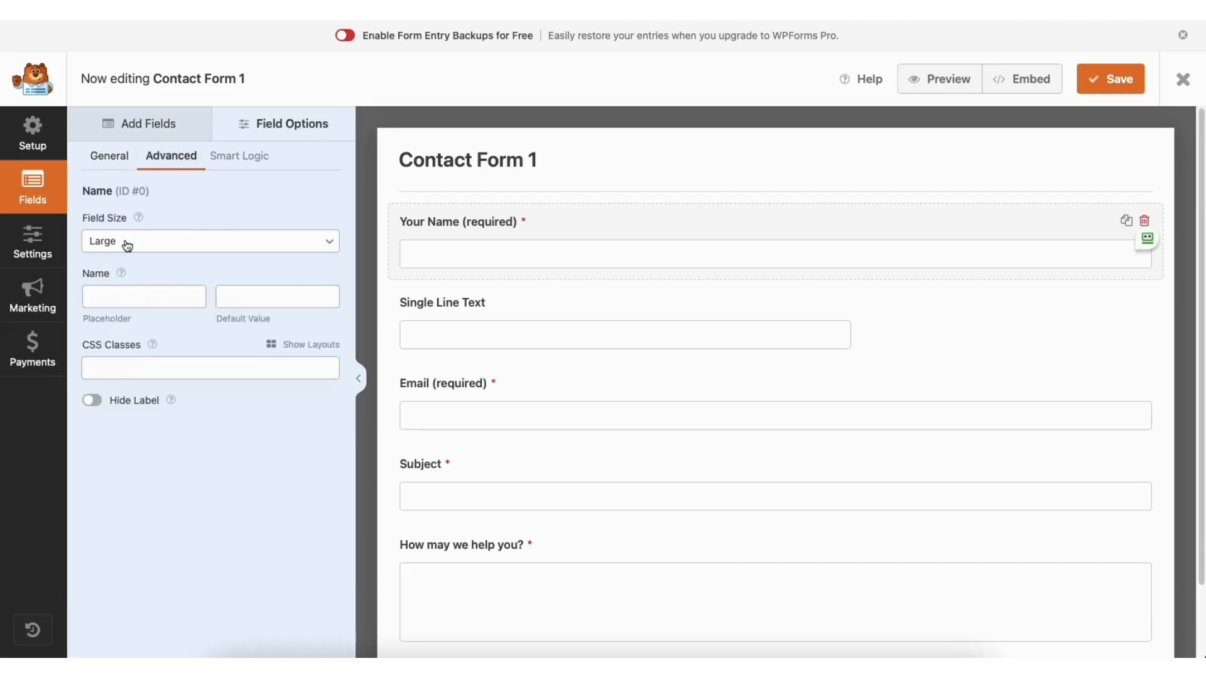
pyautogui.click(170, 245)
pyautogui.click(167, 238)
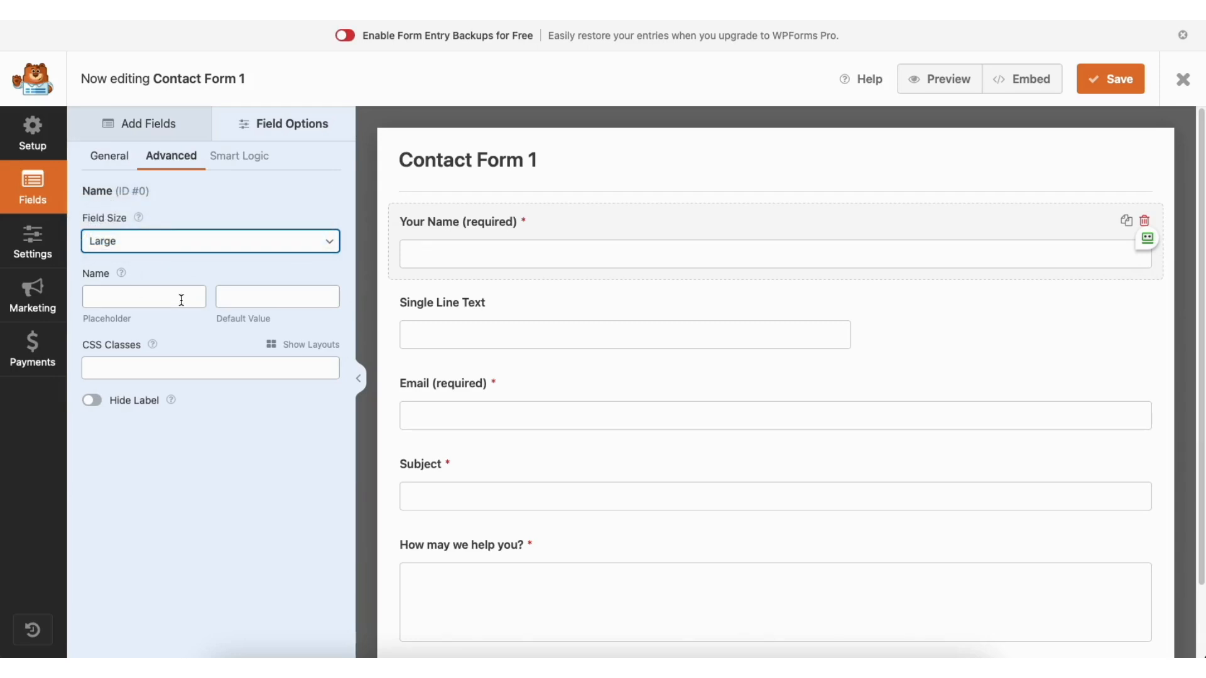
# Look over the form's General, Spam Protection and Security, Notifications and Confirmations settings, and close the form builder
pyautogui.click(38, 241)
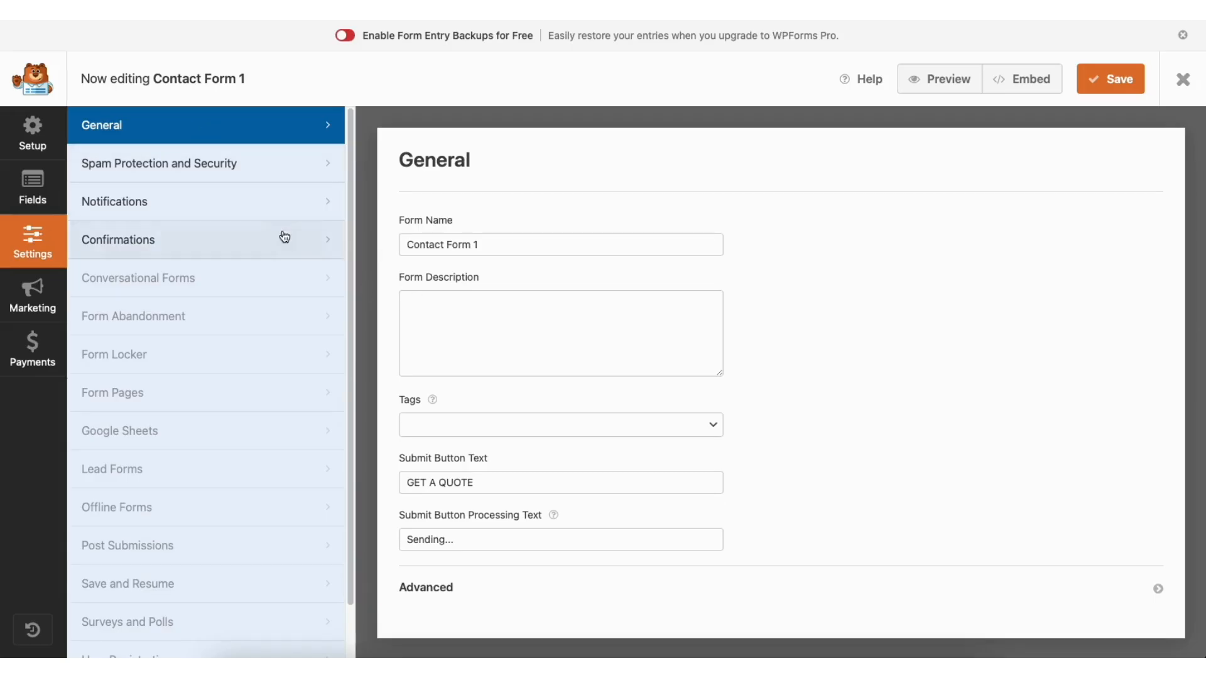
pyautogui.click(250, 165)
pyautogui.click(573, 372)
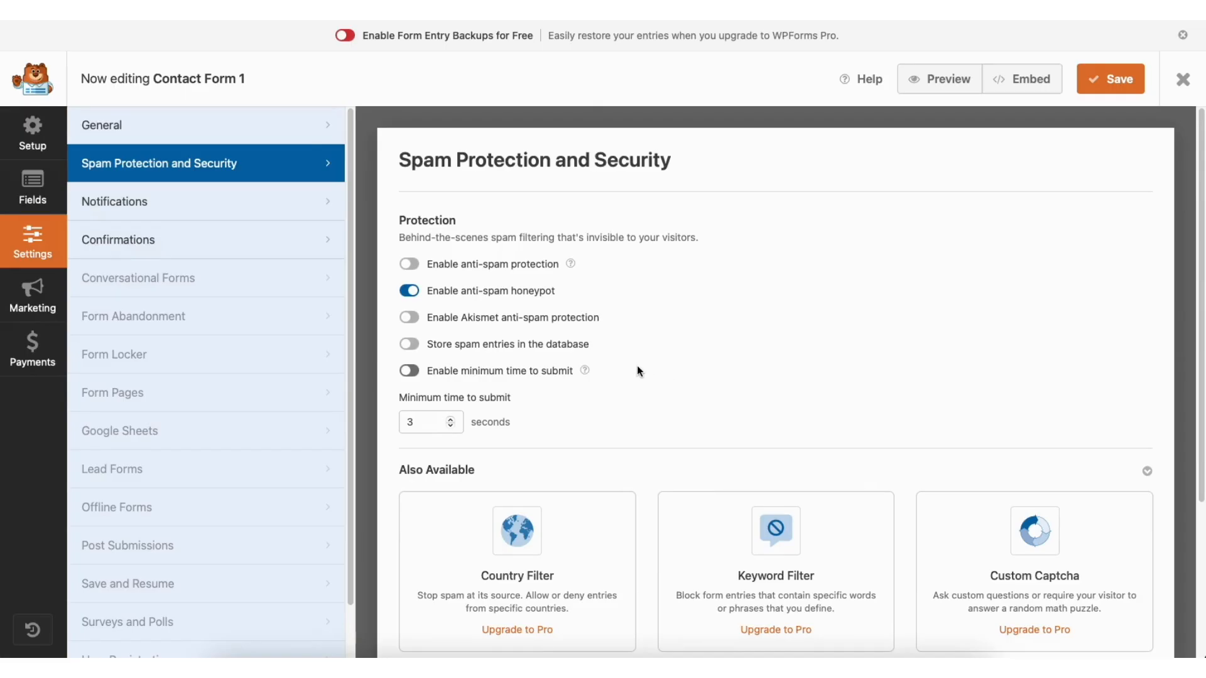
pyautogui.click(230, 205)
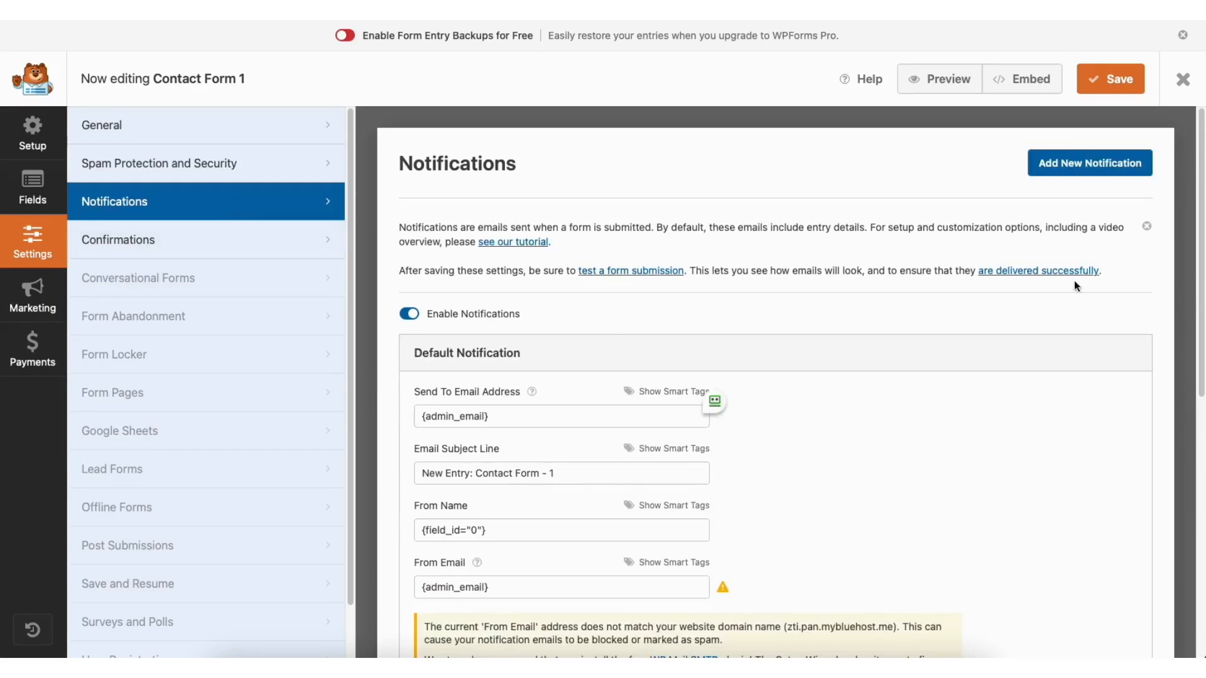
pyautogui.moveTo(1200, 211); pyautogui.dragTo(1201, 339)
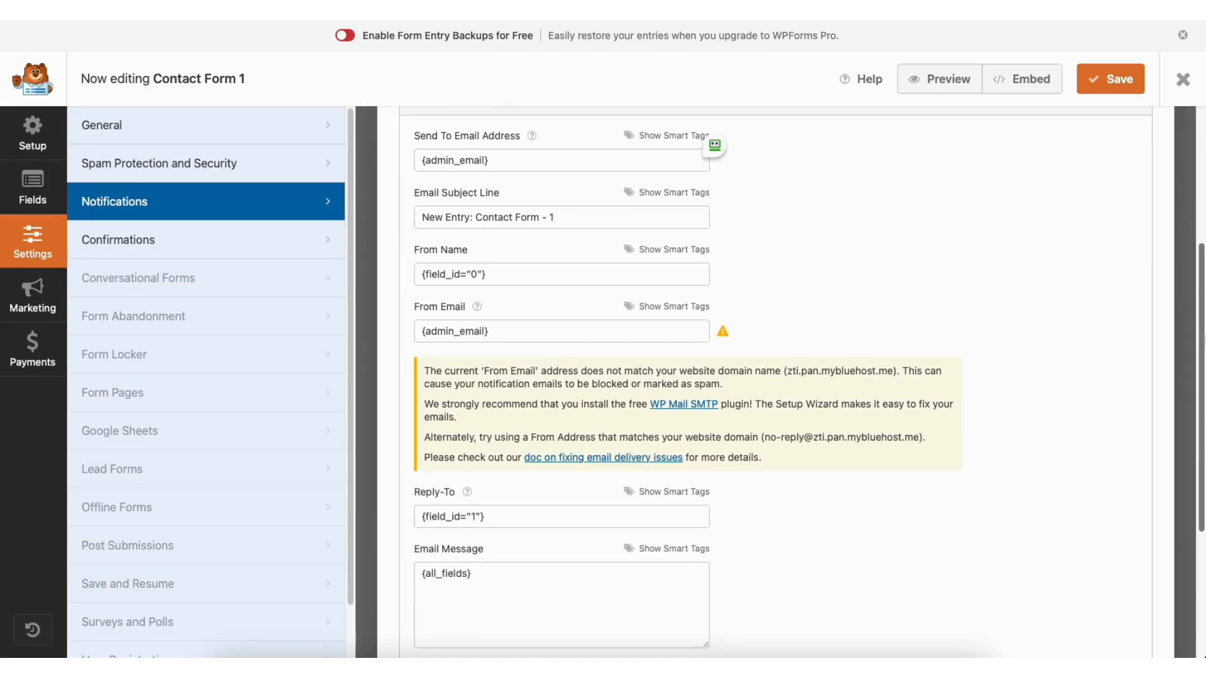
pyautogui.click(244, 248)
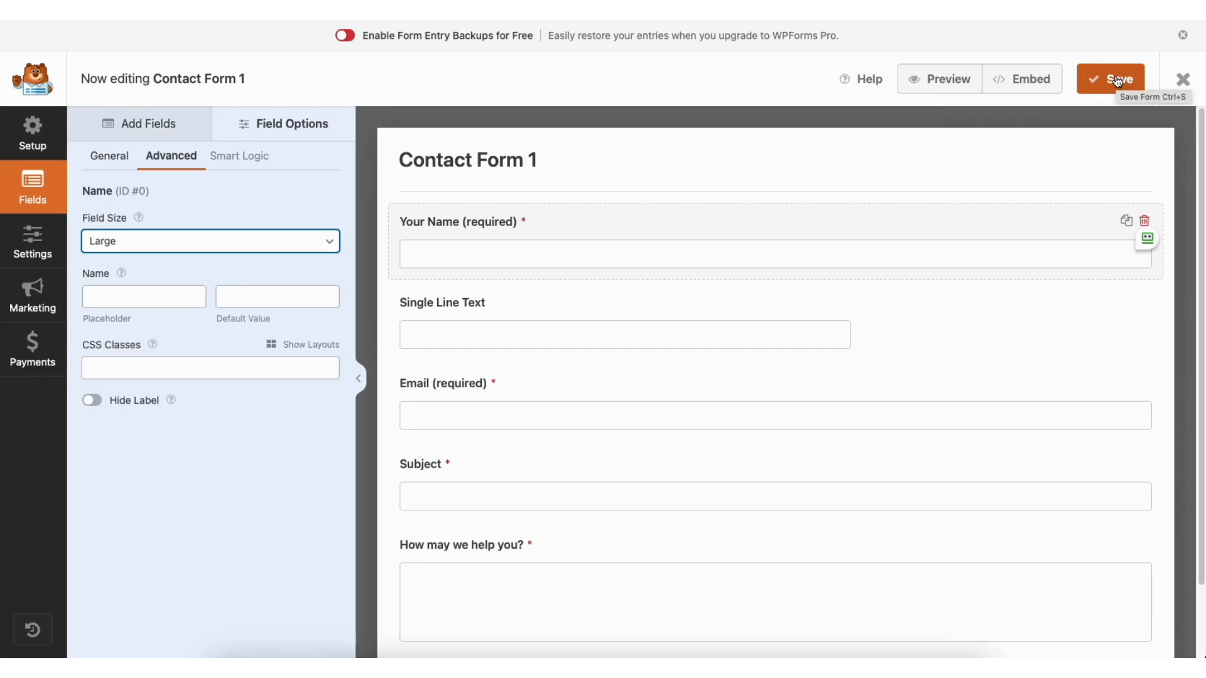
pyautogui.click(1182, 81)
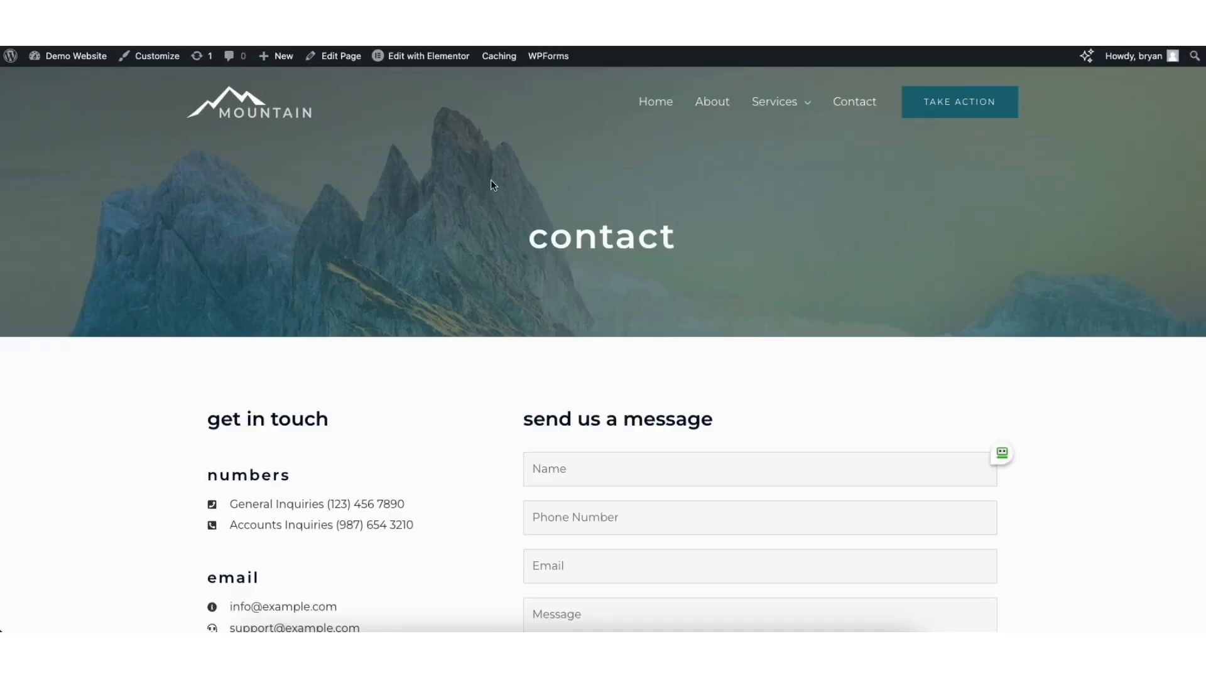
# Edit the Contact page with Elementor and set its Google Maps widget to zoom 10 and height 486 px
pyautogui.click(421, 60)
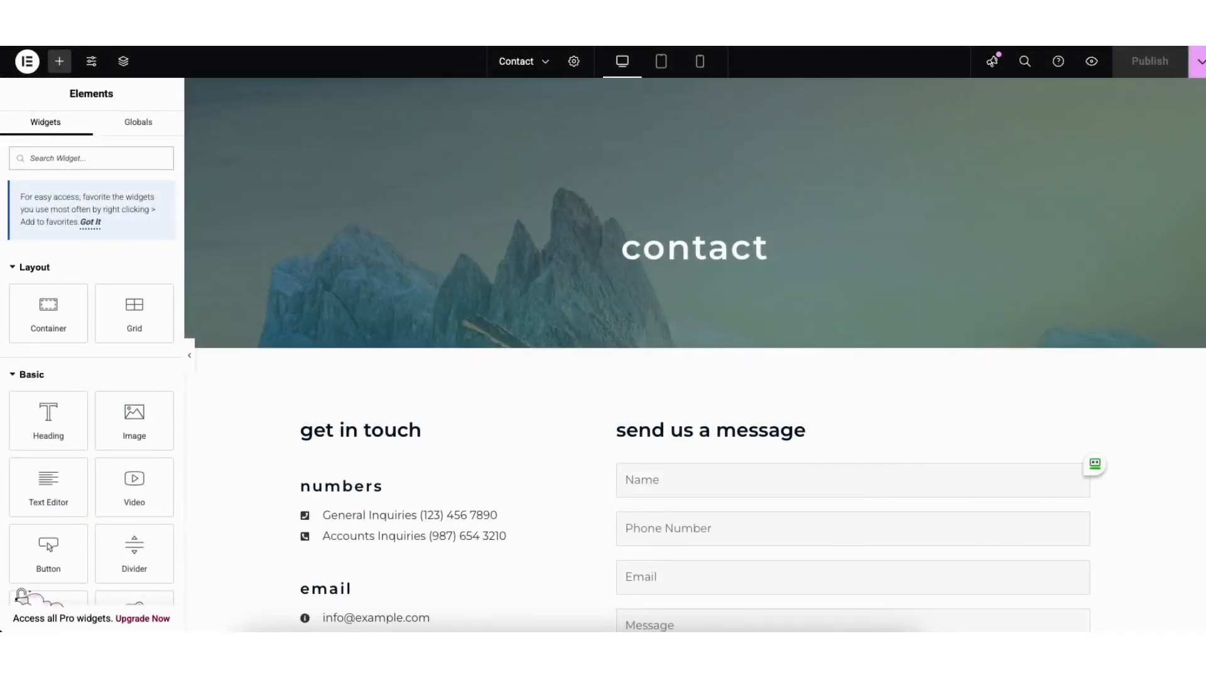
pyautogui.scroll(-10, 1194, 214)
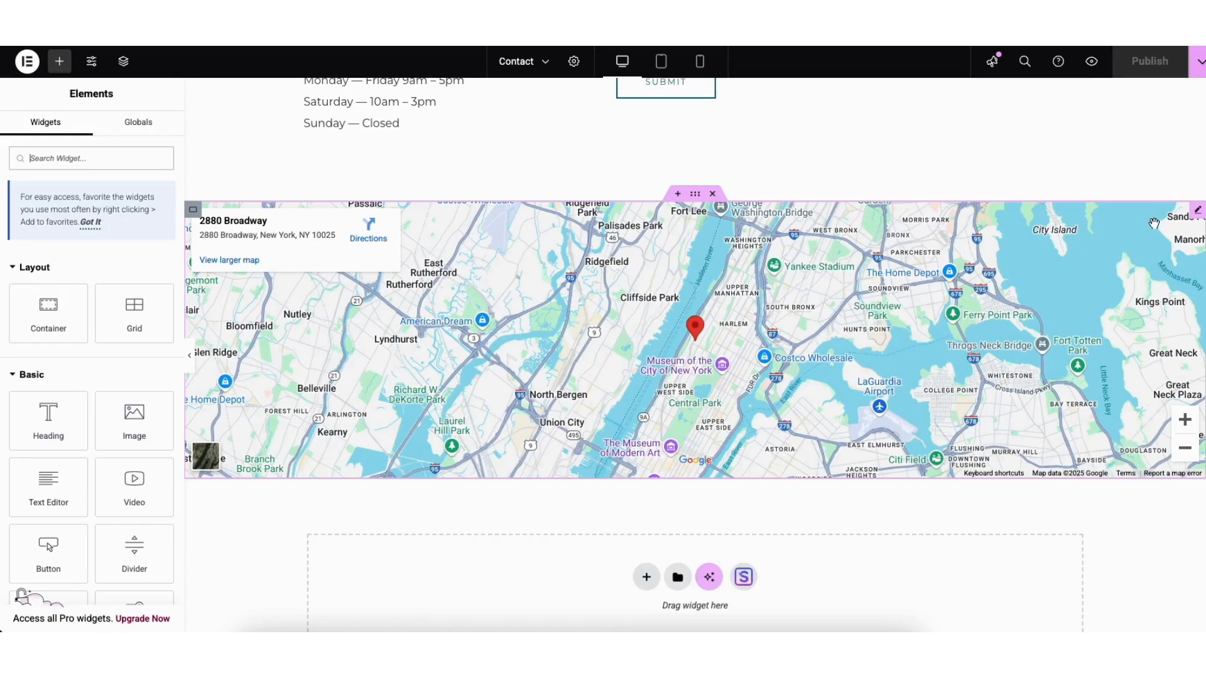
pyautogui.click(1198, 213)
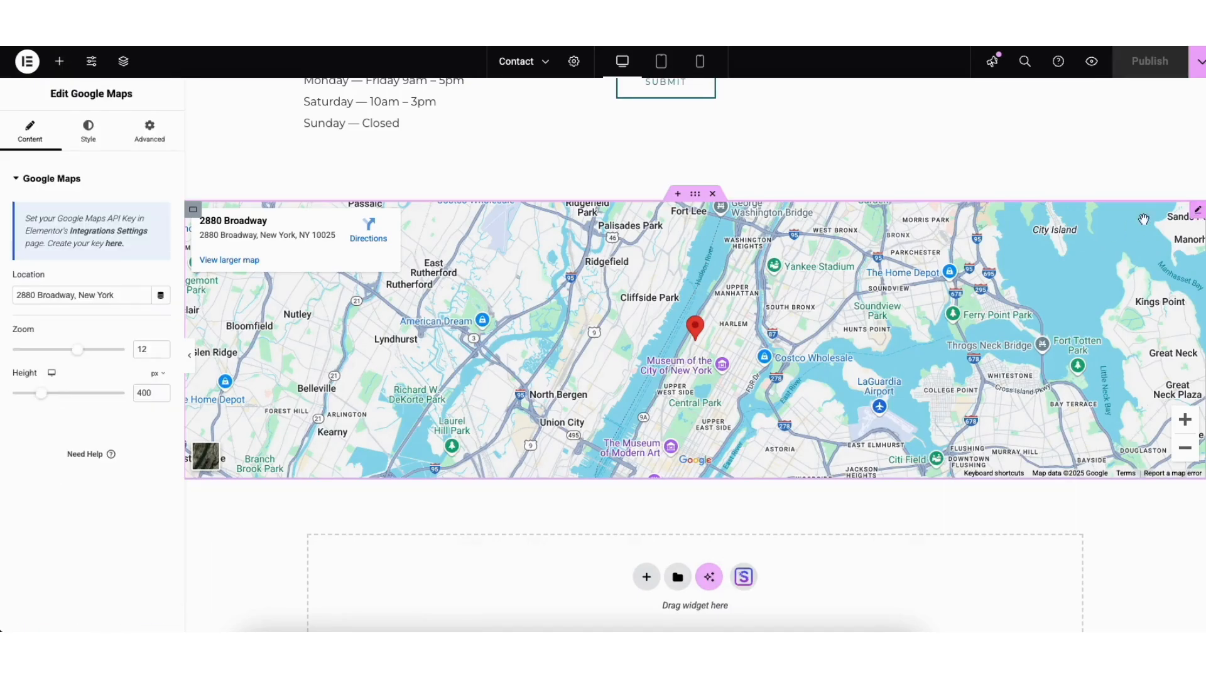
pyautogui.moveTo(15, 293); pyautogui.dragTo(121, 295)
pyautogui.click(73, 325)
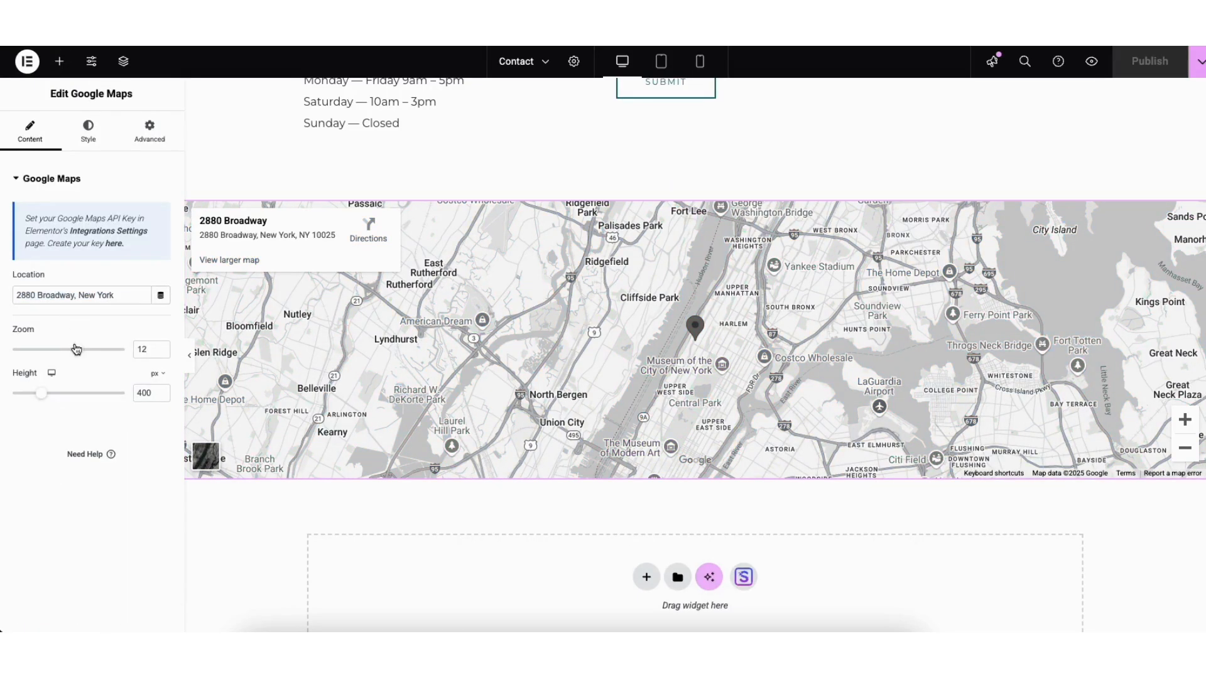
pyautogui.moveTo(77, 352); pyautogui.dragTo(69, 353)
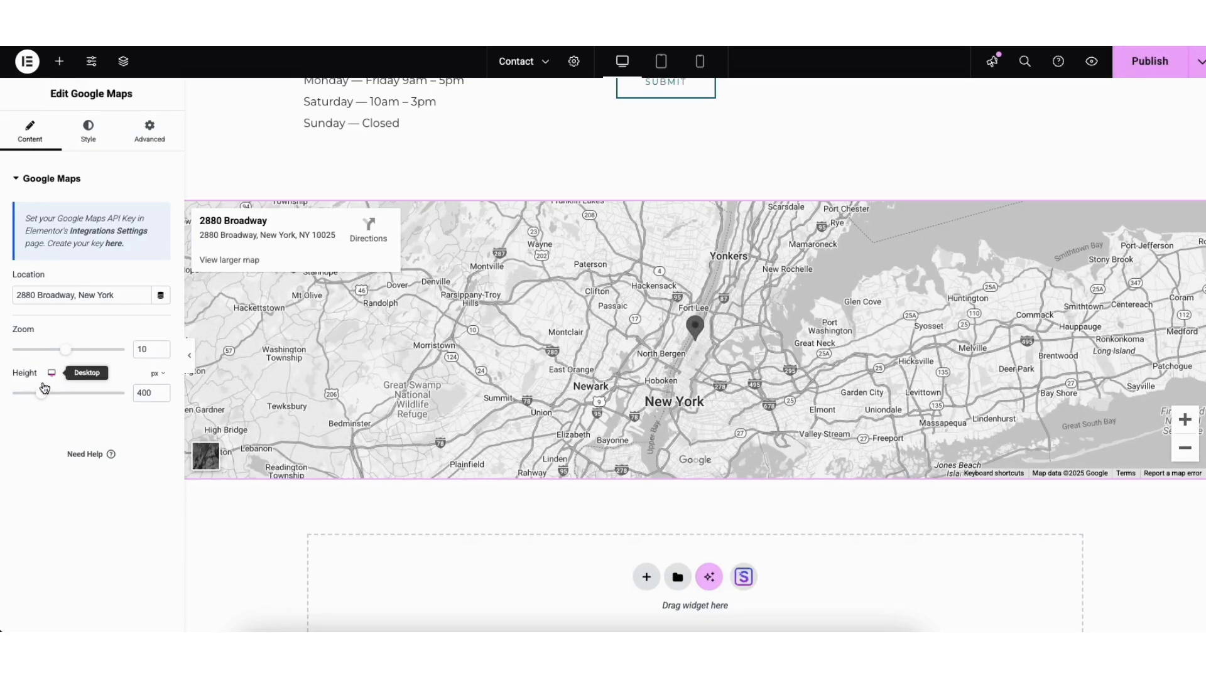
pyautogui.moveTo(41, 393)
pyautogui.mouseDown()
pyautogui.moveTo(60, 397)
pyautogui.moveTo(49, 400)
pyautogui.mouseUp()
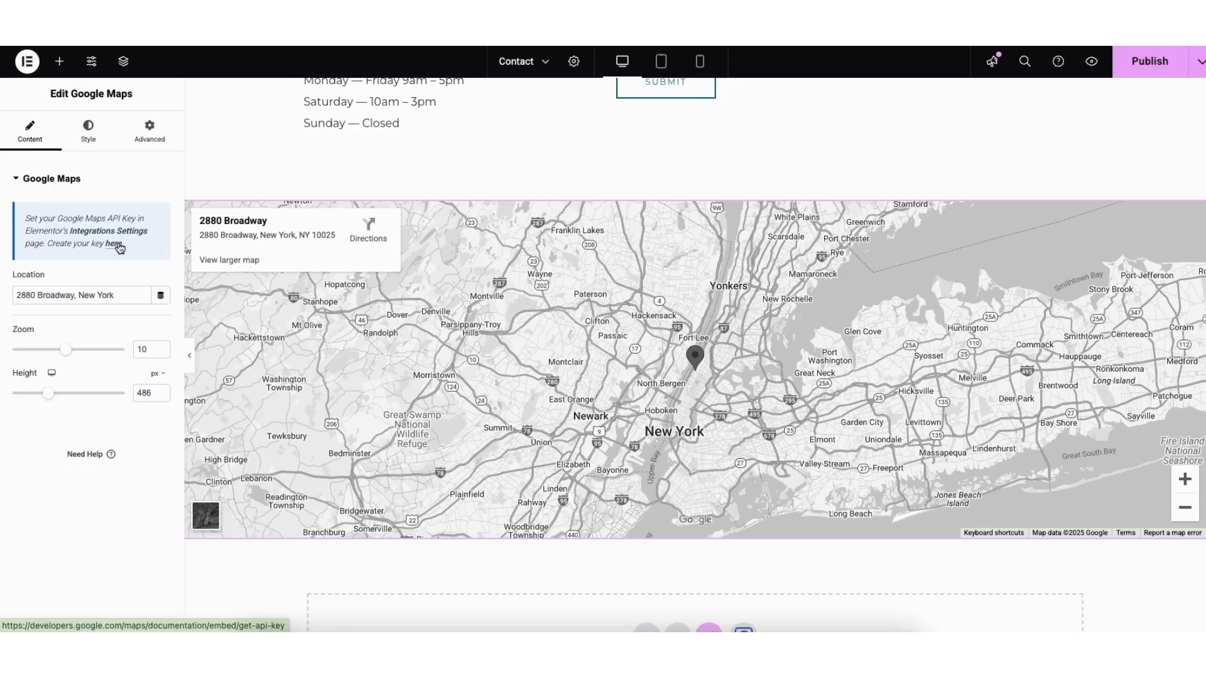
# Create a Google Cloud project named Demo1 with no organization from the Maps API key guide, and open Elementor's Integrations Settings
pyautogui.click(117, 245)
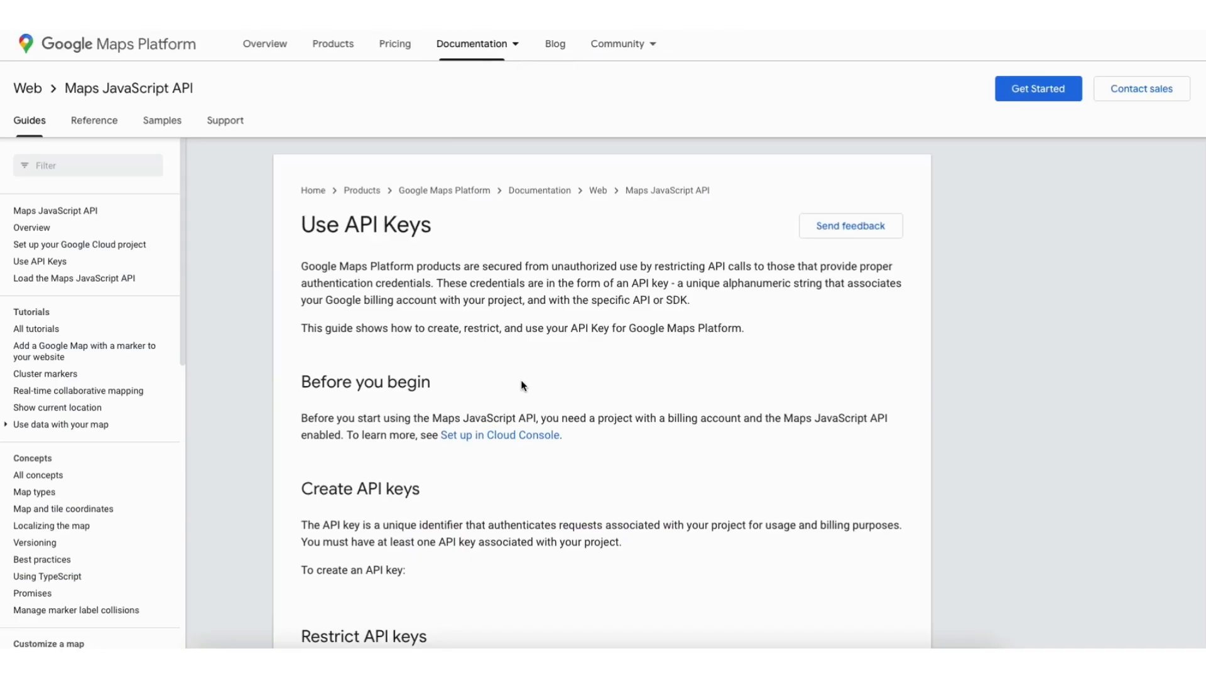
pyautogui.click(398, 256)
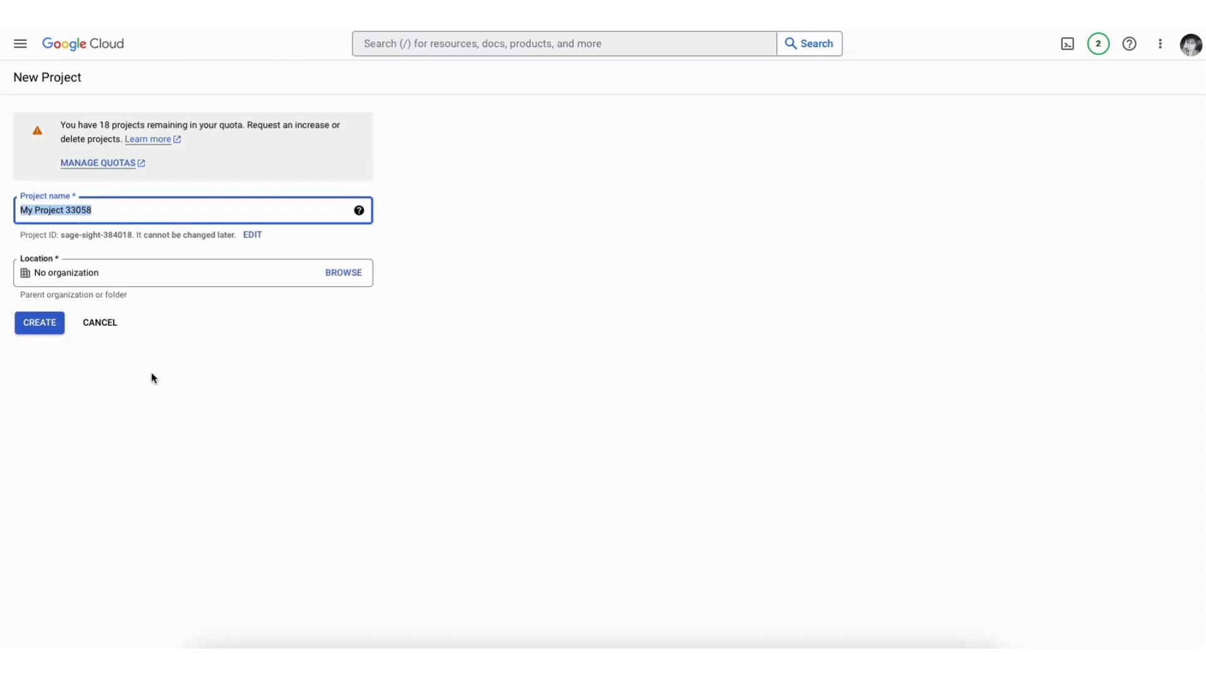
pyautogui.write('Demo1')
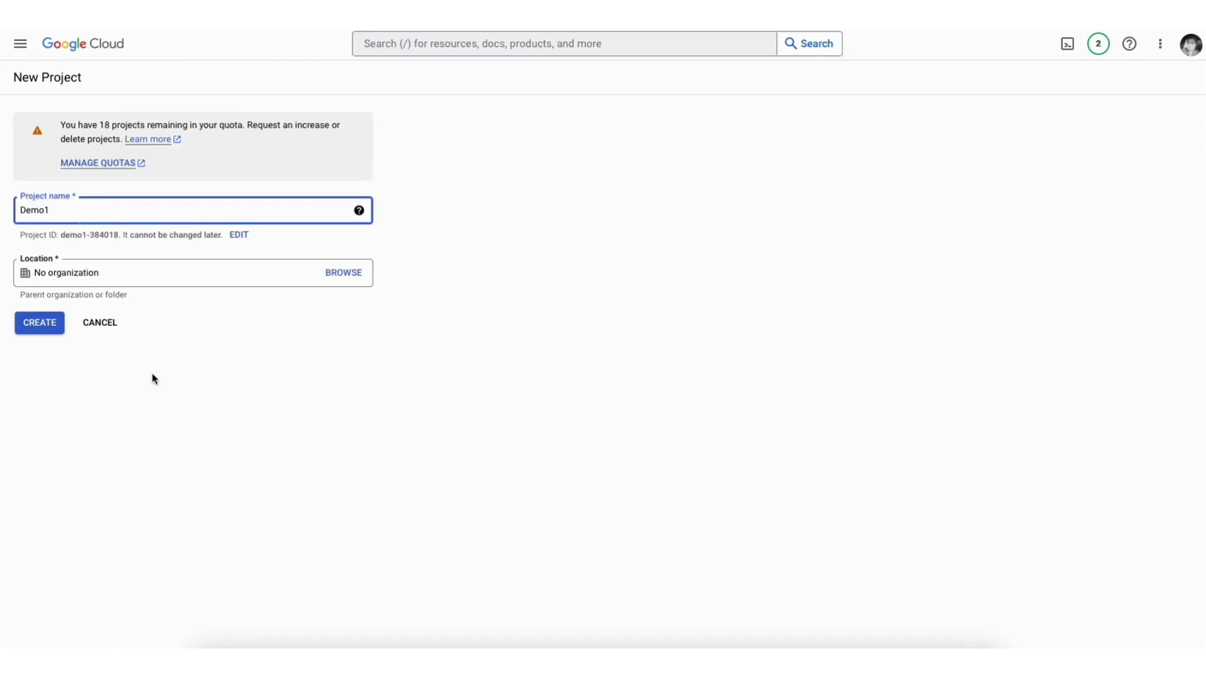
pyautogui.click(145, 274)
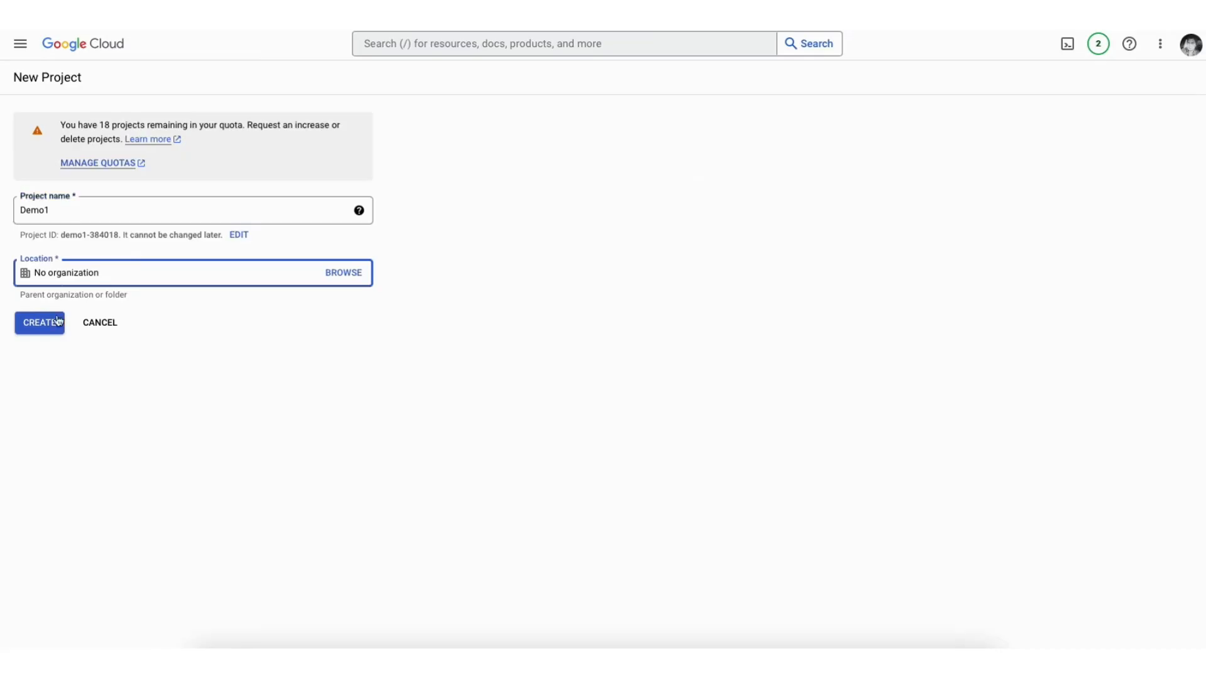
pyautogui.click(44, 327)
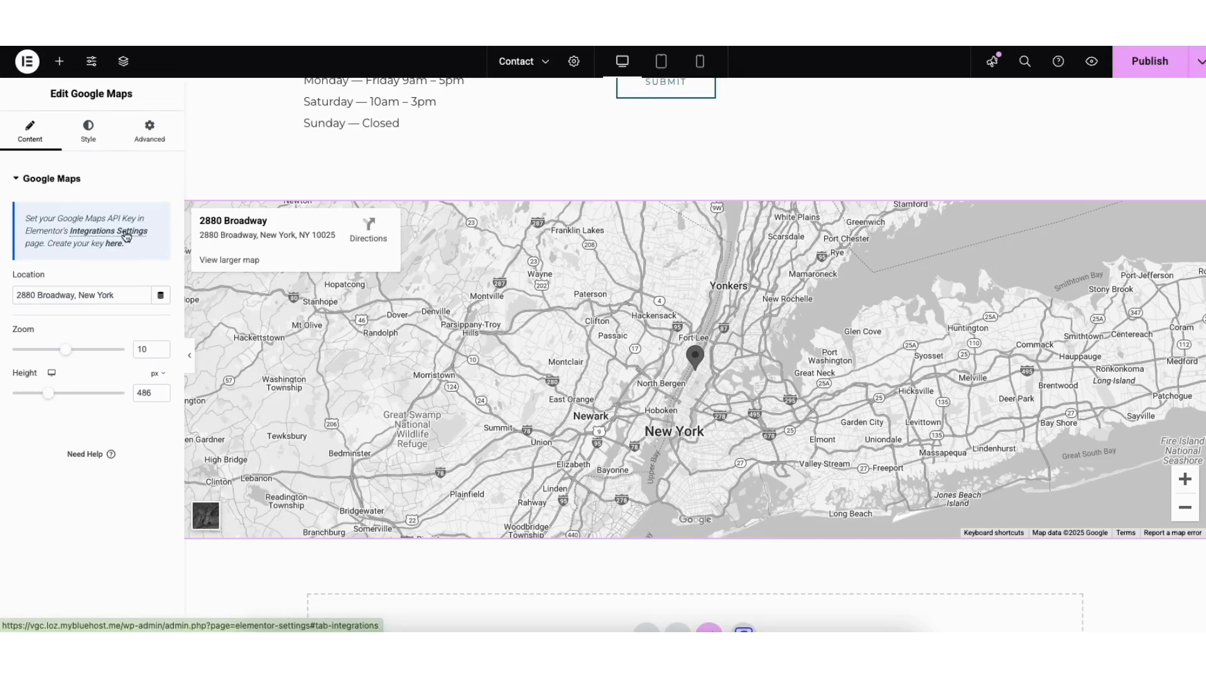
pyautogui.click(126, 235)
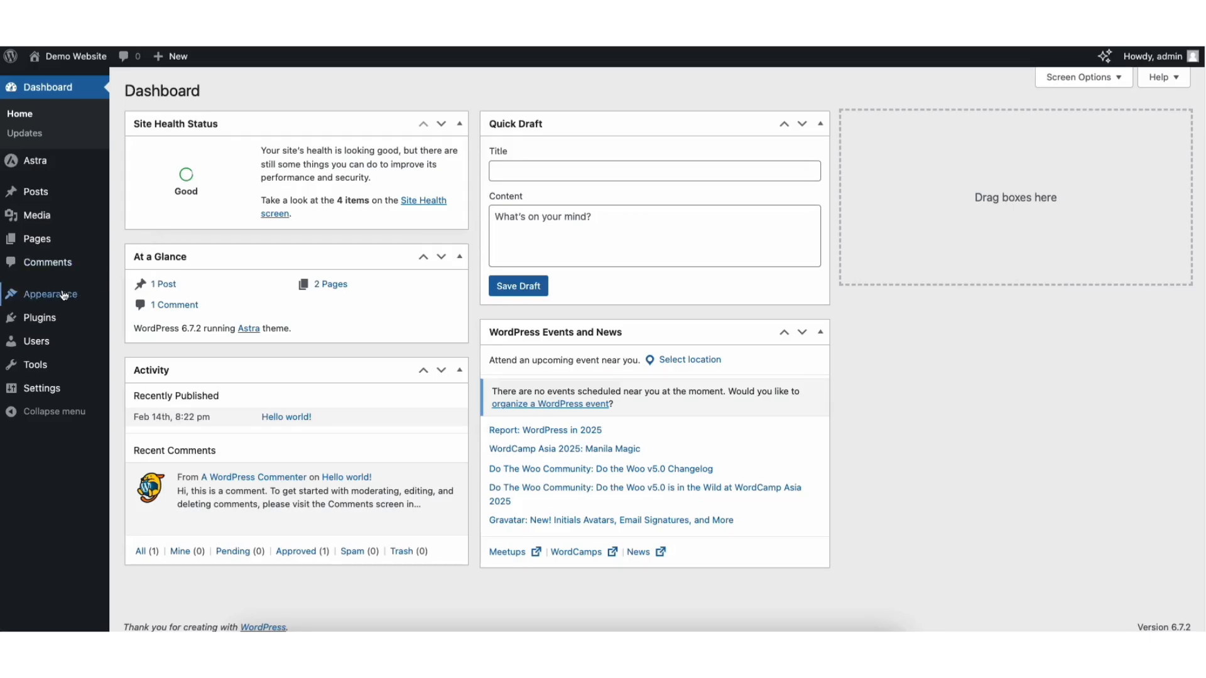
# Open the theme customizer's Footer Builder and look over the footer address text and the Widget 3 settings
pyautogui.moveTo(66, 299)
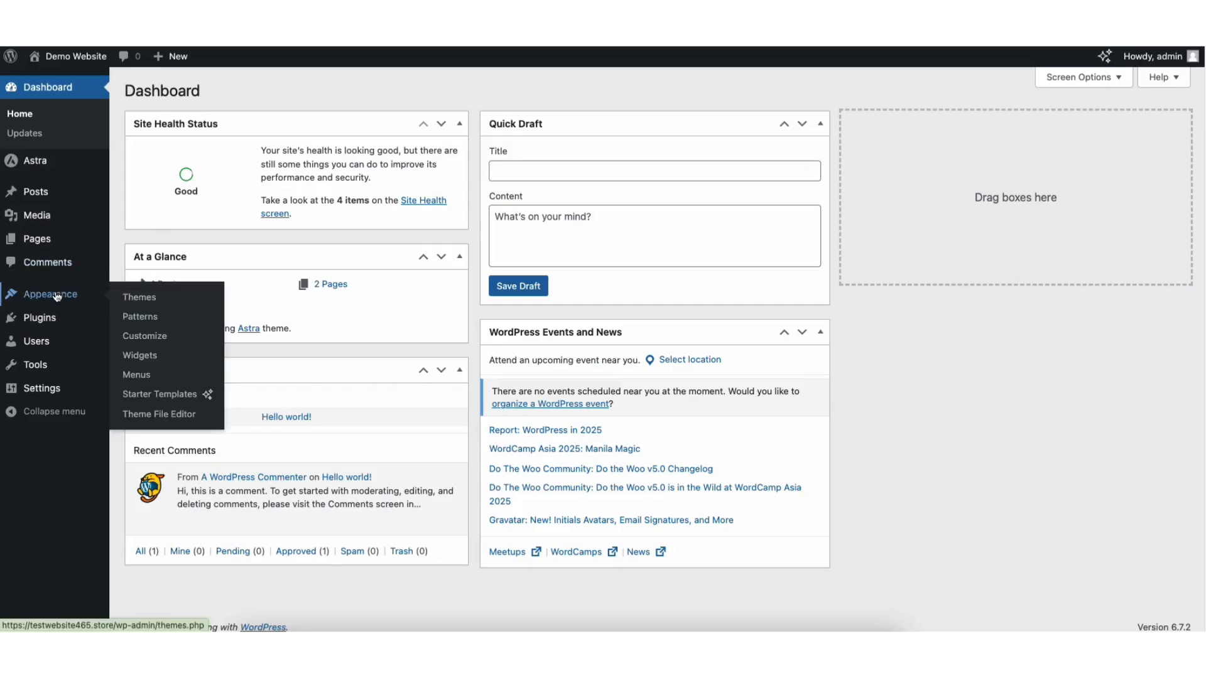
pyautogui.click(143, 339)
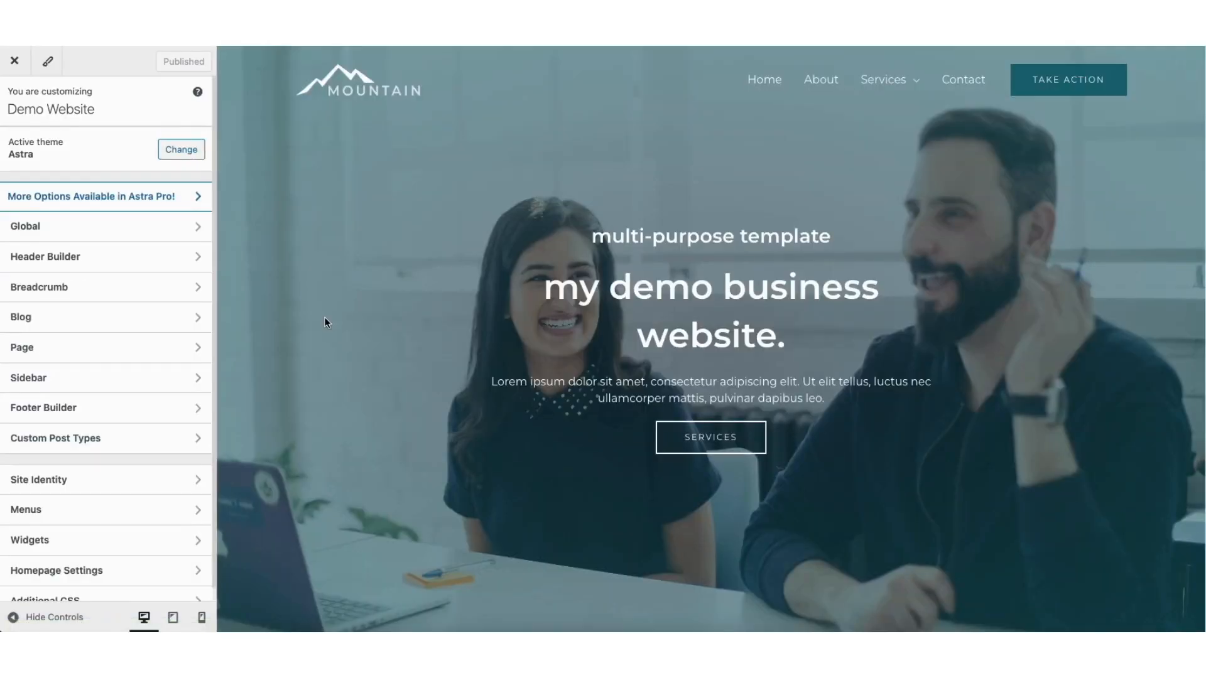
pyautogui.click(79, 414)
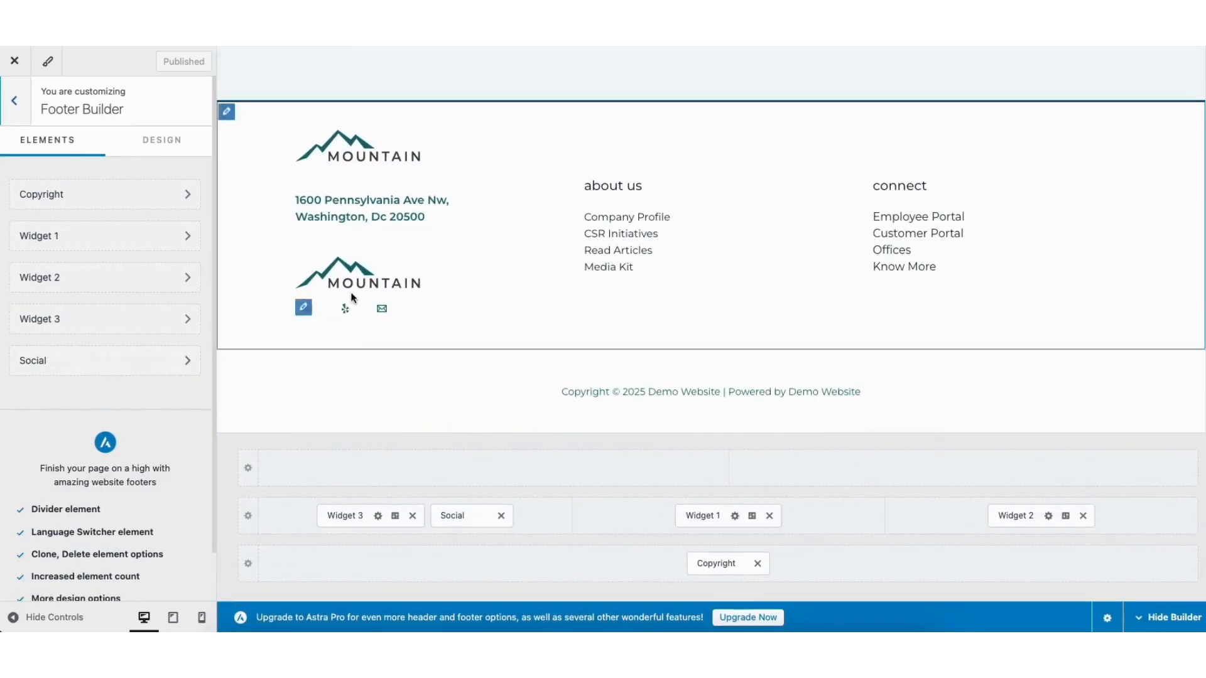
pyautogui.click(303, 203)
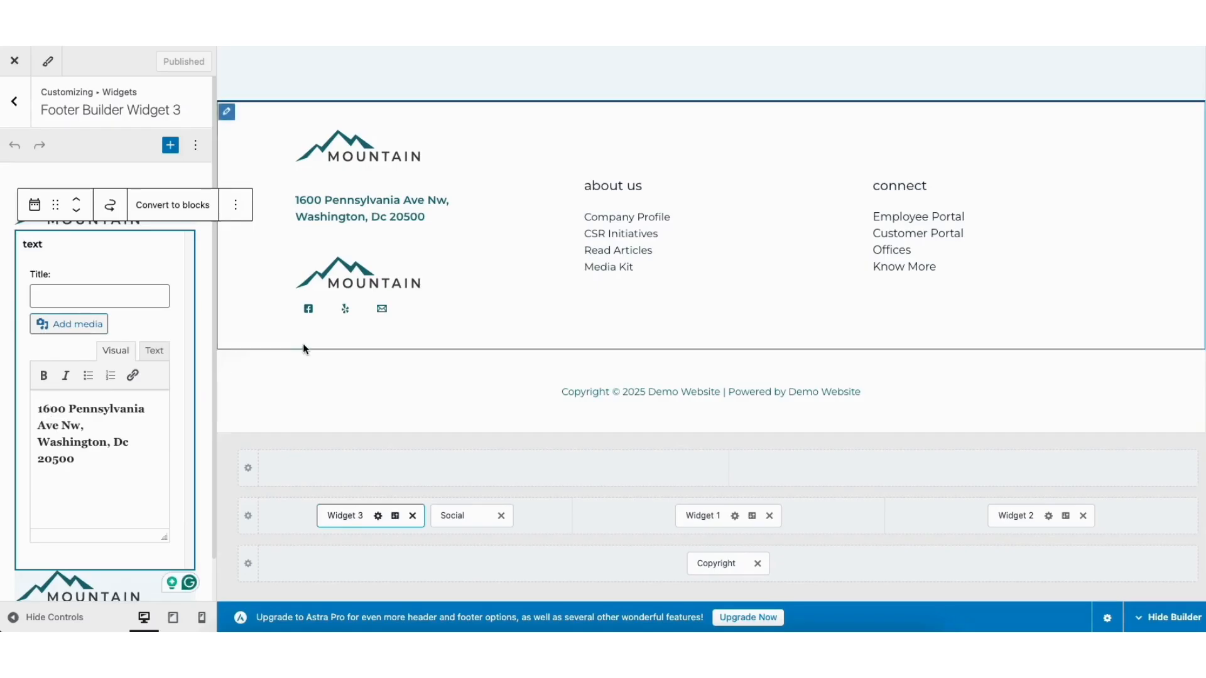
pyautogui.click(396, 518)
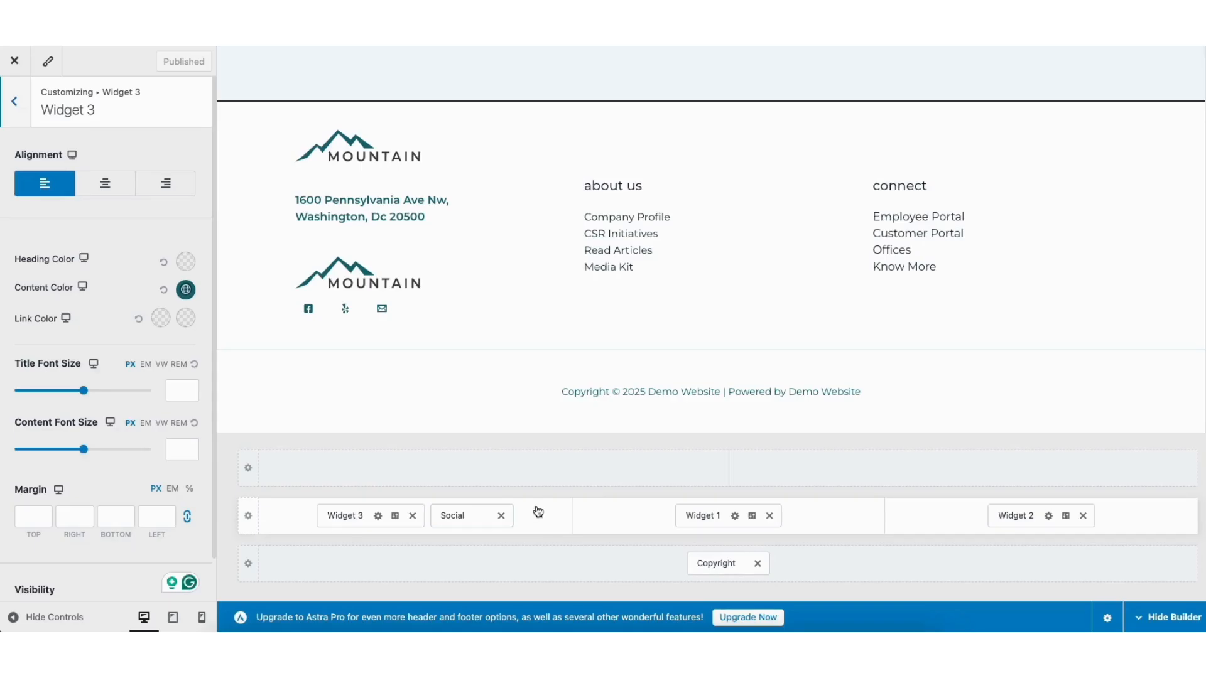
# Examine the Primary Footer's column and layout options and the elements available for the empty footer row above it
pyautogui.moveTo(264, 380)
pyautogui.moveTo(228, 112)
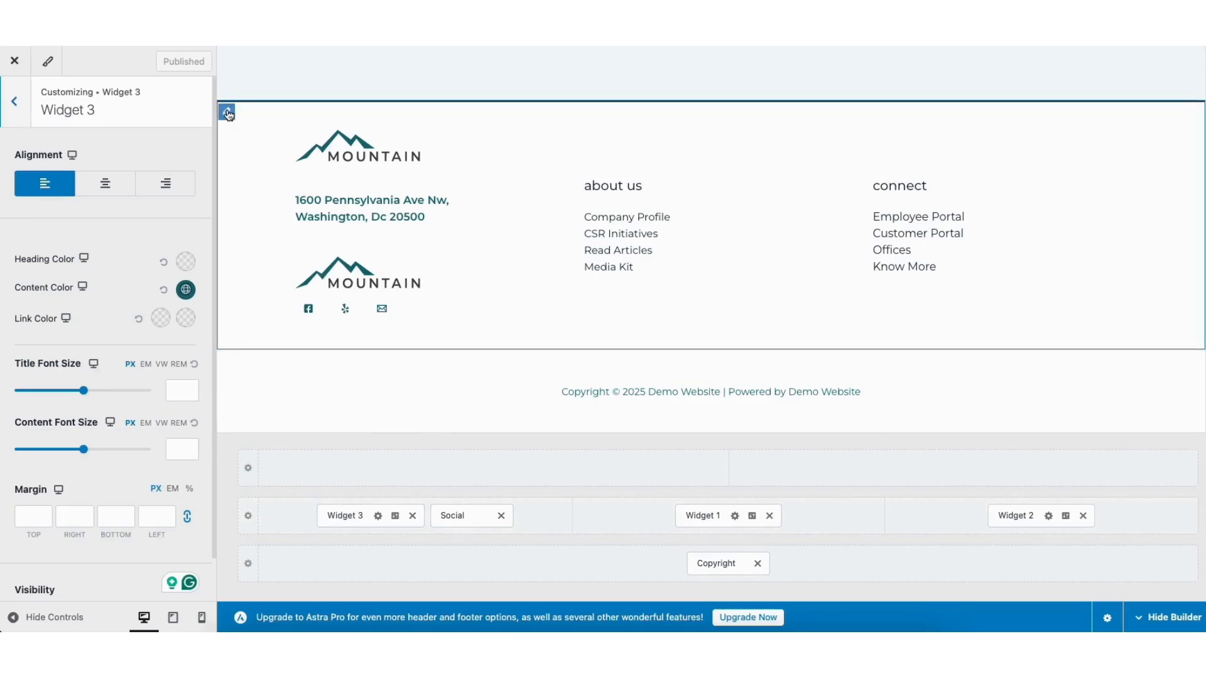
pyautogui.click(228, 112)
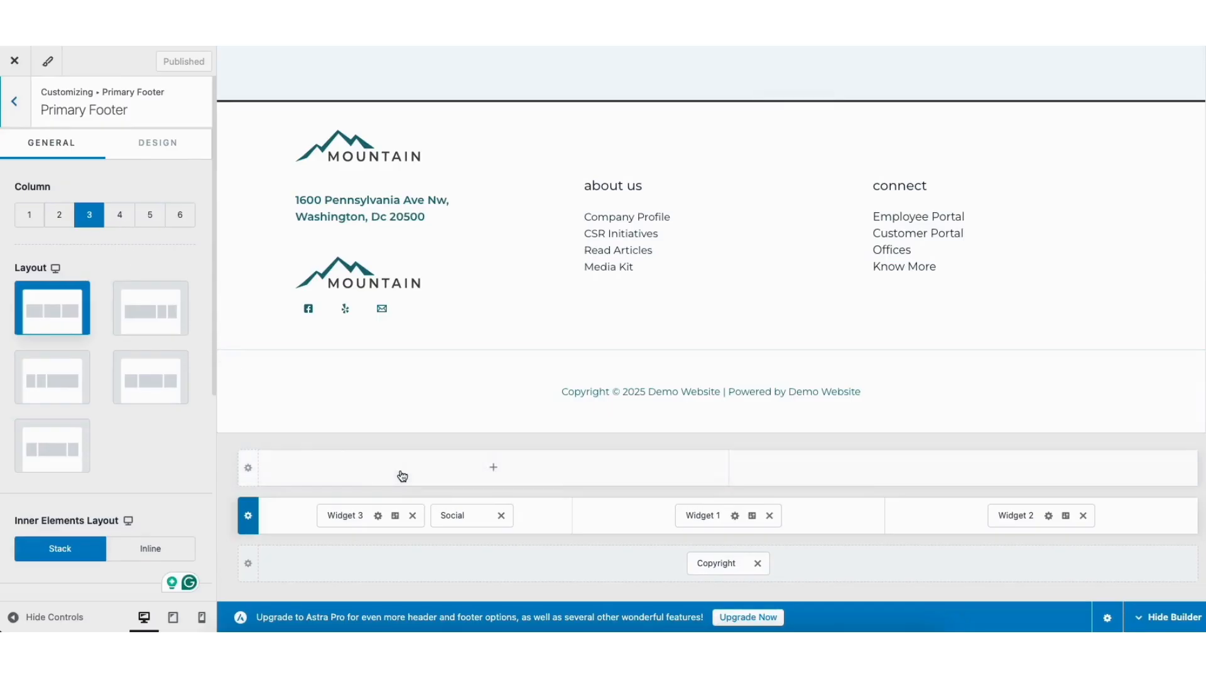
pyautogui.click(493, 470)
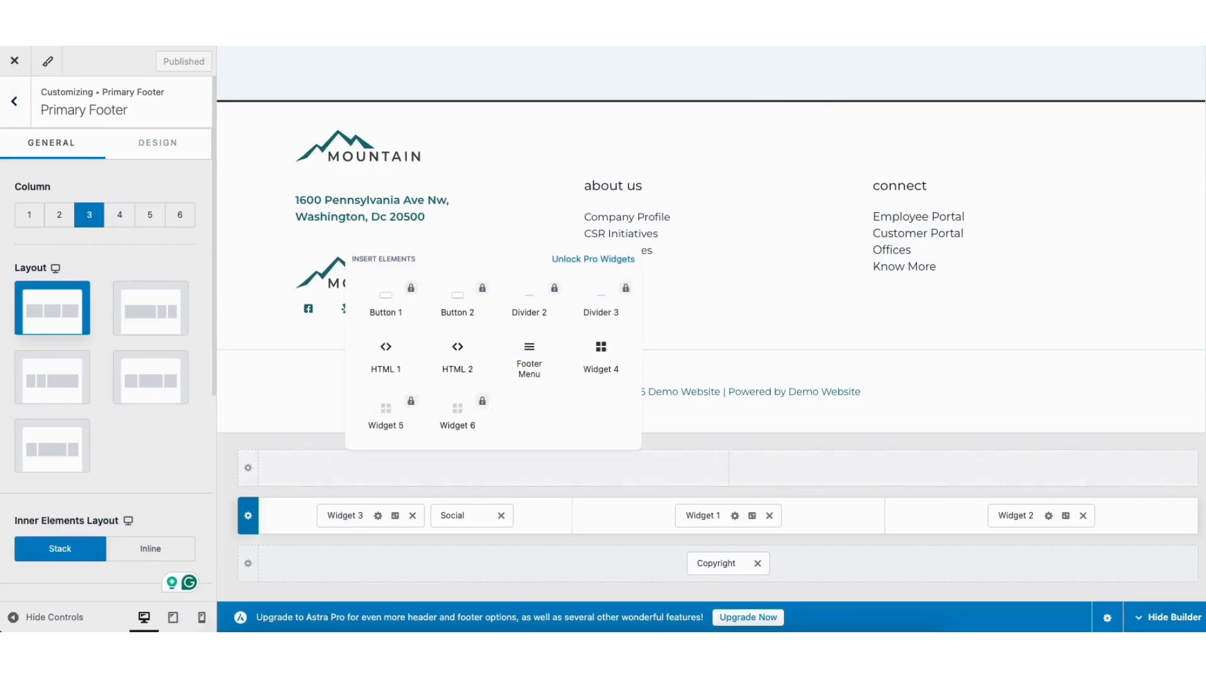
pyautogui.click(1090, 443)
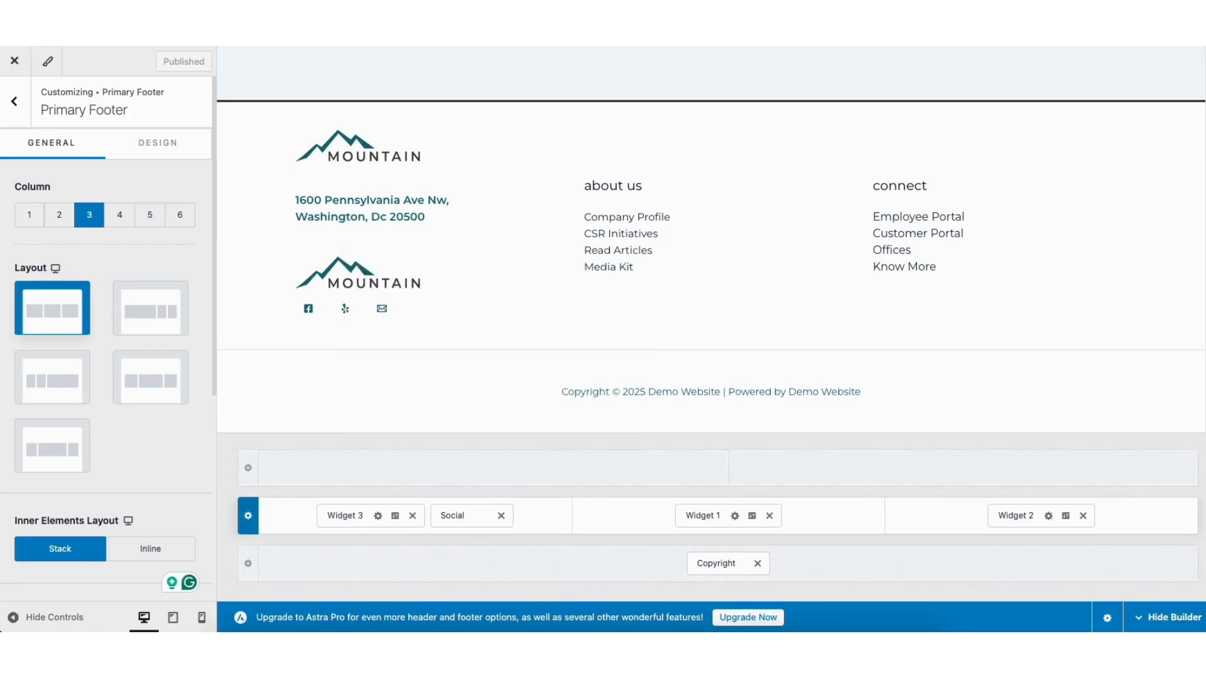
# Open the header's Take Action button settings and remove that button from the header
pyautogui.scroll(20, 711, 239)
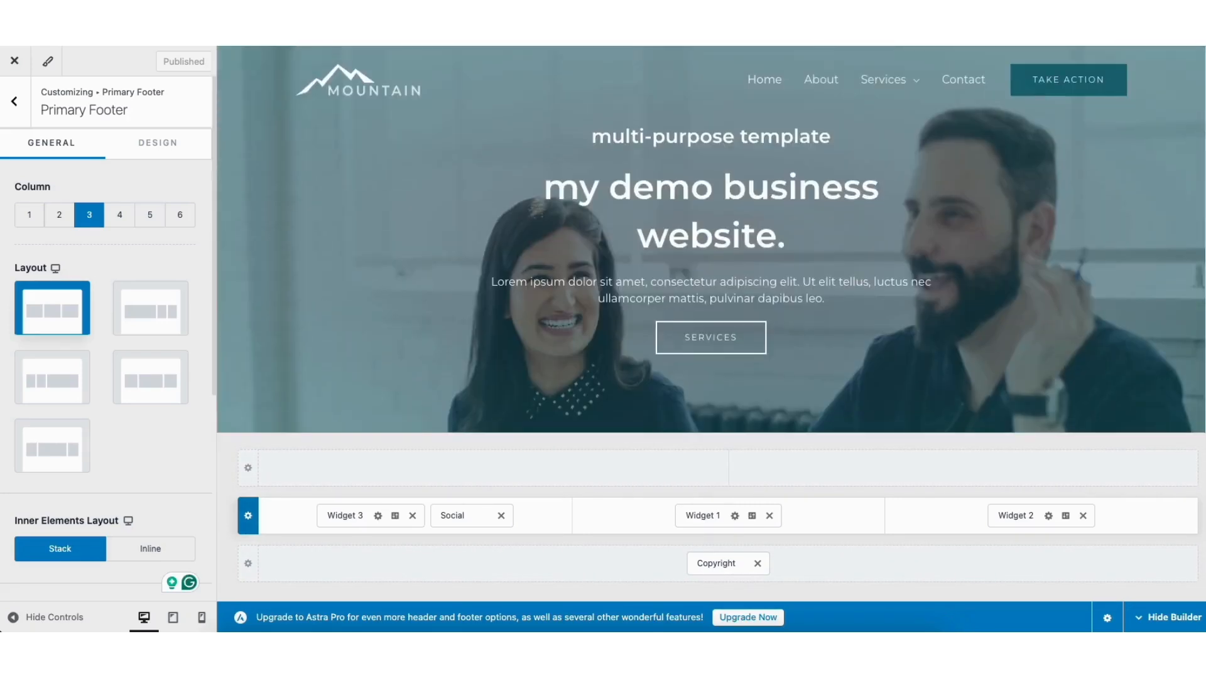
pyautogui.moveTo(1026, 76)
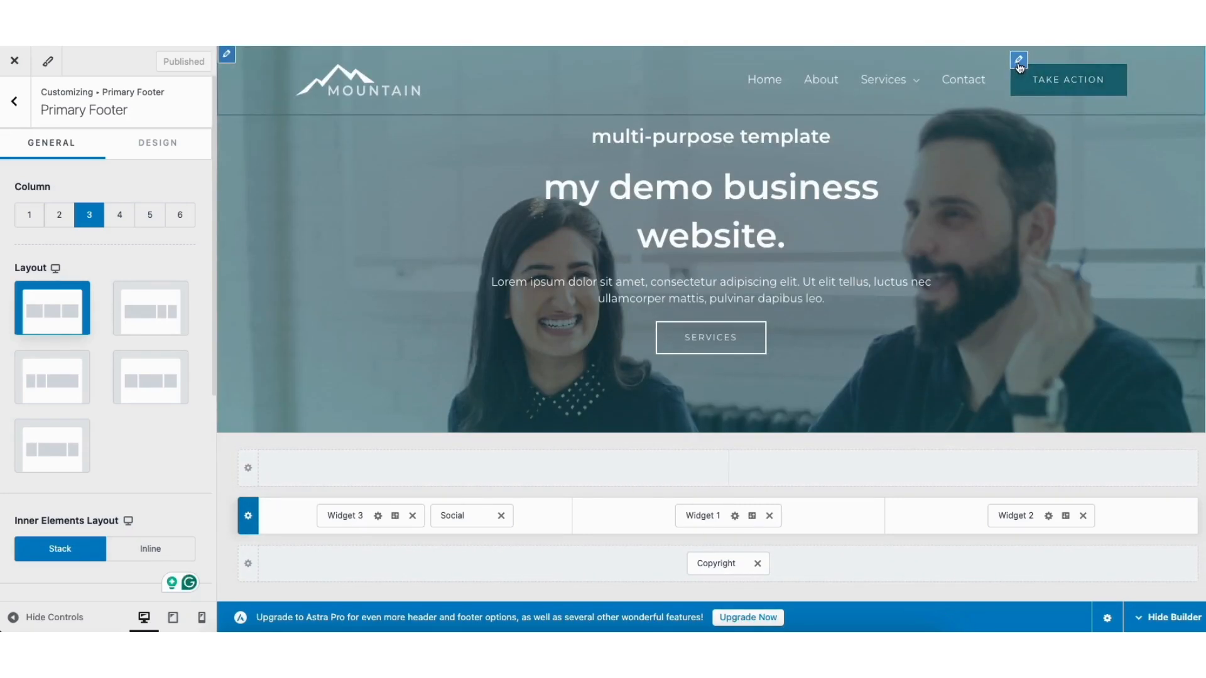
pyautogui.click(1019, 61)
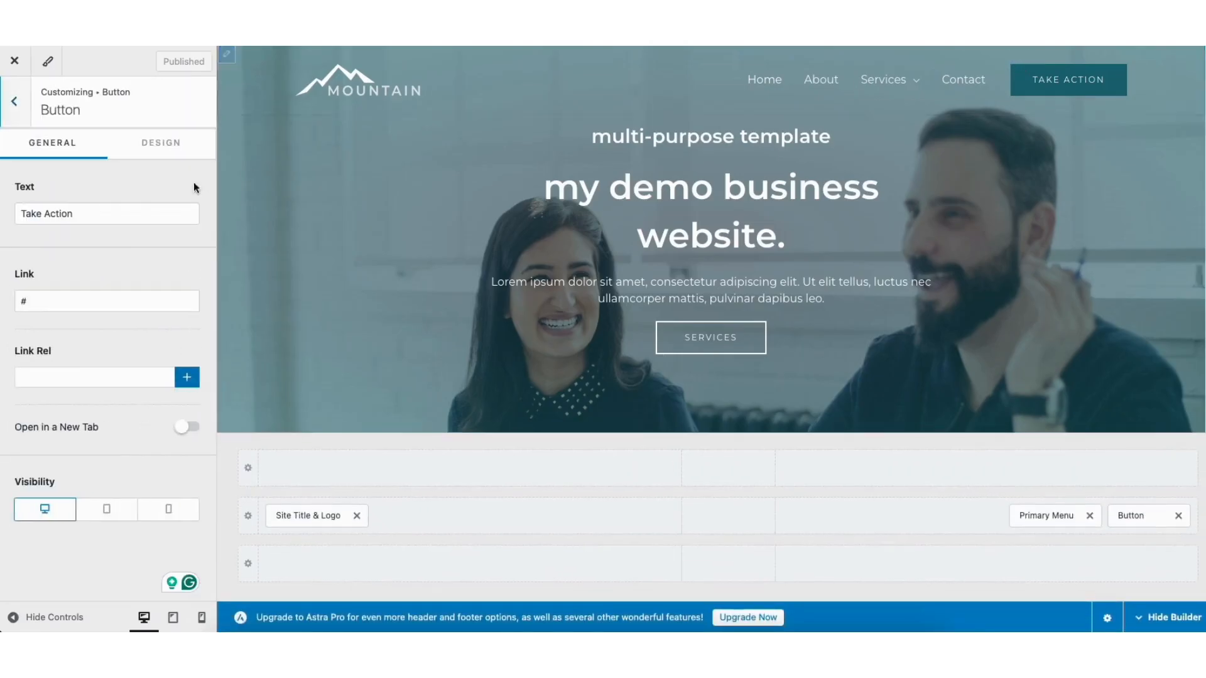
pyautogui.moveTo(20, 214); pyautogui.dragTo(74, 215)
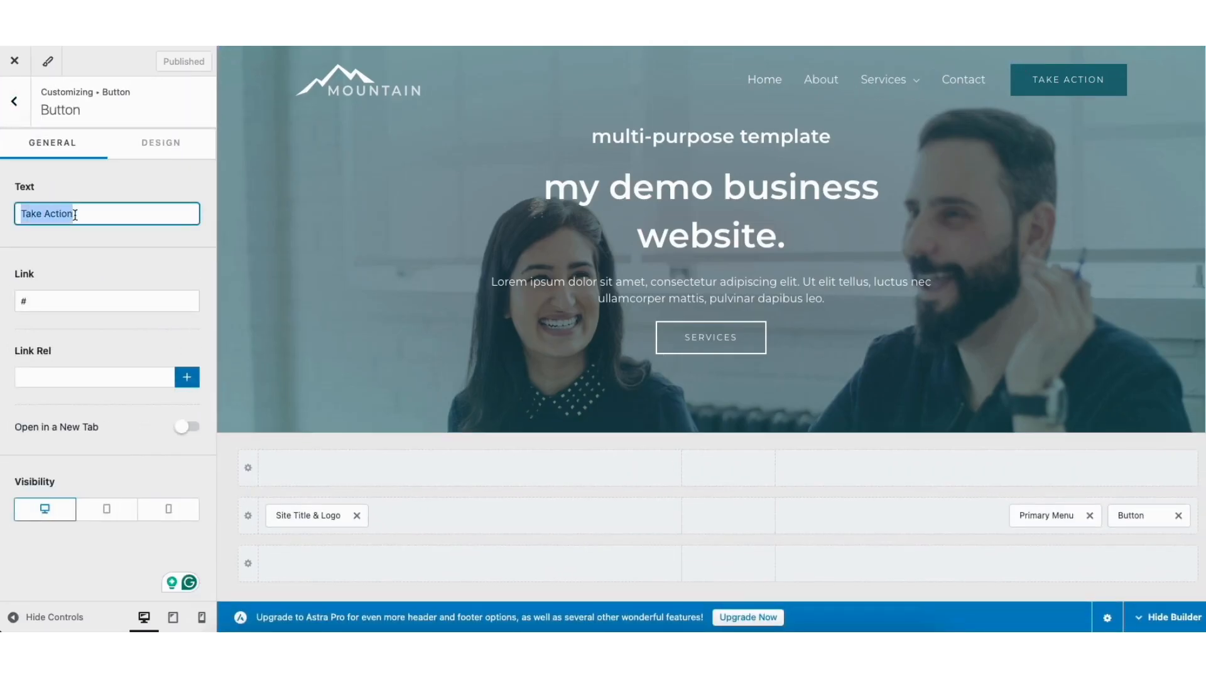
pyautogui.click(106, 265)
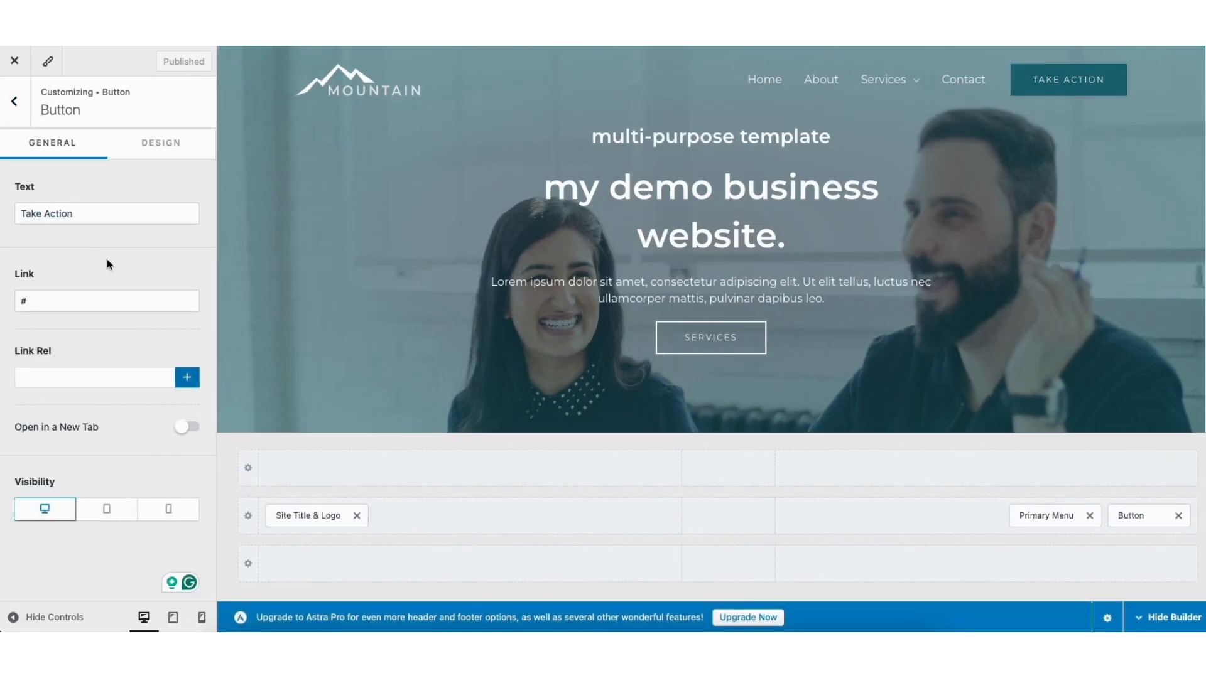
pyautogui.click(1179, 516)
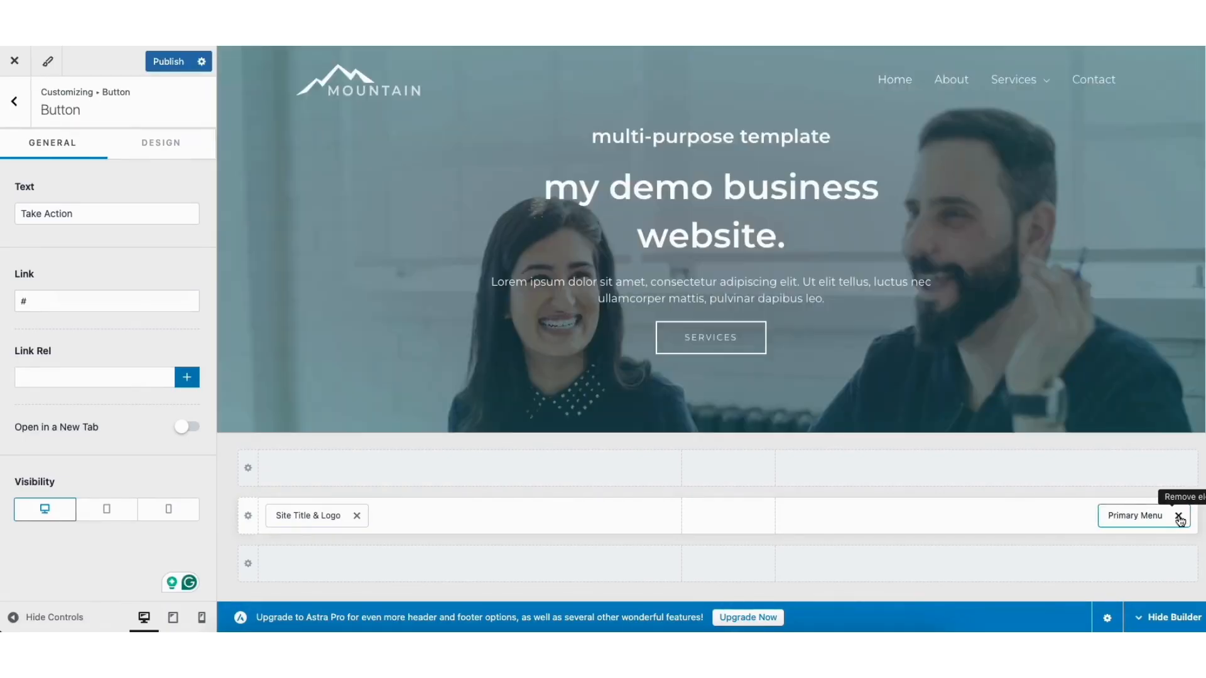
pyautogui.moveTo(1125, 515); pyautogui.dragTo(1093, 531)
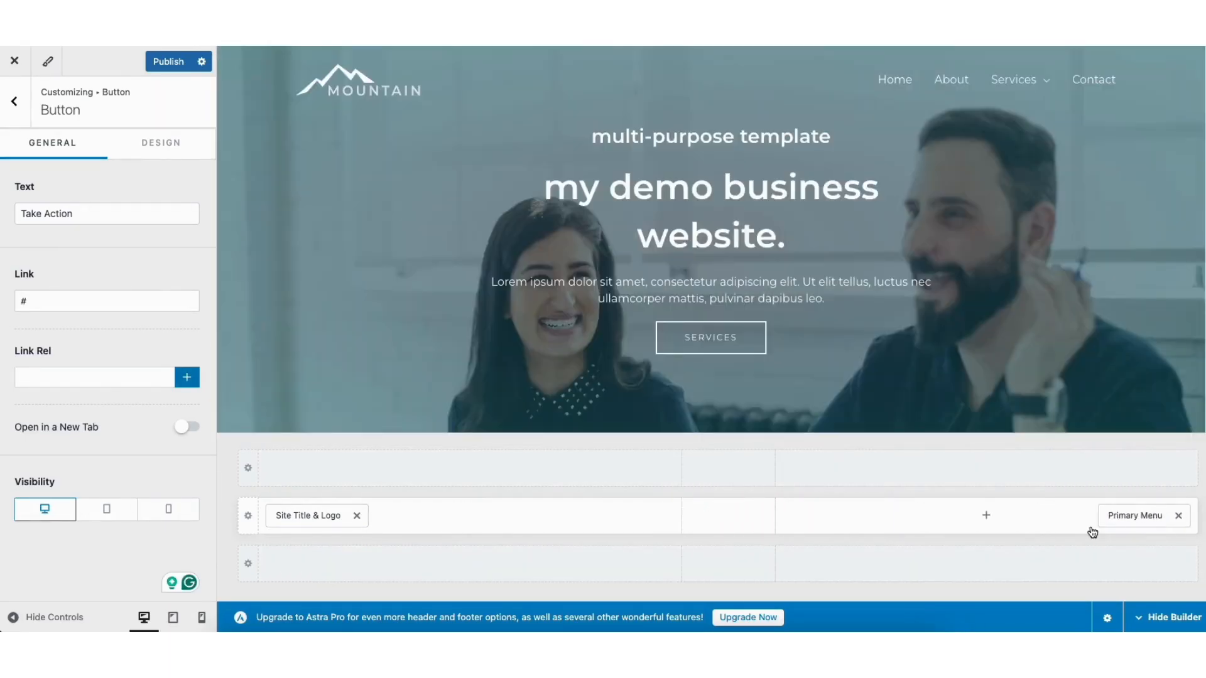
# Review the header logo's general and design options, and return to the main customizer sections
pyautogui.moveTo(306, 79)
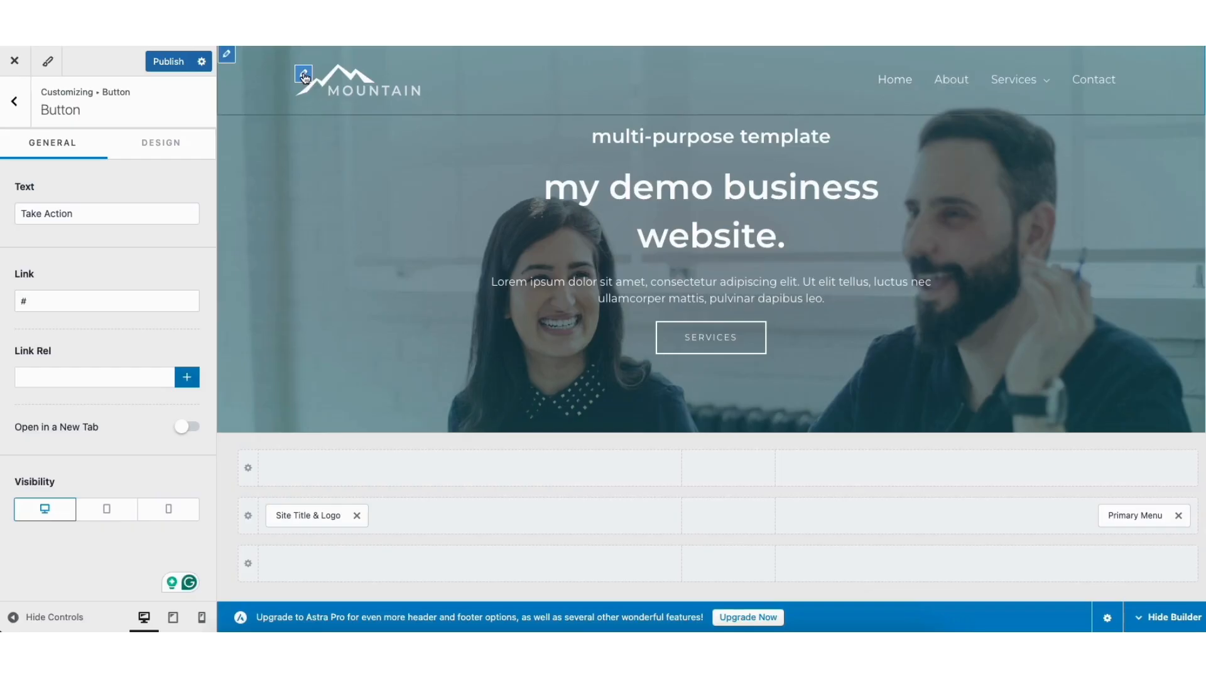
pyautogui.click(305, 76)
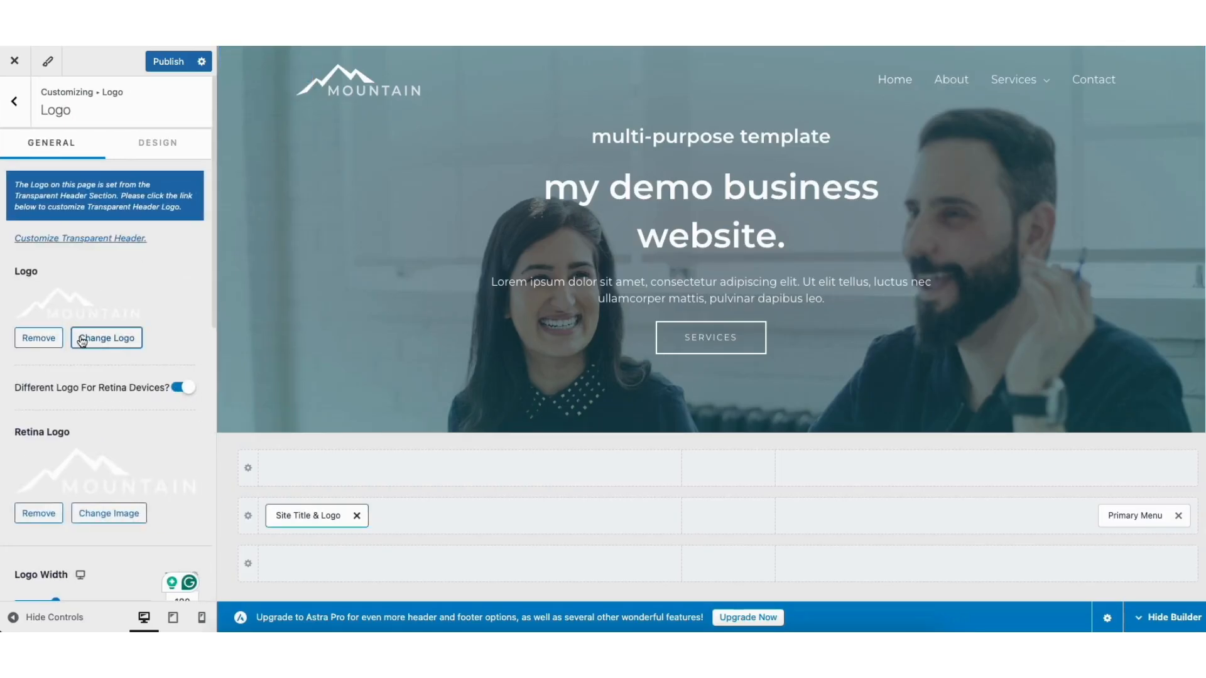
pyautogui.click(156, 143)
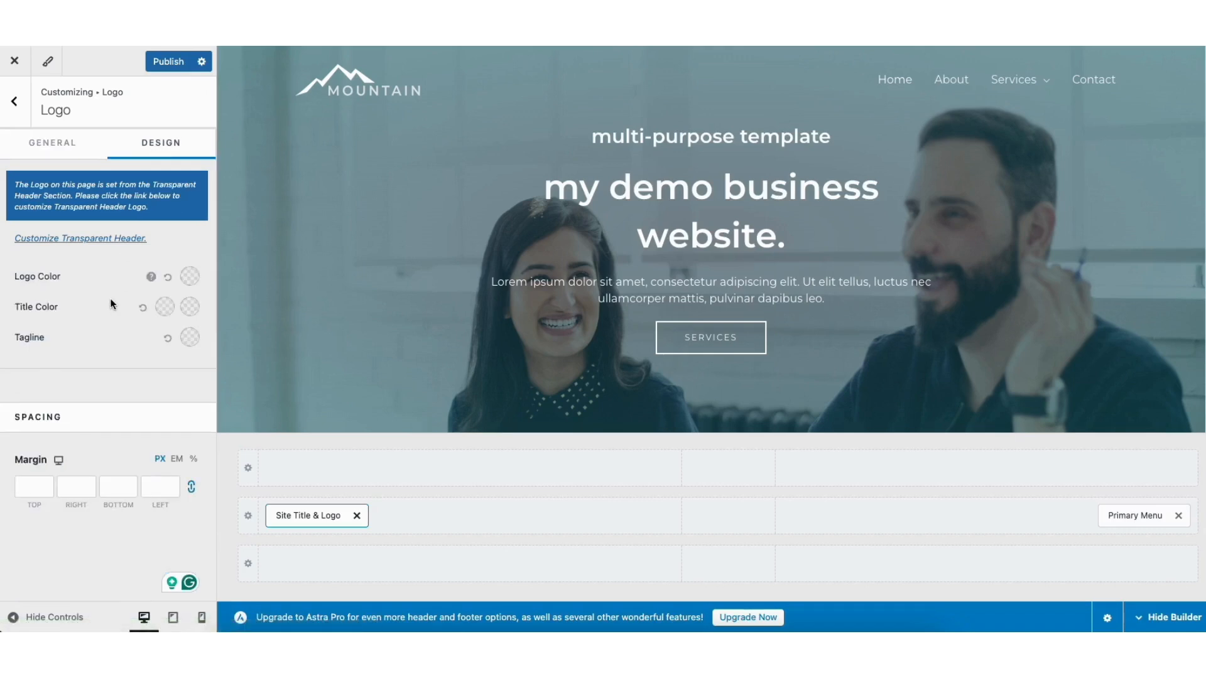
pyautogui.click(15, 103)
pyautogui.click(17, 104)
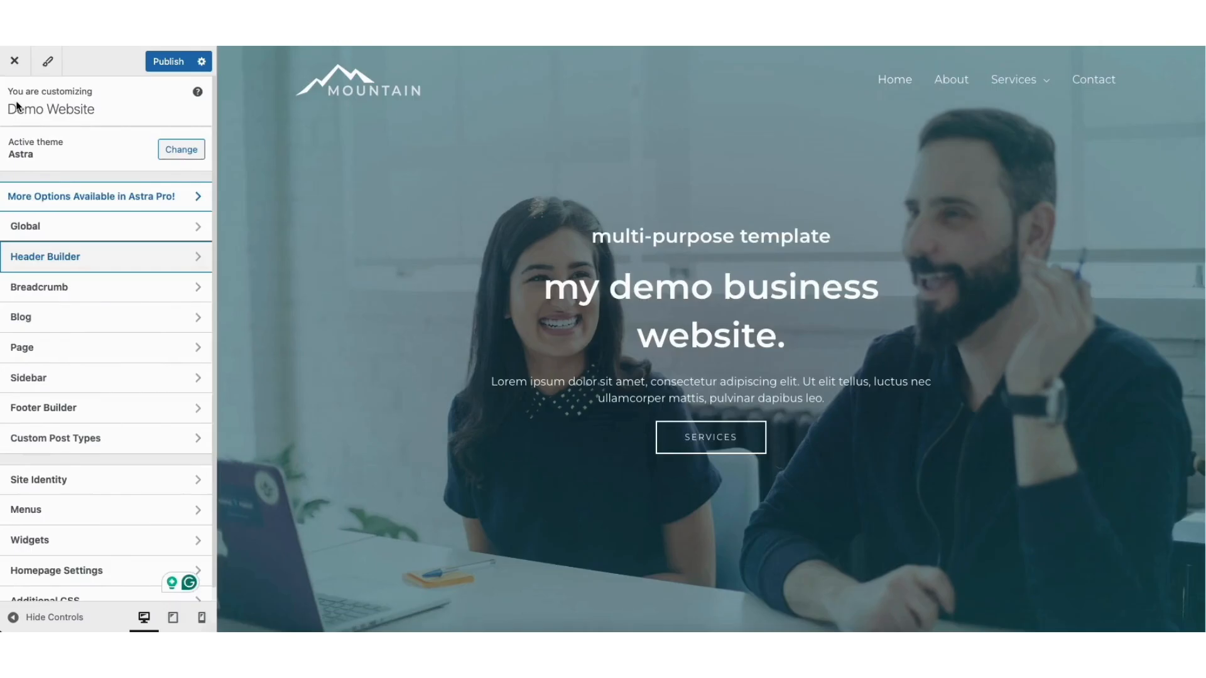
# Look over the Site Identity options, including the site icon, logo width, site title and tagline settings
pyautogui.click(70, 479)
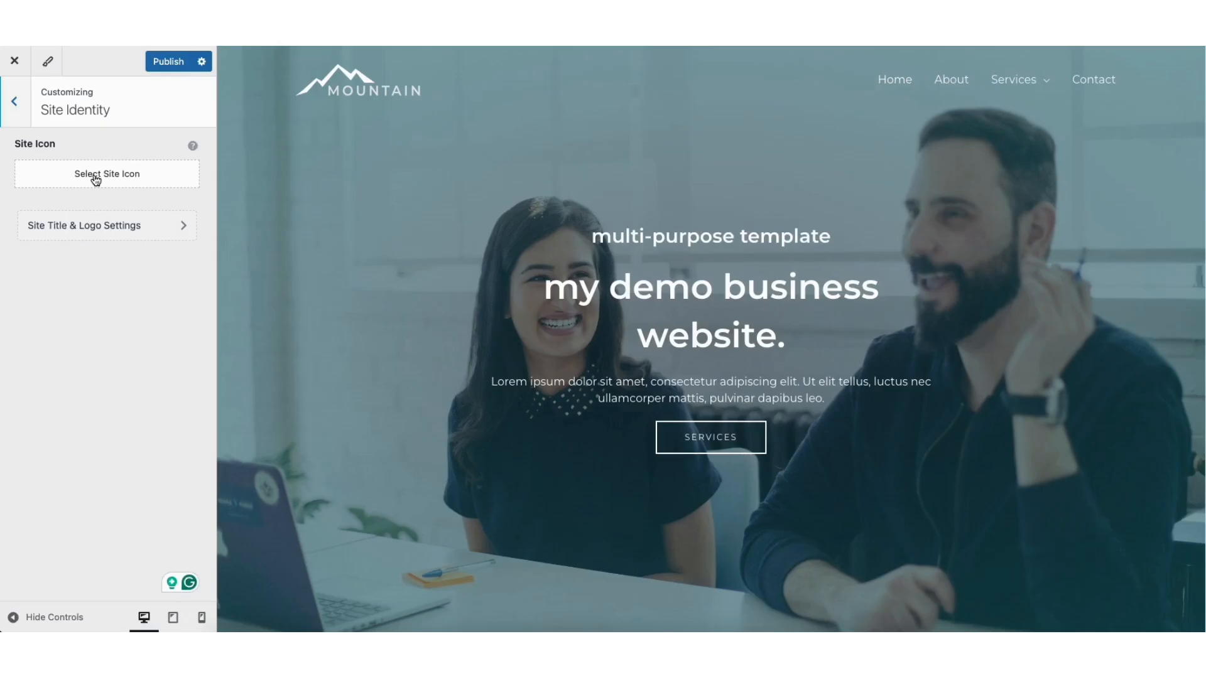
pyautogui.click(90, 232)
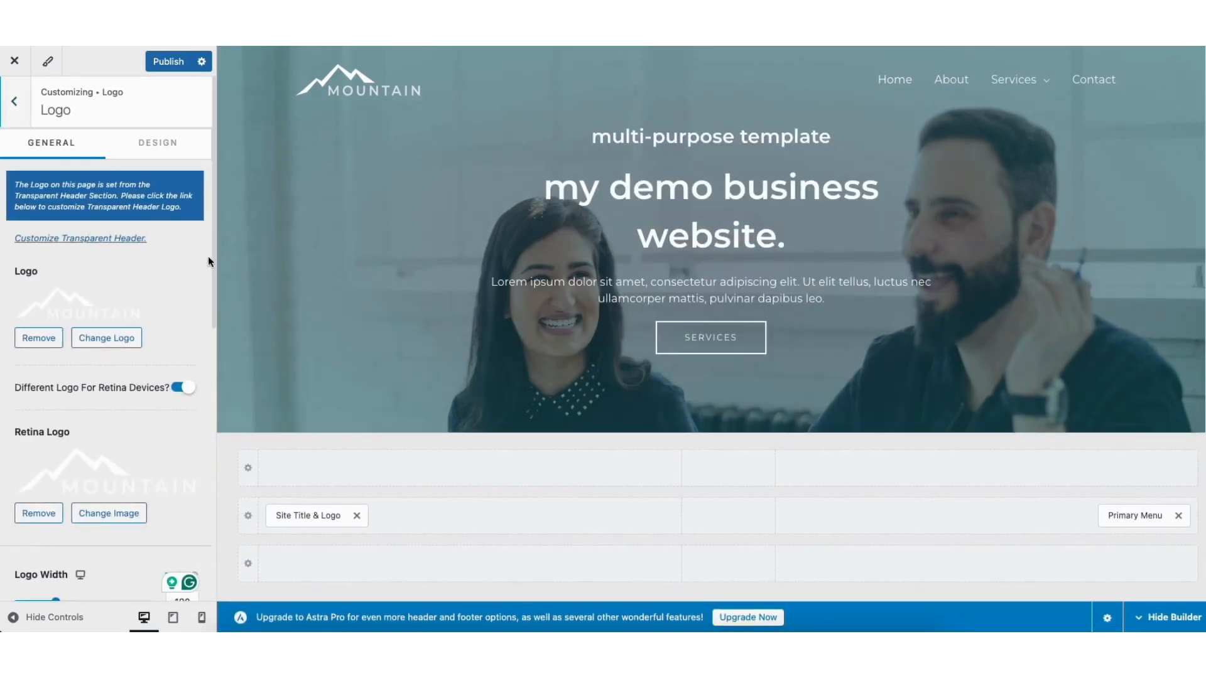
pyautogui.moveTo(212, 262); pyautogui.dragTo(209, 427)
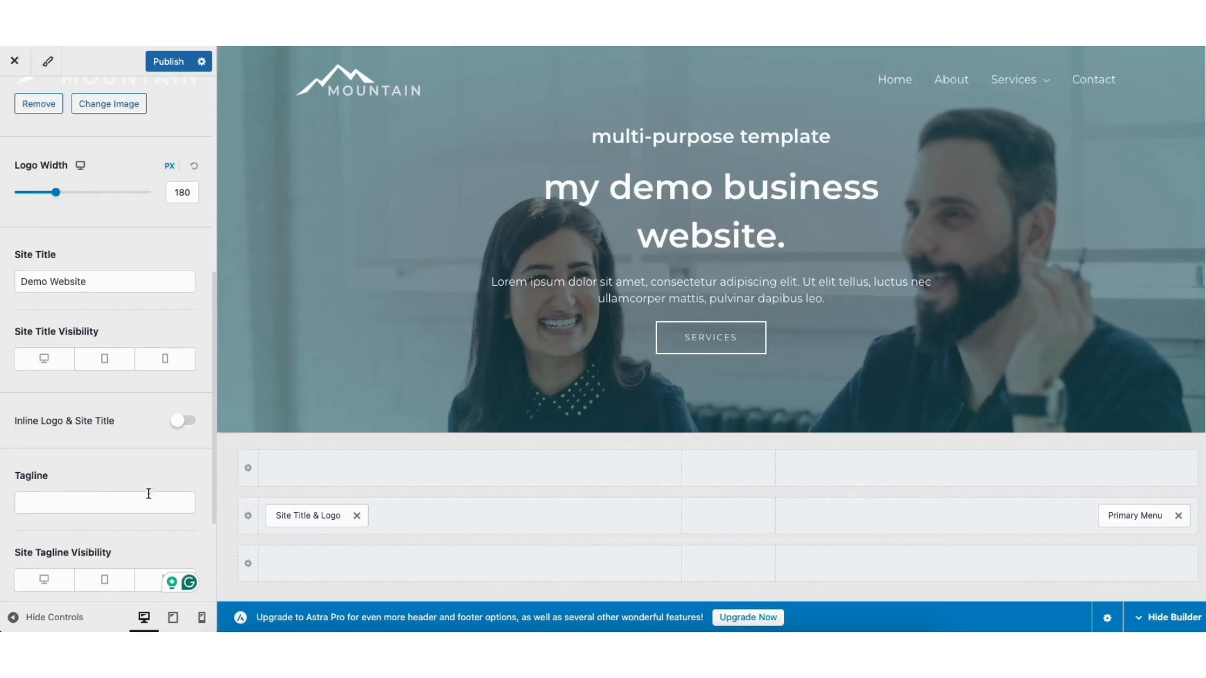
# Return from the end of the logo settings to the main customizer sections
pyautogui.moveTo(214, 466); pyautogui.dragTo(228, 279)
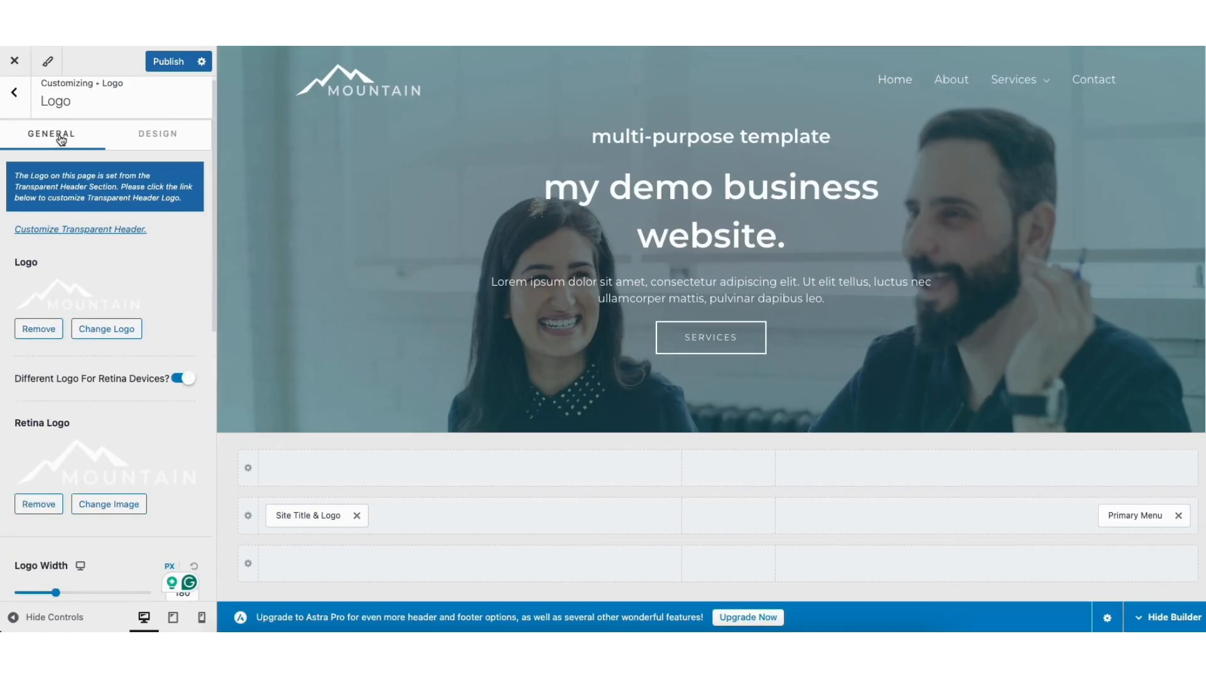
pyautogui.click(17, 96)
pyautogui.click(17, 98)
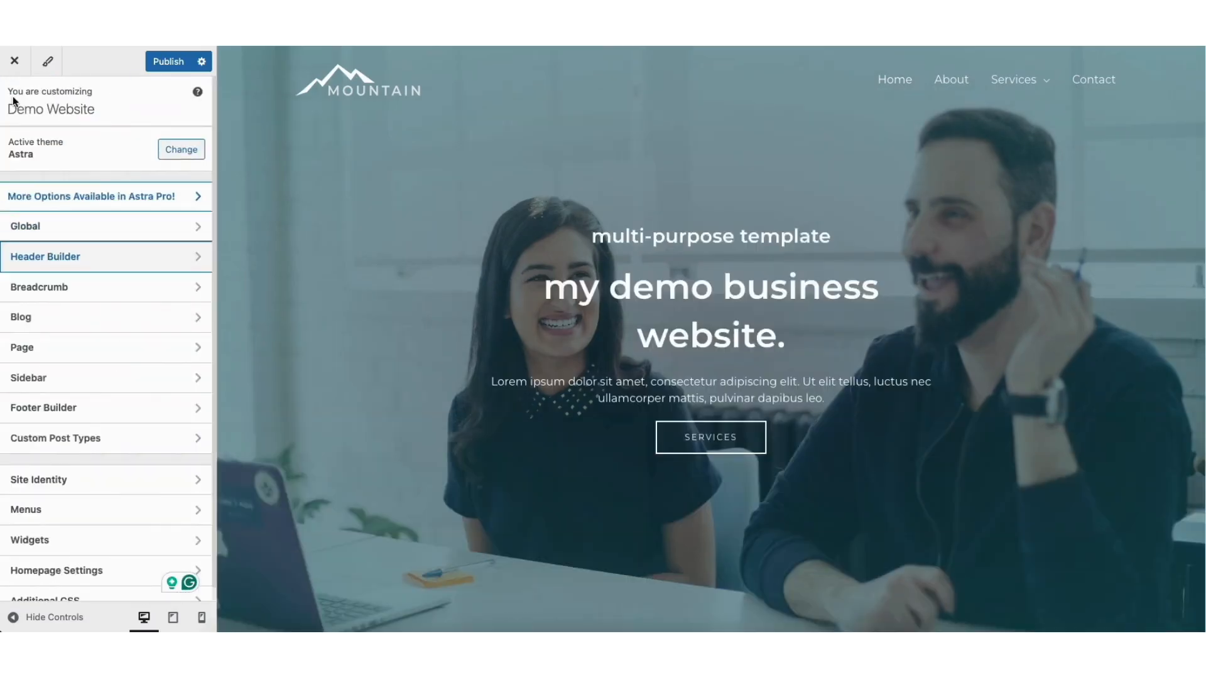
# Review the Global typography presets and fonts and the color palettes, and open the Global Buttons settings
pyautogui.click(58, 224)
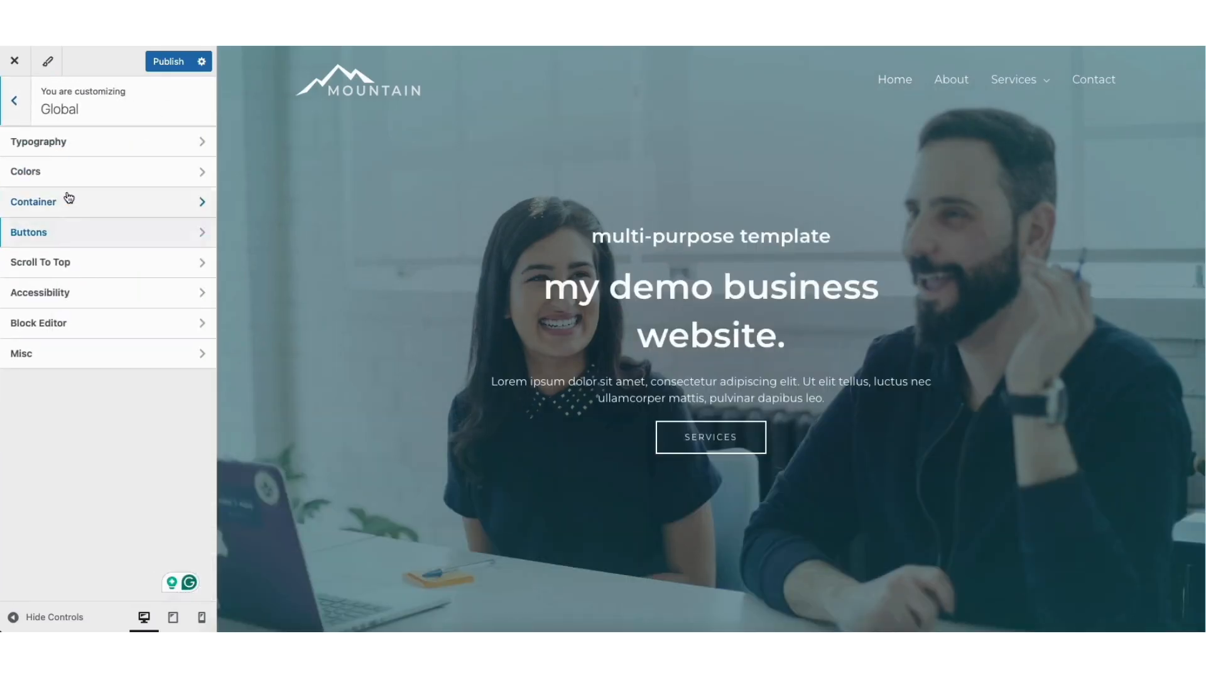
pyautogui.click(73, 146)
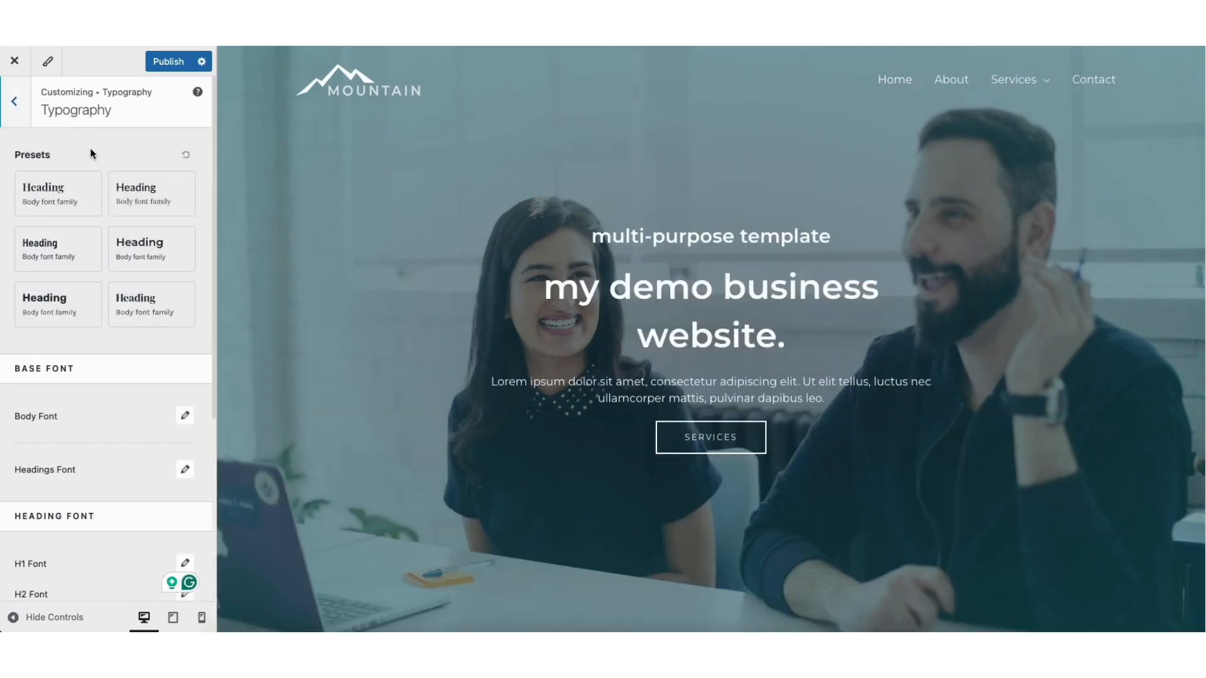
pyautogui.click(14, 101)
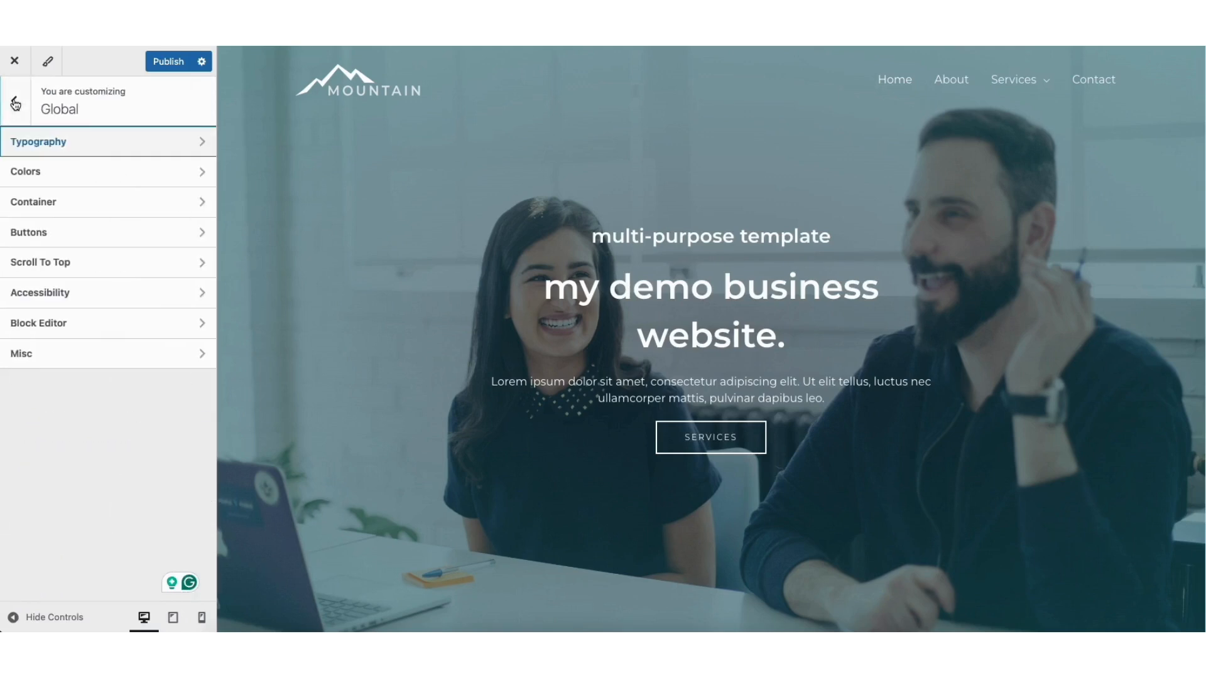
pyautogui.click(53, 173)
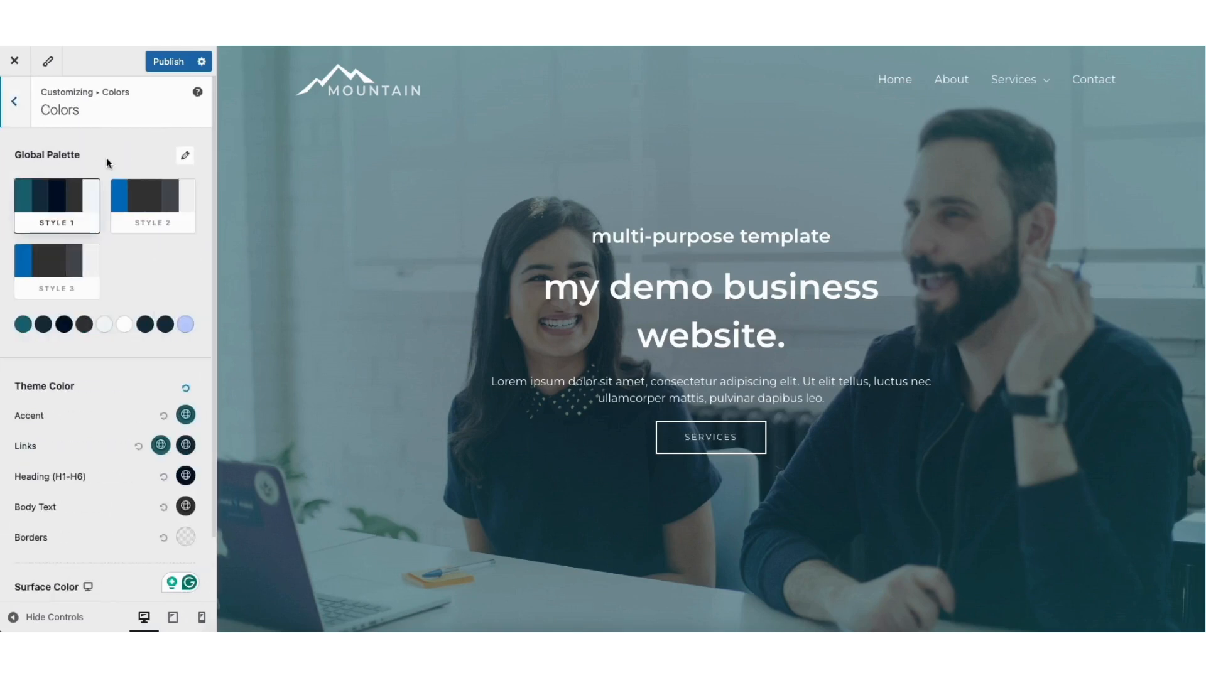
pyautogui.click(14, 101)
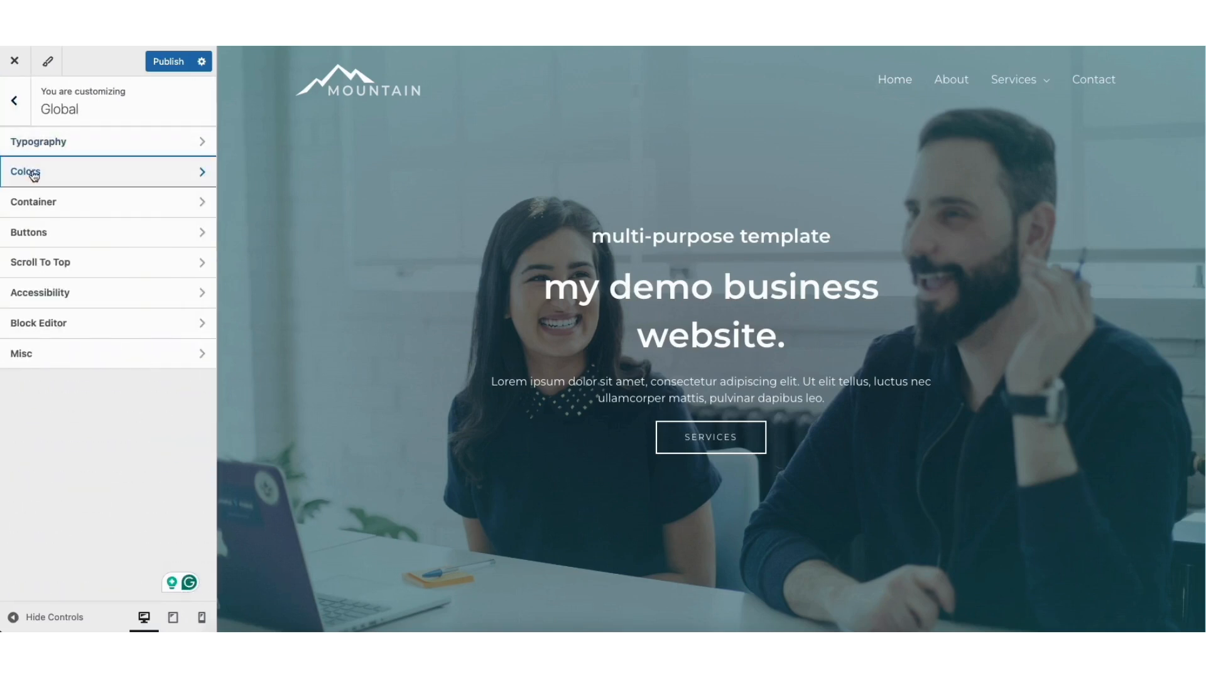
pyautogui.click(57, 234)
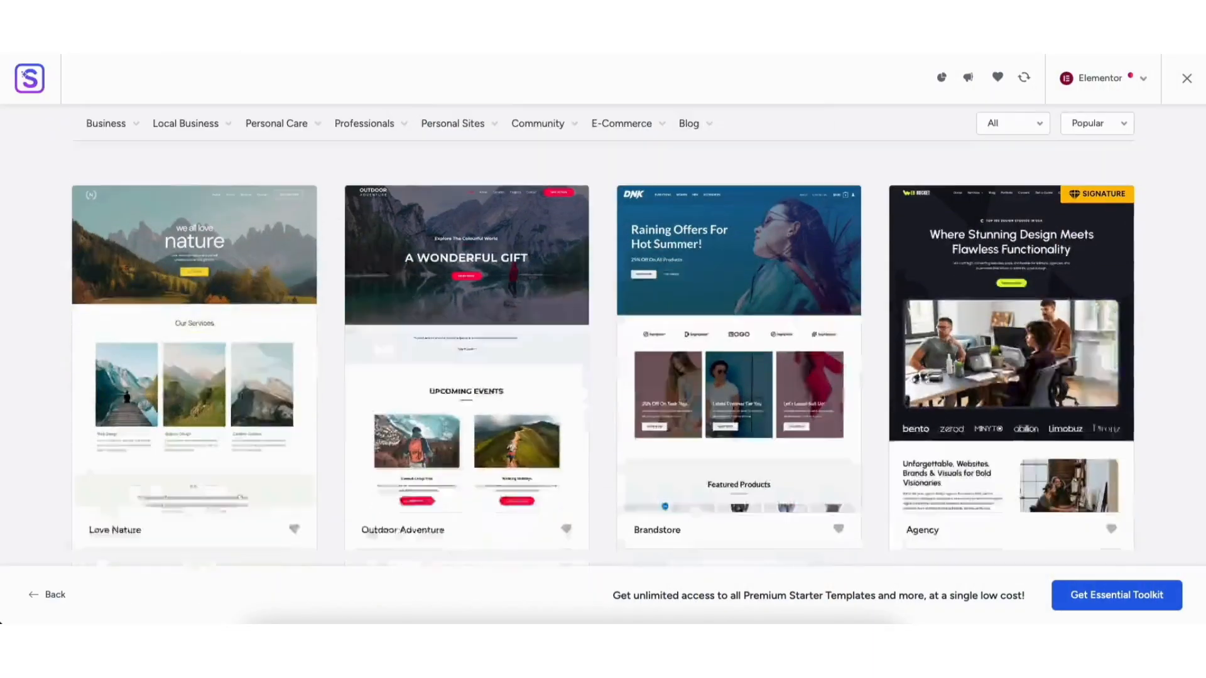
pyautogui.scroll(-4, 603, 364)
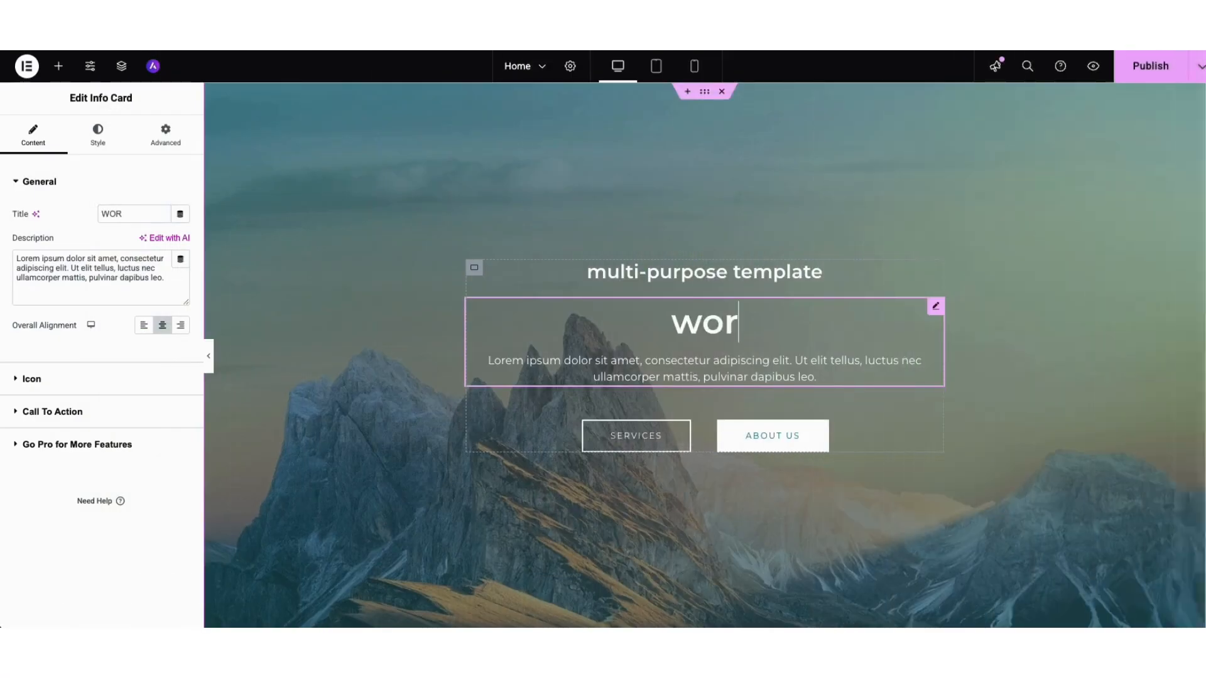
# Complete the hero info card's title as "wordpress tutorial" and bring a Text Editor widget to the "amazing things for you" section
pyautogui.write('dpress tutorial')
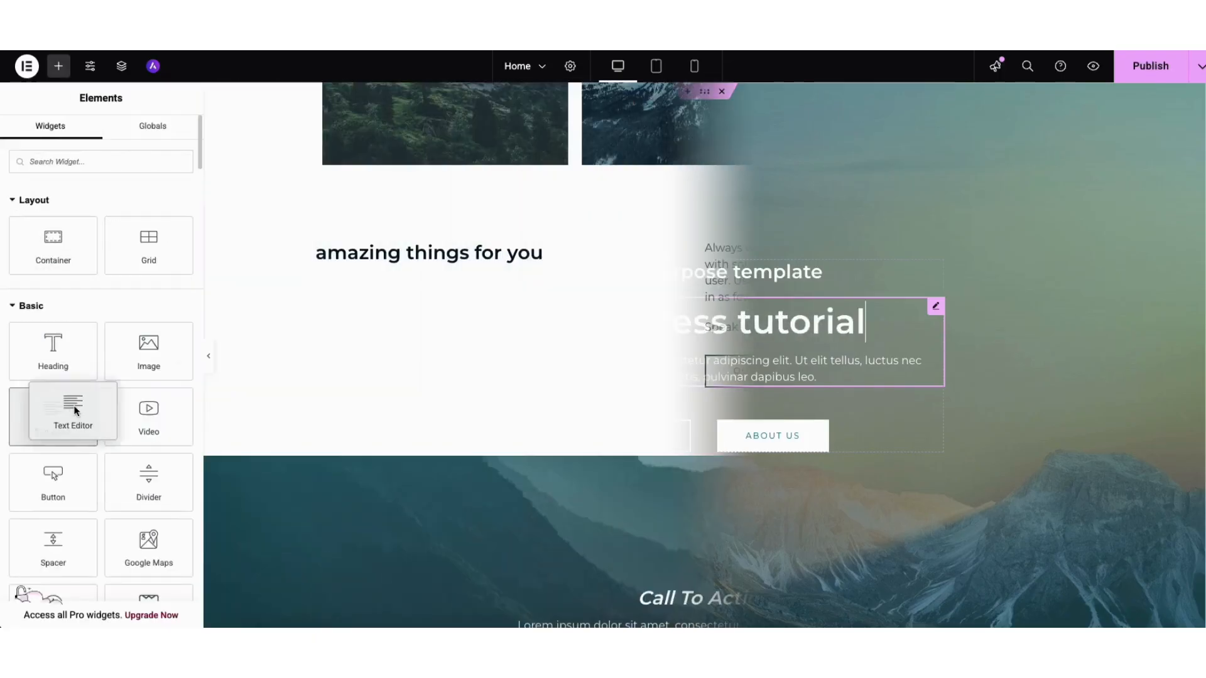
pyautogui.moveTo(73, 417); pyautogui.dragTo(369, 266)
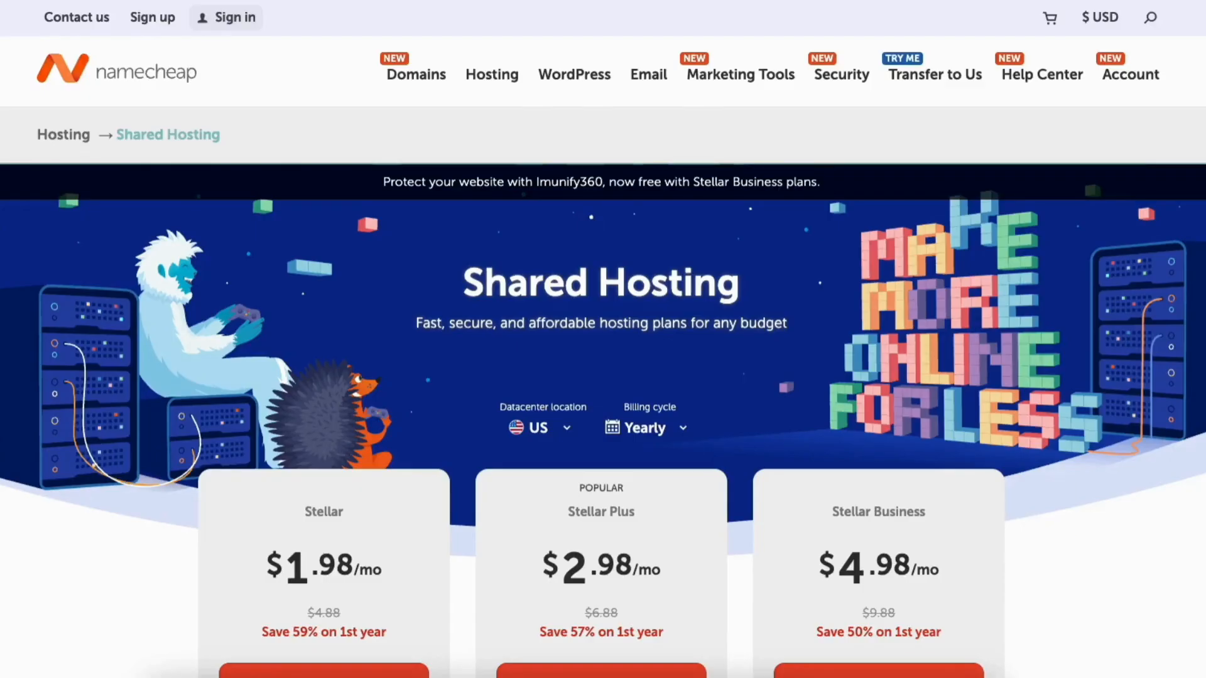
# Look through Namecheap's Shared Hosting page, covering the plan inclusions, AI and security benefits, and WordPress, cPanel and email features
pyautogui.scroll(-8, 603, 339)
pyautogui.scroll(-10, 603, 339)
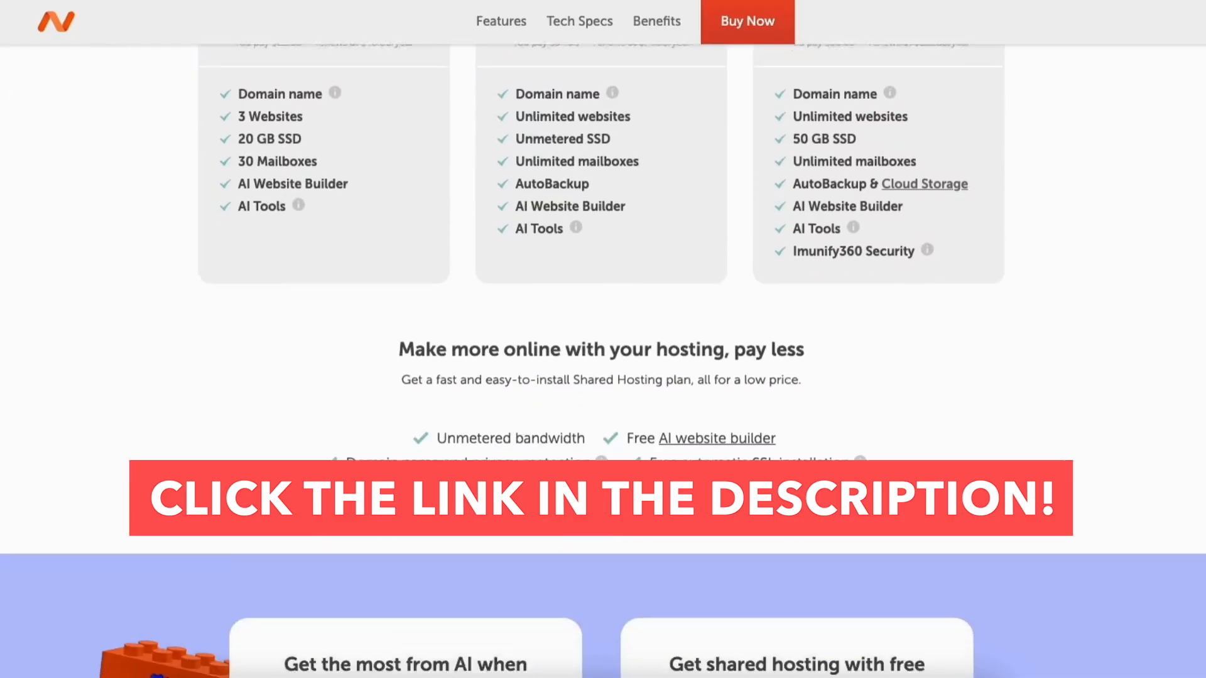
pyautogui.scroll(-15, 603, 340)
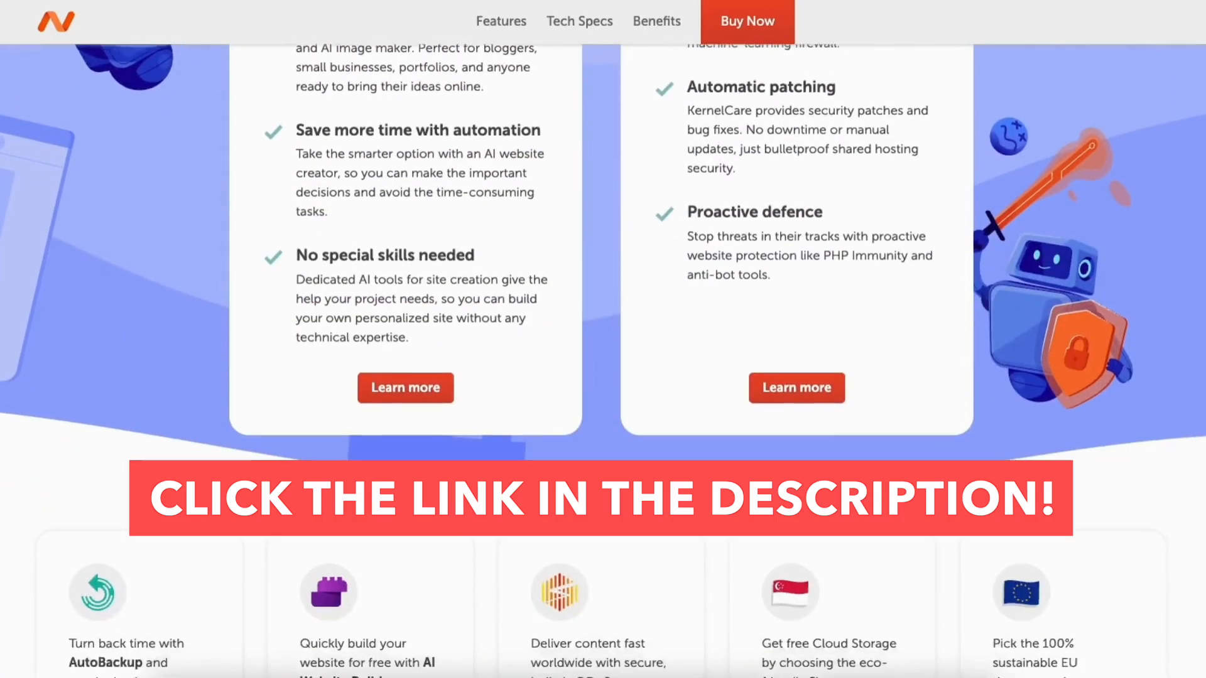
pyautogui.scroll(-6, 603, 339)
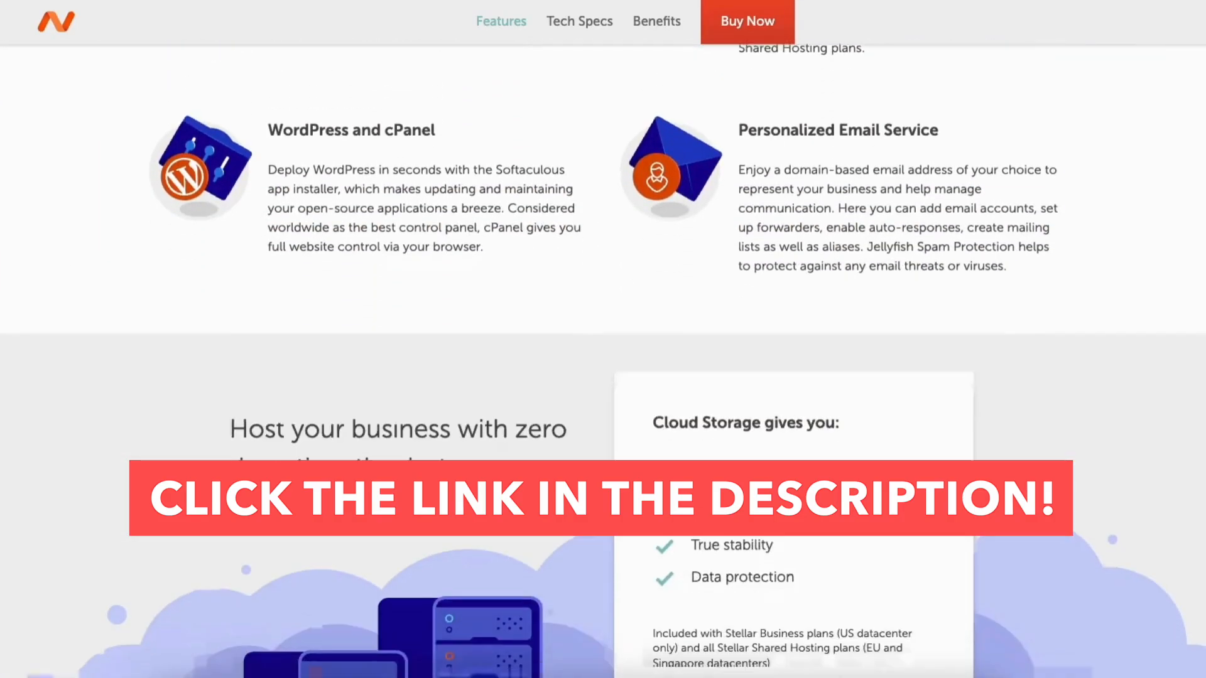